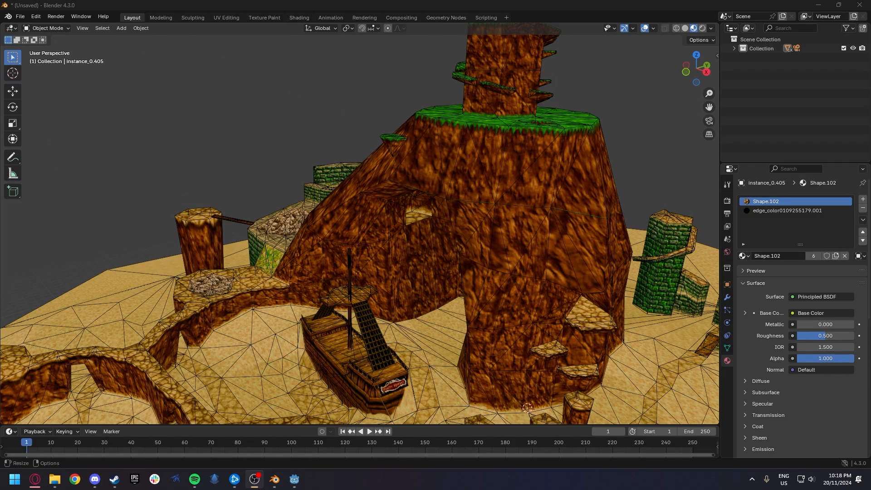
# Select every object of the island model in the scene.
pyautogui.moveTo(254, 232); pyautogui.dragTo(392, 214, button='middle')
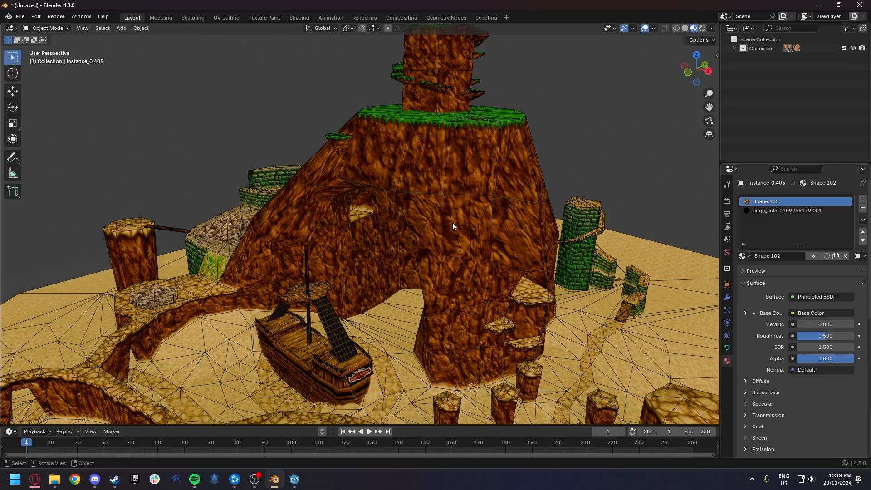
pyautogui.moveTo(451, 210); pyautogui.dragTo(451, 205, button='middle')
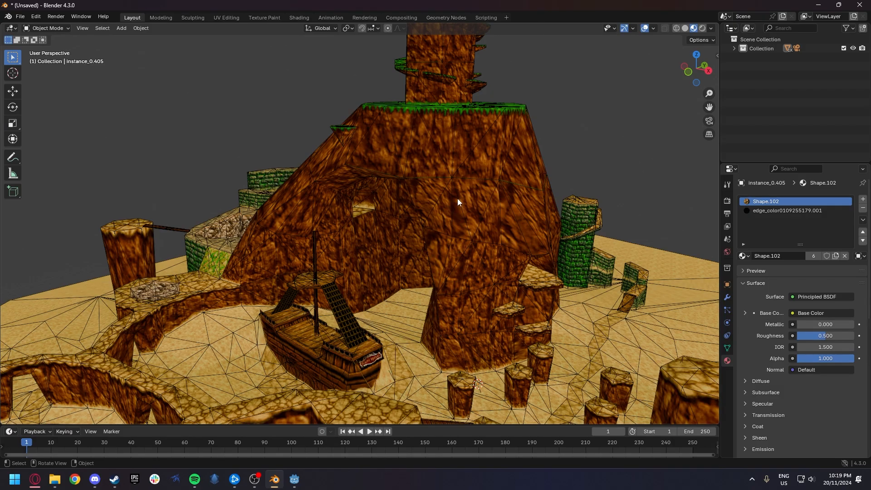
pyautogui.moveTo(443, 198)
pyautogui.mouseDown(button='middle')
pyautogui.moveTo(451, 200)
pyautogui.moveTo(354, 208)
pyautogui.moveTo(461, 203)
pyautogui.moveTo(447, 192)
pyautogui.mouseUp(button='middle')
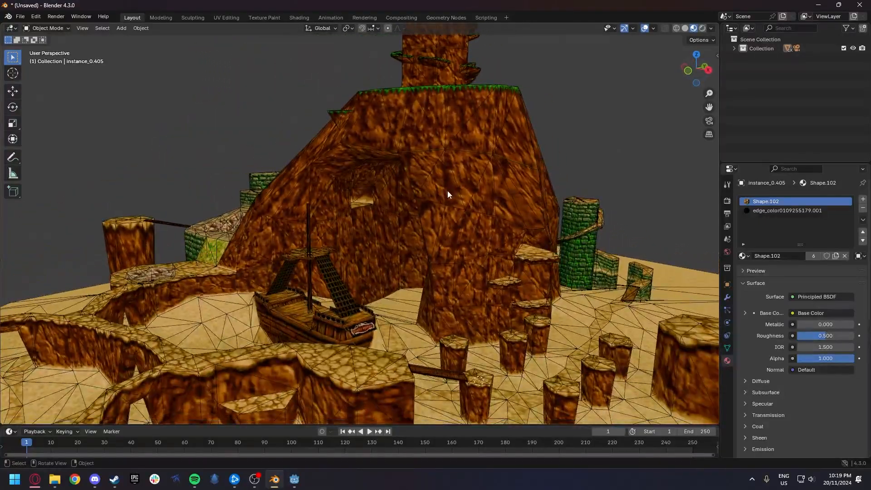
pyautogui.press('a')
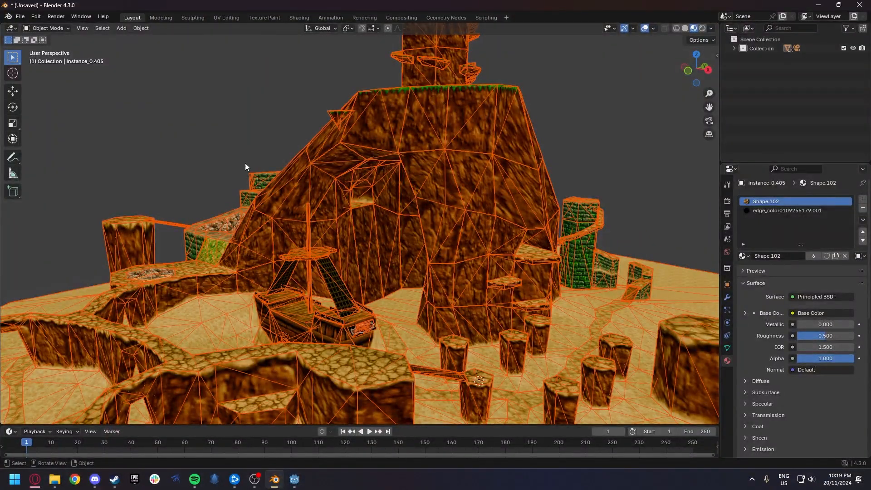
# Check in the add-on preferences whether the glTF 2.0 format add-on is enabled.
pyautogui.click(20, 17)
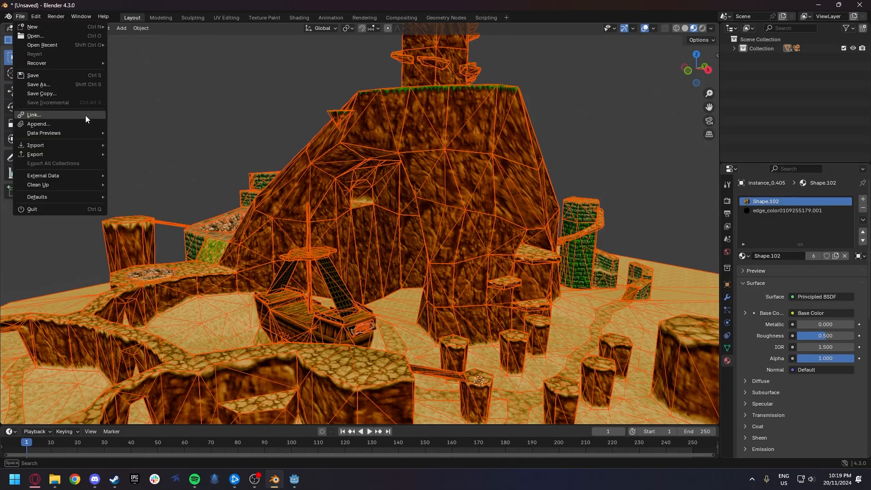
pyautogui.moveTo(88, 154)
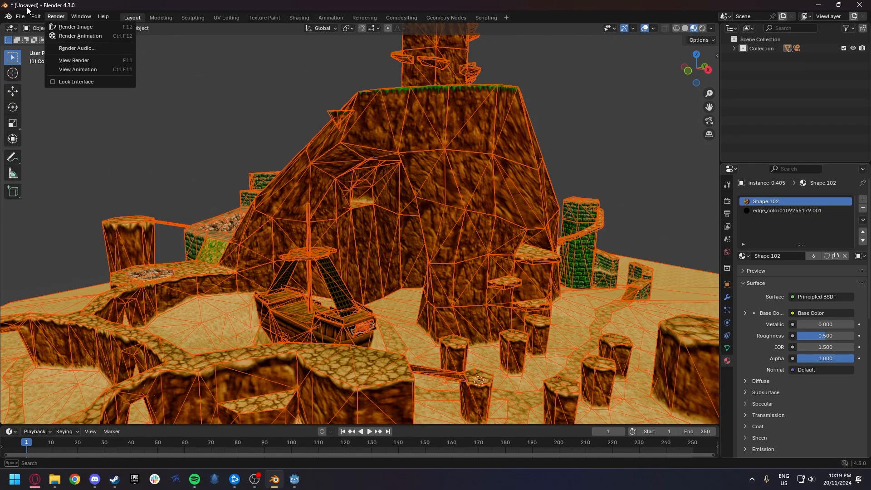
pyautogui.moveTo(34, 15)
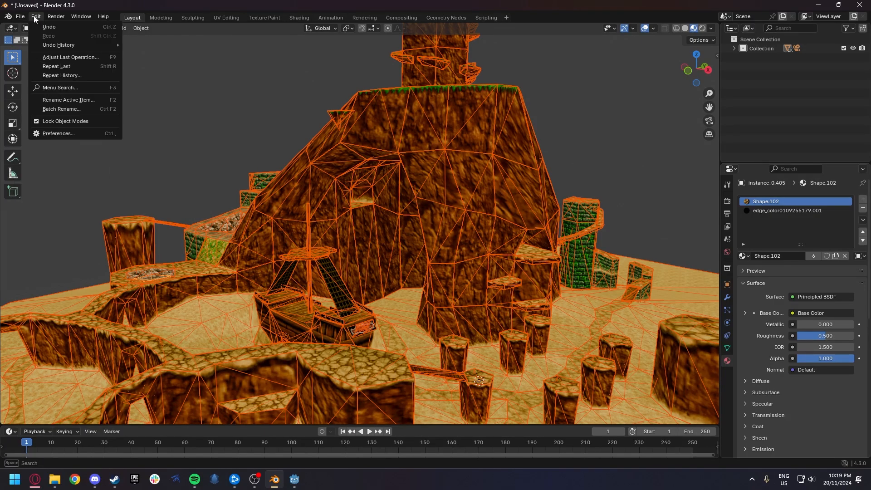
pyautogui.click(73, 134)
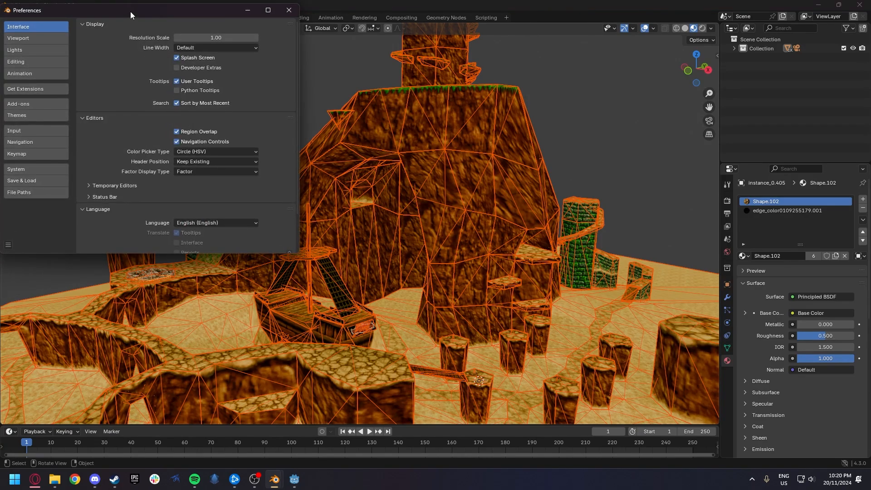
pyautogui.moveTo(129, 12); pyautogui.dragTo(154, 29)
pyautogui.click(61, 120)
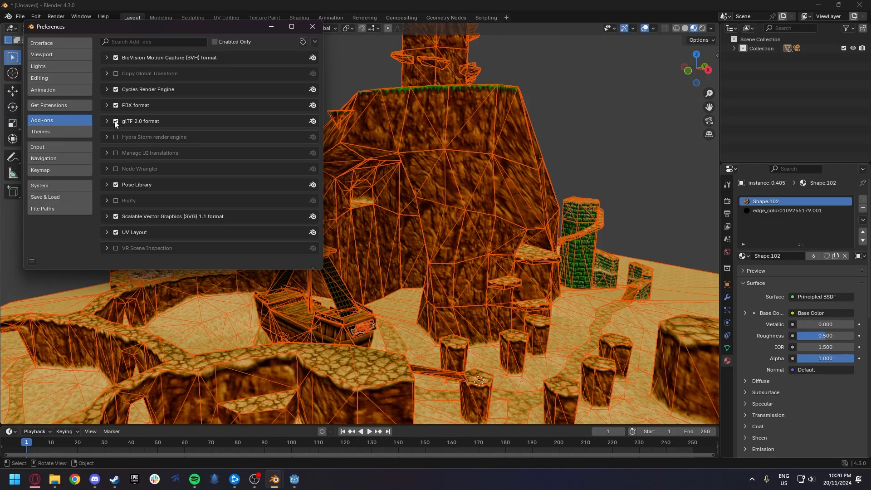
pyautogui.click(312, 26)
# Export the model as a binary glTF 2.0 file named ttc into the Webfishing Modding folder on the desktop.
pyautogui.click(8, 16)
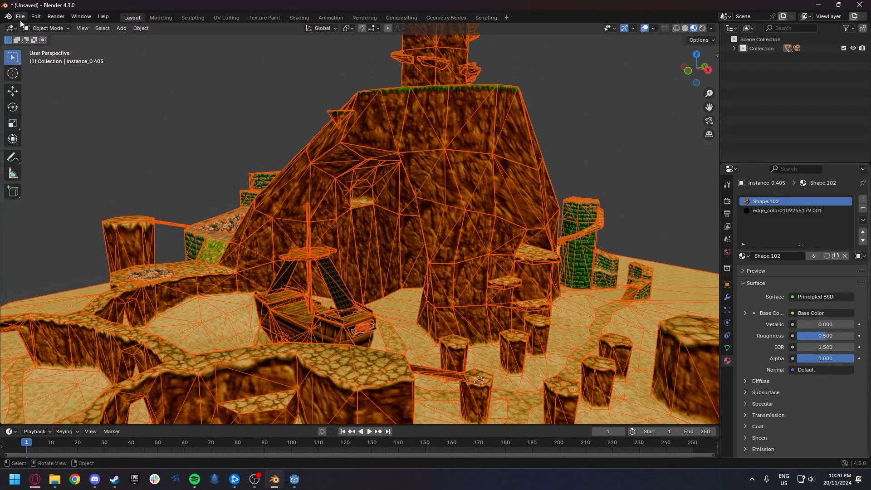
pyautogui.click(20, 21)
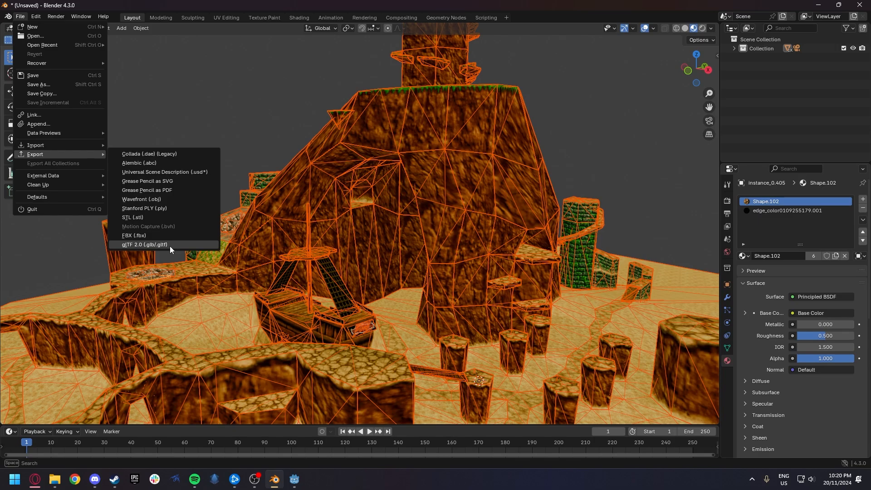
pyautogui.click(170, 246)
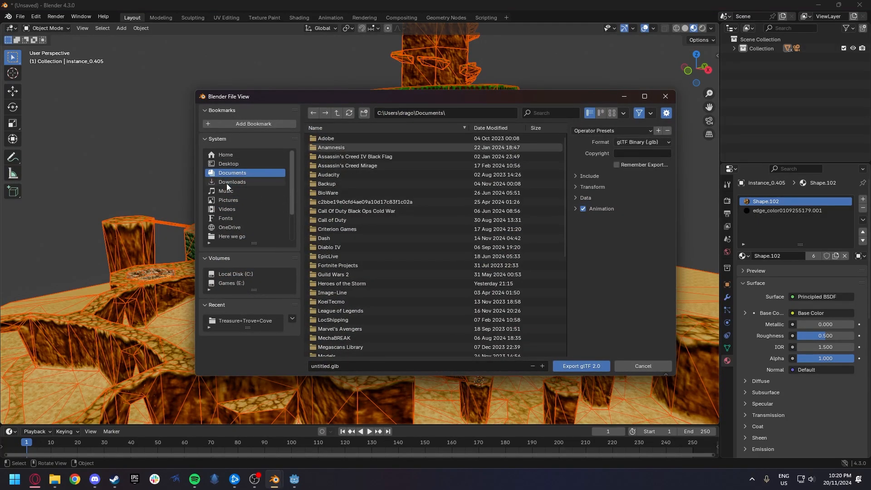
pyautogui.click(227, 164)
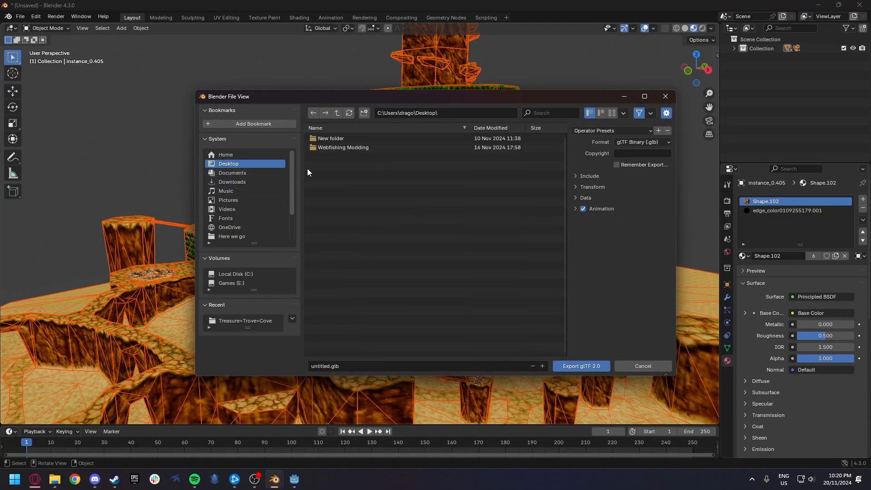
pyautogui.click(334, 148)
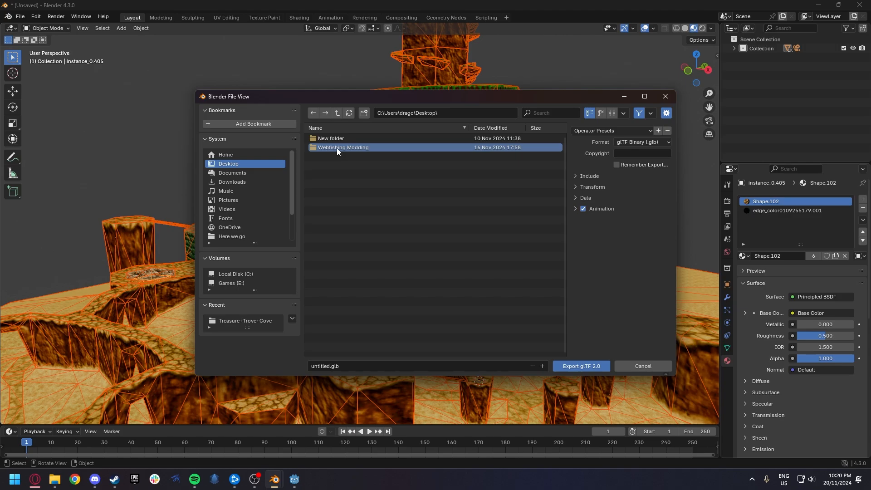
pyautogui.doubleClick(336, 148)
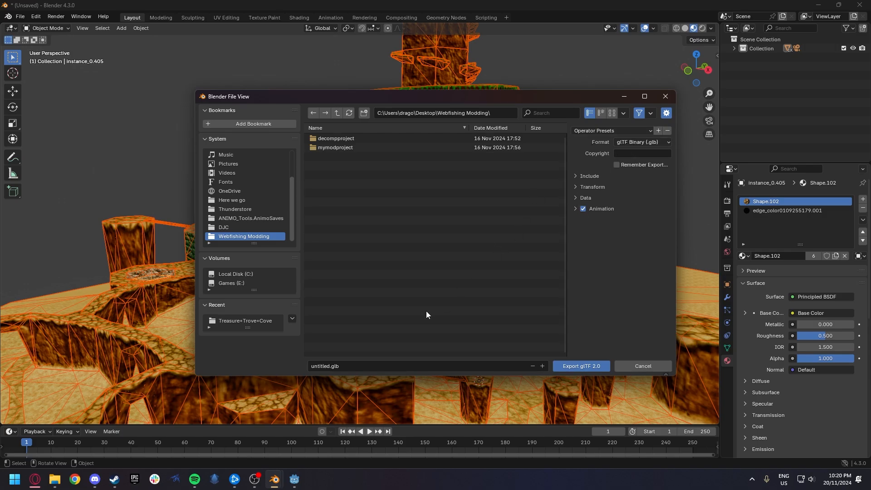
pyautogui.click(332, 366)
pyautogui.write('ttc')
pyautogui.click(588, 365)
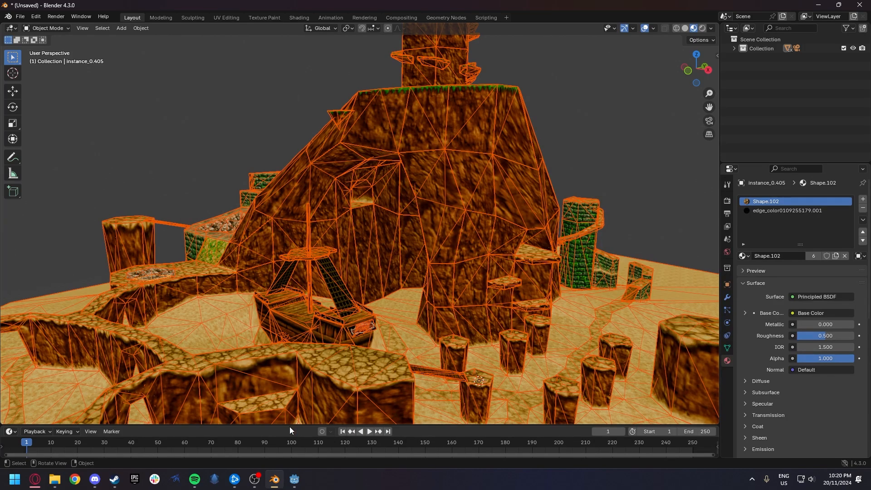
# Switch to Godot, open the webfishing_2_newver project and load the mycustom_zone scene from the MyCustomMap mod's Map/Zones folder.
pyautogui.click(294, 479)
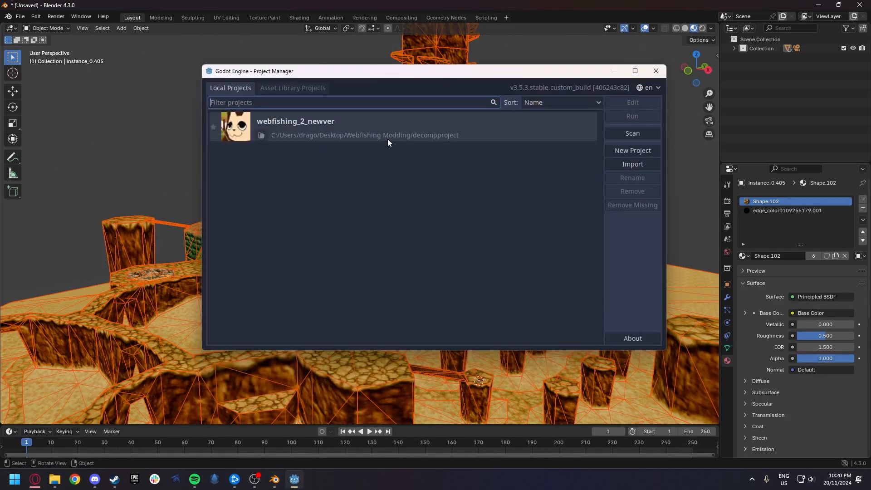
pyautogui.doubleClick(470, 132)
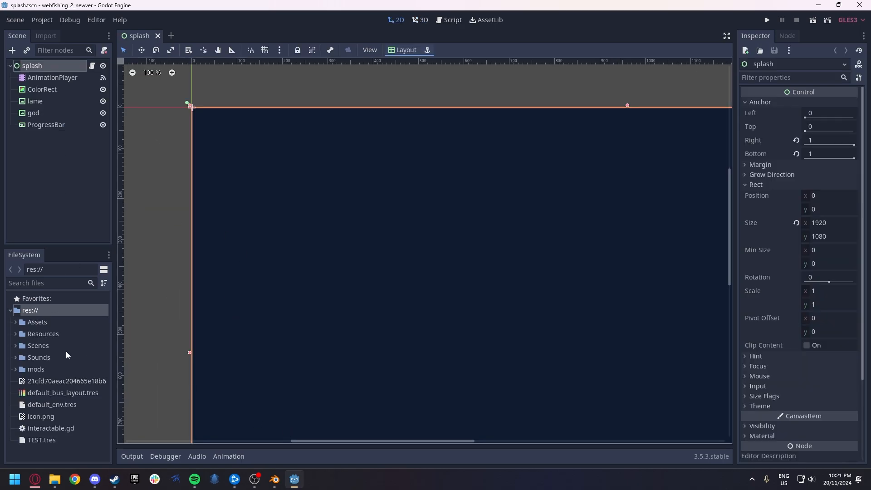
pyautogui.click(15, 369)
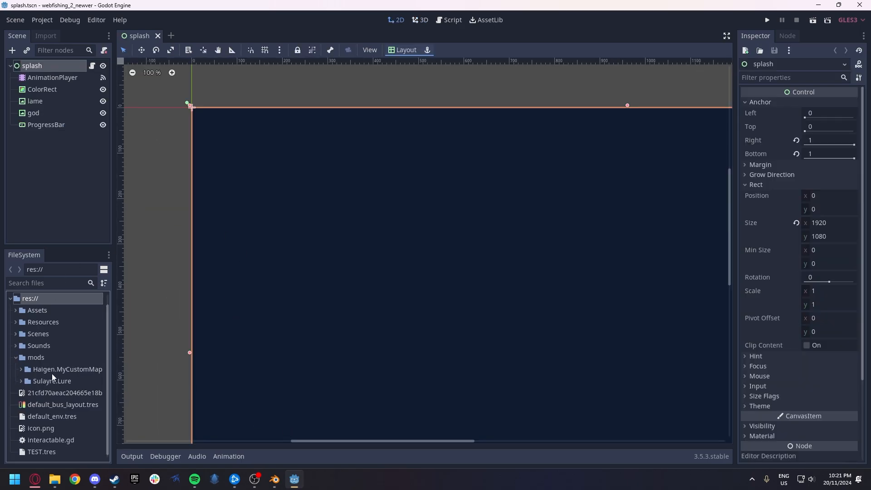
pyautogui.click(21, 369)
pyautogui.click(27, 381)
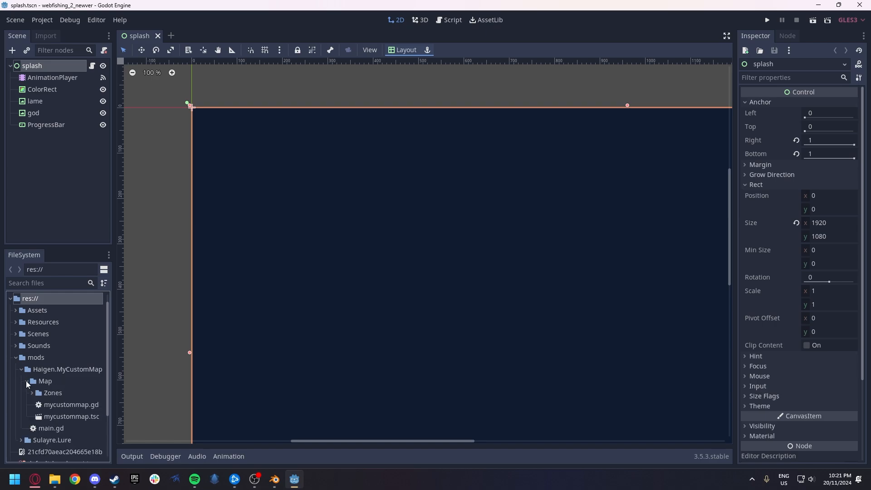
pyautogui.click(31, 393)
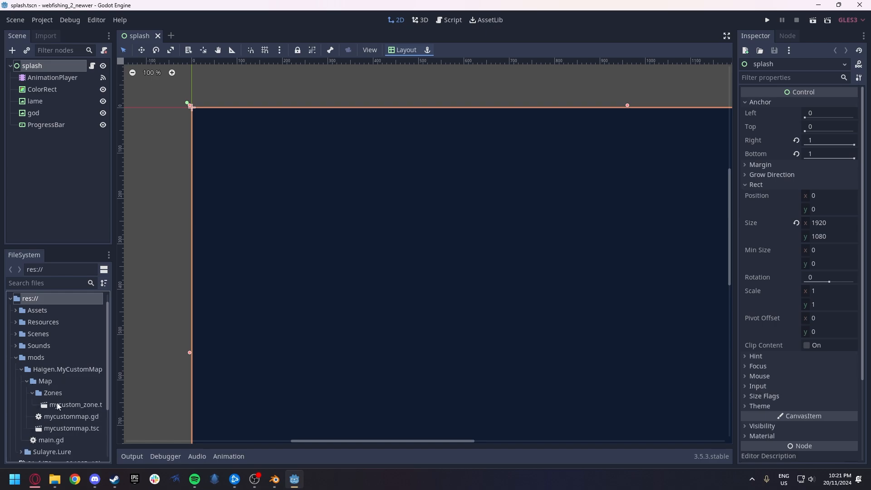
pyautogui.doubleClick(64, 405)
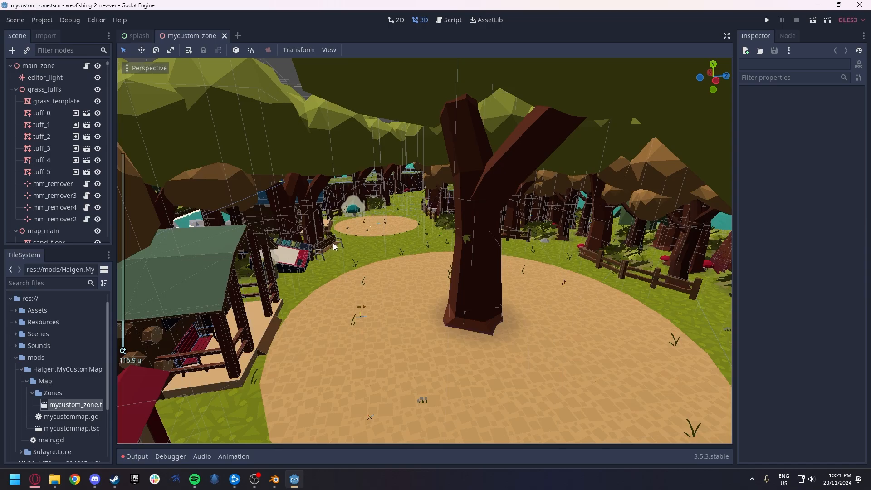
# Collapse the expanded scene tree branches from grass_tuffs through lake_water.
pyautogui.scroll(-4, 425, 236)
pyautogui.moveTo(500, 221); pyautogui.dragTo(356, 230, button='middle')
pyautogui.keyDown('shift'); pyautogui.moveTo(479, 200); pyautogui.dragTo(486, 238, button='middle'); pyautogui.keyUp('shift')
pyautogui.scroll(-3, 574, 227)
pyautogui.scroll(2, 490, 242)
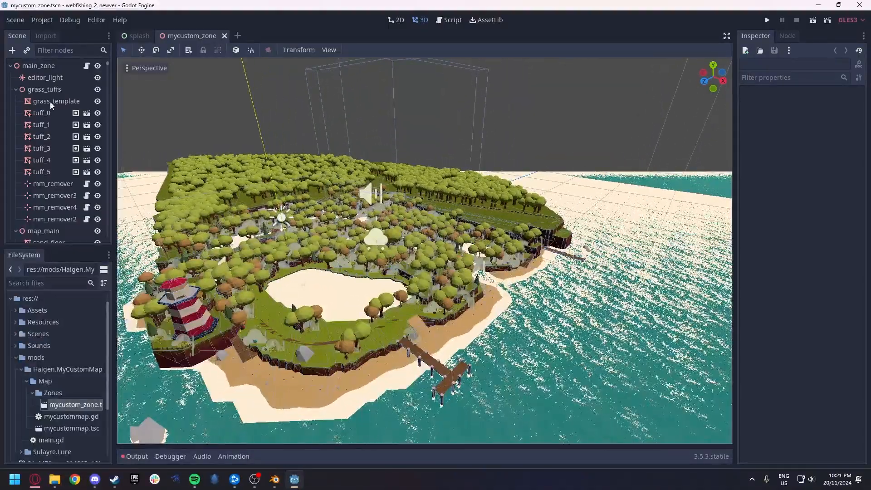
pyautogui.click(16, 89)
pyautogui.click(15, 102)
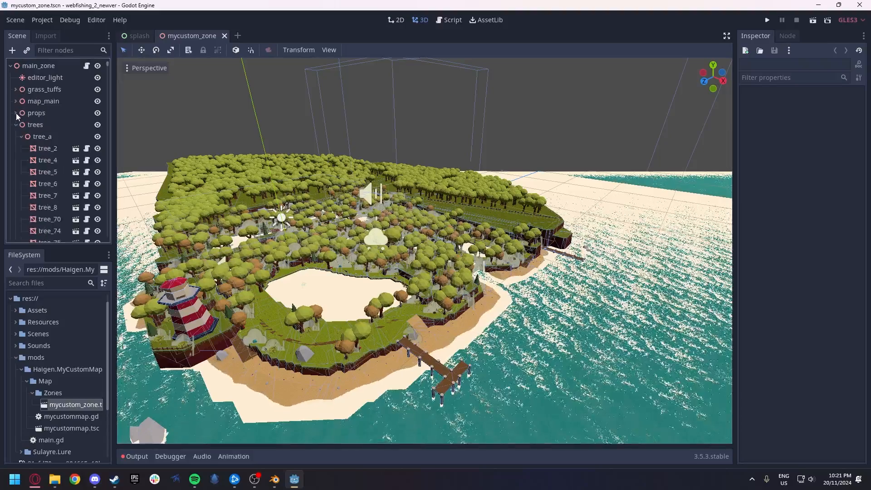
pyautogui.click(15, 125)
pyautogui.click(15, 136)
pyautogui.click(16, 160)
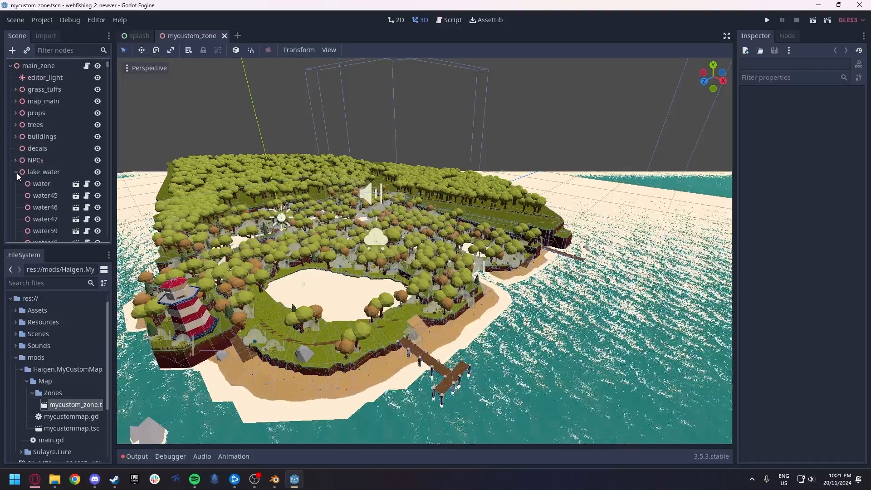
pyautogui.click(16, 172)
# Collapse the scene tree branches from ocean_water through bounce_shrooms, including portals, fish_zones, points, waterfalls and particles.
pyautogui.scroll(-2, 13, 155)
pyautogui.click(17, 152)
pyautogui.click(16, 141)
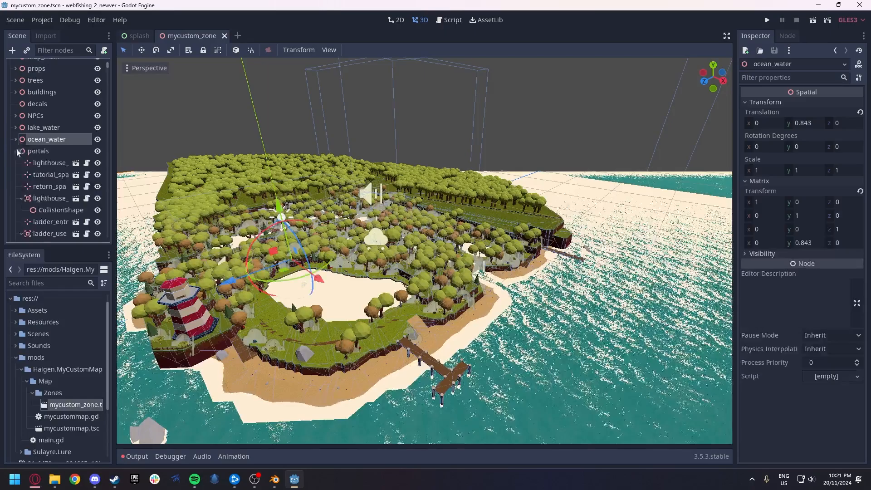
pyautogui.click(15, 153)
pyautogui.click(16, 164)
pyautogui.click(15, 175)
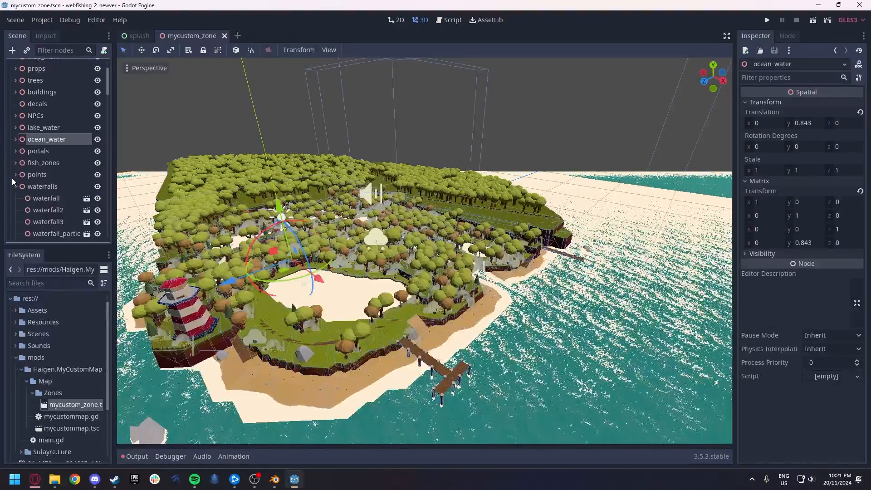
pyautogui.click(15, 186)
pyautogui.click(15, 198)
pyautogui.click(16, 210)
# Collapse the remaining scene tree branches: the ambient sound zones, chalk_zones, invis_walls, offmap and misc.
pyautogui.scroll(-3, 22, 205)
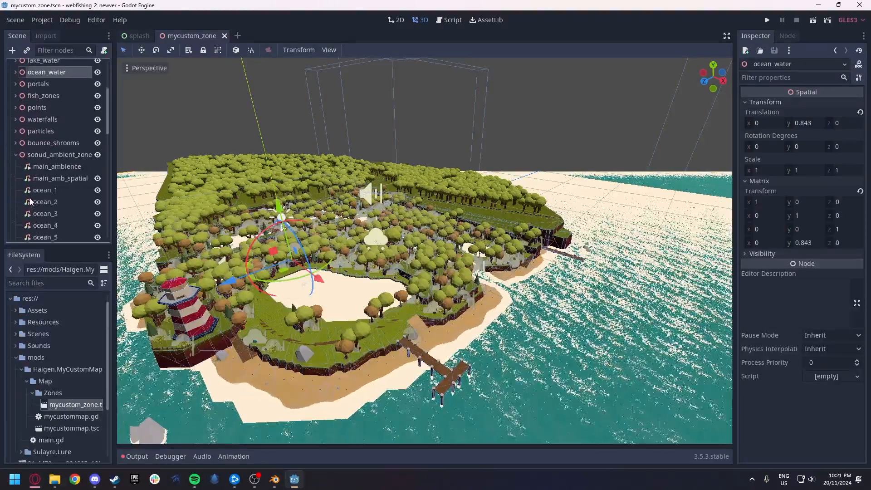
pyautogui.click(16, 155)
pyautogui.click(15, 167)
pyautogui.click(12, 181)
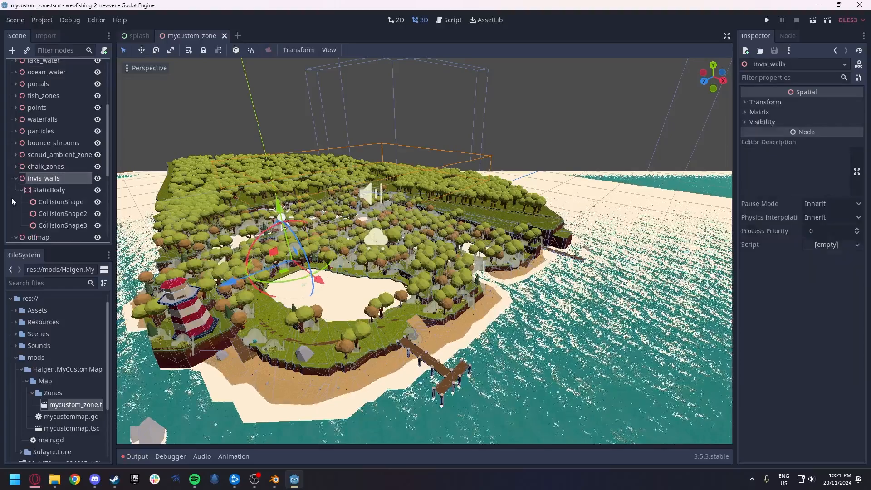
pyautogui.click(16, 179)
pyautogui.scroll(-2, 17, 190)
pyautogui.click(20, 148)
pyautogui.click(15, 145)
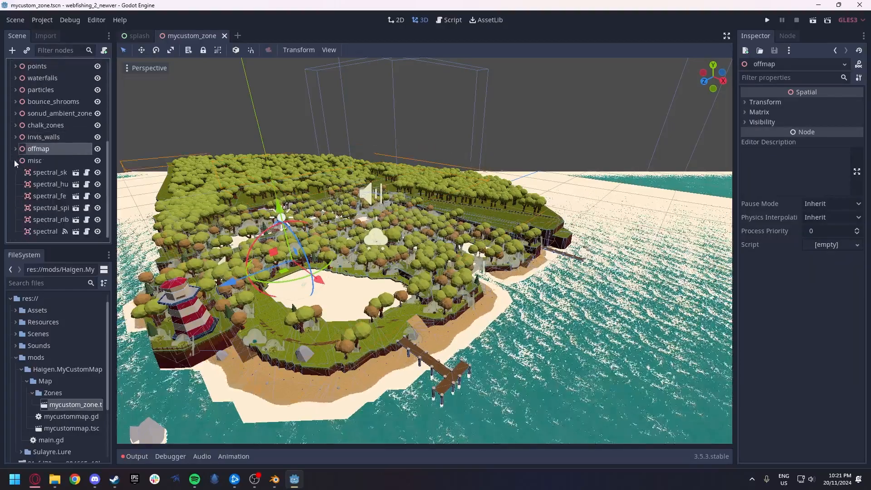
pyautogui.click(15, 157)
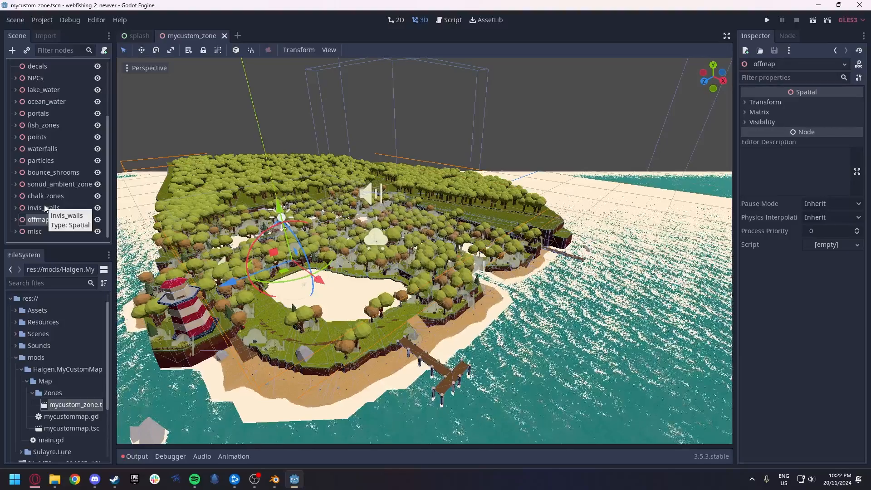
# Delete the grass_tuffs node from the scene together with all its children.
pyautogui.scroll(4, 49, 160)
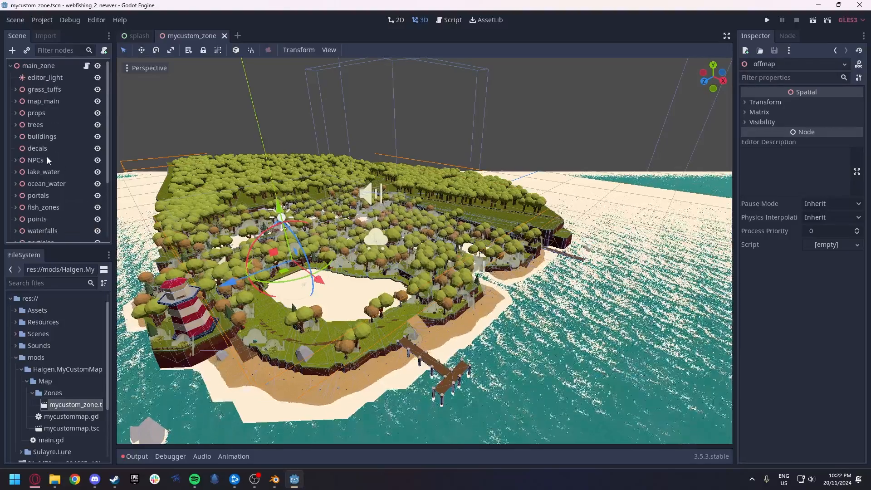
pyautogui.click(14, 88)
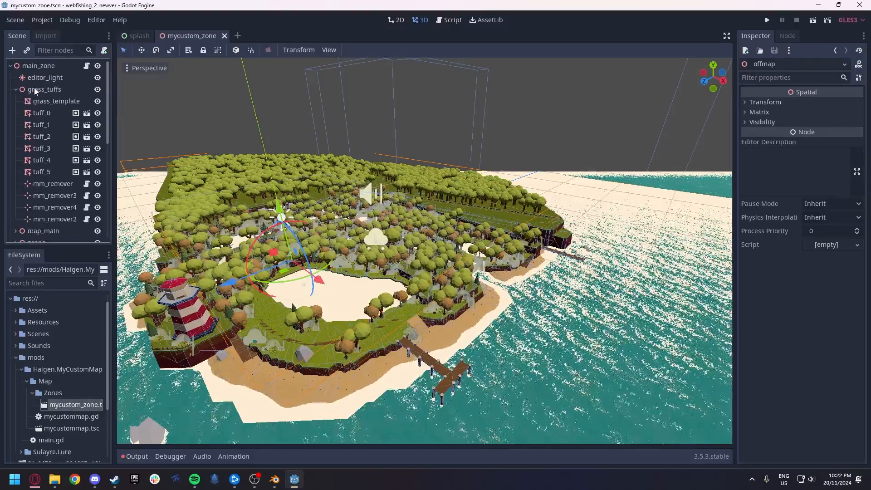
pyautogui.click(22, 91)
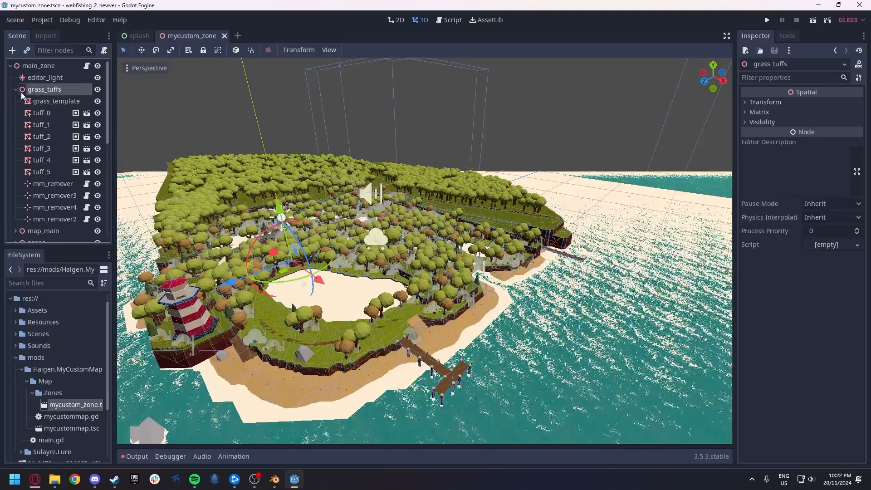
pyautogui.click(46, 99)
pyautogui.click(48, 89)
pyautogui.keyDown('shift'); pyautogui.click(40, 219); pyautogui.keyUp('shift')
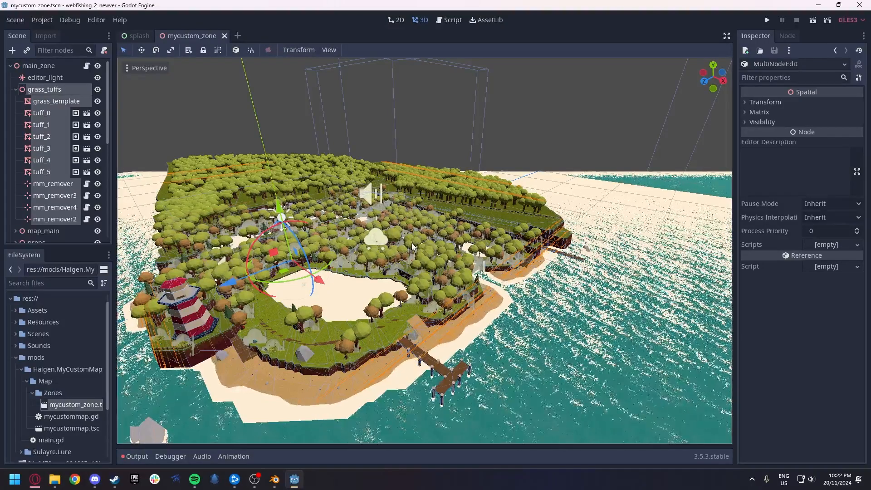
pyautogui.press('Delete')
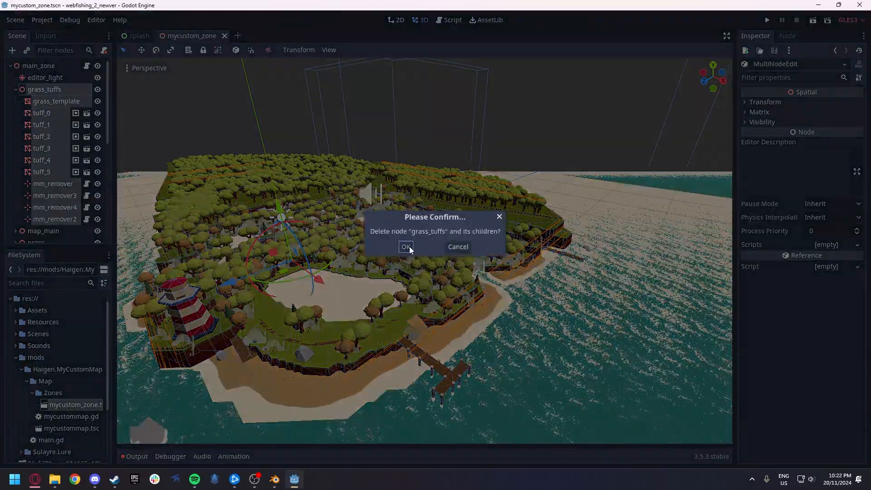
pyautogui.click(405, 246)
# Try raising the map_main node to about 40.9 on the Y axis.
pyautogui.click(16, 89)
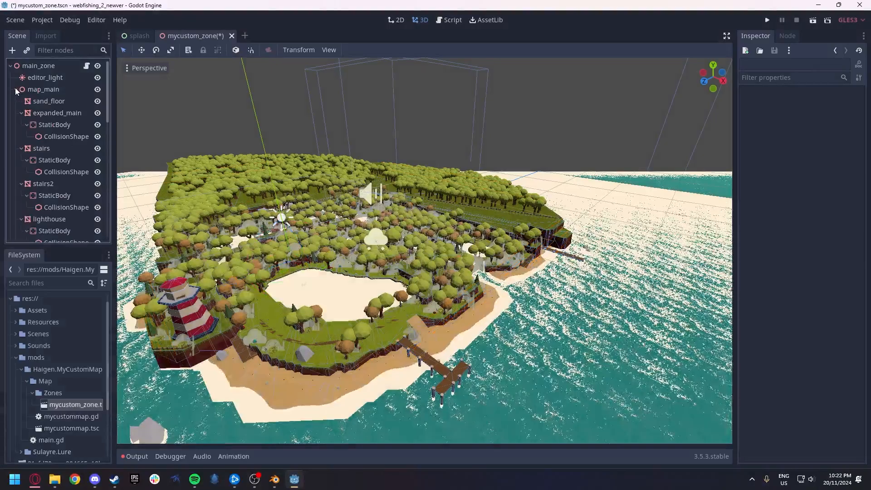
pyautogui.click(48, 89)
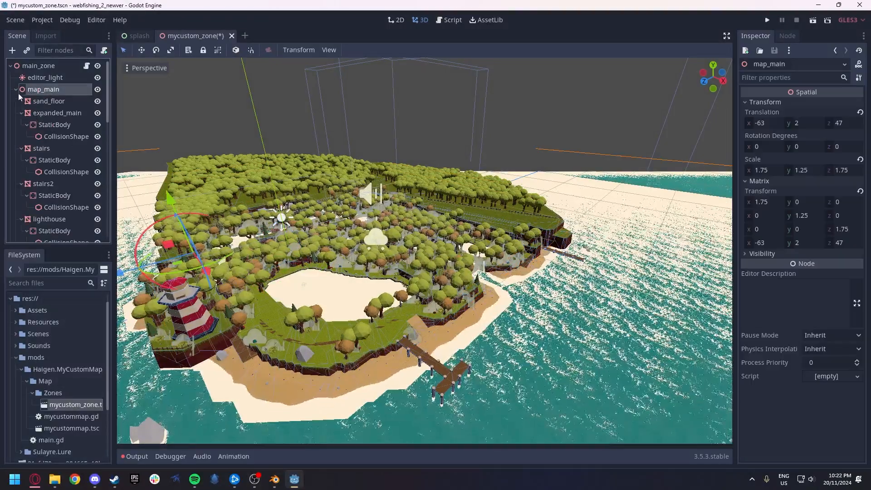
pyautogui.moveTo(170, 197); pyautogui.dragTo(223, 143)
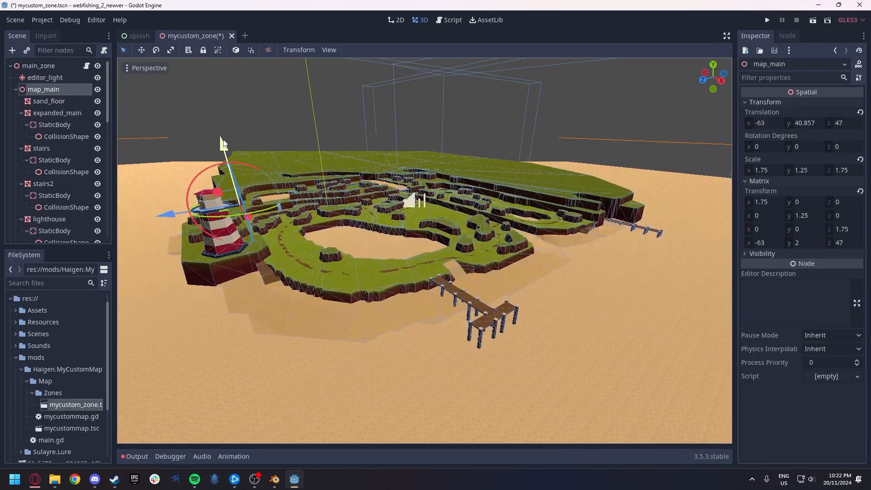
pyautogui.click(16, 90)
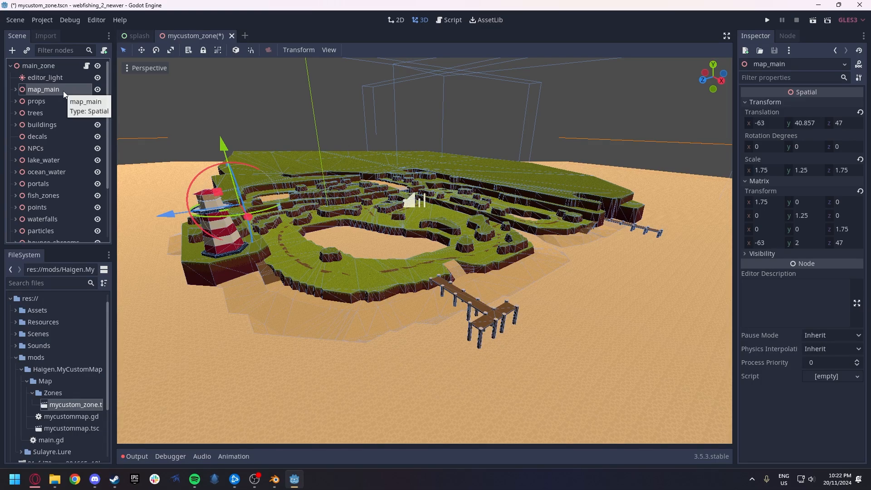
# Undo the map_main move and delete all its child nodes from sand_floor through ladder2, keeping the map_main node itself.
pyautogui.click(18, 89)
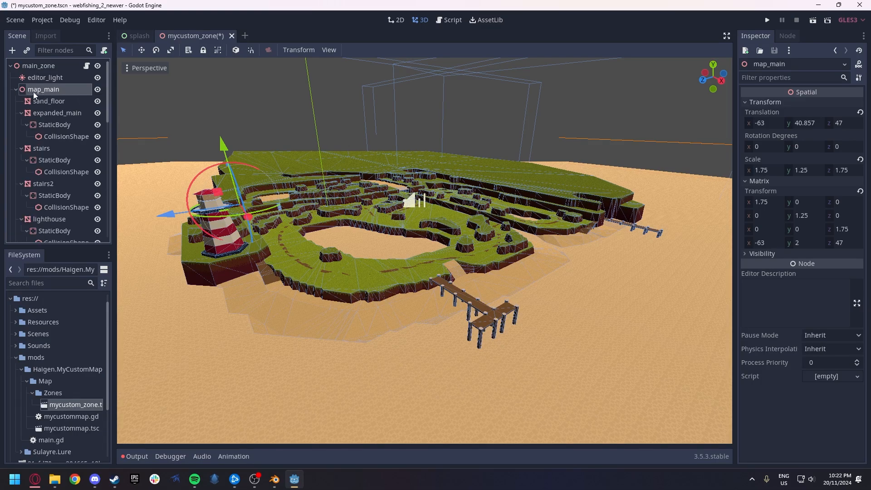
pyautogui.click(42, 100)
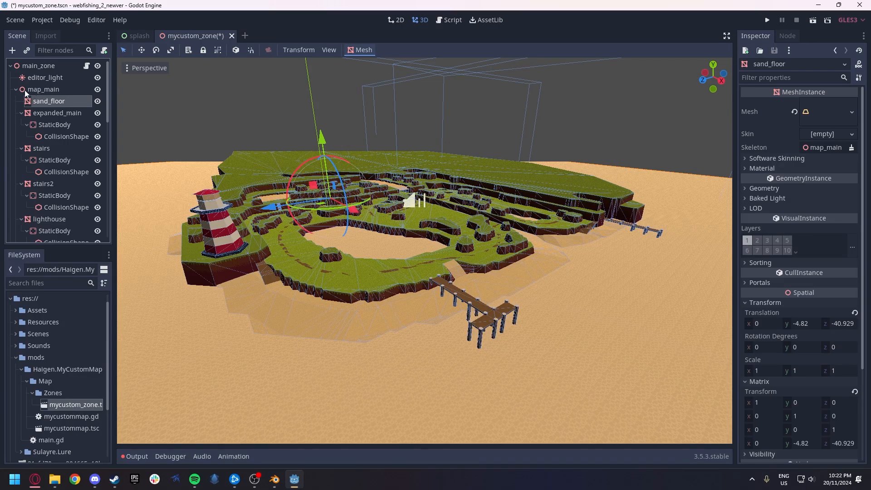
pyautogui.click(27, 90)
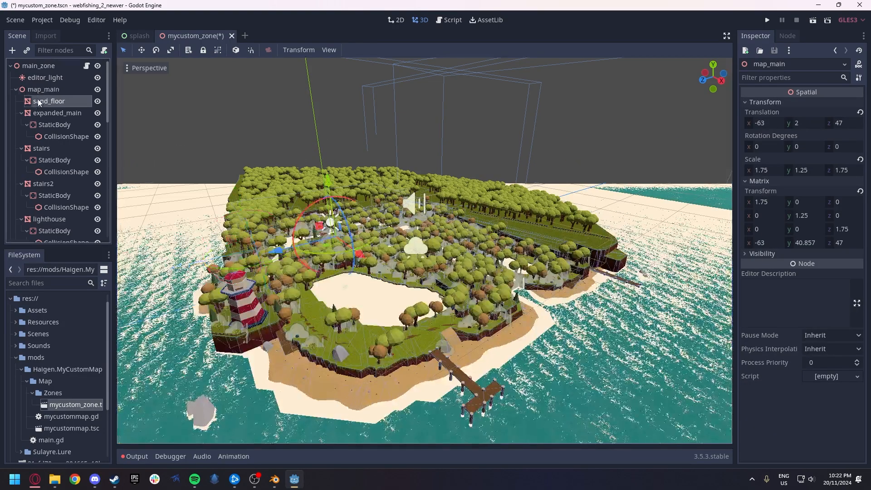
pyautogui.click(39, 102)
pyautogui.click(22, 113)
pyautogui.click(21, 125)
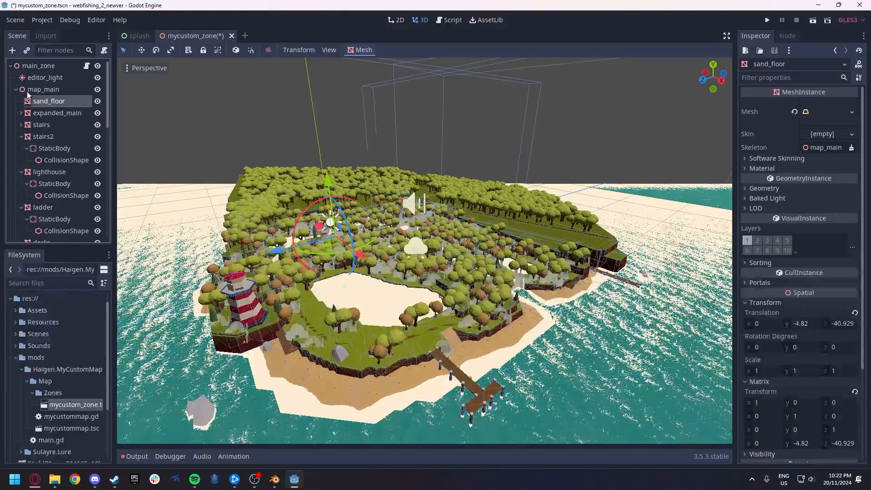
pyautogui.moveTo(108, 105); pyautogui.dragTo(106, 168)
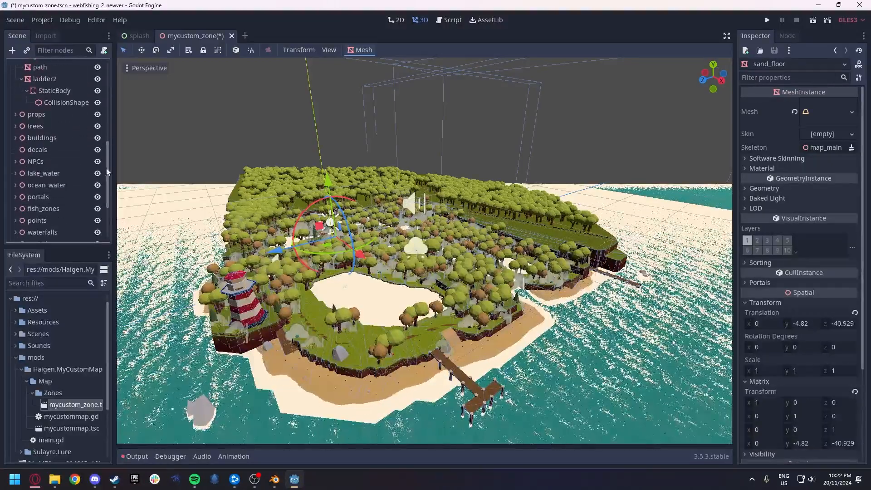
pyautogui.keyDown('shift'); pyautogui.click(54, 101); pyautogui.keyUp('shift')
pyautogui.press('Delete')
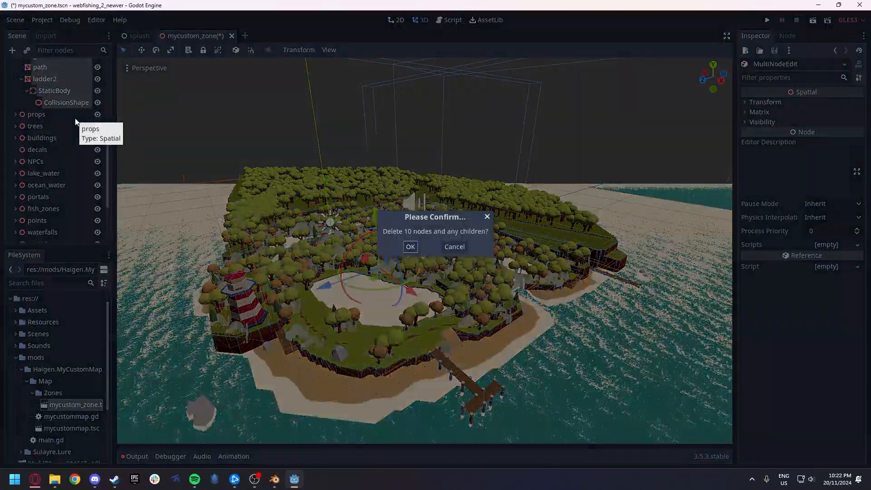
pyautogui.press('Return')
# Expand the props node, select its first bridge and raise it to about 42.2 on the Y axis.
pyautogui.scroll(5, 58, 113)
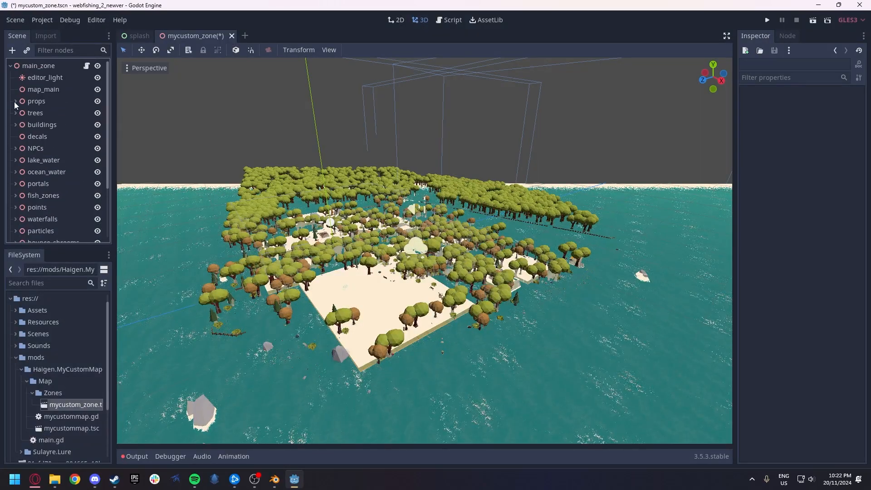
pyautogui.click(15, 100)
pyautogui.click(51, 115)
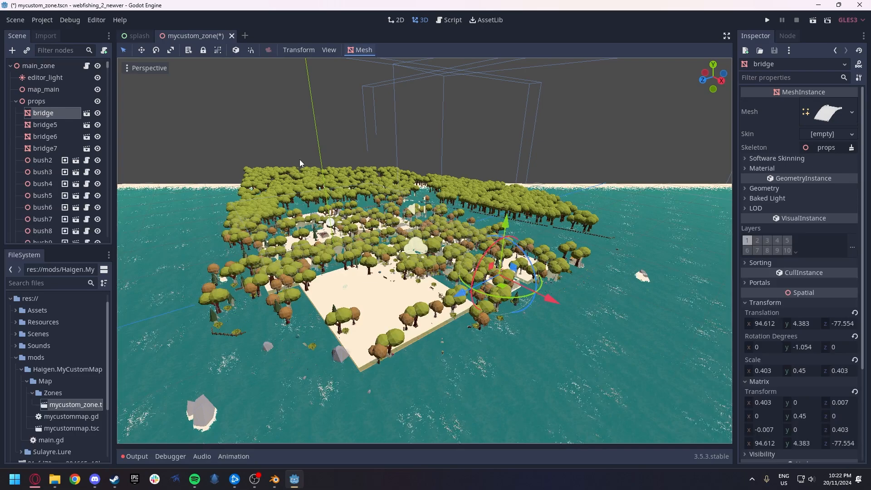
pyautogui.press('f')
pyautogui.moveTo(470, 177); pyautogui.dragTo(476, 114)
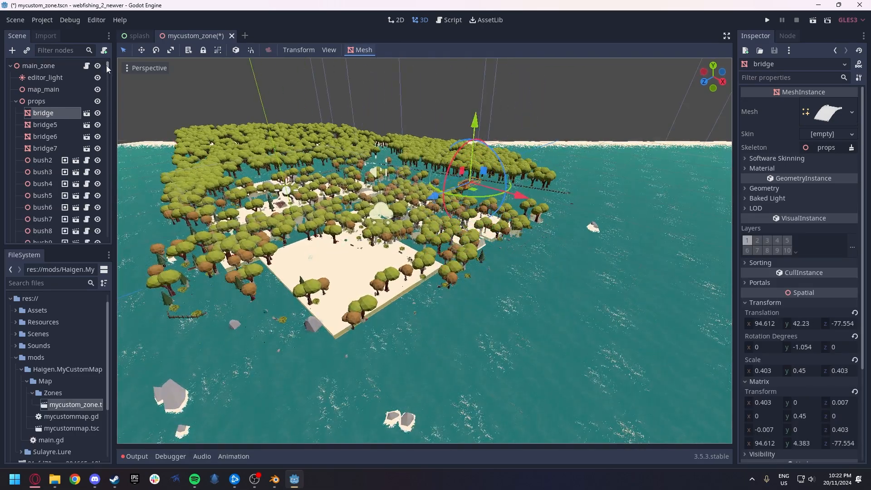
# Extend the selection from bridge through the mushroom nodes above shelf_mushroom, and collapse the shelf_mushroom branch.
pyautogui.moveTo(106, 65); pyautogui.dragTo(116, 142)
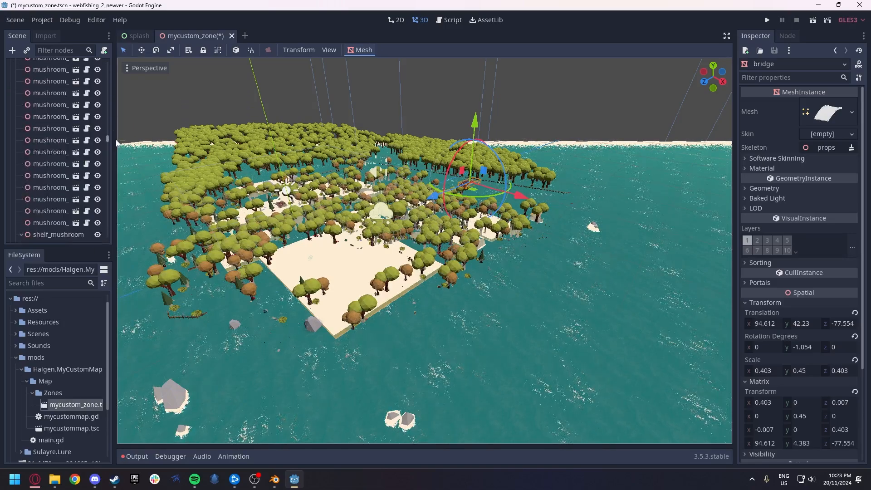
pyautogui.keyDown('shift'); pyautogui.click(51, 224); pyautogui.keyUp('shift')
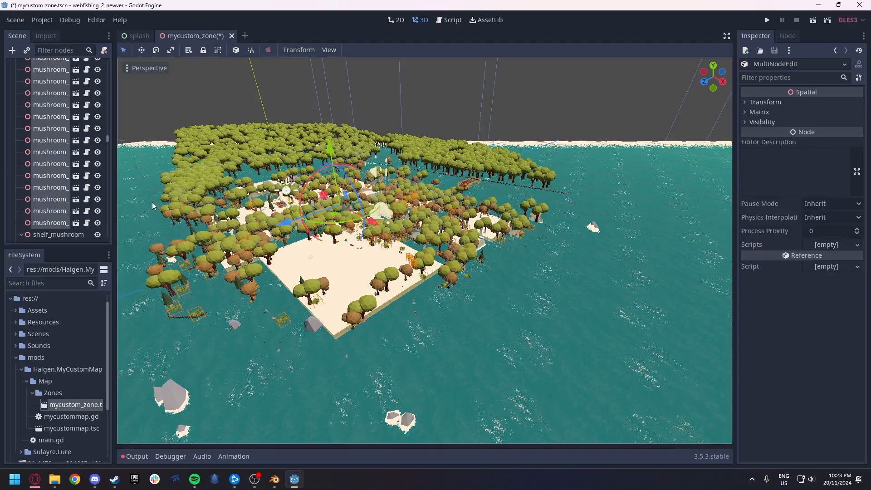
pyautogui.scroll(-2, 33, 191)
pyautogui.click(21, 190)
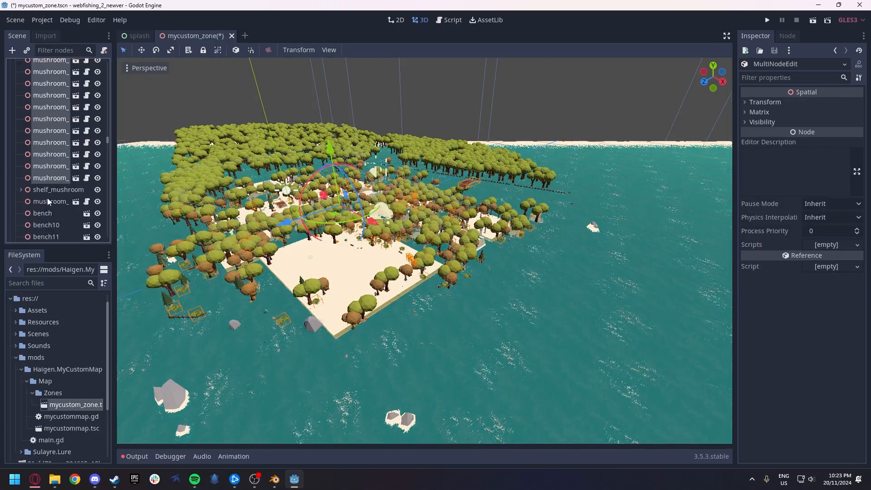
# Collapse the expanded bench14, rock_9, rock_83 and rock_57 branches inside props.
pyautogui.scroll(-4, 46, 198)
pyautogui.scroll(-1, 45, 197)
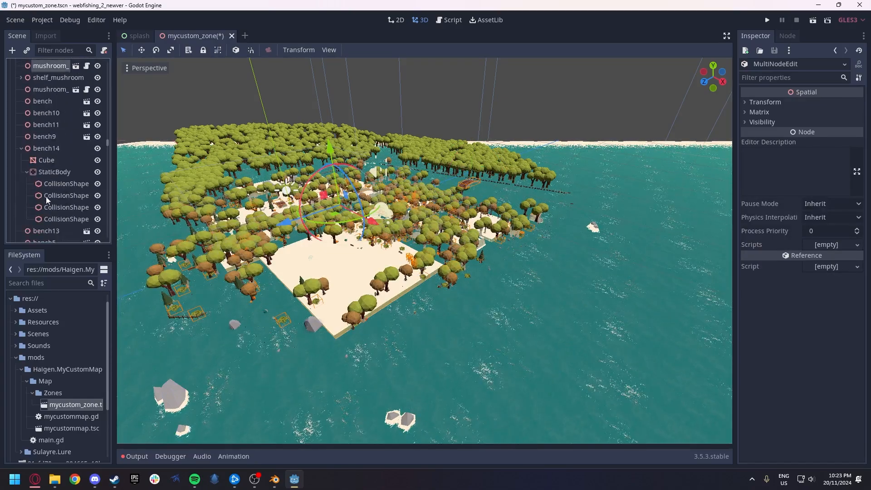
pyautogui.click(21, 149)
pyautogui.moveTo(108, 143)
pyautogui.mouseDown()
pyautogui.moveTo(116, 62)
pyautogui.moveTo(119, 168)
pyautogui.moveTo(117, 90)
pyautogui.moveTo(121, 149)
pyautogui.mouseUp()
pyautogui.click(22, 160)
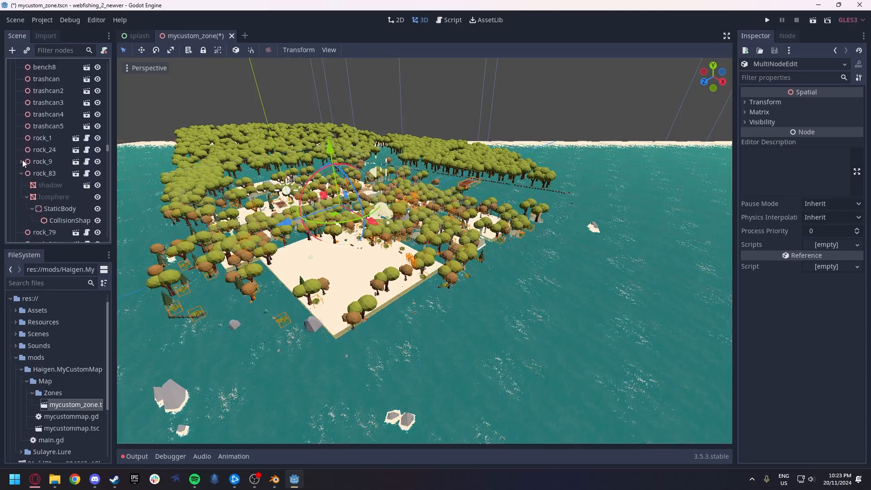
pyautogui.scroll(-1, 53, 157)
pyautogui.click(21, 150)
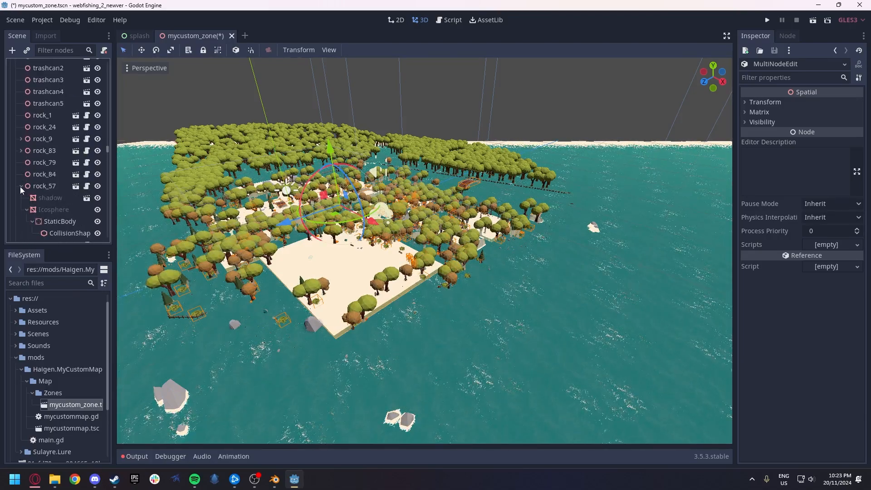
pyautogui.click(20, 185)
# Collapse the rock_63, rock_66, rock_67, rock_64 and rock_59 branches inside props.
pyautogui.scroll(-3, 27, 181)
pyautogui.click(22, 131)
pyautogui.click(21, 143)
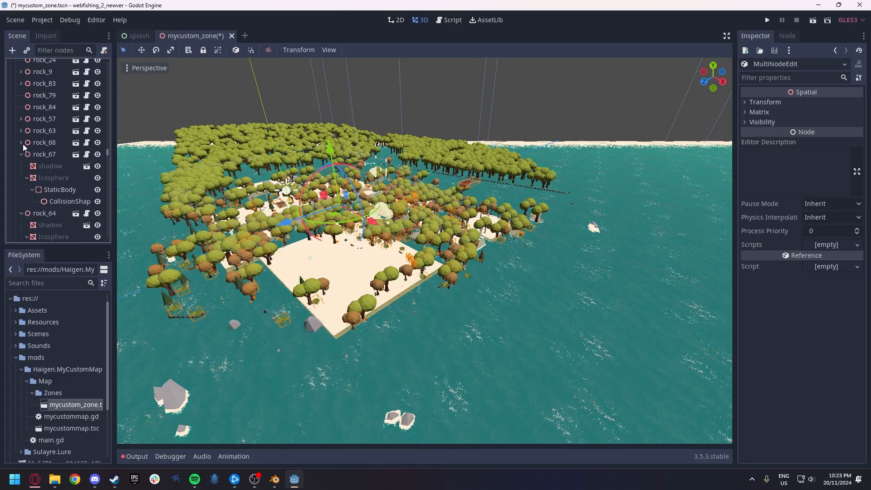
pyautogui.click(21, 154)
pyautogui.click(20, 168)
pyautogui.click(20, 178)
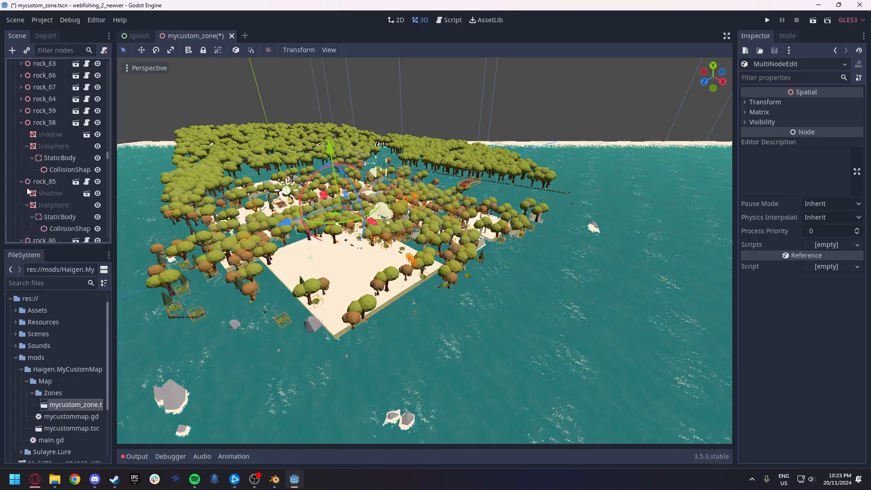
# Extend the props selection down to the final MeshInstance and delete all selected nodes, keeping the props node itself.
pyautogui.scroll(-4, 32, 184)
pyautogui.scroll(-12, 41, 178)
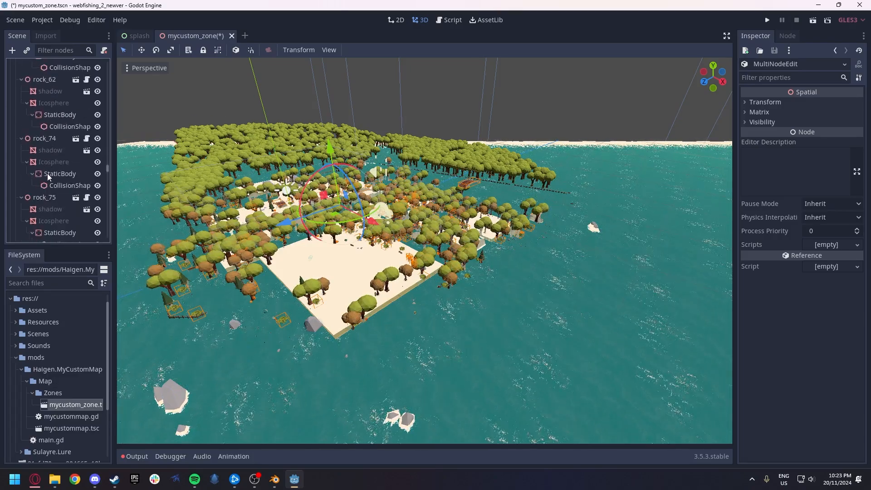
pyautogui.moveTo(106, 174); pyautogui.dragTo(99, 227)
pyautogui.keyDown('shift'); pyautogui.click(42, 194); pyautogui.keyUp('shift')
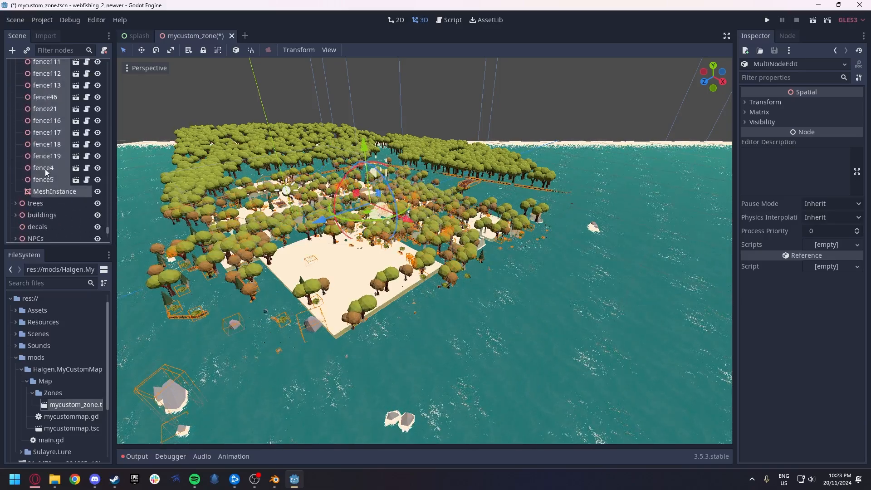
pyautogui.press('Delete')
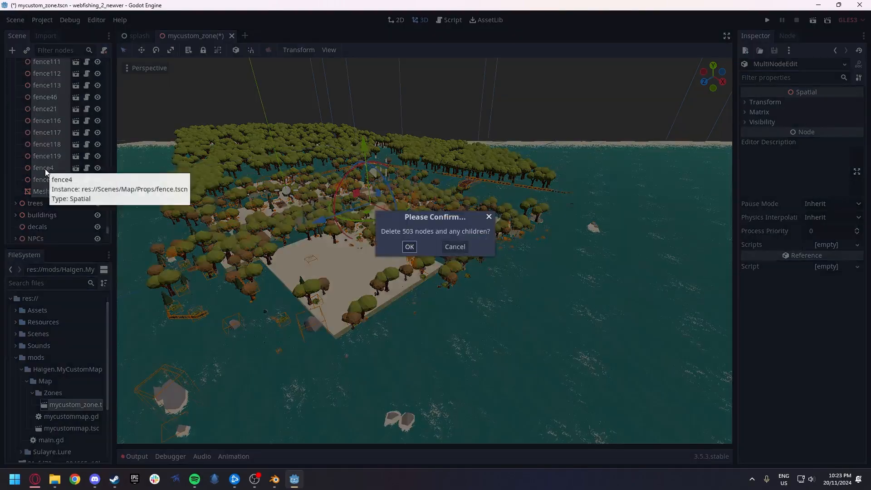
pyautogui.click(411, 245)
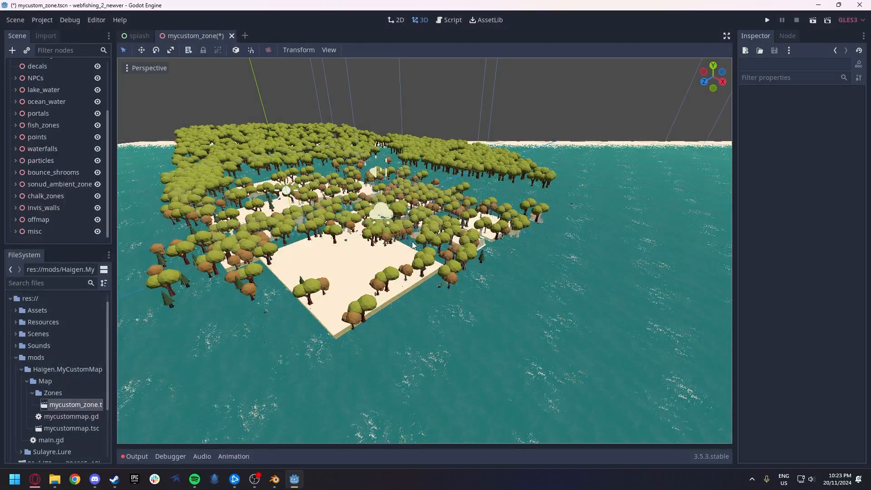
# Delete the tree_a, tree_b and tree_c groups under trees, keeping the trees node itself.
pyautogui.scroll(3, 43, 127)
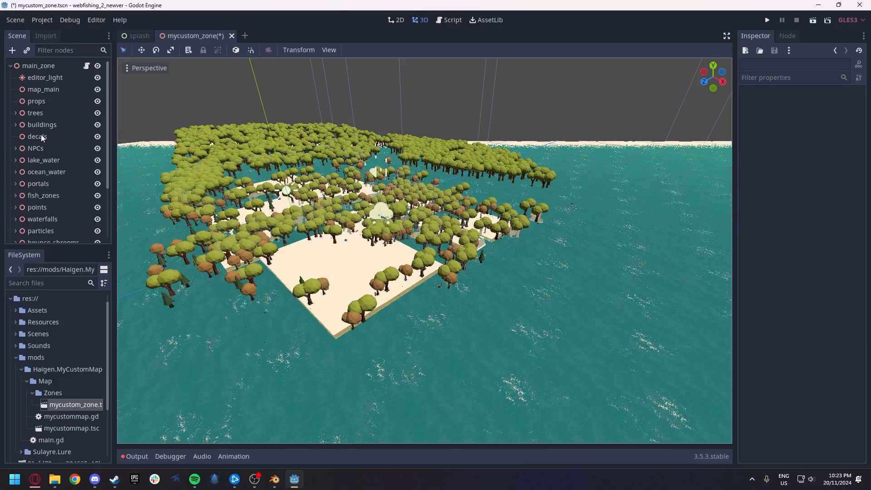
pyautogui.click(16, 113)
pyautogui.click(20, 124)
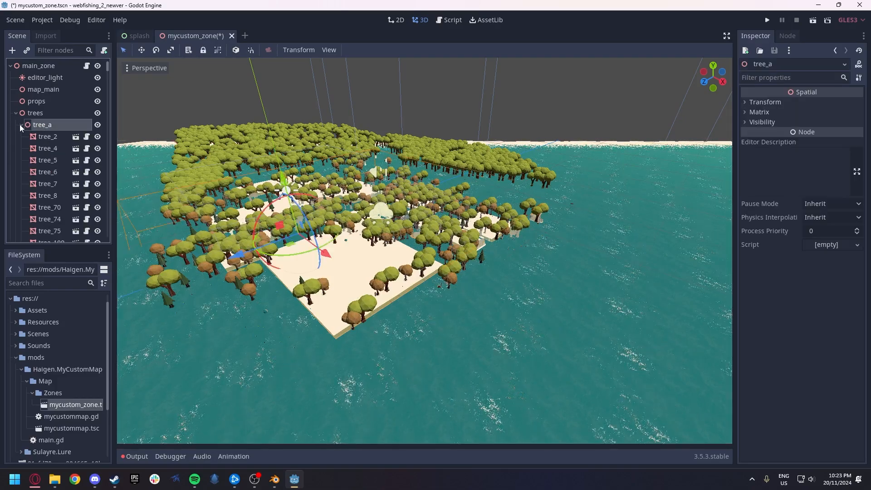
pyautogui.click(21, 149)
pyautogui.click(21, 148)
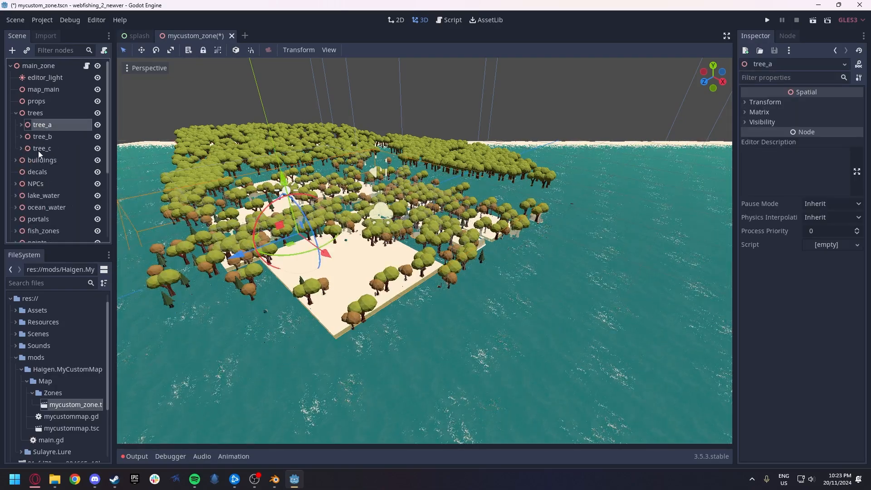
pyautogui.keyDown('shift'); pyautogui.click(42, 149); pyautogui.keyUp('shift')
pyautogui.press('Delete')
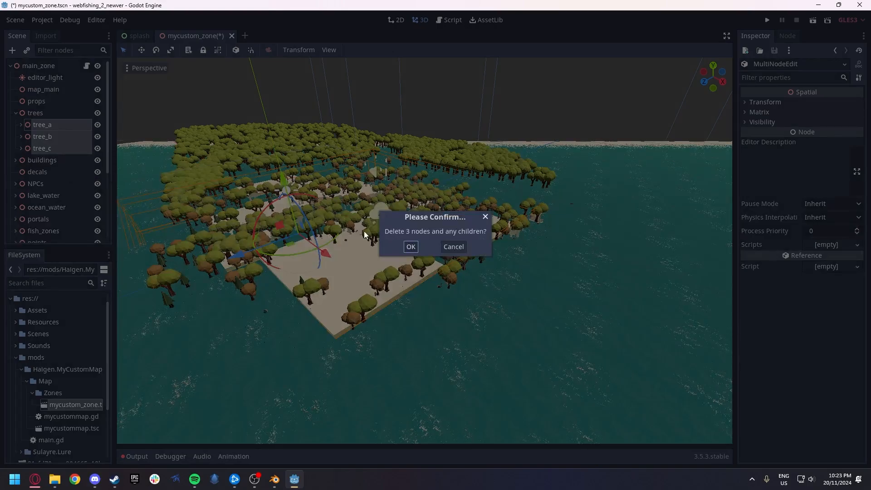
pyautogui.click(411, 246)
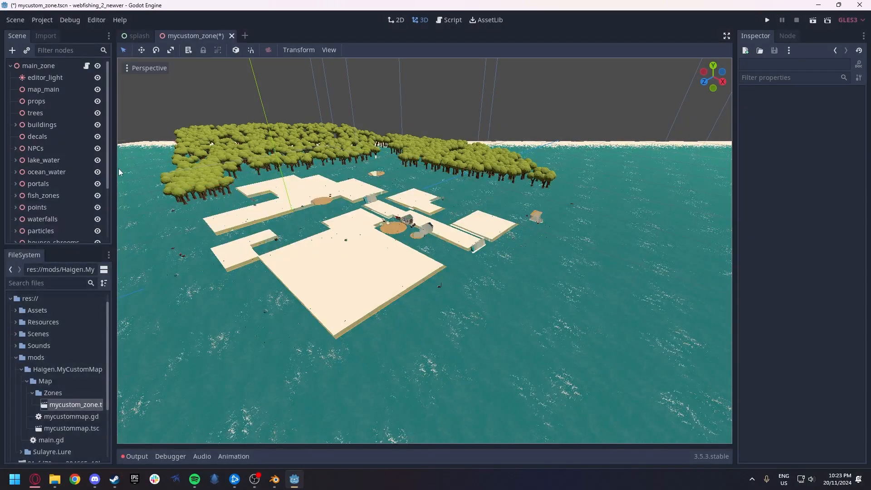
# Expand buildings, select hub_building and aqua_building together, and move both far off the map along the X axis.
pyautogui.click(16, 124)
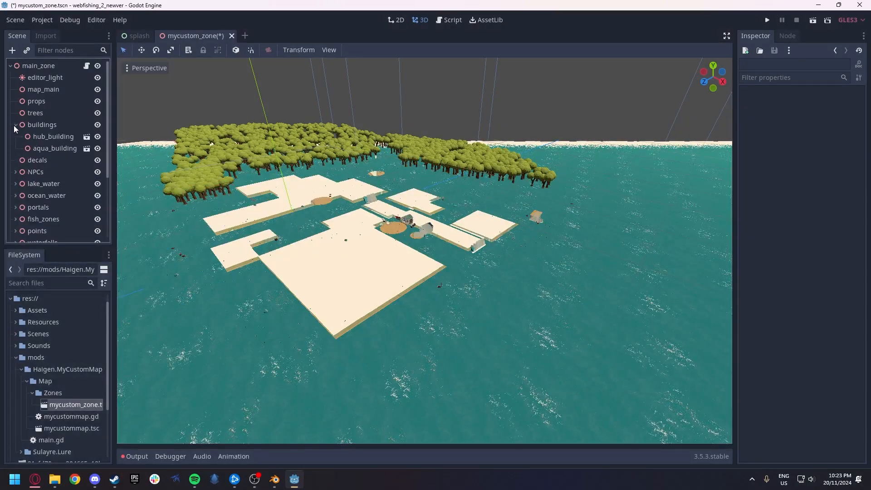
pyautogui.click(47, 137)
pyautogui.click(51, 149)
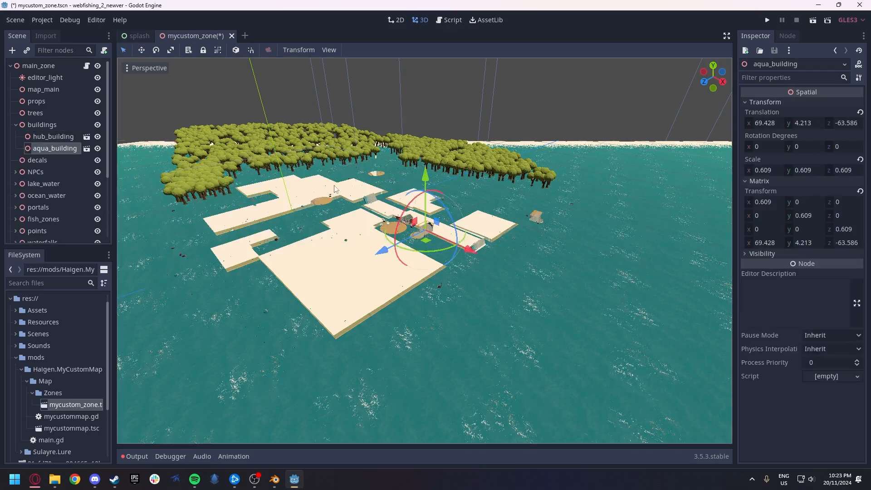
pyautogui.keyDown('ctrl'); pyautogui.click(50, 135); pyautogui.keyUp('ctrl')
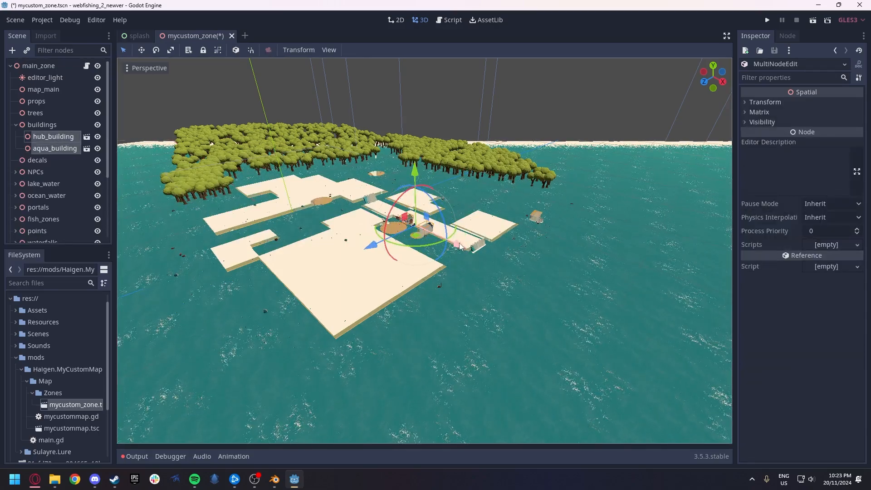
pyautogui.moveTo(396, 244); pyautogui.dragTo(458, 253, button='middle')
pyautogui.moveTo(447, 235); pyautogui.dragTo(752, 239)
pyautogui.moveTo(607, 242); pyautogui.dragTo(252, 214, button='middle')
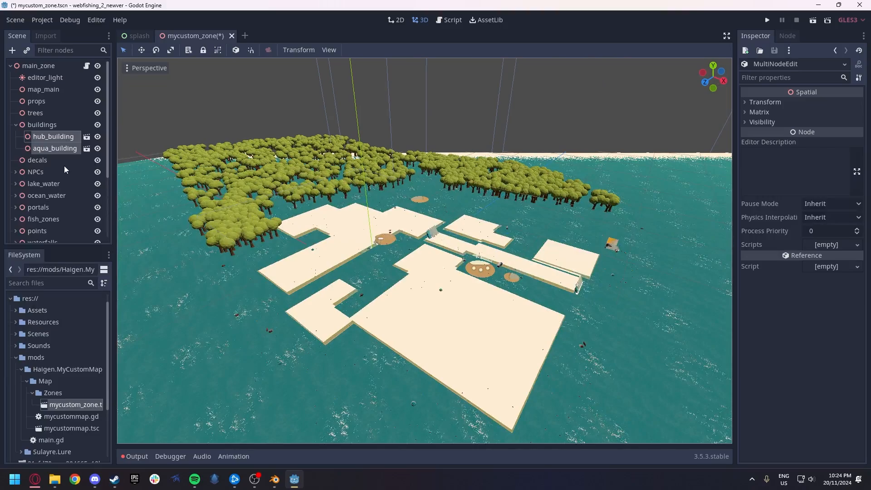
# Expand the NPCs node and examine its first npc_test, the quest board, up close in the viewport.
pyautogui.click(13, 172)
pyautogui.click(15, 172)
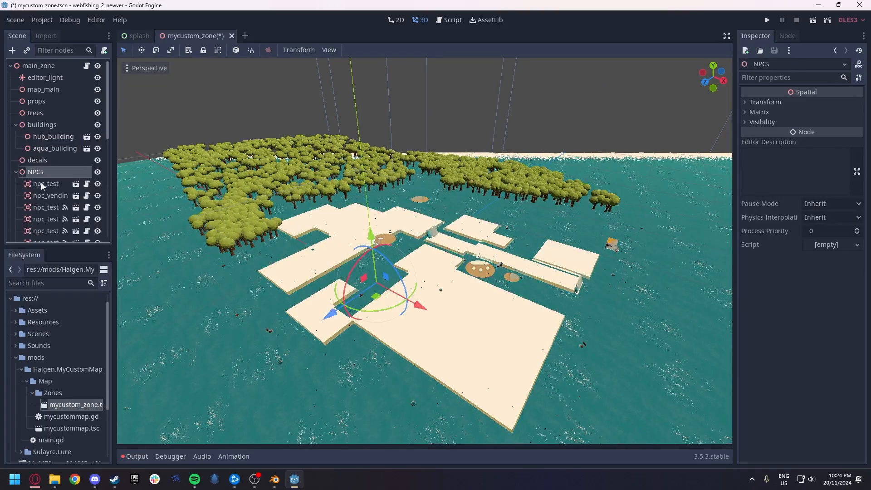
pyautogui.scroll(-3, 41, 183)
pyautogui.moveTo(344, 218); pyautogui.dragTo(332, 237, button='right')
pyautogui.press('w')
pyautogui.scroll(3, 332, 237)
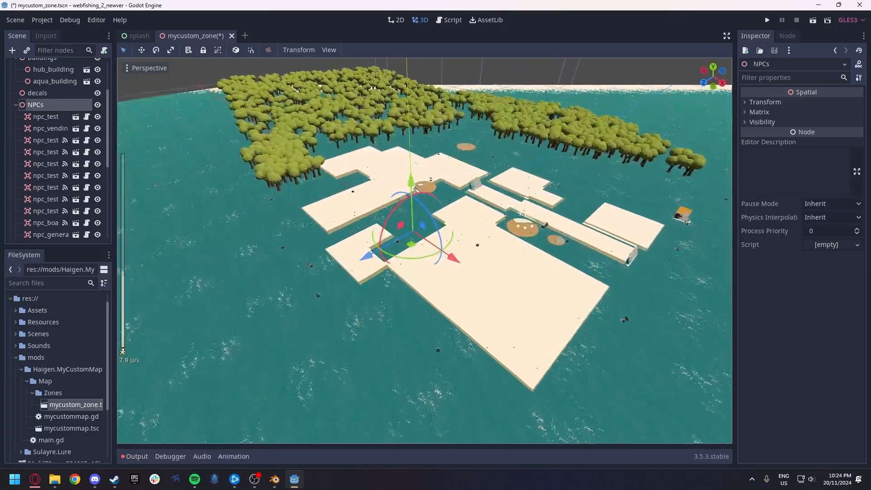
pyautogui.click(53, 117)
pyautogui.moveTo(254, 182); pyautogui.dragTo(326, 150, button='right')
pyautogui.press('e')
pyautogui.scroll(5, 303, 192)
pyautogui.press('w')
pyautogui.scroll(14, 303, 194)
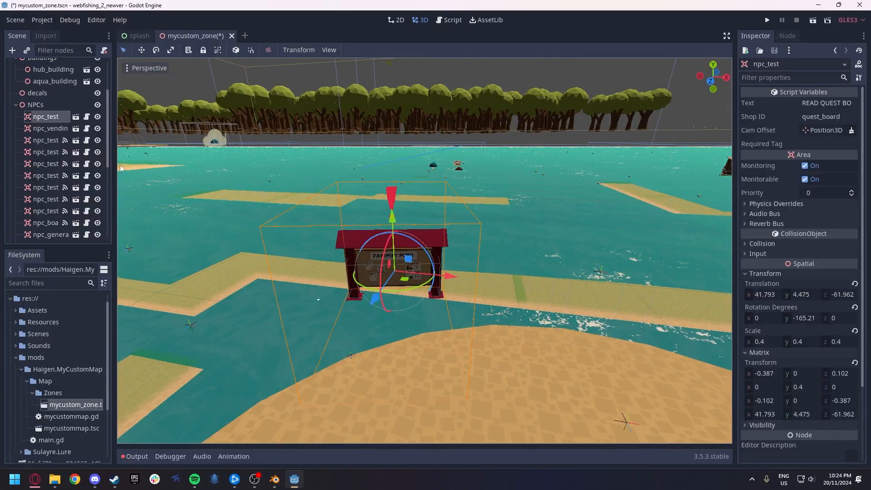
# Reset npc_vending's rotation to 0 on all three axes, and turn it around Y to about 136.3 degrees.
pyautogui.doubleClick(55, 128)
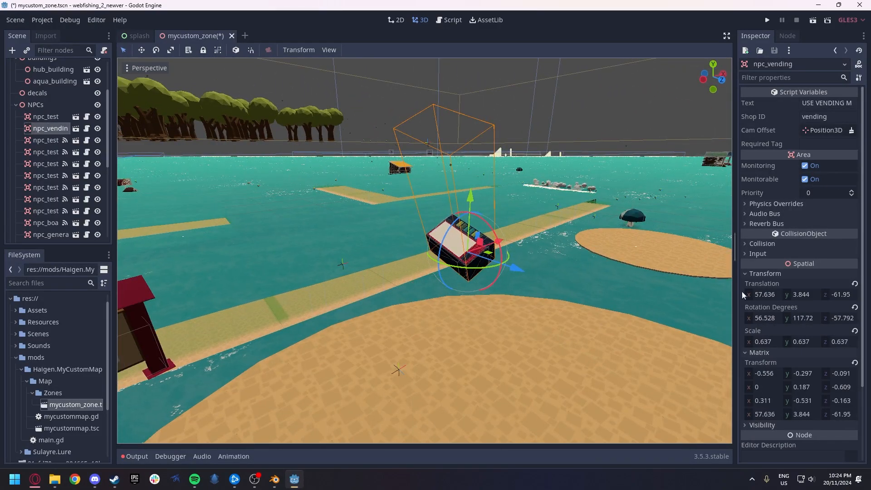
pyautogui.write('0')
pyautogui.press('Tab')
pyautogui.write('0')
pyautogui.press('Tab')
pyautogui.write('0')
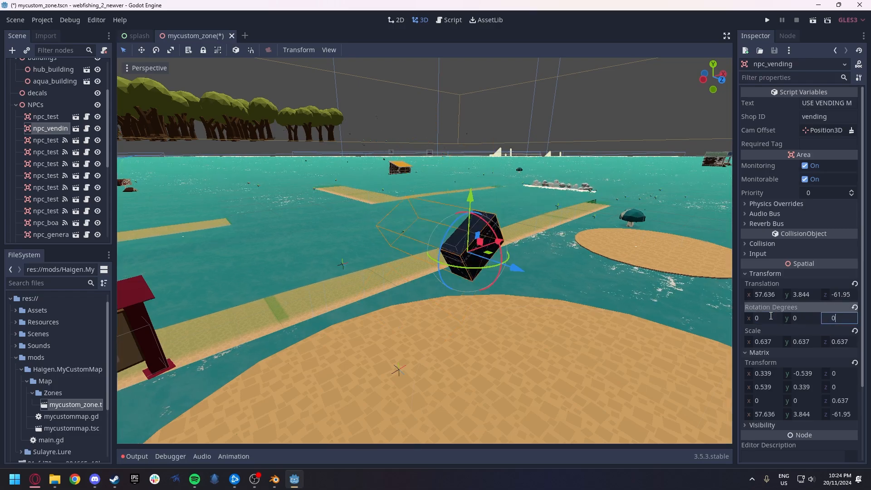
pyautogui.press('Return')
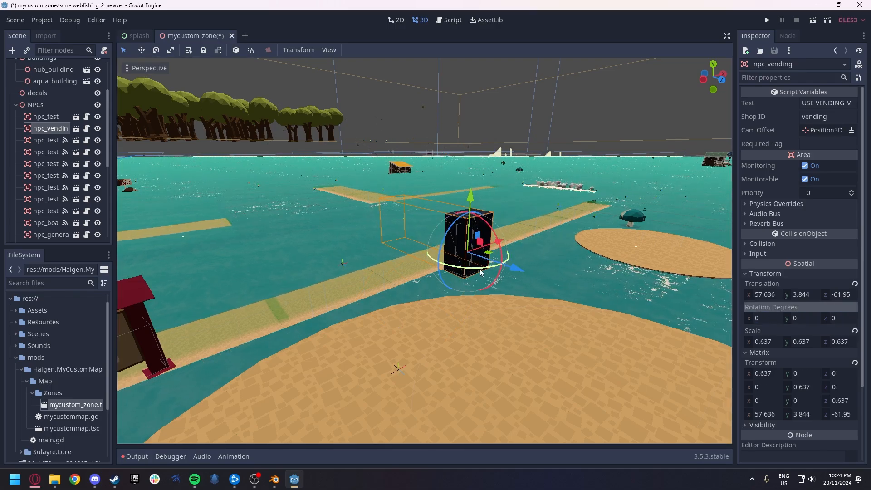
pyautogui.moveTo(480, 268); pyautogui.dragTo(557, 137)
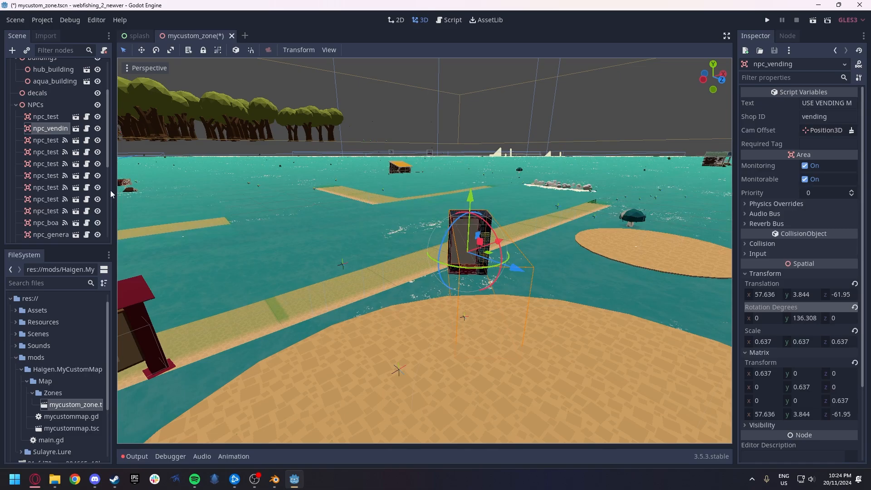
# Select npc_test2, the sell and bait NPC, and examine it from several angles alongside the quest board and vending machine.
pyautogui.click(45, 140)
pyautogui.press('s')
pyautogui.moveTo(425, 250); pyautogui.dragTo(254, 263, button='right')
pyautogui.press('w')
pyautogui.moveTo(347, 195); pyautogui.dragTo(311, 186, button='right')
pyautogui.press('s')
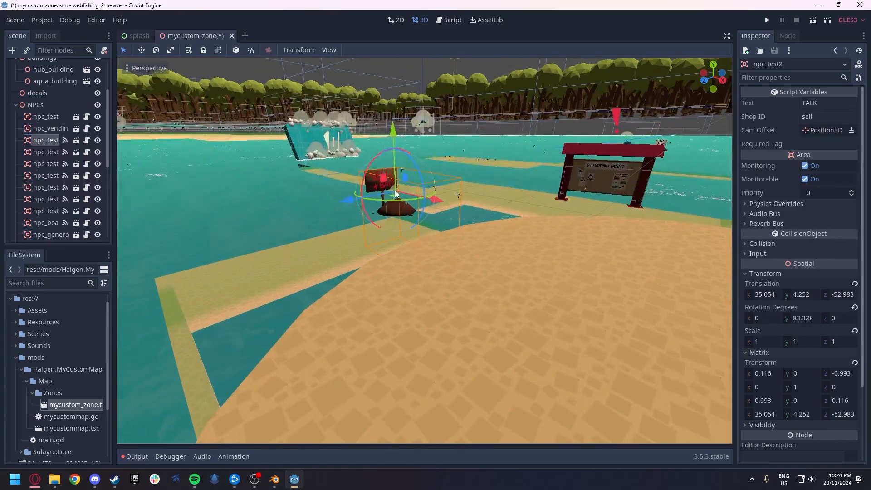
pyautogui.moveTo(436, 205); pyautogui.dragTo(408, 180, button='right')
pyautogui.press('w')
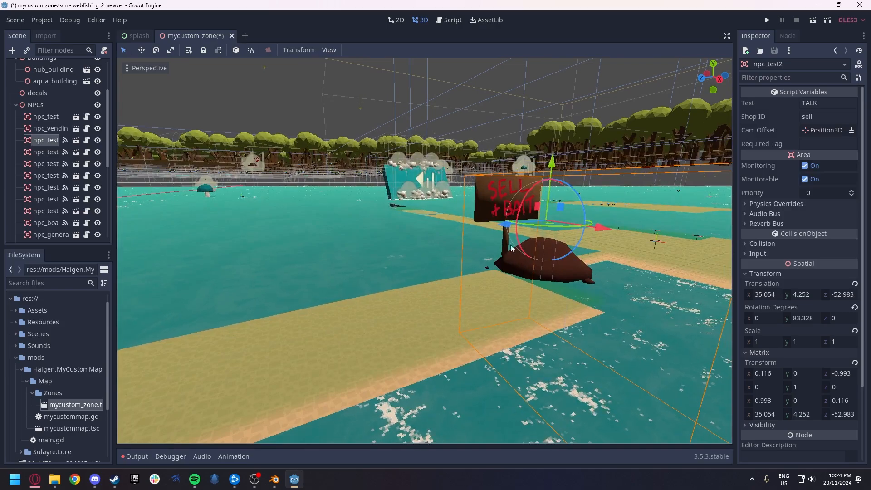
pyautogui.press('s')
pyautogui.moveTo(516, 263); pyautogui.dragTo(612, 263, button='right')
pyautogui.press('w')
pyautogui.press('s')
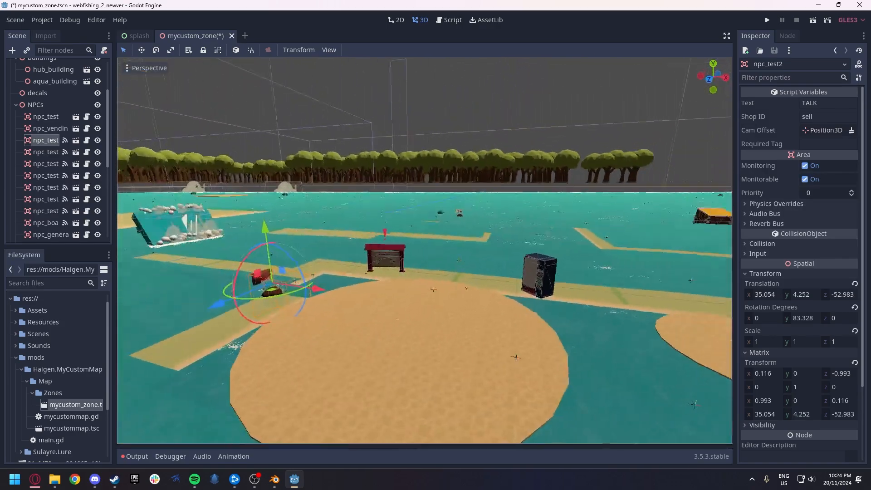
# Delete the six duplicate selling NPCs from npc_test7 down to the last npc_test, keeping the other NPCs.
pyautogui.click(52, 155)
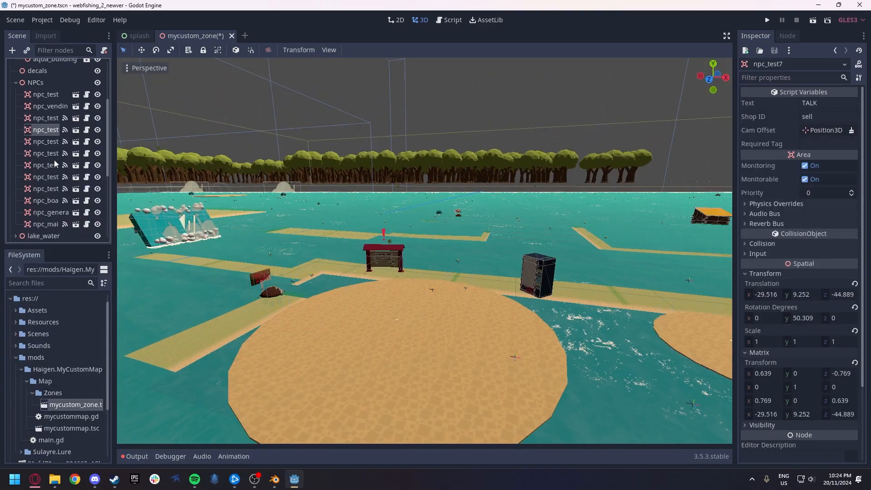
pyautogui.scroll(-4, 54, 159)
pyautogui.moveTo(233, 175); pyautogui.dragTo(286, 170, button='right')
pyautogui.press('s')
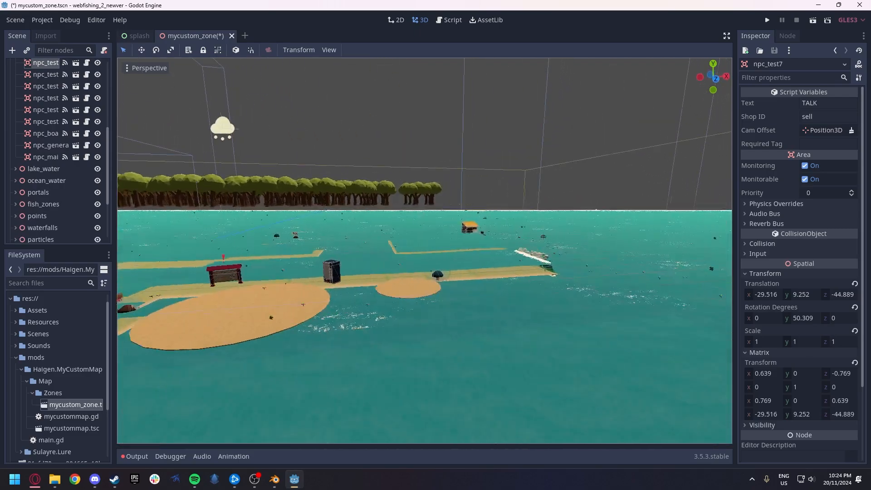
pyautogui.keyDown('shift'); pyautogui.click(40, 122); pyautogui.keyUp('shift')
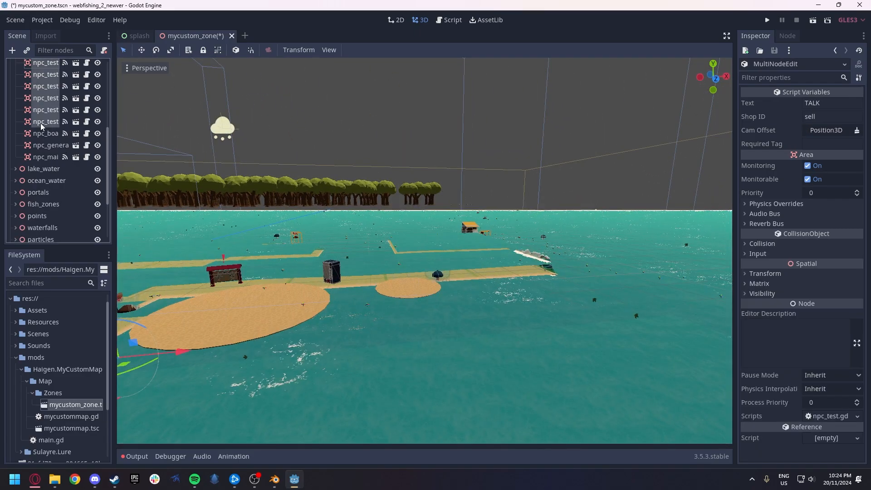
pyautogui.moveTo(123, 167); pyautogui.dragTo(82, 170, button='right')
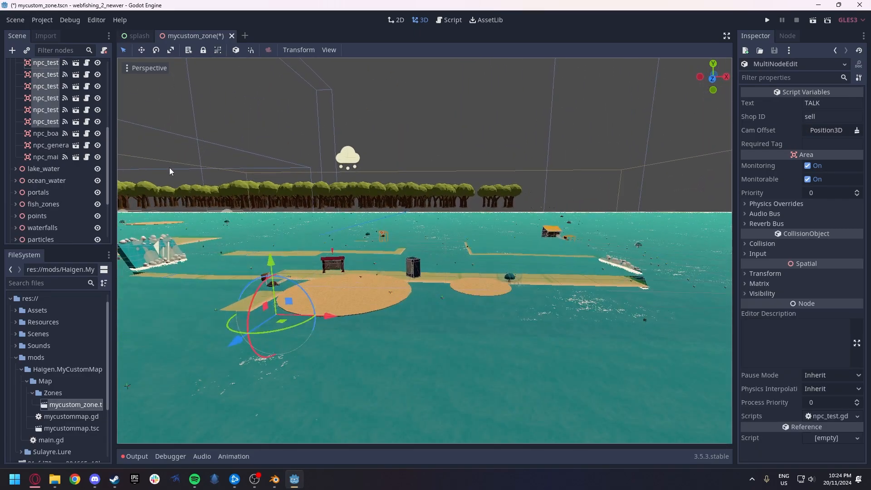
pyautogui.press('Delete')
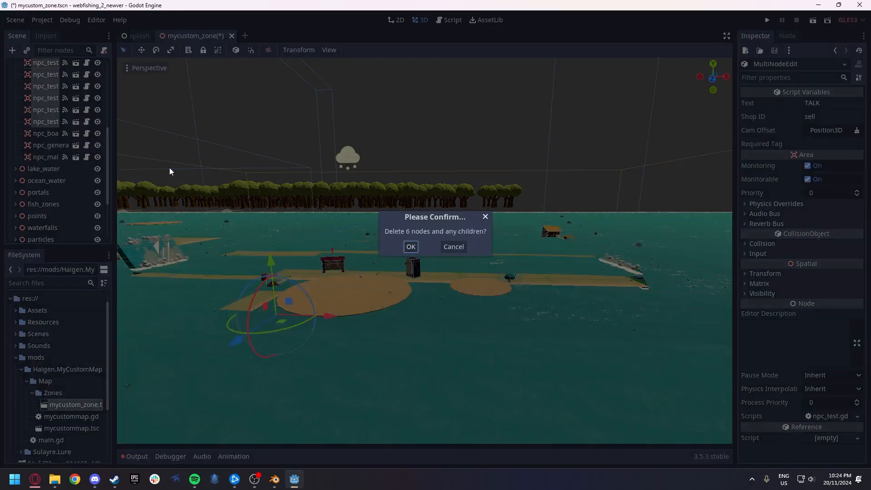
pyautogui.click(411, 247)
pyautogui.scroll(2, 40, 91)
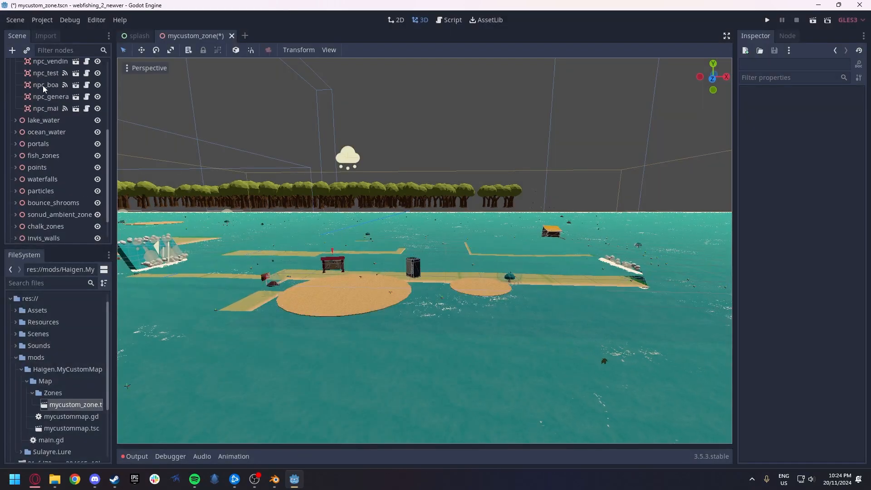
# Focus on npc_general beneath the map and examine it together with the large frog NPC beside it.
pyautogui.click(43, 94)
pyautogui.press('f')
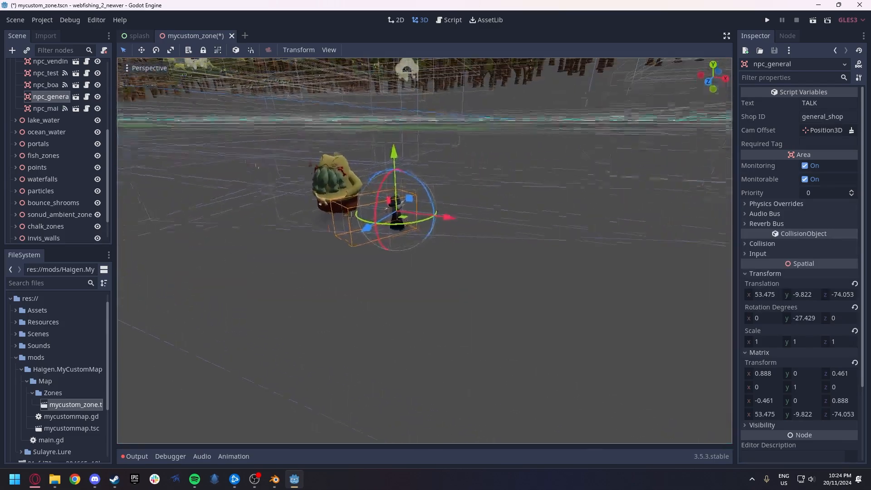
pyautogui.press('w')
pyautogui.moveTo(425, 250); pyautogui.dragTo(502, 237, button='right')
pyautogui.press('s')
pyautogui.press('a')
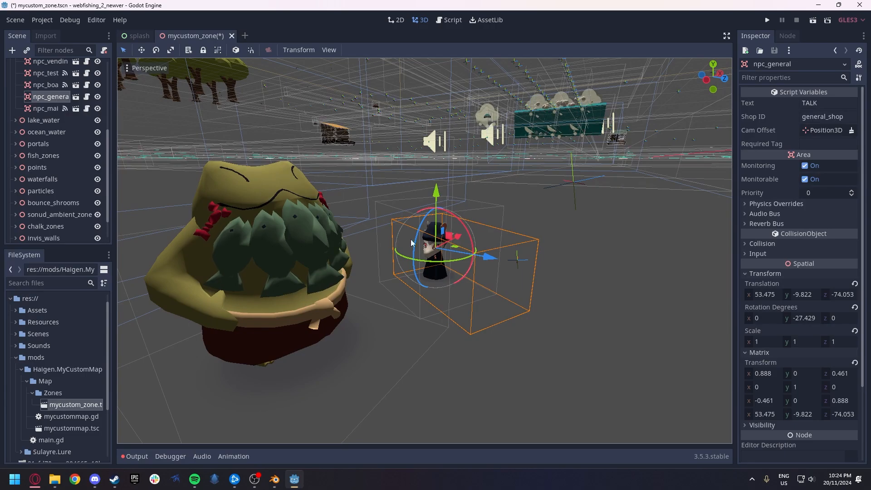
pyautogui.press('s')
pyautogui.moveTo(379, 239); pyautogui.dragTo(301, 233, button='right')
pyautogui.press('w')
pyautogui.press('s')
pyautogui.press('w')
pyautogui.moveTo(425, 251); pyautogui.dragTo(415, 267, button='right')
pyautogui.press('s')
pyautogui.press('w')
pyautogui.click(365, 216)
pyautogui.click(496, 241)
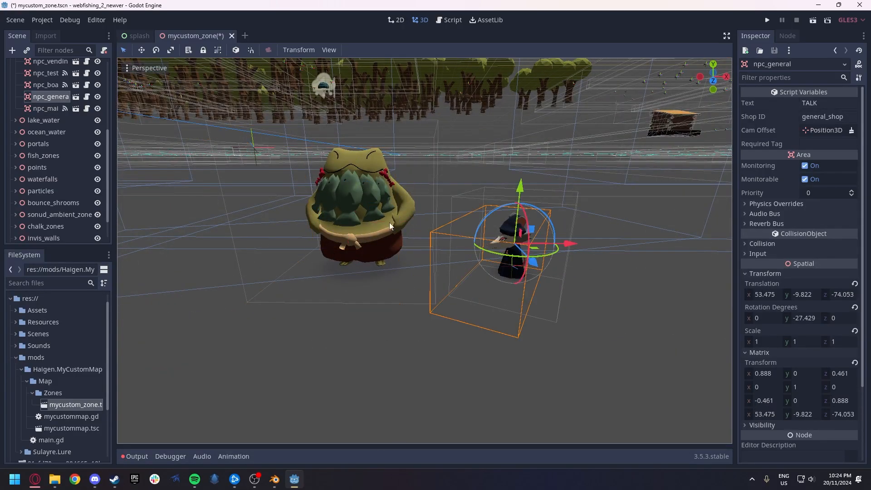
pyautogui.press('w')
pyautogui.moveTo(459, 242)
pyautogui.mouseDown(button='right')
pyautogui.moveTo(465, 223)
pyautogui.moveTo(442, 237)
pyautogui.moveTo(453, 243)
pyautogui.moveTo(417, 247)
pyautogui.moveTo(558, 245)
pyautogui.moveTo(489, 254)
pyautogui.moveTo(464, 274)
pyautogui.moveTo(465, 248)
pyautogui.mouseUp(button='right')
pyautogui.press('s')
pyautogui.press('w')
pyautogui.click(358, 224)
pyautogui.press('s')
pyautogui.press('w')
pyautogui.click(446, 247)
pyautogui.press('s')
pyautogui.press('w')
pyautogui.press('s')
pyautogui.press('w')
pyautogui.press('s')
pyautogui.press('w')
pyautogui.press('s')
pyautogui.press('w')
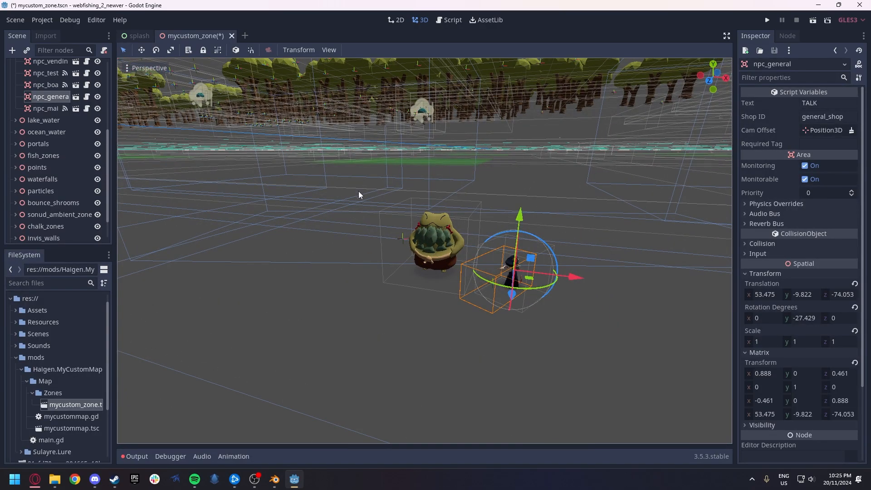
# Add the large frog NPC to the npc_general selection and move both further down along the vertical axis.
pyautogui.keyDown('shift'); pyautogui.click(440, 233); pyautogui.keyUp('shift')
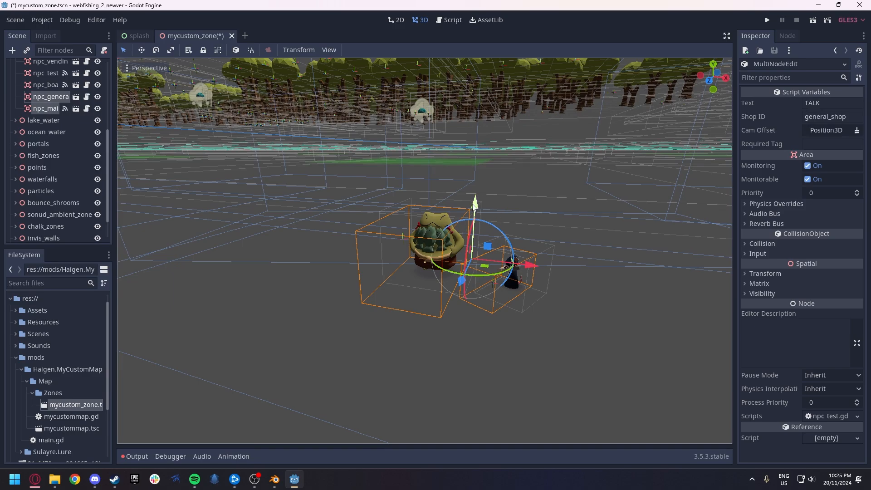
pyautogui.moveTo(473, 206); pyautogui.dragTo(472, 298)
pyautogui.press('s')
pyautogui.moveTo(472, 298); pyautogui.dragTo(452, 198, button='right')
pyautogui.press('w')
pyautogui.press('s')
pyautogui.scroll(3, 12, 131)
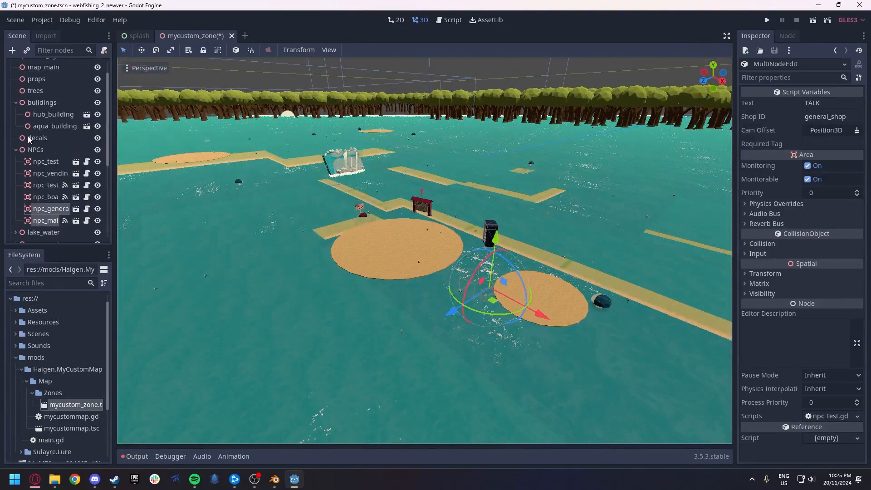
# Collapse NPCs, expand lake_water, and delete its children from water45 through upper_area, keeping the first water node.
pyautogui.click(16, 150)
pyautogui.click(16, 162)
pyautogui.scroll(-2, 36, 172)
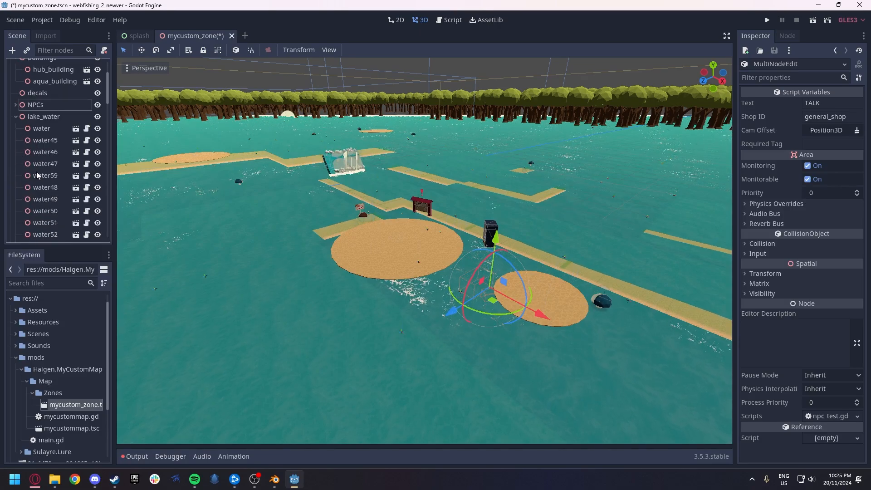
pyautogui.click(38, 132)
pyautogui.scroll(-2, 42, 129)
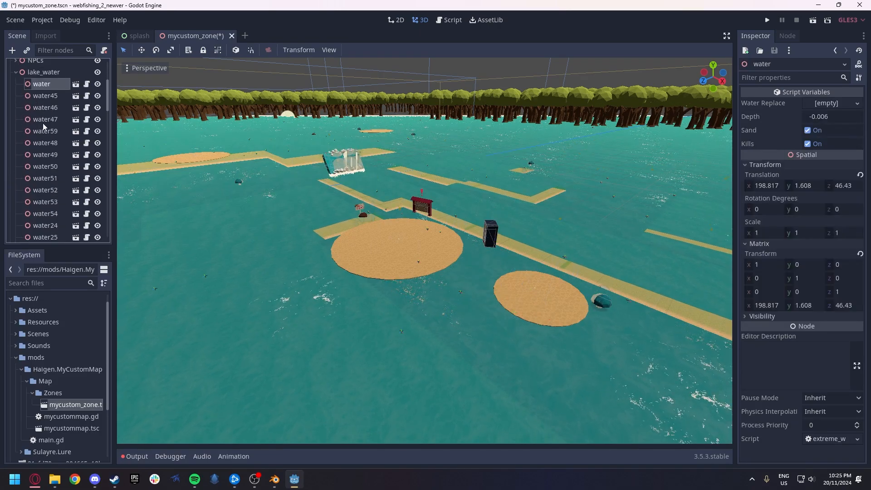
pyautogui.click(43, 117)
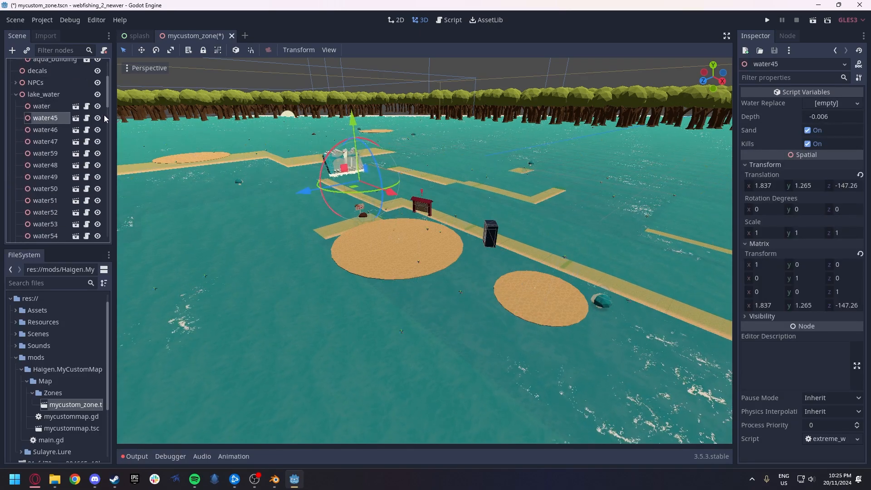
pyautogui.moveTo(107, 85); pyautogui.dragTo(102, 159)
pyautogui.click(21, 77)
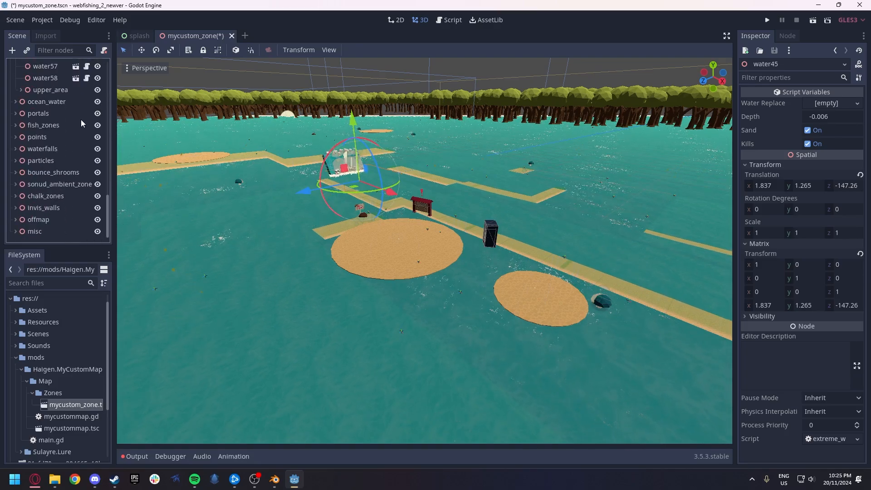
pyautogui.keyDown('shift'); pyautogui.click(44, 90); pyautogui.keyUp('shift')
pyautogui.scroll(6, 64, 153)
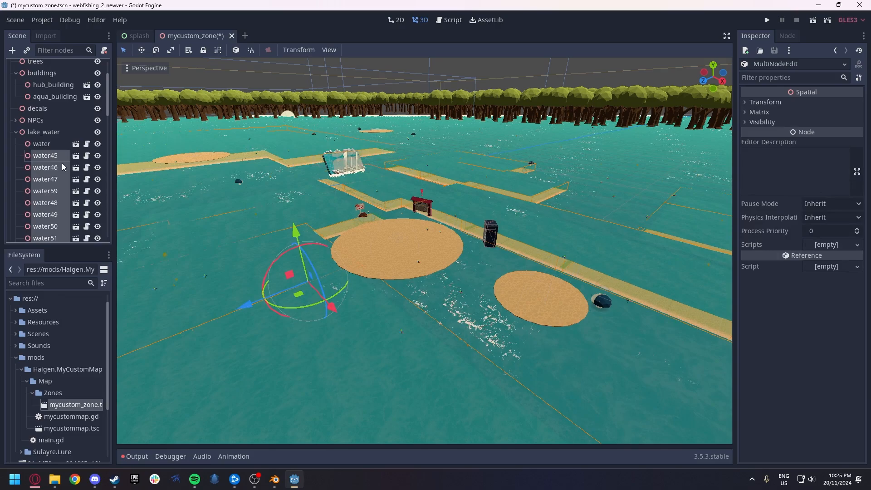
pyautogui.press('Delete')
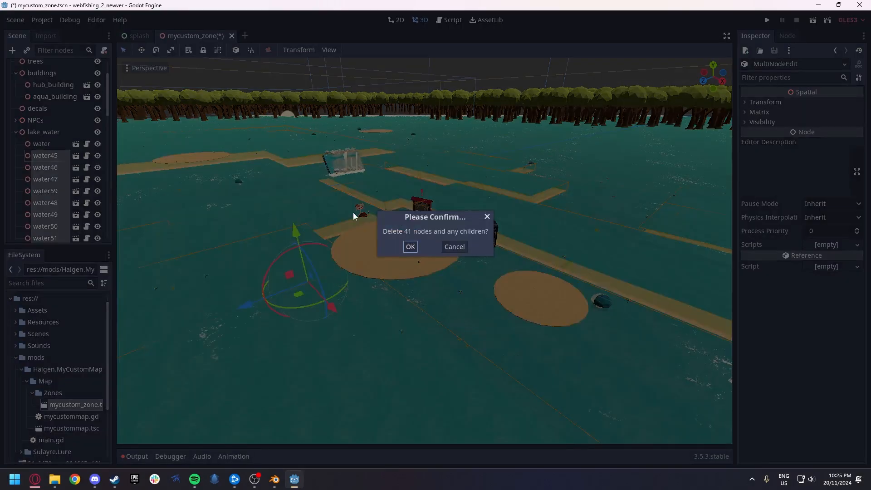
pyautogui.click(412, 247)
# Inspect the area cleared of lake water, and expand ocean_water to examine its first water node in the viewport.
pyautogui.press('a')
pyautogui.moveTo(364, 203); pyautogui.dragTo(422, 190, button='right')
pyautogui.press('d')
pyautogui.press('w')
pyautogui.press('s')
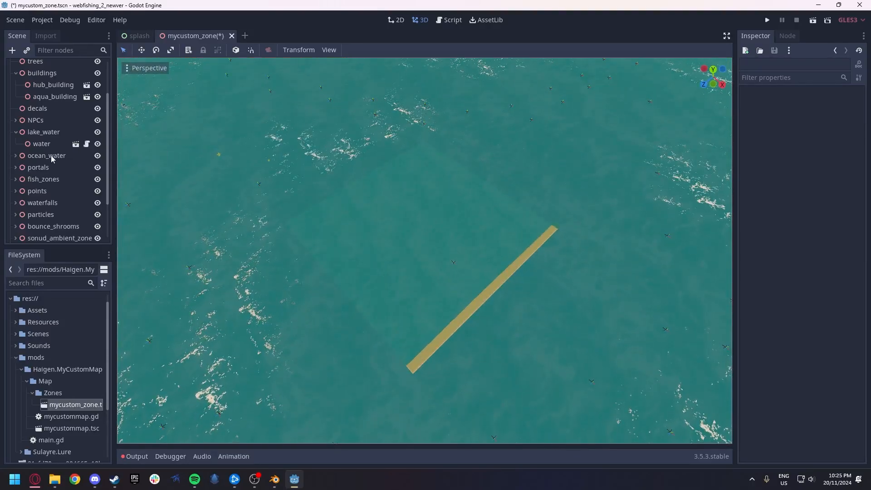
pyautogui.click(16, 156)
pyautogui.click(46, 167)
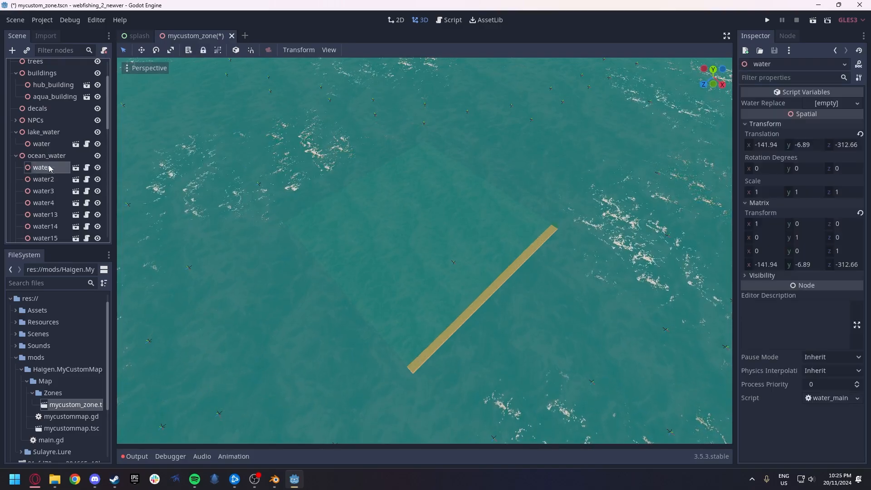
pyautogui.moveTo(254, 227); pyautogui.dragTo(269, 149, button='right')
pyautogui.press('s')
pyautogui.press('w')
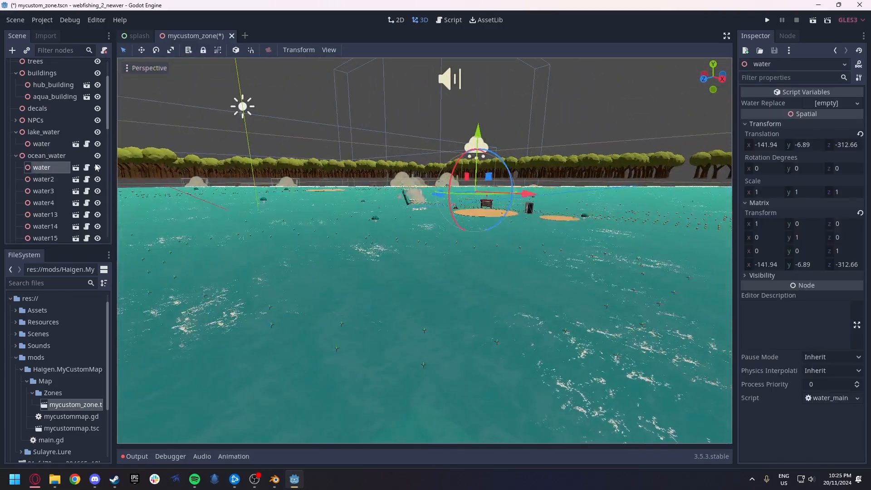
# Collapse ocean_water and expand portals to examine the lighthouse_entrance node's position over the water.
pyautogui.click(16, 155)
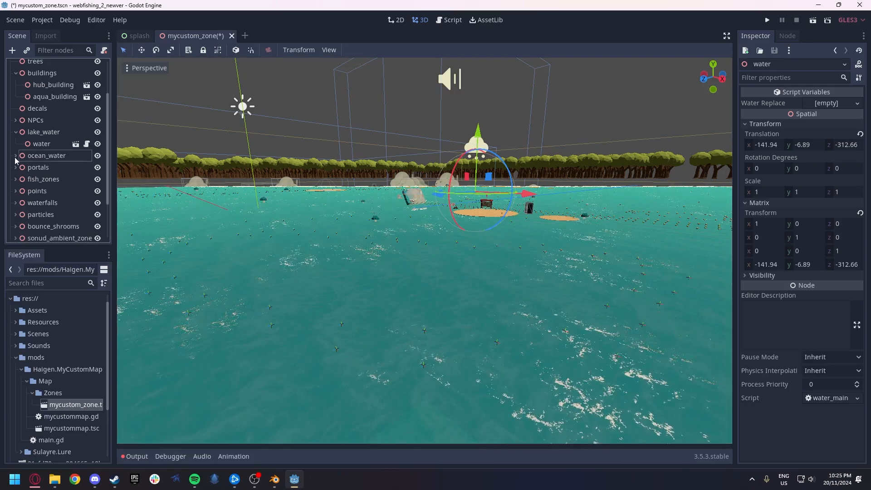
pyautogui.click(36, 168)
pyautogui.moveTo(254, 204)
pyautogui.mouseDown(button='right')
pyautogui.moveTo(255, 226)
pyautogui.moveTo(254, 219)
pyautogui.mouseUp(button='right')
pyautogui.press('s')
pyautogui.press('w')
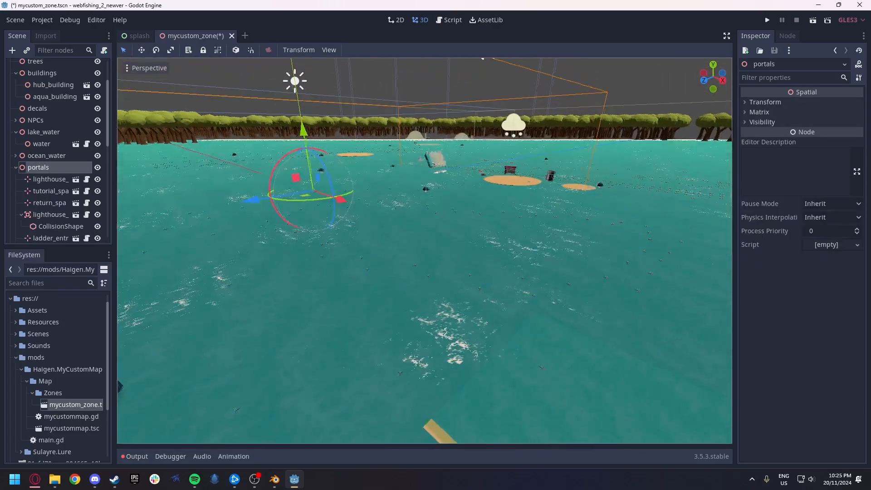
pyautogui.click(50, 179)
pyautogui.scroll(-3, 77, 196)
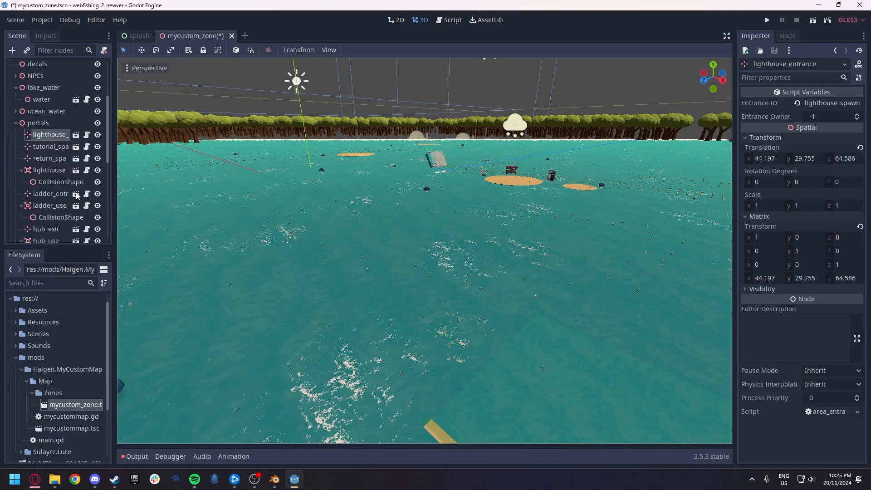
pyautogui.scroll(-1, 77, 195)
pyautogui.moveTo(227, 193)
pyautogui.mouseDown(button='right')
pyautogui.moveTo(227, 209)
pyautogui.moveTo(210, 192)
pyautogui.mouseUp(button='right')
pyautogui.press('s')
pyautogui.press('w')
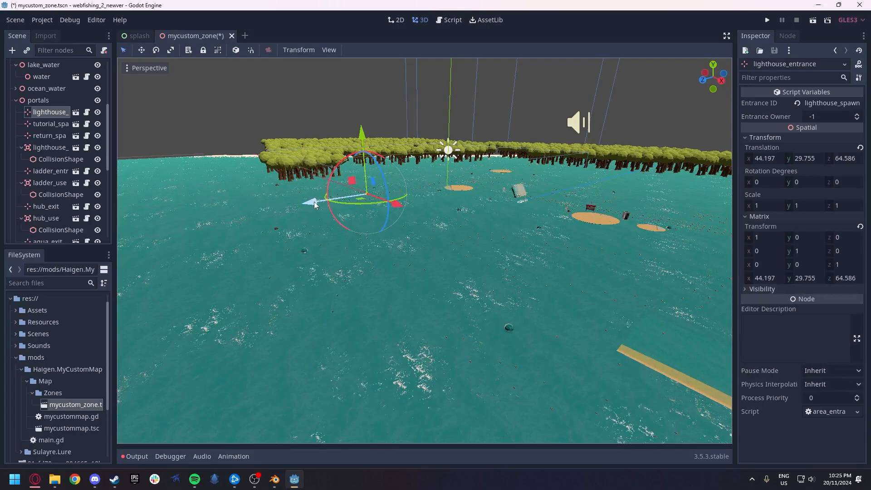
pyautogui.moveTo(315, 205); pyautogui.dragTo(112, 223)
# Examine the tutorial_spawn and return_spawn points on the sand island, widening the scene tree to show full node names.
pyautogui.click(46, 124)
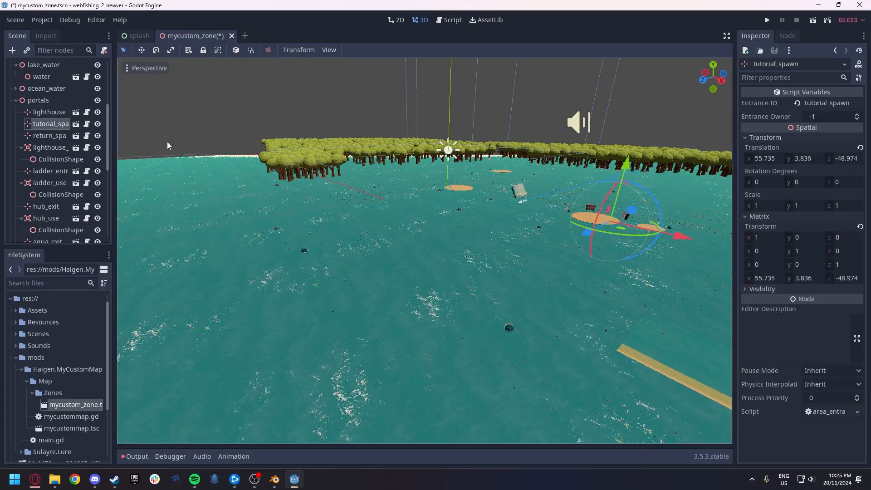
pyautogui.press('f')
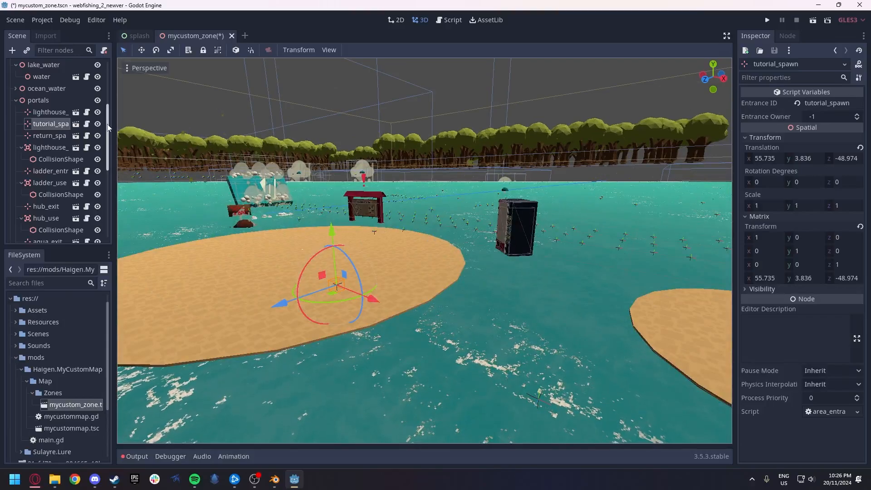
pyautogui.moveTo(114, 119); pyautogui.dragTo(144, 119)
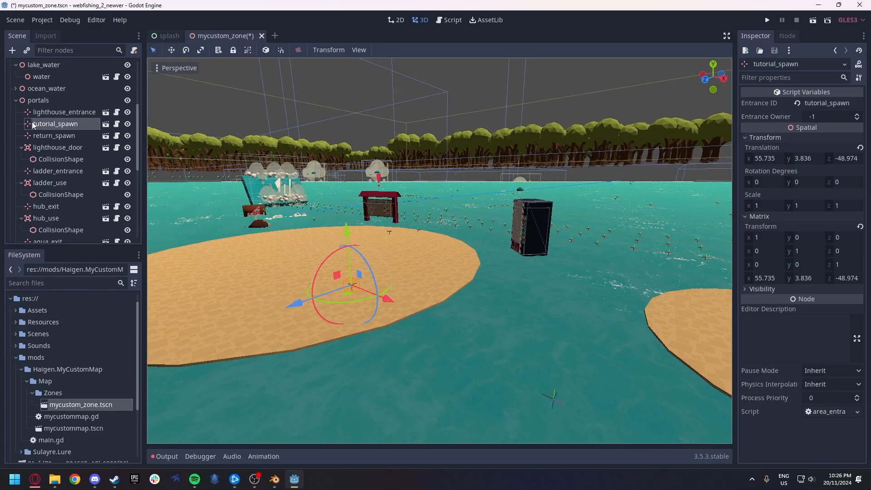
pyautogui.click(50, 136)
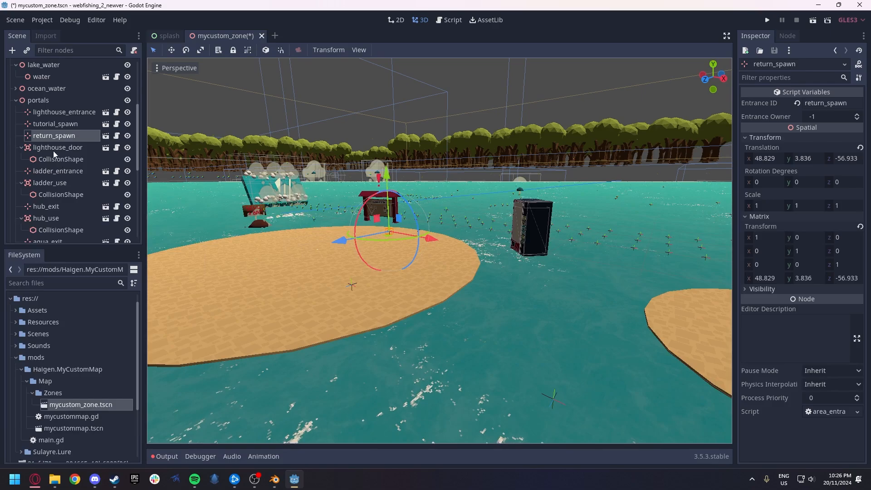
# Collapse lighthouse_door and delete the ladder_entrance and ladder_use nodes from portals.
pyautogui.click(53, 151)
pyautogui.click(21, 148)
pyautogui.click(50, 159)
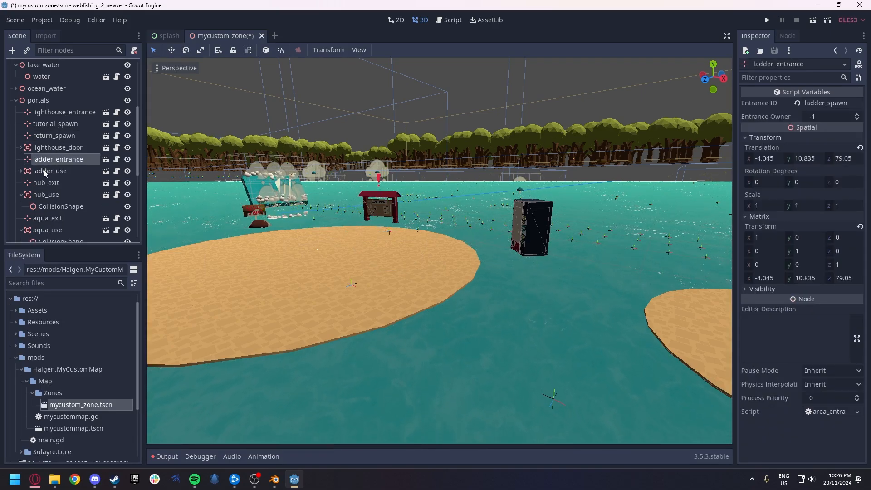
pyautogui.keyDown('ctrl'); pyautogui.click(44, 171); pyautogui.keyUp('ctrl')
pyautogui.press('Delete')
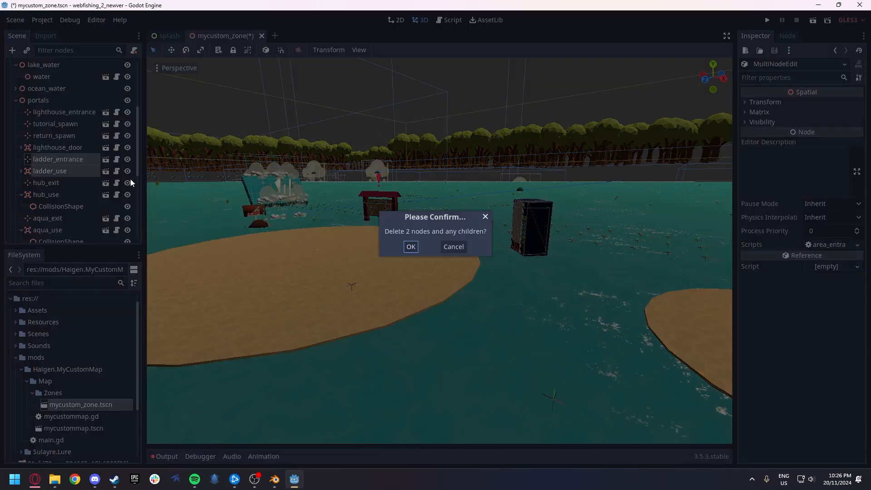
pyautogui.click(411, 246)
# Focus on hub_exit and examine where it sits relative to the hub building and the sand island.
pyautogui.click(56, 170)
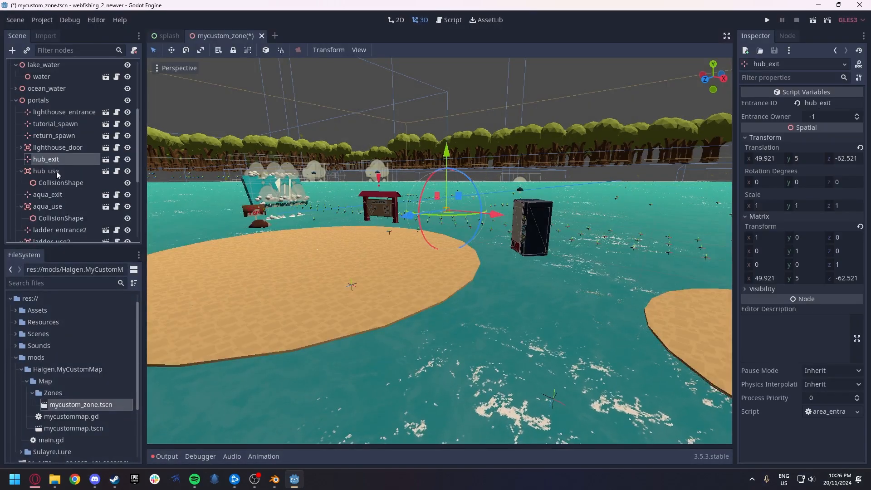
pyautogui.doubleClick(51, 159)
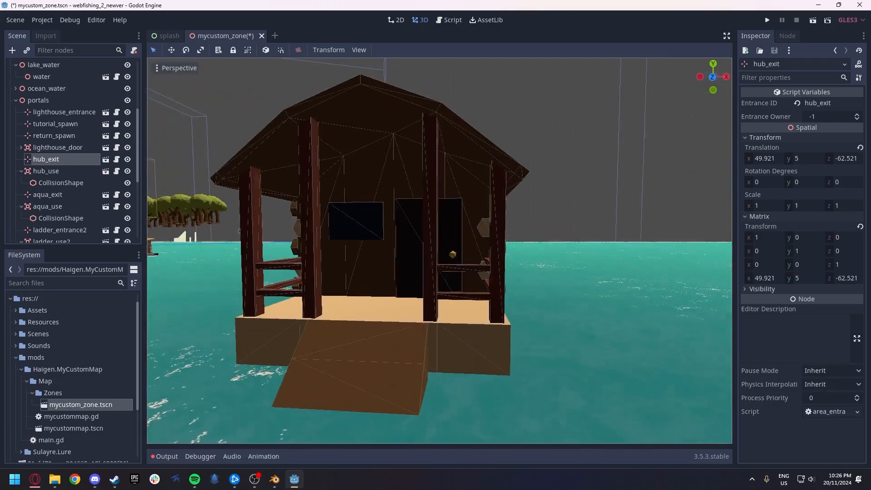
pyautogui.press('s')
pyautogui.moveTo(439, 250); pyautogui.dragTo(458, 273, button='right')
pyautogui.press('w')
pyautogui.press('s')
pyautogui.press('w')
pyautogui.press('w')
pyautogui.press('s')
# Compare the hub_exit, hub_use, aqua_exit and aqua_use portal nodes, collapsing the children of hub_use and aqua_use.
pyautogui.click(41, 148)
pyautogui.click(45, 162)
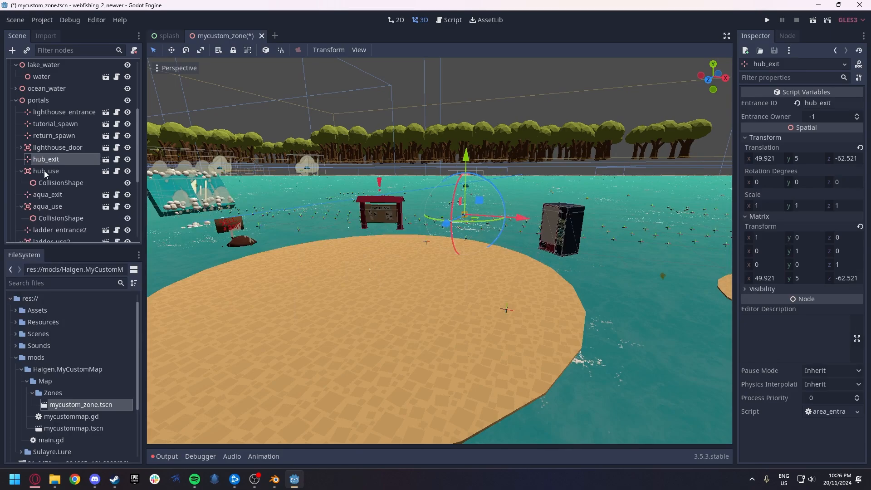
pyautogui.click(44, 170)
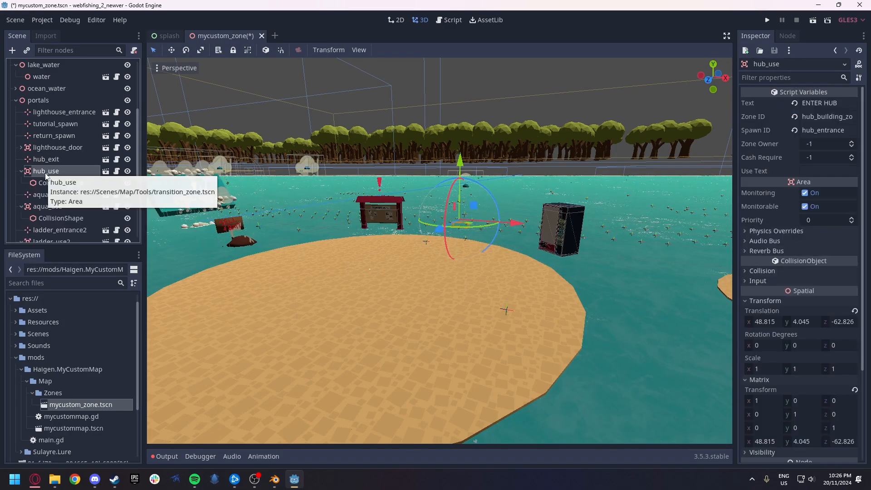
pyautogui.click(53, 160)
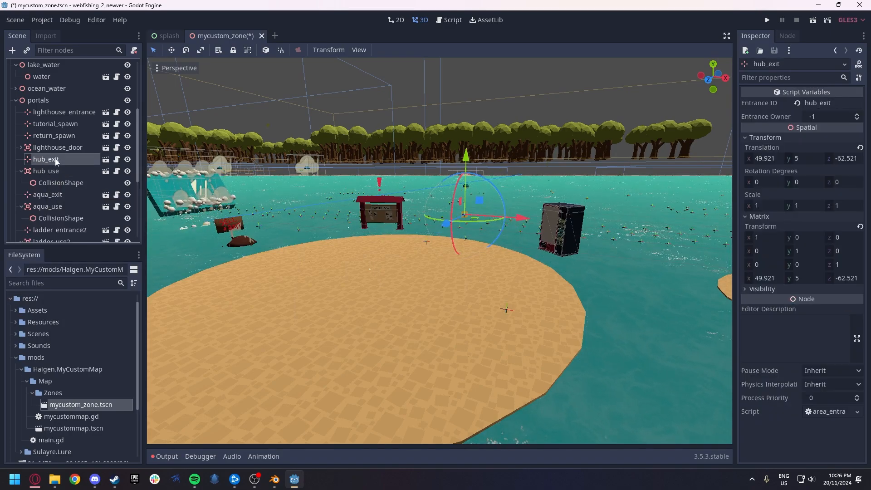
pyautogui.click(47, 186)
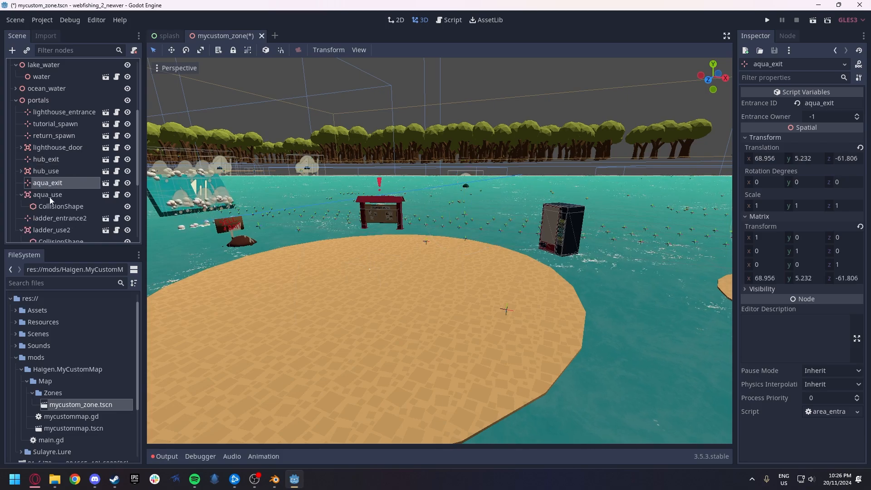
pyautogui.click(50, 196)
pyautogui.click(22, 195)
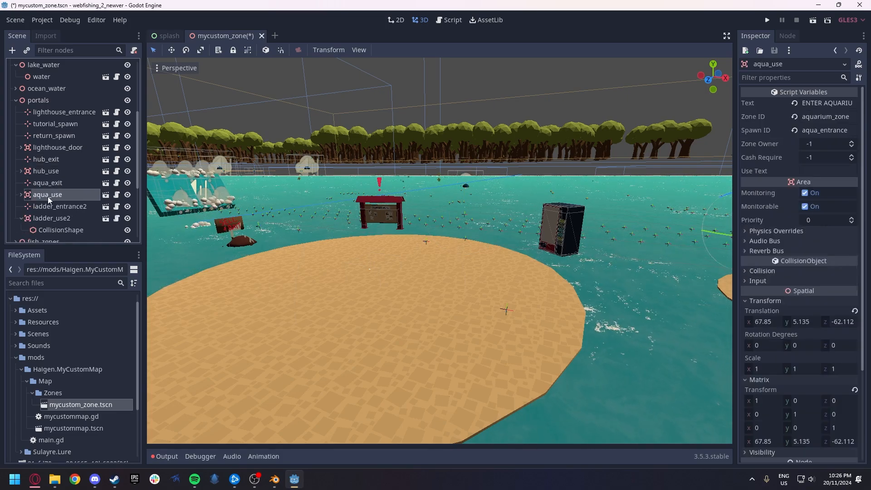
pyautogui.click(45, 185)
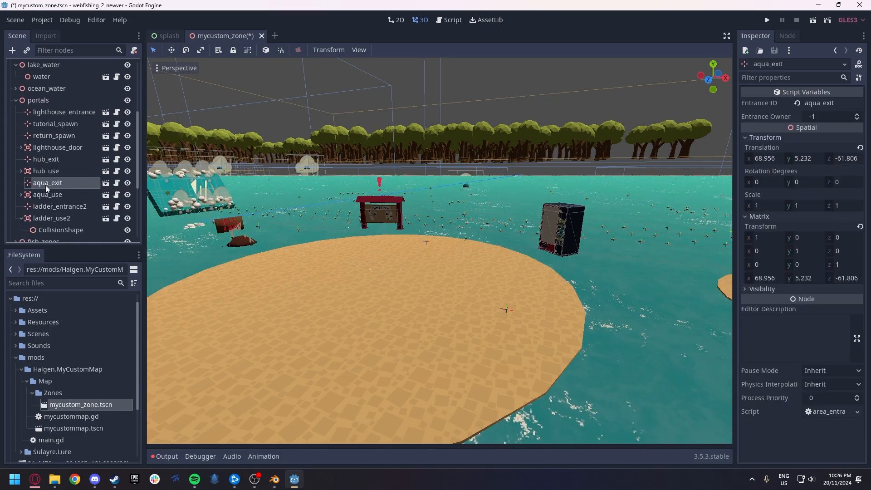
# Delete the ladder_entrance2 and ladder_use2 nodes from portals.
pyautogui.click(36, 207)
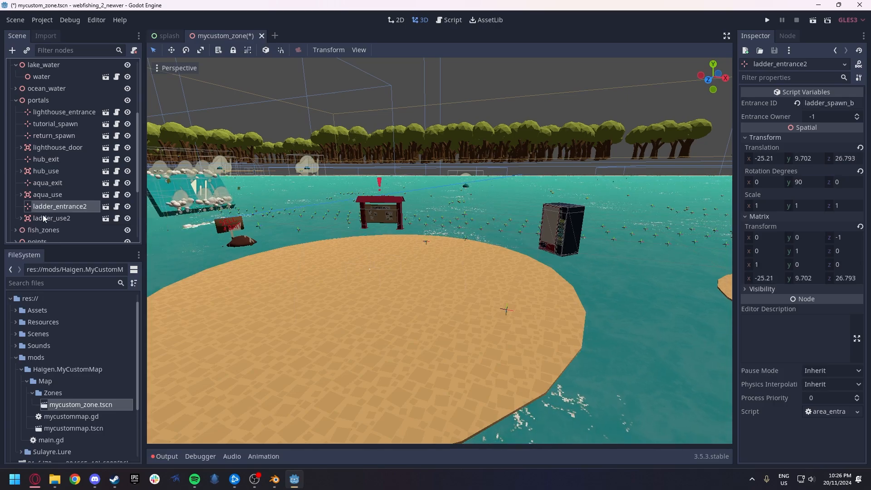
pyautogui.keyDown('shift'); pyautogui.click(46, 218); pyautogui.keyUp('shift')
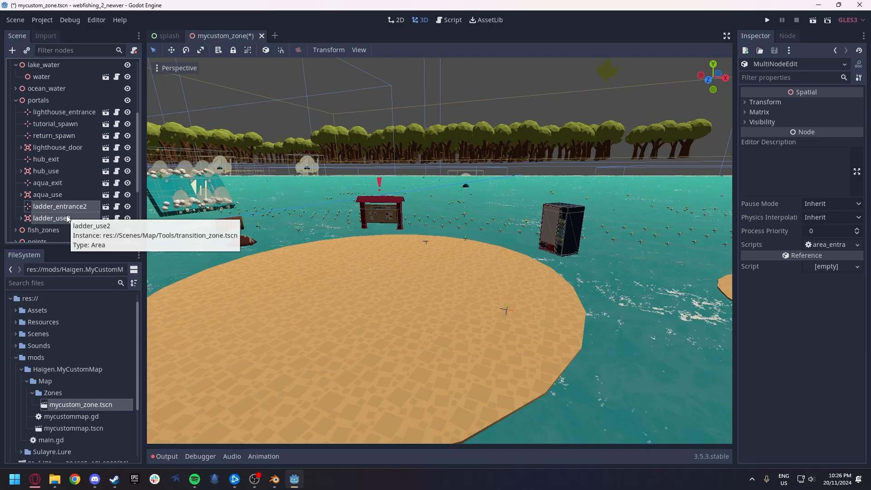
pyautogui.press('Delete')
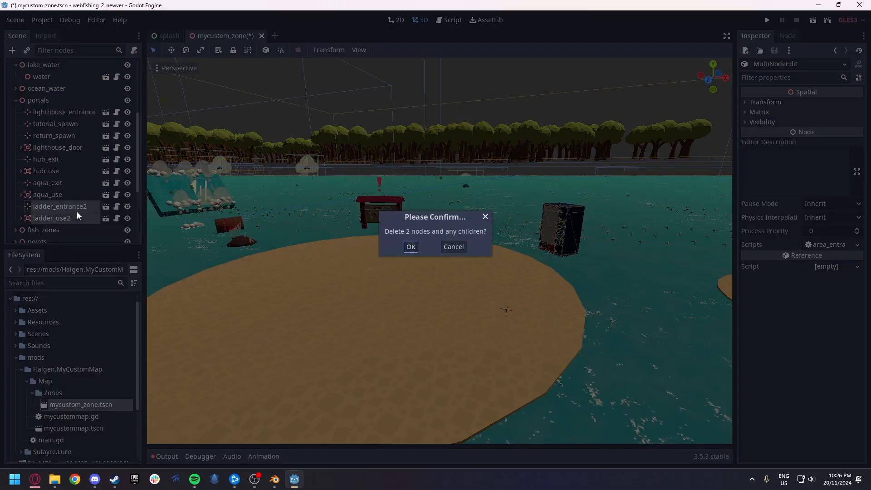
pyautogui.click(409, 247)
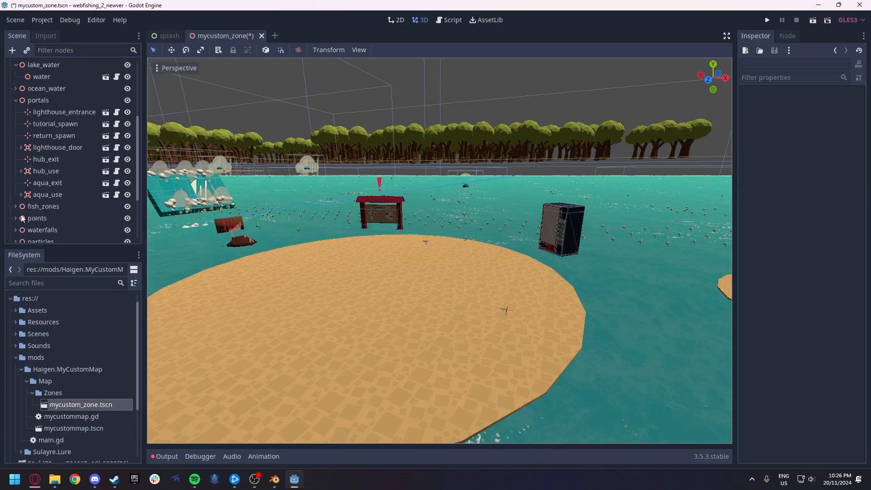
# Collapse portals and expand fish_zones to examine the FishZone area in the viewport.
pyautogui.click(17, 102)
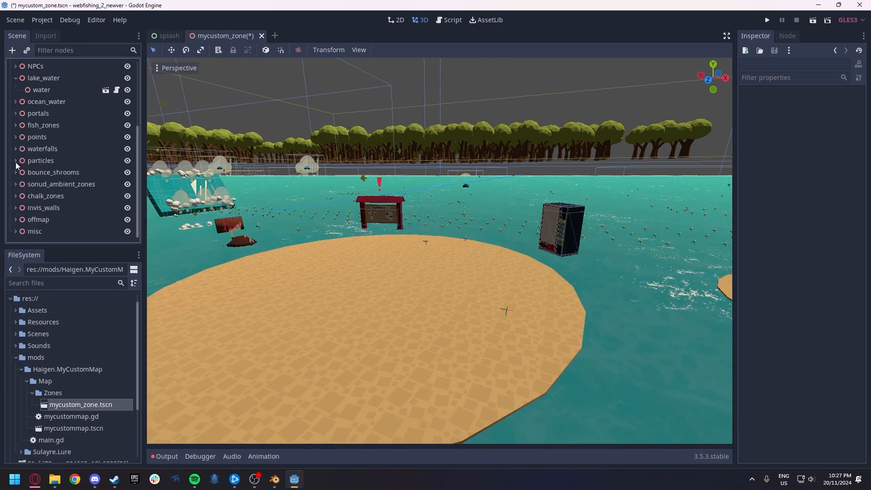
pyautogui.click(16, 125)
pyautogui.click(41, 137)
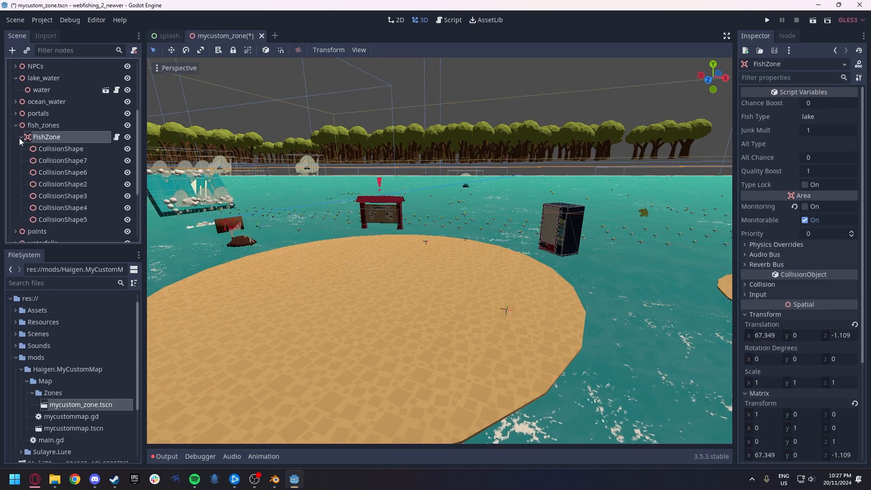
pyautogui.press('s')
pyautogui.moveTo(439, 250); pyautogui.dragTo(455, 279, button='right')
pyautogui.press('w')
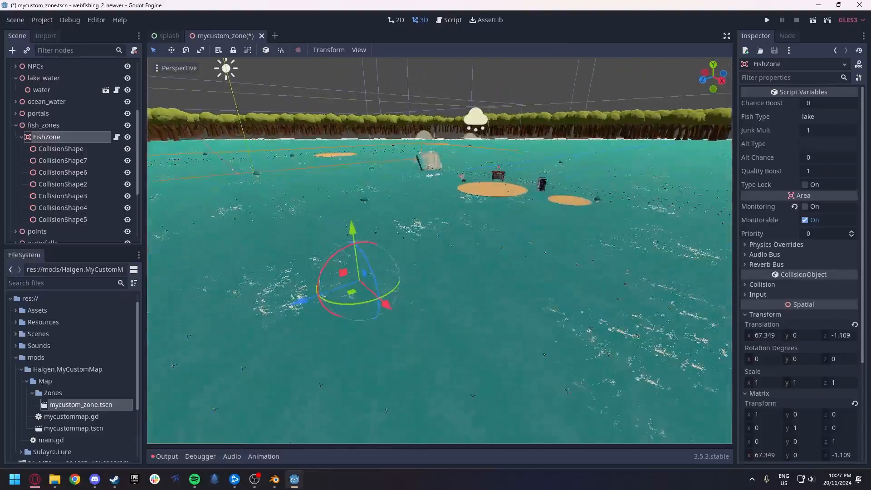
# Examine the FishZone's individual collision shapes from above, from CollisionShape through CollisionShape7, CollisionShape6 and CollisionShape2.
pyautogui.click(68, 149)
pyautogui.moveTo(317, 217); pyautogui.dragTo(285, 214, button='right')
pyautogui.press('a')
pyautogui.press('d')
pyautogui.press('s')
pyautogui.moveTo(295, 161)
pyautogui.mouseDown(button='right')
pyautogui.moveTo(329, 164)
pyautogui.moveTo(284, 164)
pyautogui.moveTo(295, 163)
pyautogui.mouseUp(button='right')
pyautogui.press('a')
pyautogui.press('s')
pyautogui.rightClick(75, 161)
pyautogui.click(53, 160)
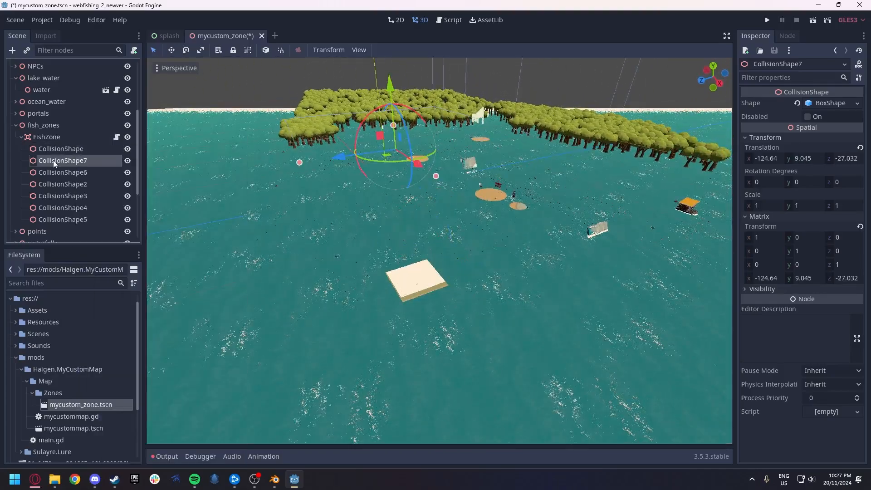
pyautogui.press('w')
pyautogui.moveTo(363, 217); pyautogui.dragTo(262, 151, button='right')
pyautogui.press('a')
pyautogui.press('s')
pyautogui.press('d')
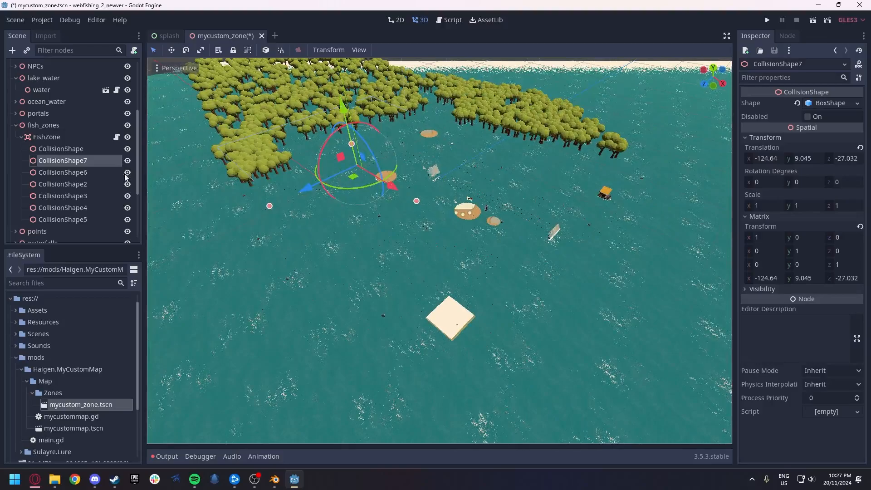
pyautogui.click(73, 173)
pyautogui.click(75, 183)
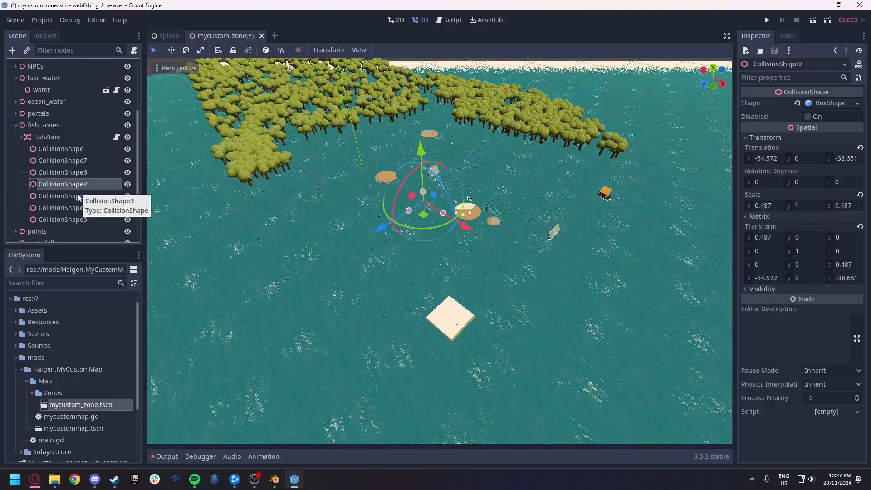
# Delete CollisionShape7 through CollisionShape5 from FishZone, keeping only the first CollisionShape.
pyautogui.click(63, 162)
pyautogui.keyDown('shift'); pyautogui.click(68, 219); pyautogui.keyUp('shift')
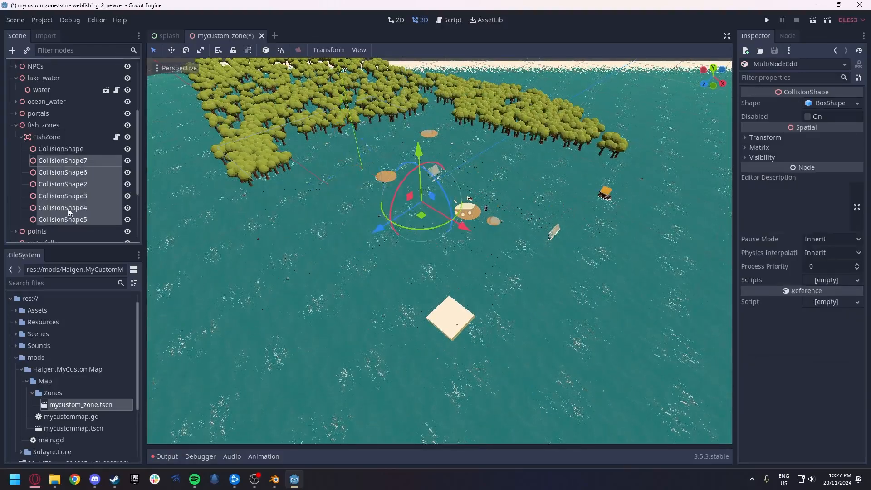
pyautogui.press('Delete')
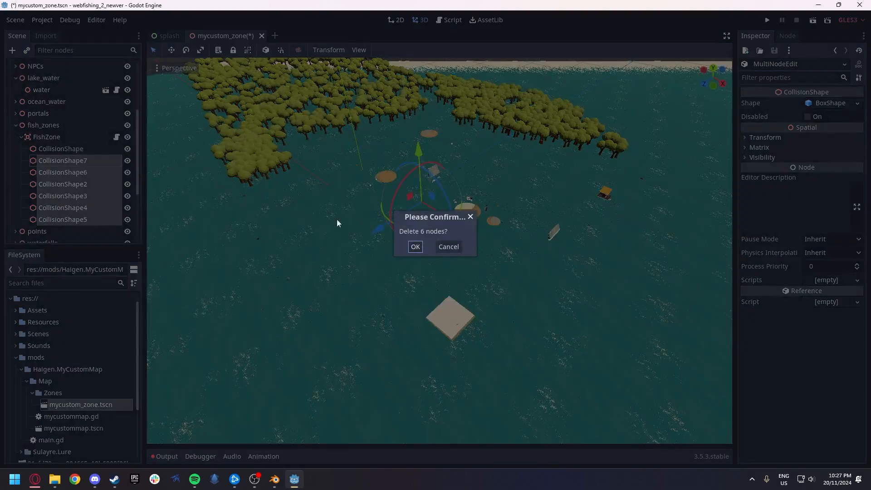
pyautogui.click(416, 246)
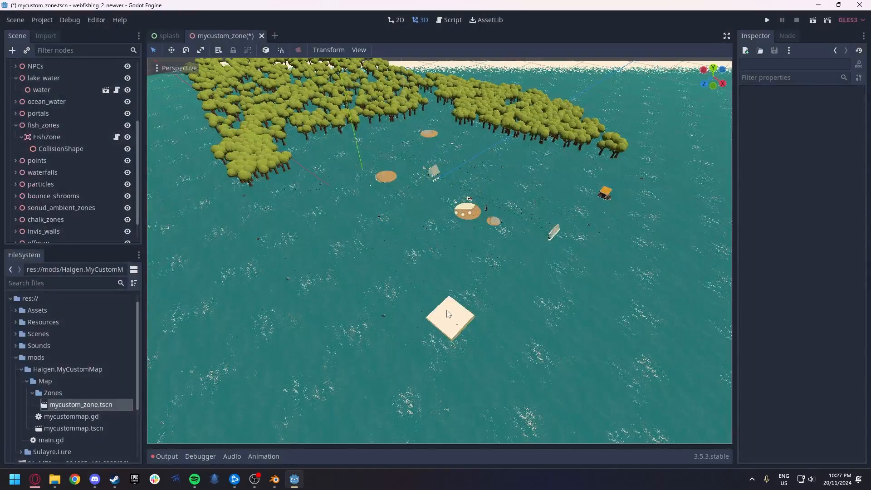
# Check the remaining CollisionShape and its FishZone parent, and collapse fish_zones.
pyautogui.click(37, 149)
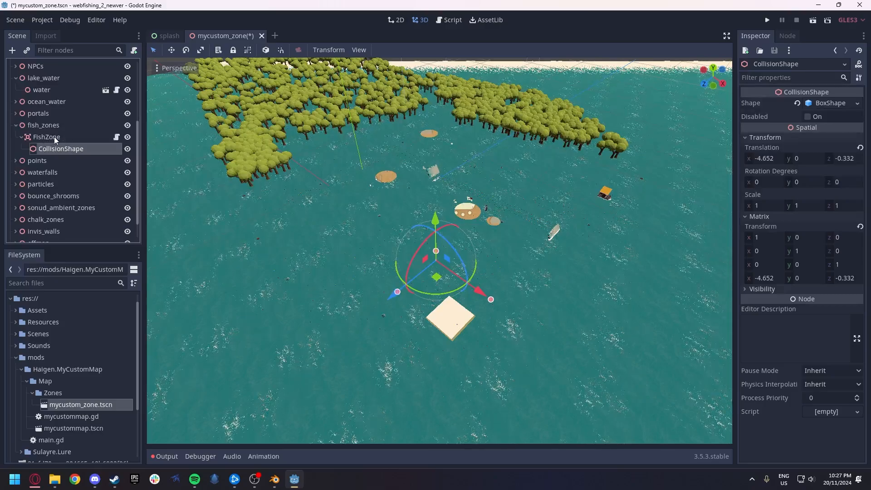
pyautogui.click(45, 137)
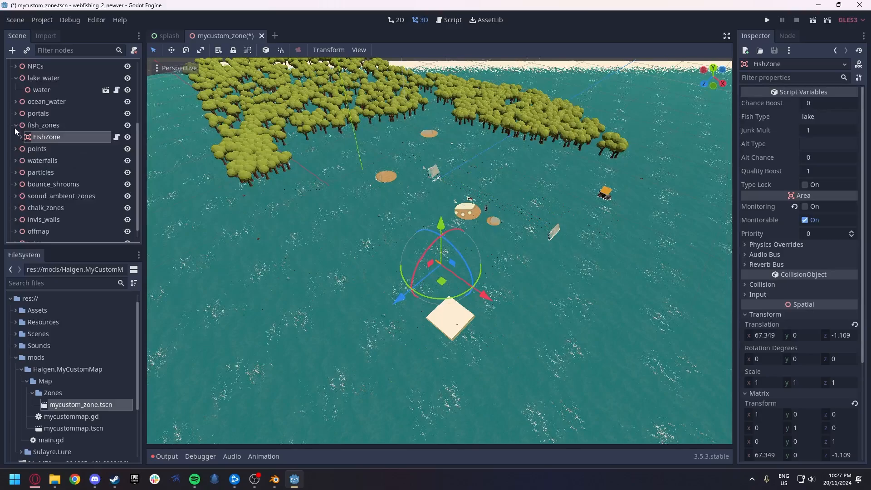
pyautogui.click(15, 126)
# Expand points and examine the first shoreline_bug_spawn node in the shoreline group.
pyautogui.click(15, 136)
pyautogui.click(39, 140)
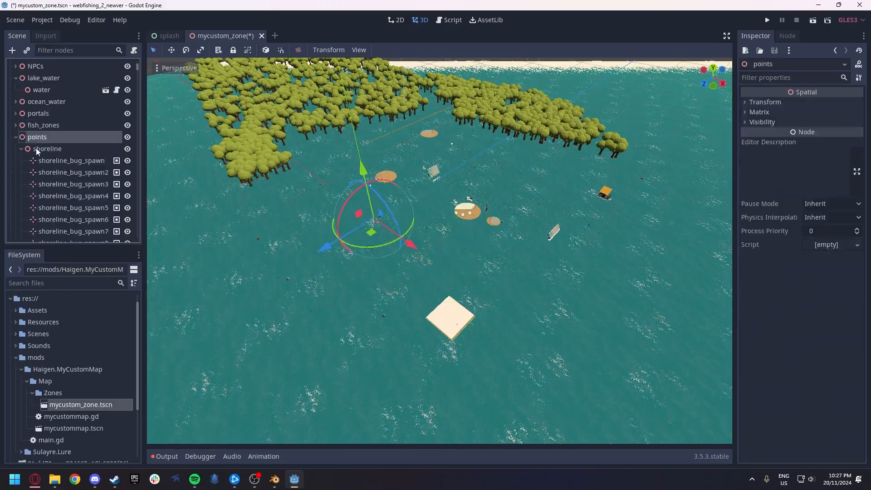
pyautogui.click(36, 148)
pyautogui.click(48, 161)
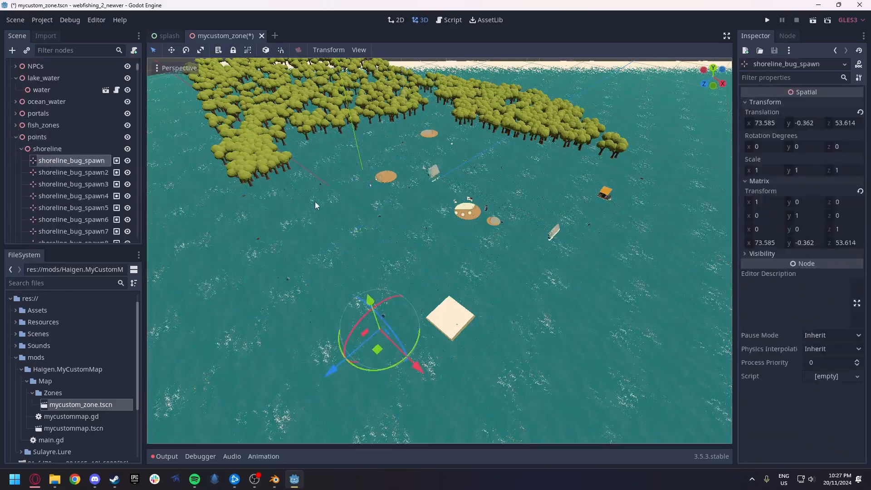
# Examine the first three shoreline_bug_spawn nodes in the water and look over the rest of the shoreline group.
pyautogui.press('w')
pyautogui.moveTo(349, 232)
pyautogui.mouseDown(button='right')
pyautogui.moveTo(377, 254)
pyautogui.moveTo(276, 226)
pyautogui.moveTo(358, 254)
pyautogui.moveTo(281, 232)
pyautogui.moveTo(386, 231)
pyautogui.moveTo(331, 241)
pyautogui.moveTo(290, 231)
pyautogui.moveTo(317, 182)
pyautogui.moveTo(367, 259)
pyautogui.moveTo(335, 195)
pyautogui.moveTo(352, 227)
pyautogui.mouseUp(button='right')
pyautogui.press('w')
pyautogui.press('s')
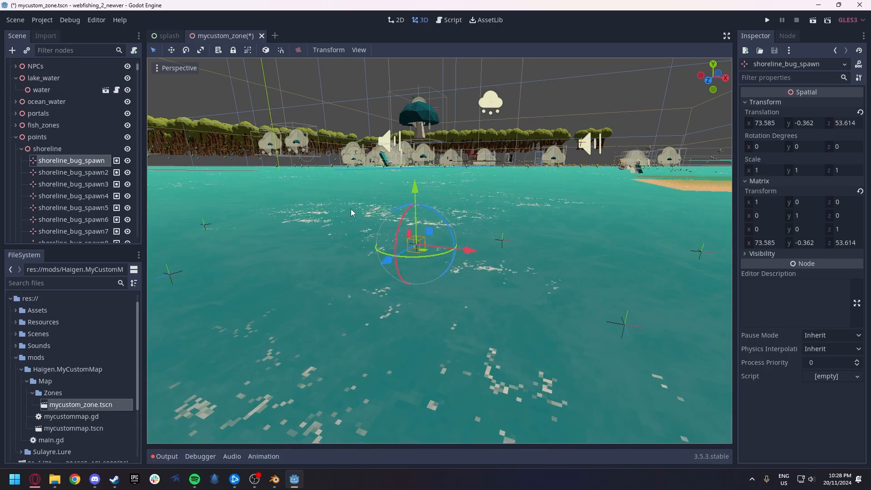
pyautogui.scroll(-3, 84, 158)
pyautogui.click(60, 105)
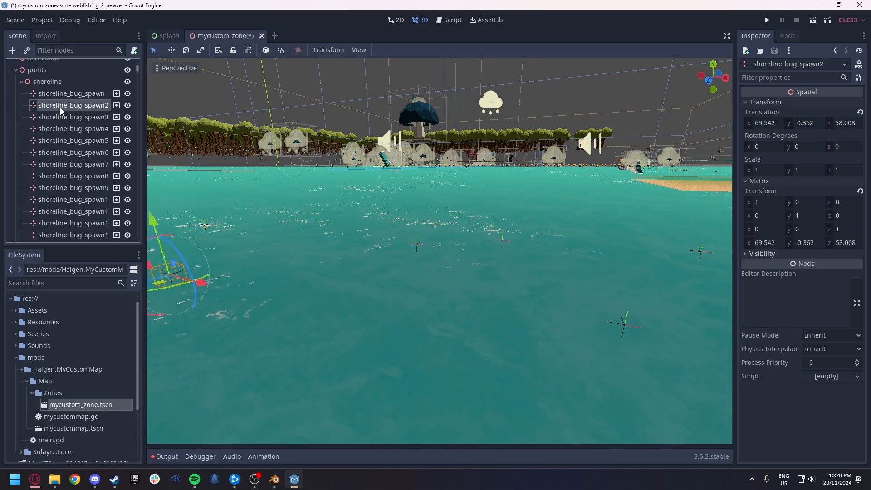
pyautogui.press('f')
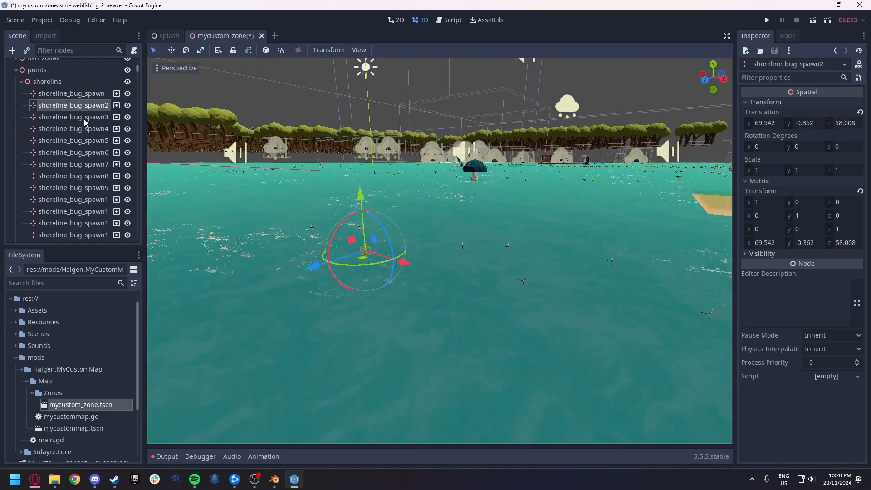
pyautogui.click(80, 117)
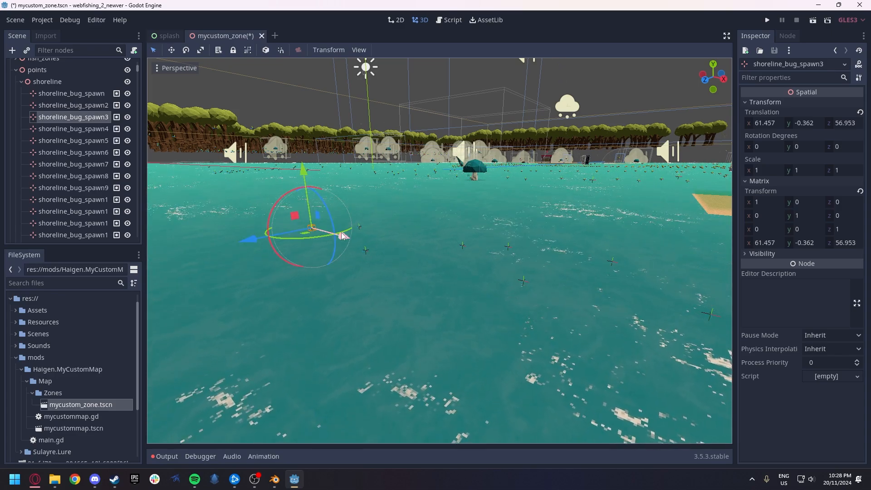
pyautogui.scroll(-5, 104, 175)
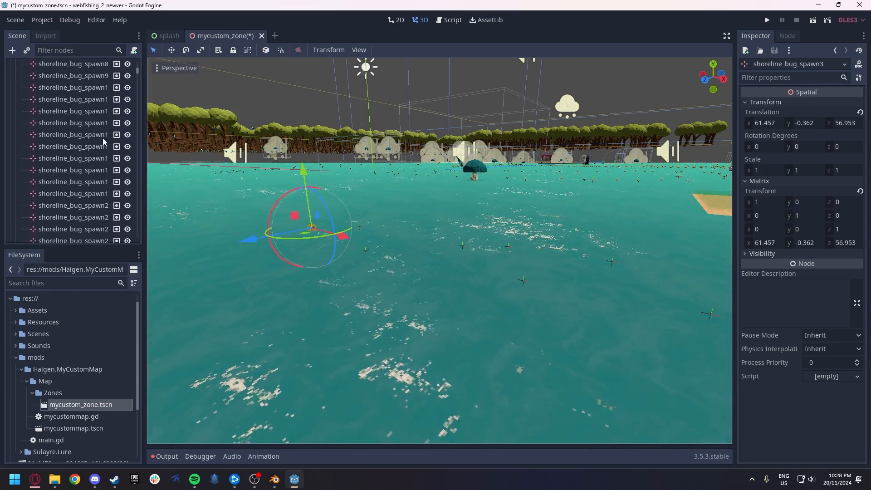
pyautogui.scroll(10, 102, 127)
pyautogui.scroll(-3, 95, 136)
# Delete every shoreline bug spawn from shoreline_bug_spawn2 to the end of the shoreline group, keeping only the first.
pyautogui.click(73, 167)
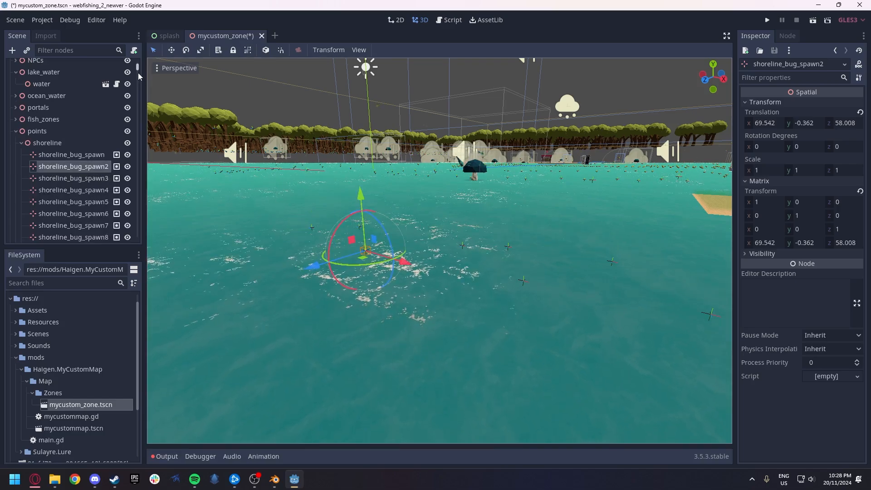
pyautogui.moveTo(138, 70); pyautogui.dragTo(140, 81)
pyautogui.scroll(-3, 94, 171)
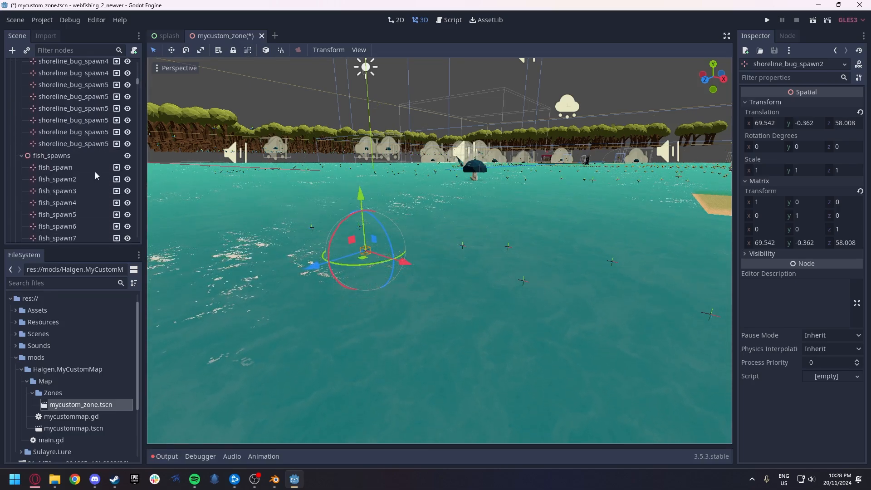
pyautogui.keyDown('shift'); pyautogui.click(91, 143); pyautogui.keyUp('shift')
pyautogui.press('Delete')
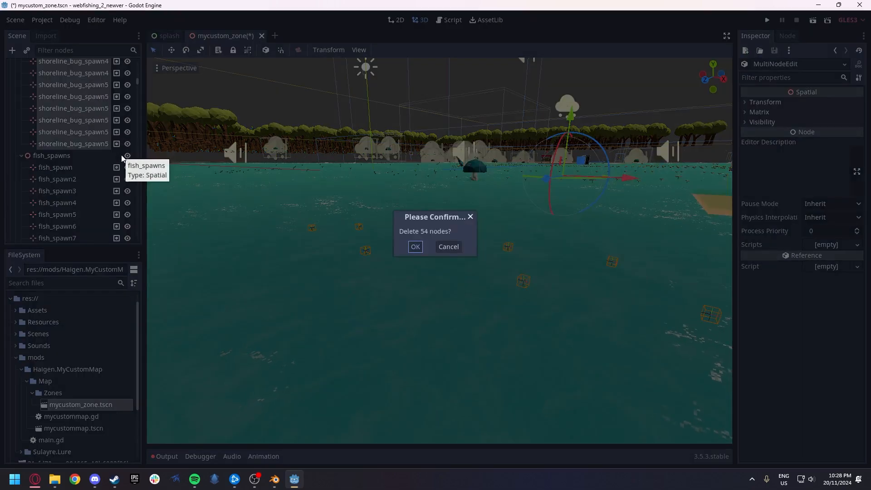
pyautogui.press('Return')
# Delete fish_spawn2 through fish_spawn382 from fish_spawns, keeping only the first fish_spawn.
pyautogui.scroll(-3, 103, 141)
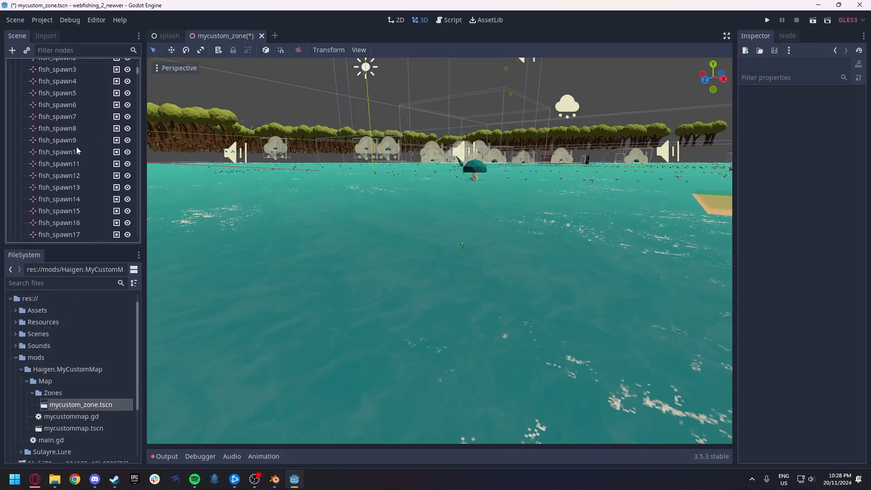
pyautogui.scroll(4, 72, 146)
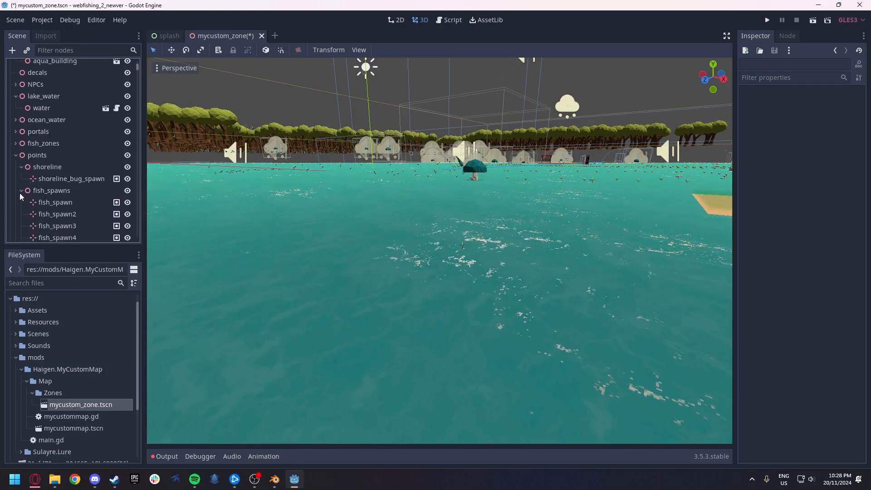
pyautogui.scroll(-3, 19, 188)
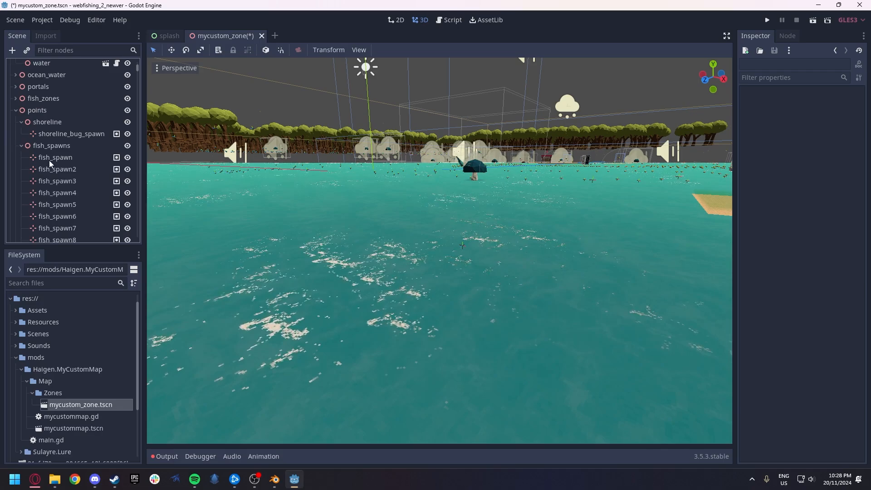
pyautogui.click(57, 169)
pyautogui.moveTo(139, 69); pyautogui.dragTo(134, 174)
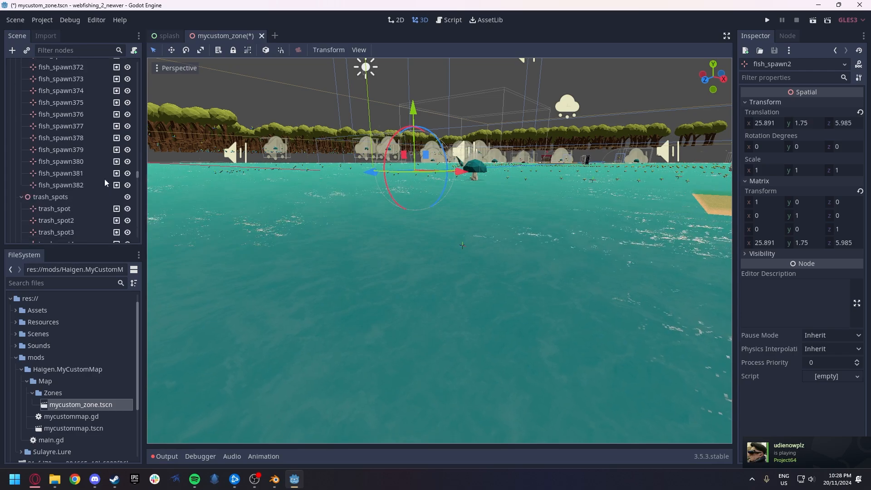
pyautogui.keyDown('shift'); pyautogui.click(76, 185); pyautogui.keyUp('shift')
pyautogui.press('Delete')
pyautogui.press('Return')
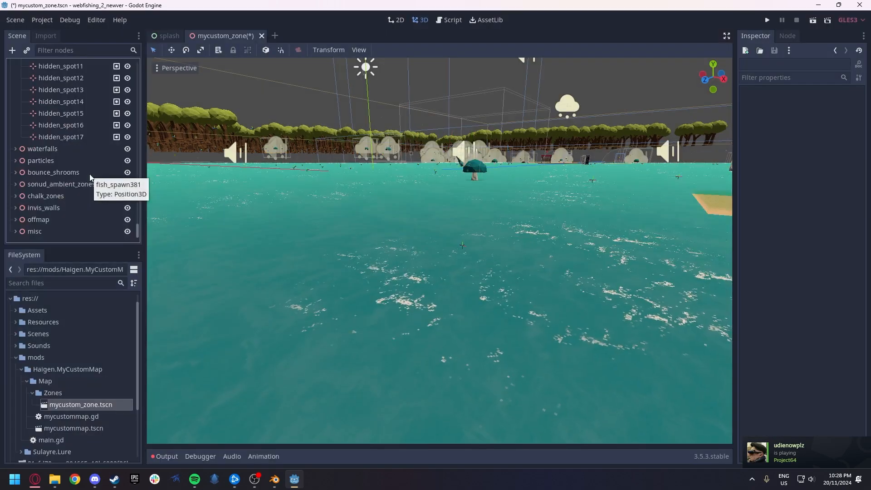
# Delete all trash spots after the first through trash_spot107 from the trash_spots group.
pyautogui.scroll(-3, 88, 154)
pyautogui.scroll(3, 89, 155)
pyautogui.moveTo(138, 216); pyautogui.dragTo(140, 159)
pyautogui.click(105, 103)
pyautogui.keyDown('shift'); pyautogui.click(78, 152); pyautogui.keyUp('shift')
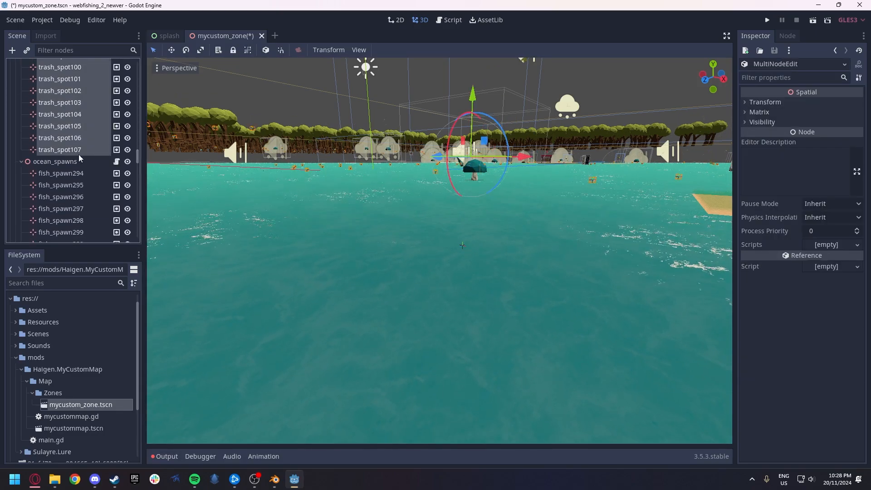
pyautogui.press('Delete')
pyautogui.press('Return')
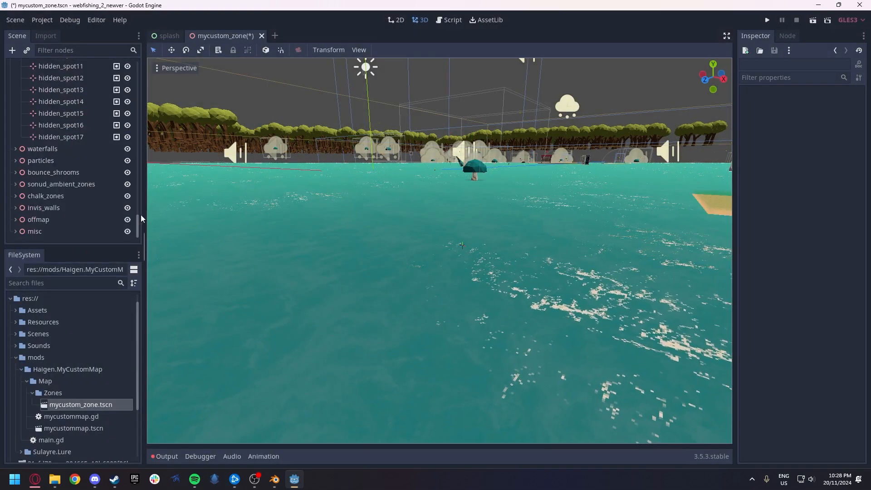
# Delete the ocean_spawns nodes after fish_spawn294 through fish_spawn374, keeping only fish_spawn294.
pyautogui.moveTo(141, 215)
pyautogui.mouseDown()
pyautogui.moveTo(146, 81)
pyautogui.moveTo(137, 101)
pyautogui.moveTo(136, 200)
pyautogui.mouseUp()
pyautogui.click(59, 143)
pyautogui.keyDown('shift'); pyautogui.click(92, 163); pyautogui.keyUp('shift')
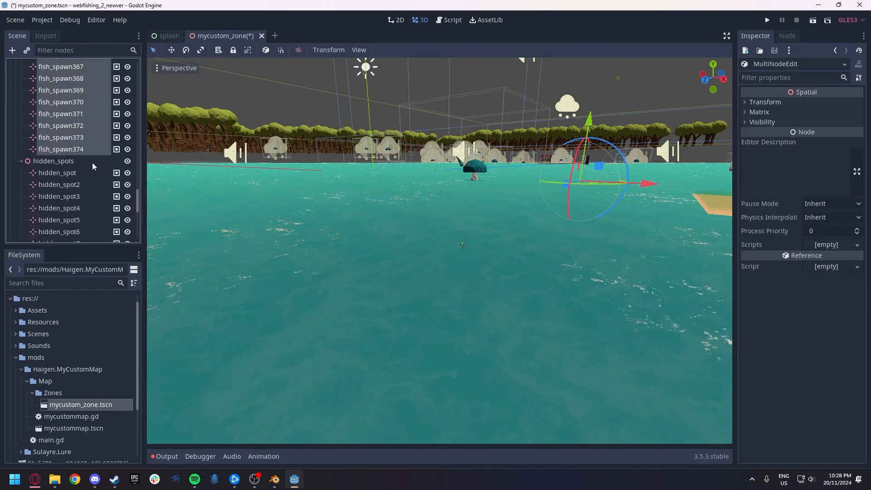
pyautogui.press('Delete')
pyautogui.press('Return')
# Examine the first hidden_spot up close and from a distance, and identify the nearby spectral_skull.
pyautogui.moveTo(132, 206); pyautogui.dragTo(143, 162)
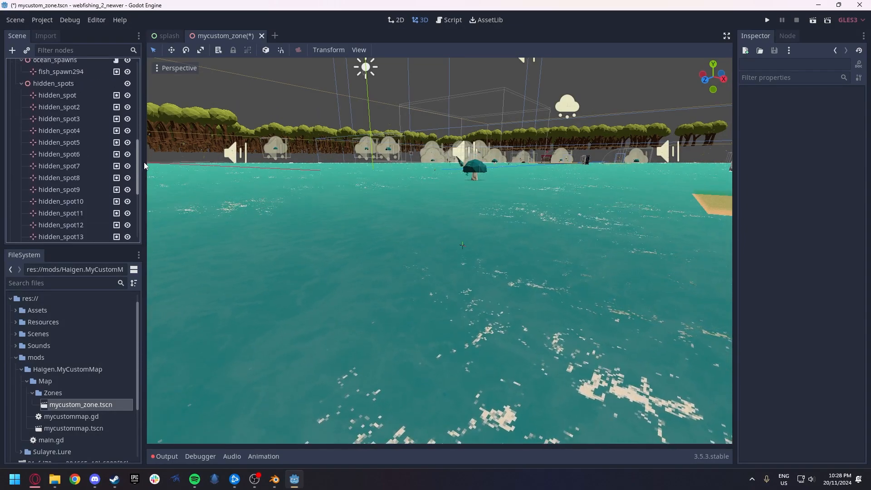
pyautogui.doubleClick(61, 95)
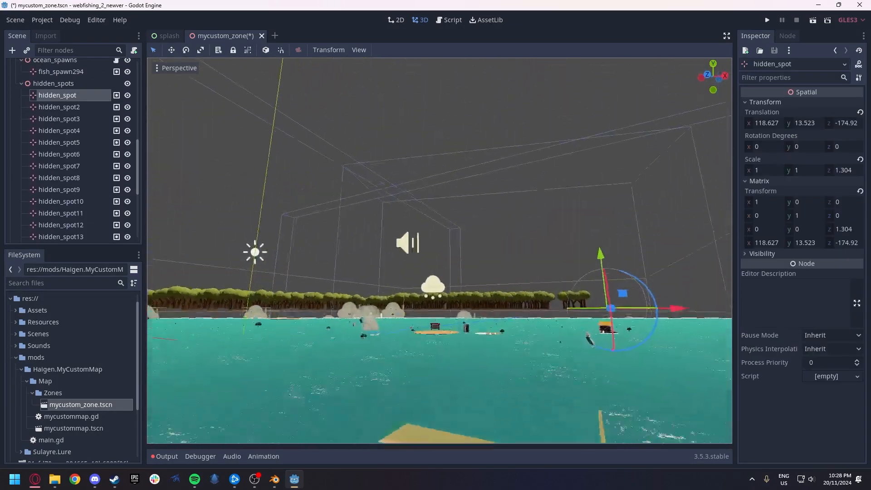
pyautogui.press('w')
pyautogui.moveTo(439, 251); pyautogui.dragTo(494, 321, button='right')
pyautogui.press('s')
pyautogui.press('w')
pyautogui.press('d')
pyautogui.press('d')
pyautogui.press('a')
pyautogui.press('w')
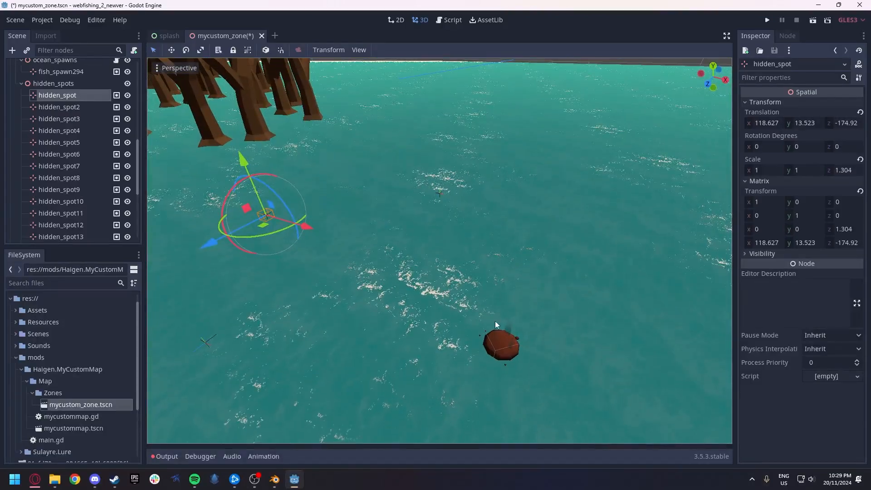
pyautogui.click(495, 338)
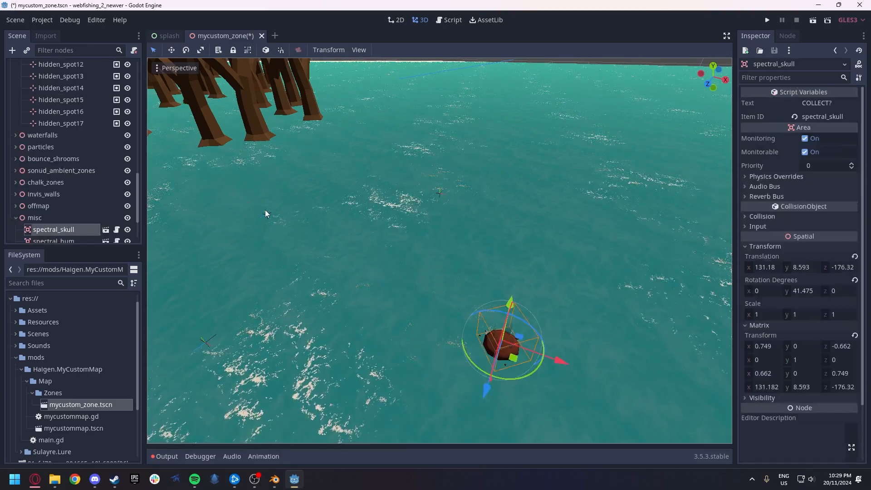
pyautogui.click(264, 210)
pyautogui.press('s')
pyautogui.moveTo(265, 210); pyautogui.dragTo(190, 195, button='right')
pyautogui.scroll(4, 134, 171)
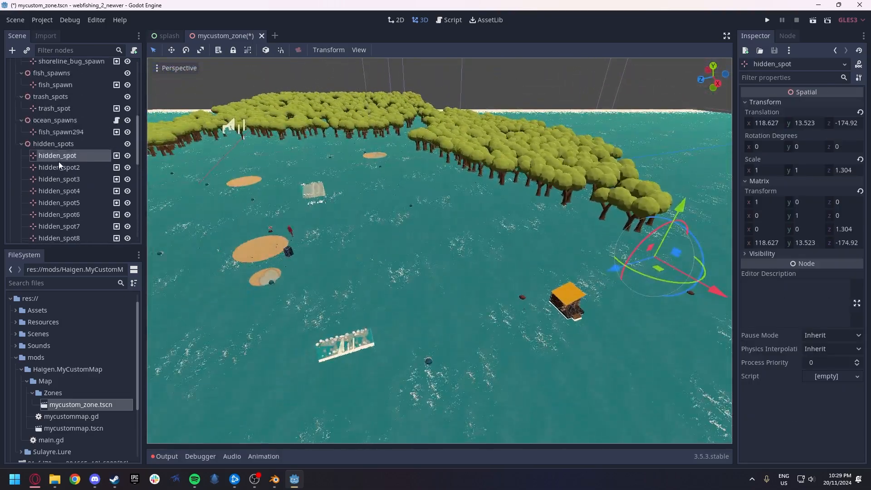
# Delete all hidden spots from hidden_spot2 through hidden_spot17, keeping only the first hidden_spot.
pyautogui.click(60, 167)
pyautogui.moveTo(135, 147); pyautogui.dragTo(138, 201)
pyautogui.keyDown('shift'); pyautogui.click(68, 130); pyautogui.keyUp('shift')
pyautogui.press('f')
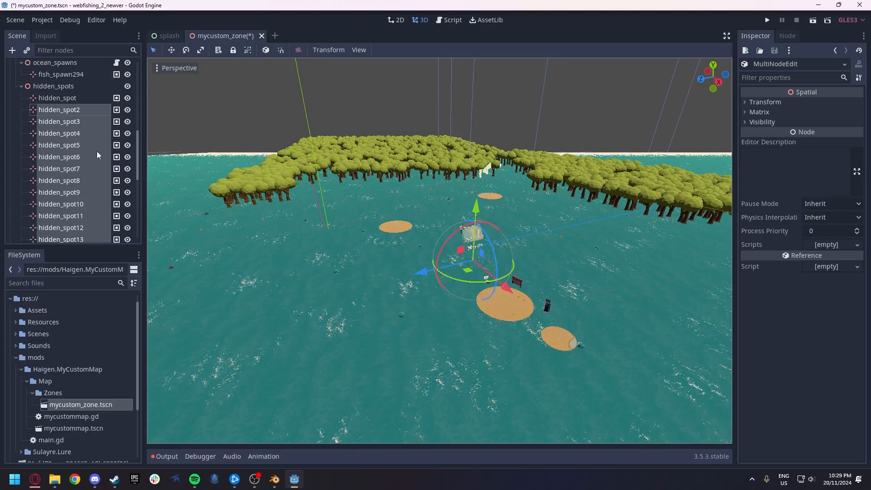
pyautogui.press('Delete')
pyautogui.click(414, 247)
# Check the positions of the remaining shoreline_bug_spawn, fish_spawn and hidden_spot nodes in the scene.
pyautogui.scroll(4, 77, 163)
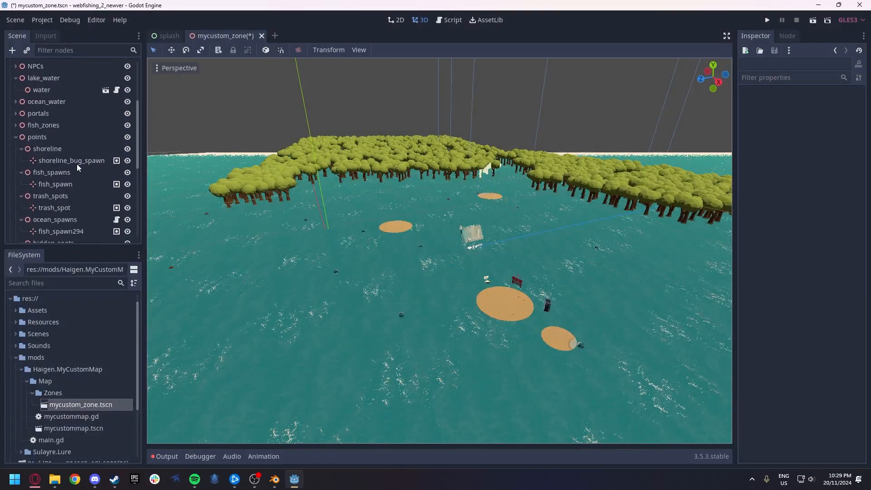
pyautogui.click(55, 96)
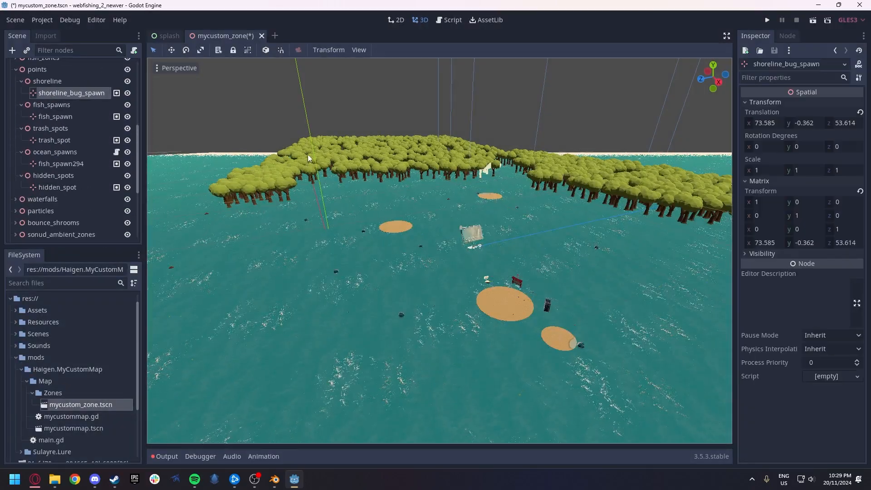
pyautogui.moveTo(322, 163); pyautogui.dragTo(348, 173, button='right')
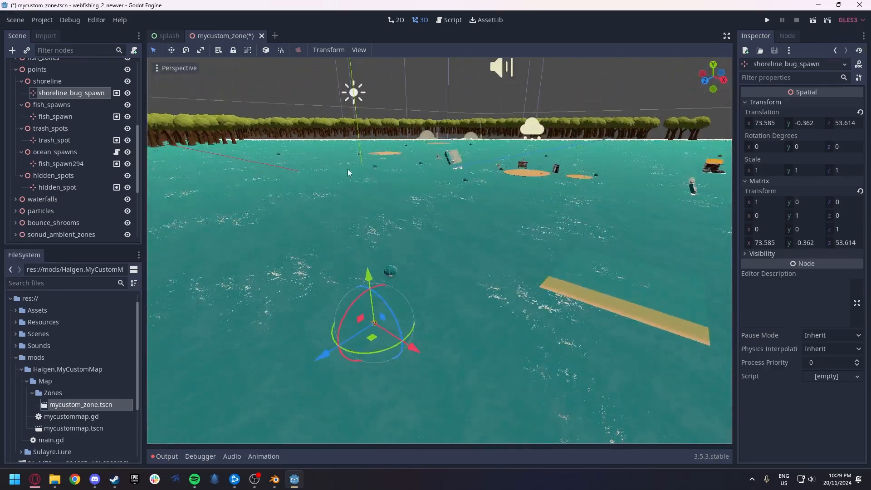
pyautogui.click(87, 116)
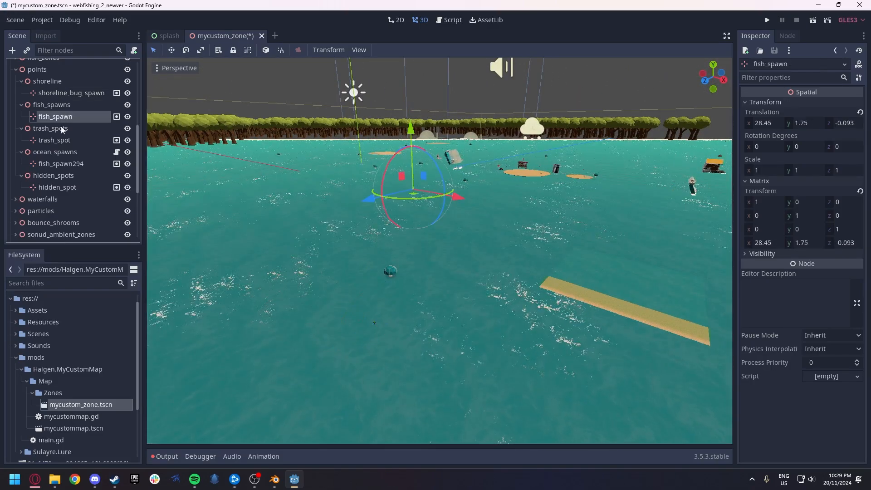
pyautogui.click(63, 188)
pyautogui.press('f')
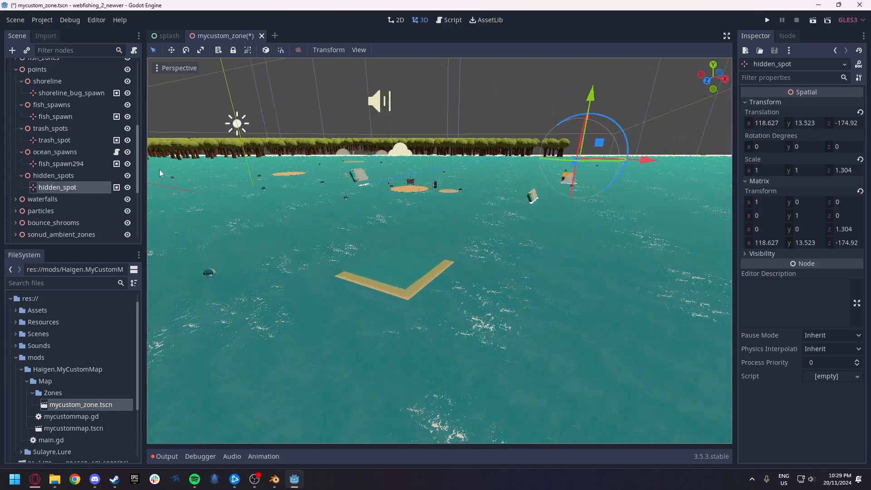
pyautogui.press('d')
pyautogui.moveTo(320, 181); pyautogui.dragTo(299, 182, button='right')
pyautogui.press('a')
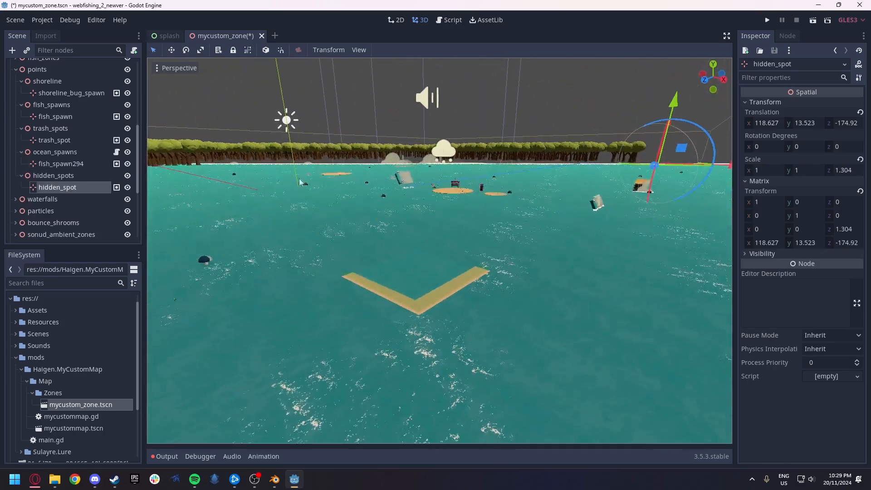
# Collapse points and delete all child nodes of waterfalls, from waterfall through waterfall_sound2.
pyautogui.click(14, 70)
pyautogui.click(16, 69)
pyautogui.click(16, 81)
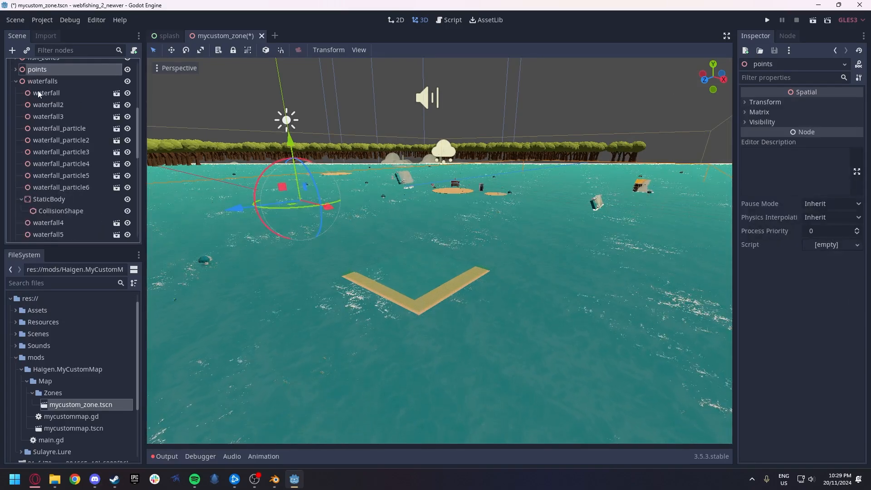
pyautogui.click(38, 93)
pyautogui.scroll(-4, 80, 162)
pyautogui.scroll(-3, 66, 157)
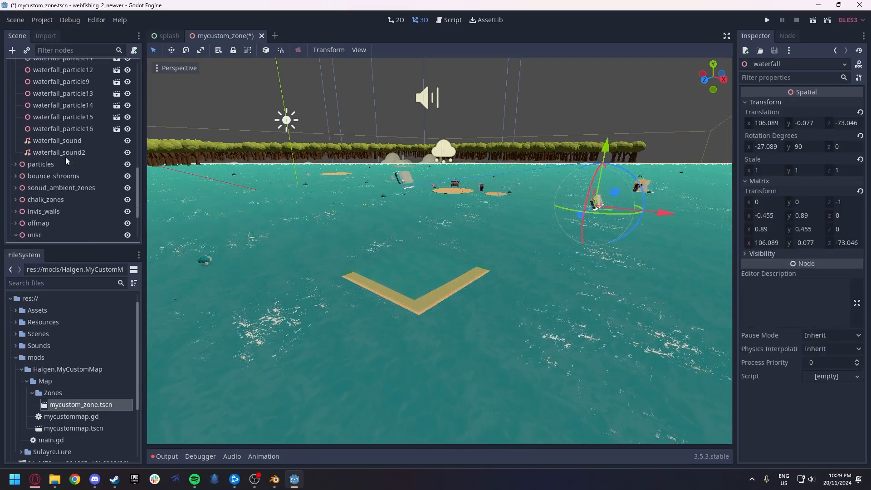
pyautogui.keyDown('shift'); pyautogui.click(57, 152); pyautogui.keyUp('shift')
pyautogui.press('Delete')
pyautogui.press('Return')
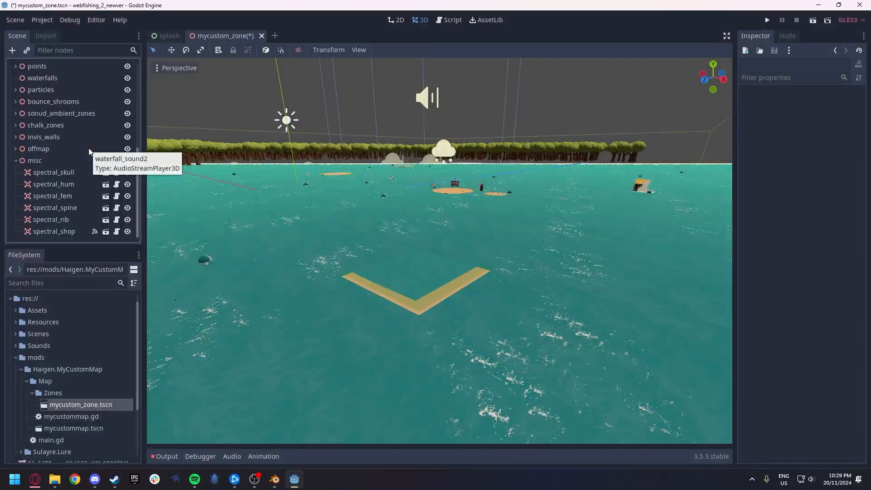
# Delete the empty waterfalls node from the scene tree.
pyautogui.scroll(2, 63, 159)
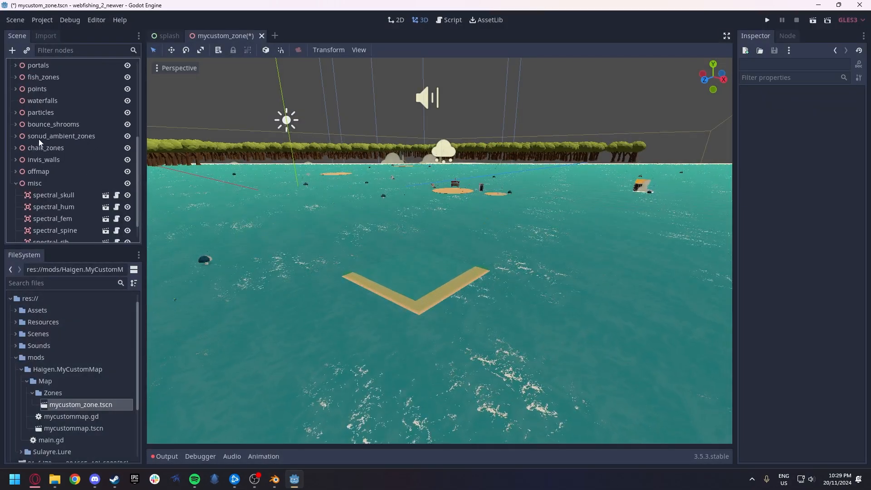
pyautogui.click(36, 101)
pyautogui.press('Delete')
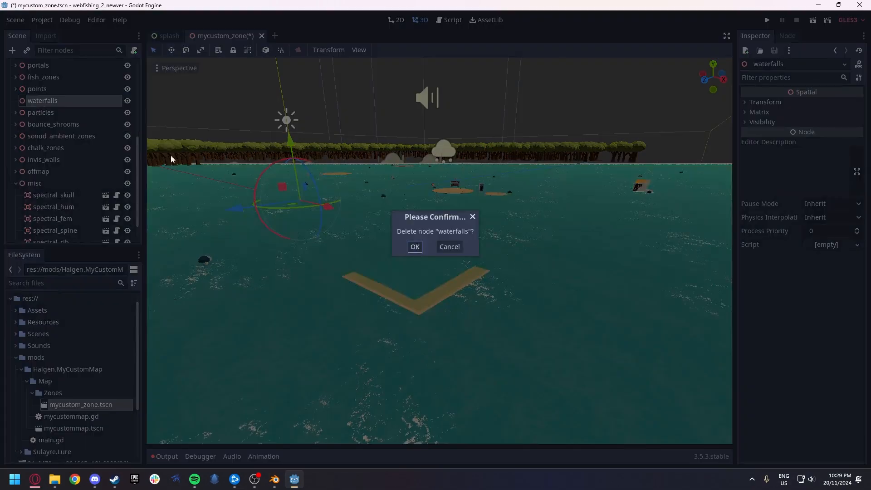
pyautogui.click(414, 247)
# Delete mushroom_3 through mushroom_8 from bounce_shrooms, keeping only mushroom_1.
pyautogui.click(16, 100)
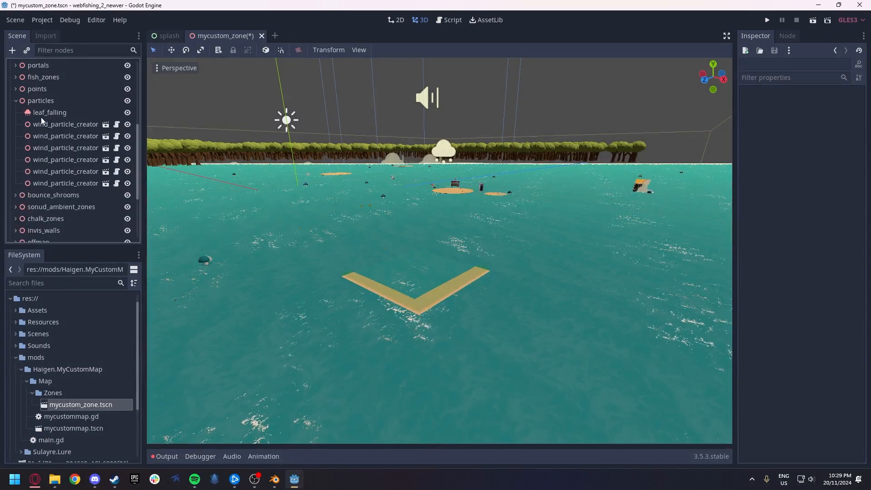
pyautogui.click(16, 102)
pyautogui.click(15, 112)
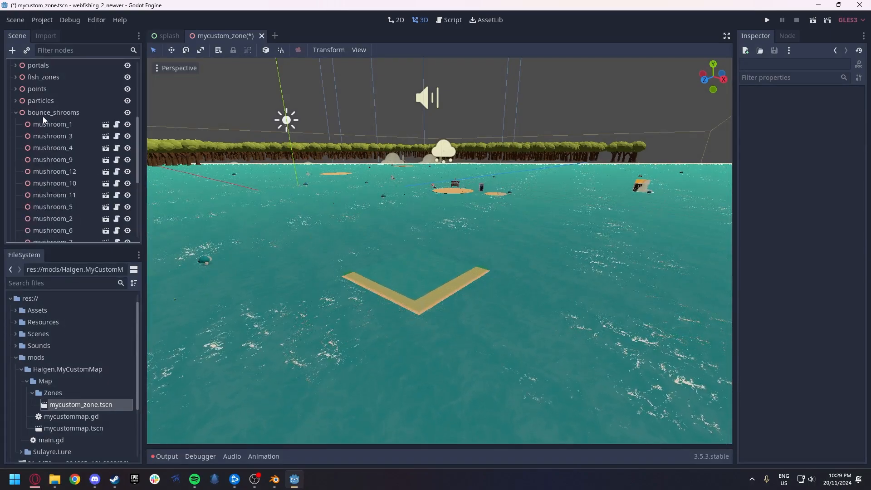
pyautogui.click(50, 136)
pyautogui.scroll(-2, 52, 149)
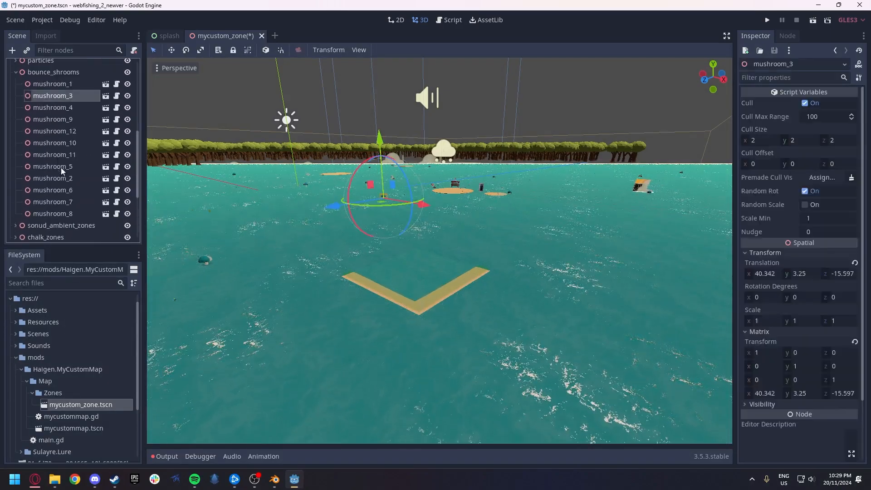
pyautogui.keyDown('shift'); pyautogui.click(64, 212); pyautogui.keyUp('shift')
pyautogui.press('Delete')
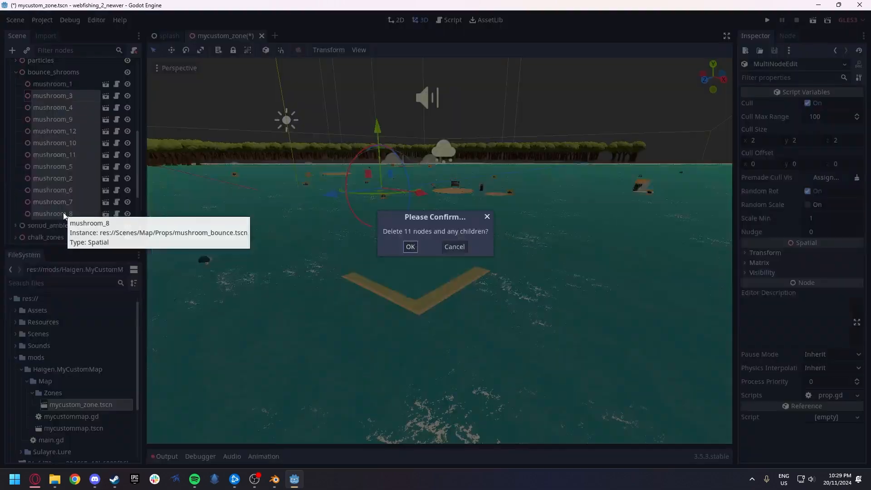
pyautogui.press('Return')
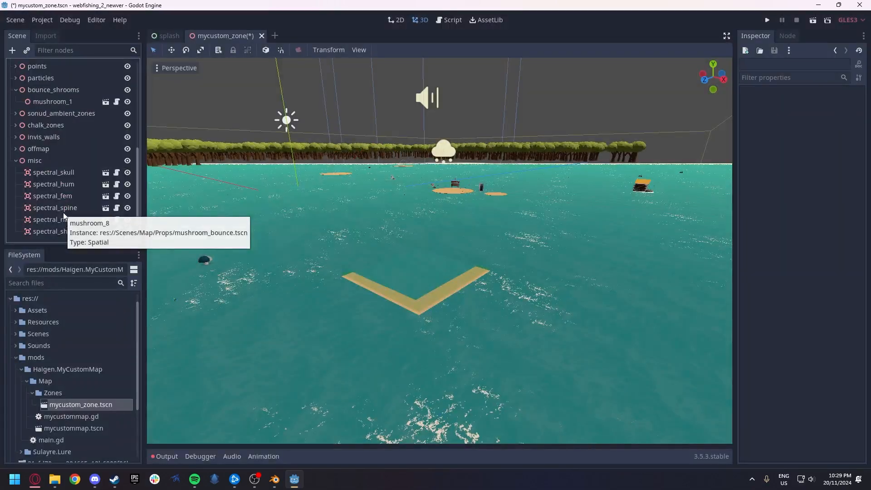
# Examine the sound nodes in sonud_ambient_zones and the chalk_canvas area in chalk_zones.
pyautogui.click(16, 114)
pyautogui.scroll(-3, 51, 144)
pyautogui.scroll(3, 41, 138)
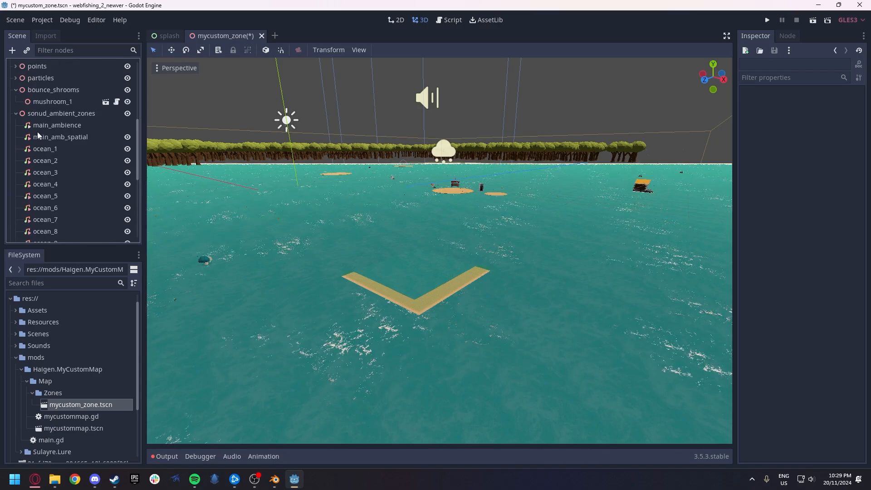
pyautogui.click(15, 113)
pyautogui.click(15, 125)
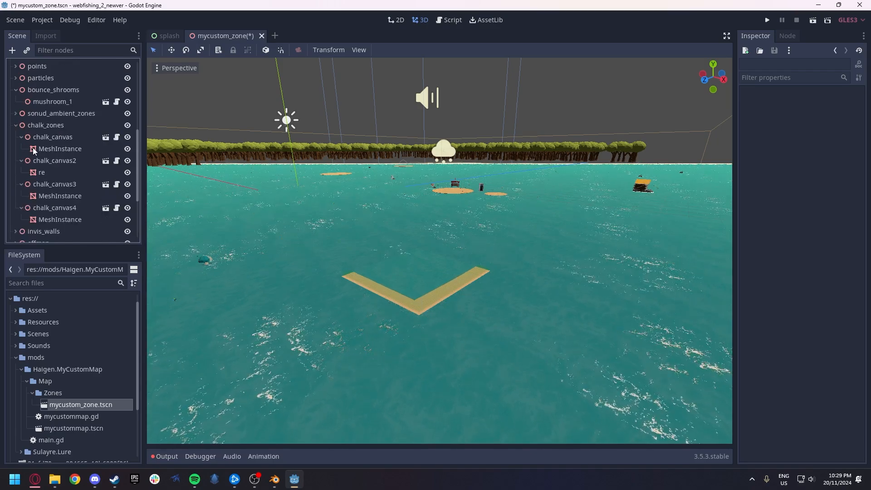
pyautogui.scroll(-1, 33, 150)
pyautogui.press('w')
pyautogui.moveTo(408, 227); pyautogui.dragTo(415, 254, button='right')
pyautogui.press('w')
pyautogui.press('s')
pyautogui.click(376, 172)
pyautogui.moveTo(376, 173); pyautogui.dragTo(387, 179, button='right')
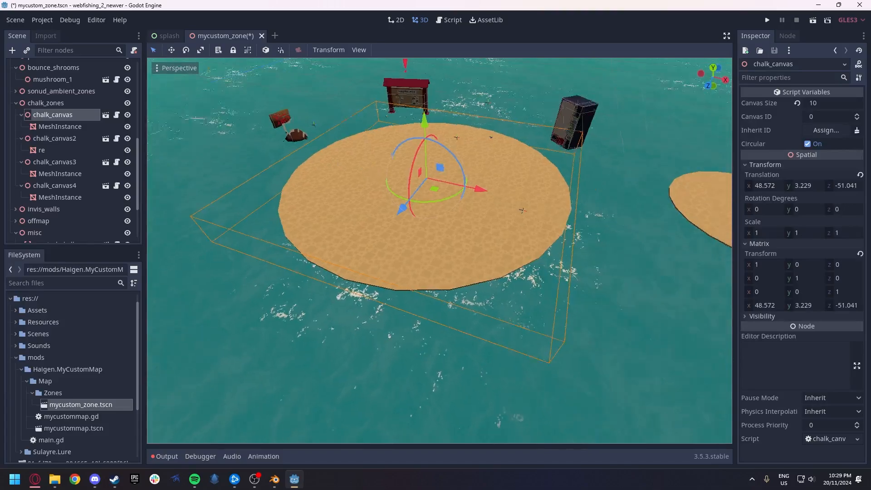
# Try scaling chalk_canvas to about 1.61 on X and Z, and moving it horizontally across the water.
pyautogui.moveTo(444, 241); pyautogui.dragTo(448, 246, button='right')
pyautogui.press('s')
pyautogui.moveTo(426, 201); pyautogui.dragTo(429, 232)
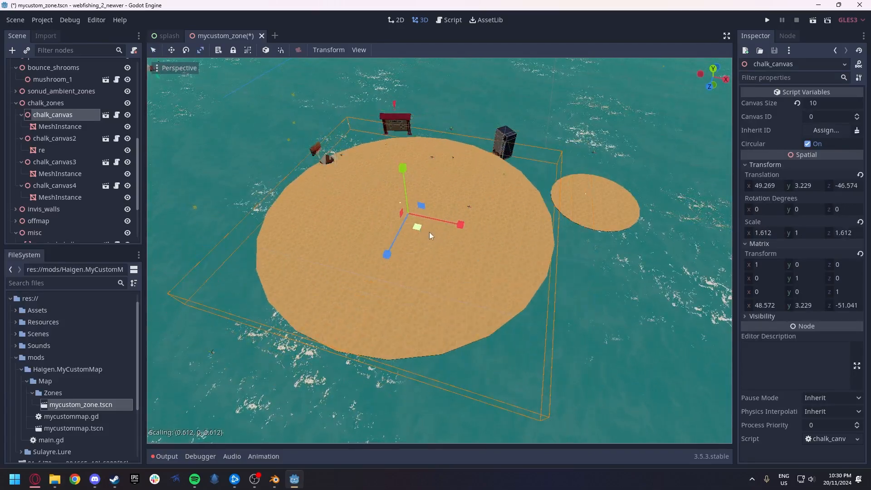
pyautogui.hotkey('ctrl', 'z')
pyautogui.moveTo(473, 257); pyautogui.dragTo(472, 257, button='right')
pyautogui.press('s')
pyautogui.moveTo(418, 272); pyautogui.dragTo(444, 249)
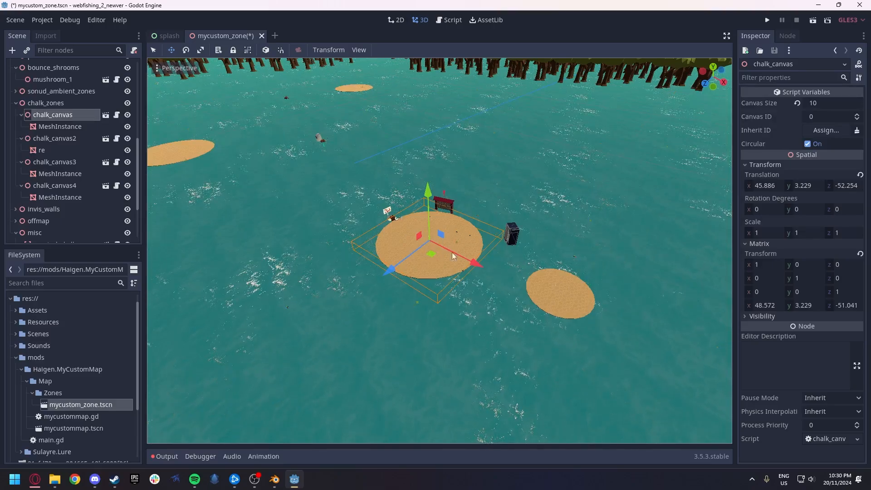
# Collapse the chalk canvases and delete the chalk_zones node together with its children.
pyautogui.click(21, 115)
pyautogui.click(21, 126)
pyautogui.click(21, 139)
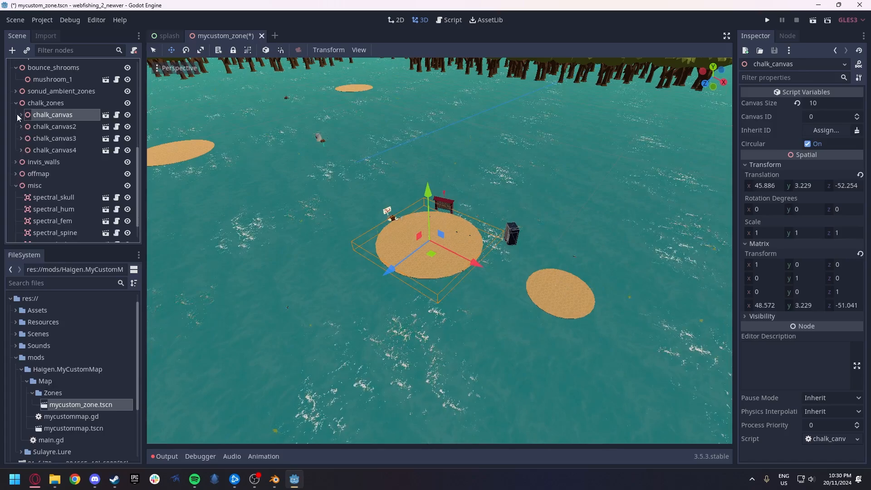
pyautogui.click(38, 103)
pyautogui.press('Delete')
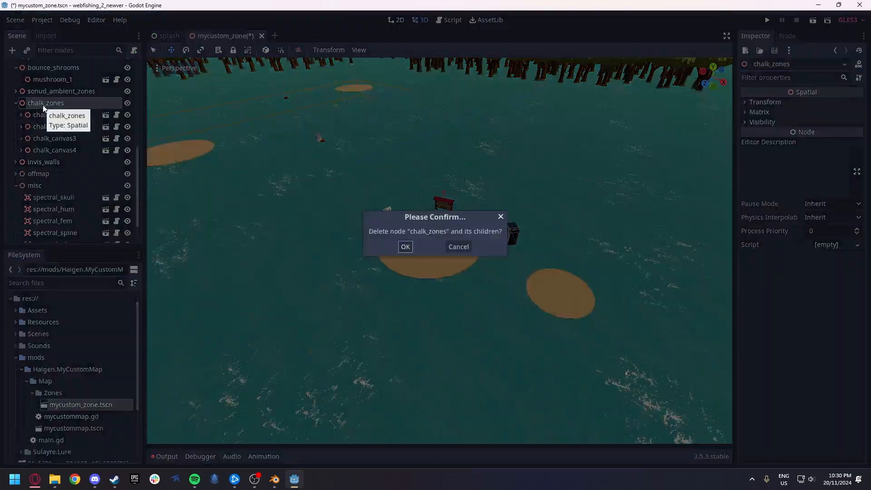
pyautogui.click(405, 247)
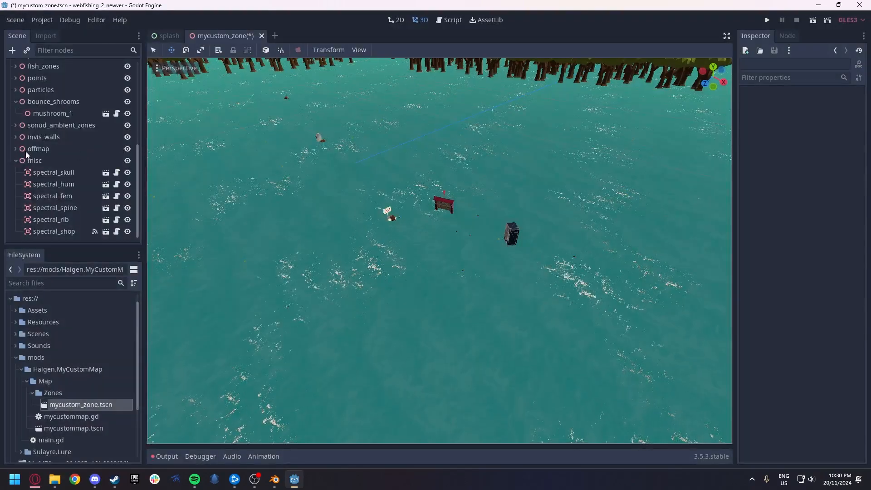
# Examine the StaticBody and its three collision shapes in invis_walls within the 3D scene.
pyautogui.click(16, 137)
pyautogui.doubleClick(44, 150)
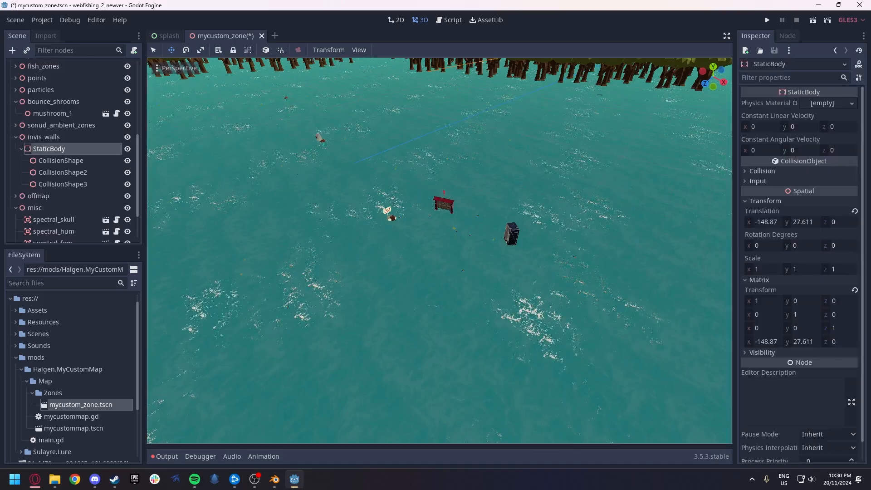
pyautogui.moveTo(440, 251); pyautogui.dragTo(511, 248, button='right')
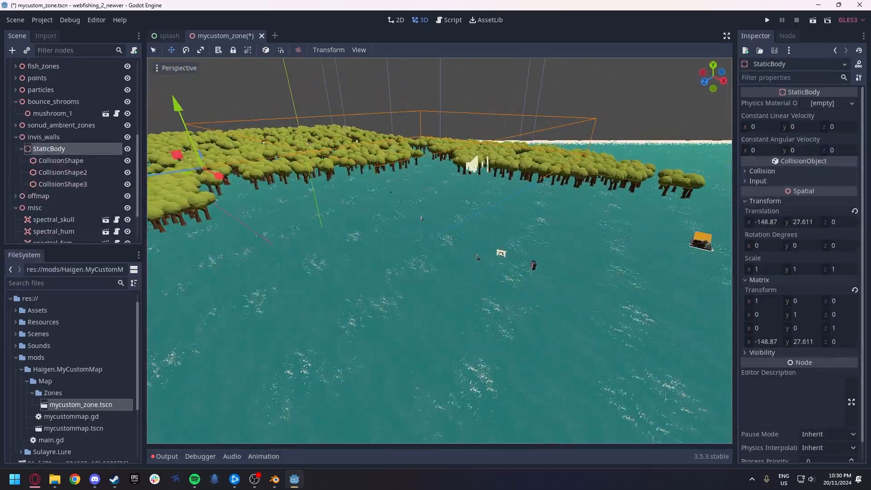
pyautogui.click(61, 160)
pyautogui.click(66, 174)
pyautogui.doubleClick(64, 184)
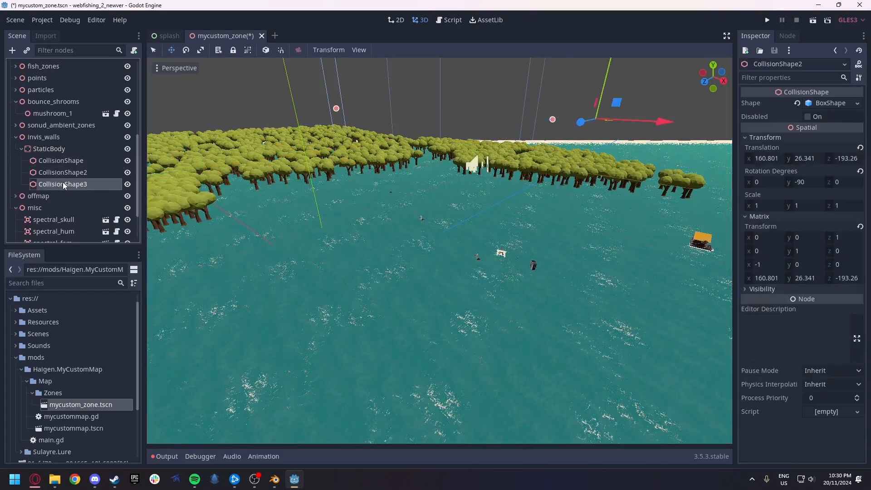
pyautogui.moveTo(439, 250); pyautogui.dragTo(402, 176, button='right')
pyautogui.moveTo(402, 177); pyautogui.dragTo(168, 184, button='middle')
# Delete the StaticBody and its three collision shapes from invis_walls, keeping the parent node.
pyautogui.click(49, 149)
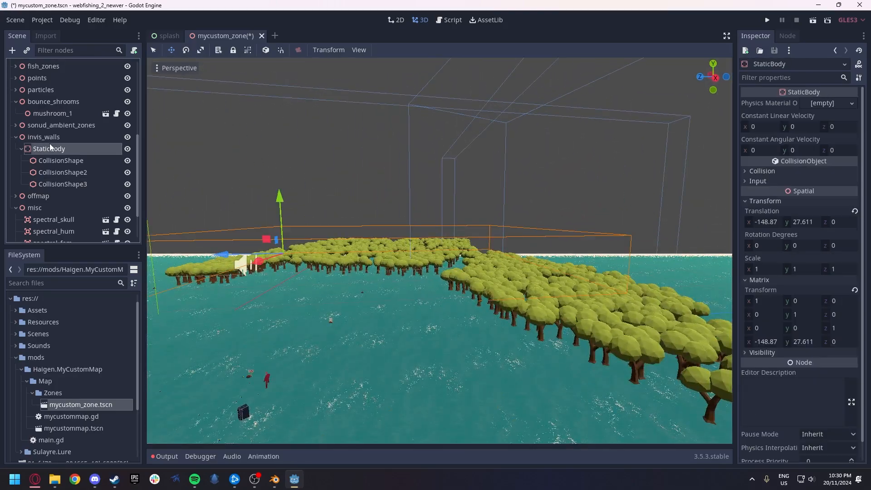
pyautogui.click(51, 137)
pyautogui.click(54, 149)
pyautogui.keyDown('shift'); pyautogui.click(51, 184); pyautogui.keyUp('shift')
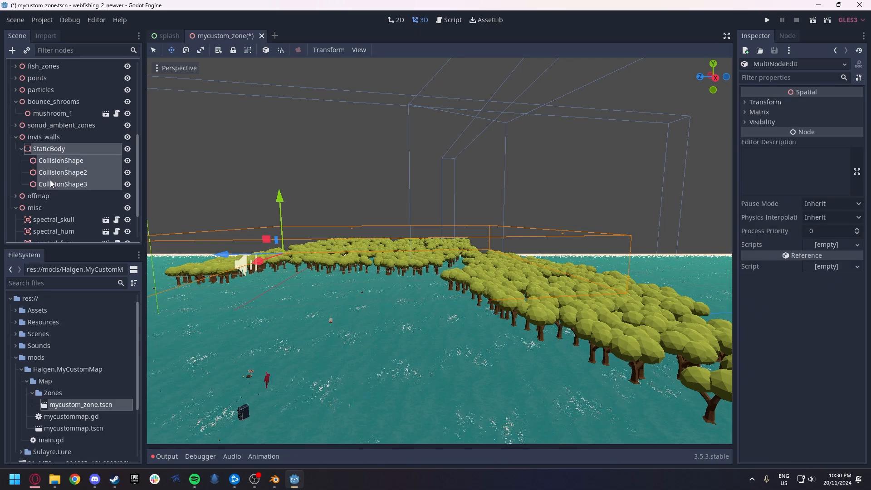
pyautogui.press('Delete')
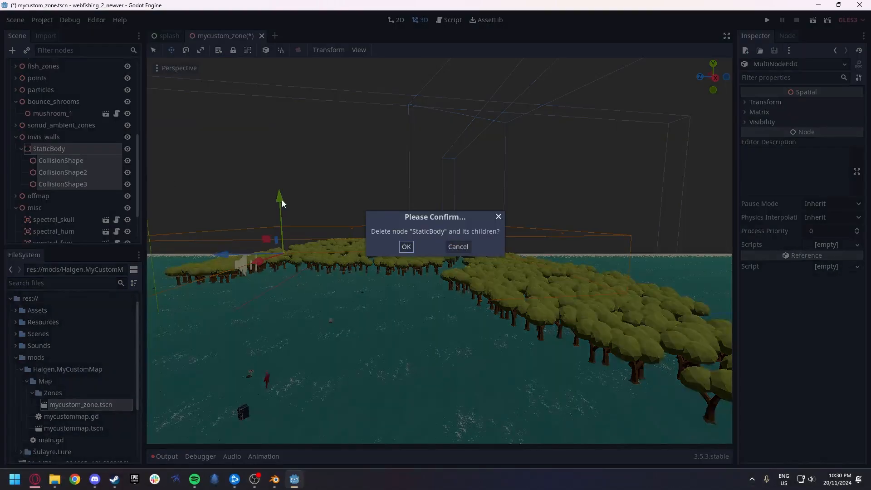
pyautogui.click(406, 246)
# Delete all child nodes of offmap, from MeshInstance through MultiMeshInstance3, keeping the parent node.
pyautogui.click(15, 149)
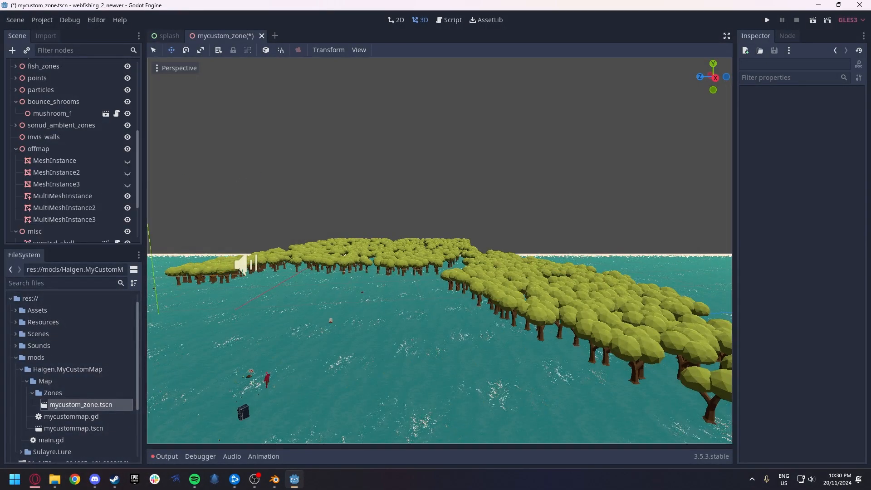
pyautogui.press('s')
pyautogui.moveTo(164, 161); pyautogui.dragTo(205, 183, button='right')
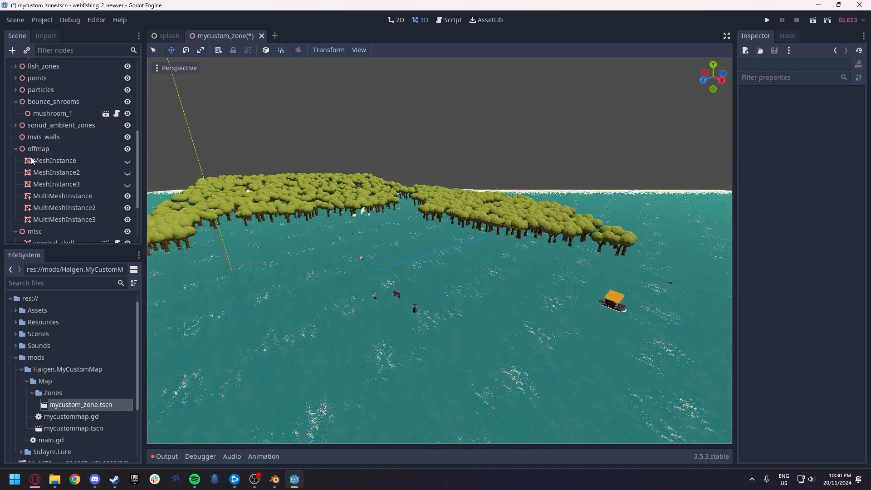
pyautogui.click(45, 160)
pyautogui.click(50, 172)
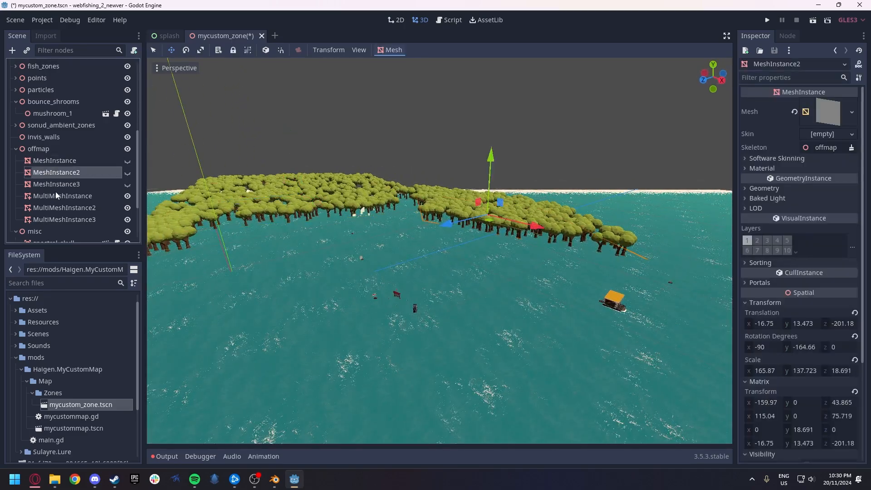
pyautogui.click(44, 152)
pyautogui.click(46, 161)
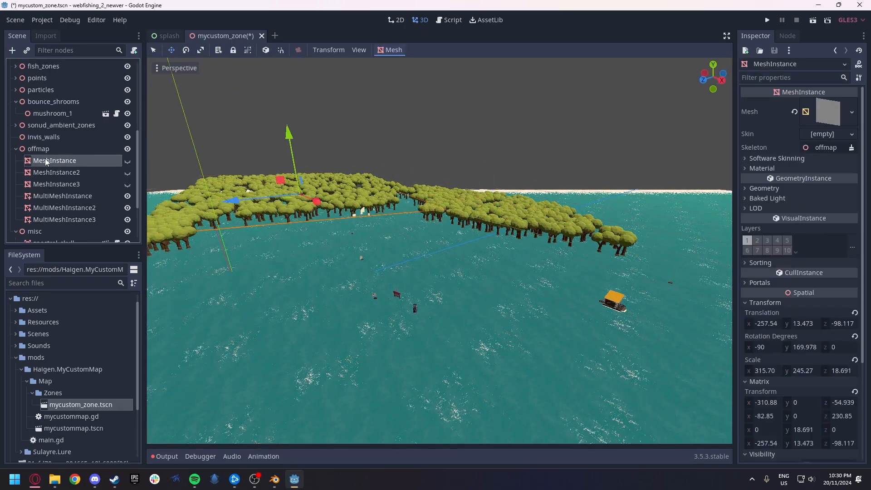
pyautogui.keyDown('shift'); pyautogui.click(53, 214); pyautogui.keyUp('shift')
pyautogui.press('Delete')
pyautogui.click(415, 247)
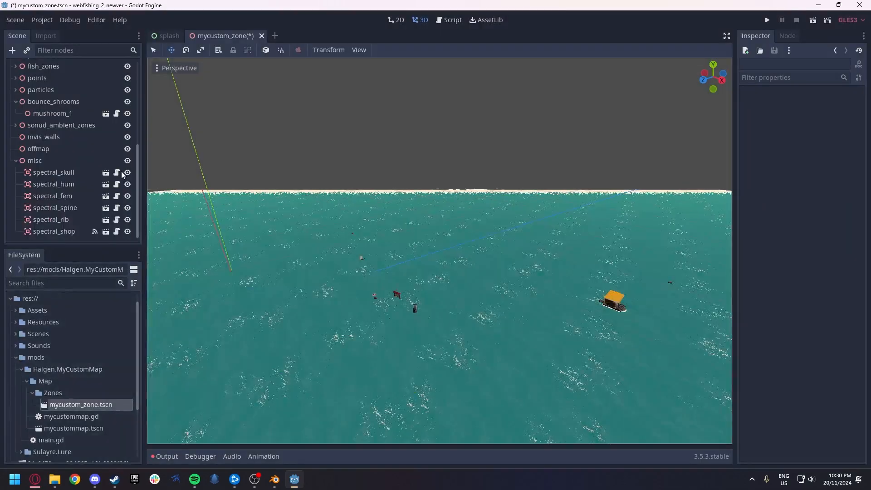
# Delete all spectral nodes under misc, from spectral_skull through spectral_shop, keeping the parent node.
pyautogui.click(50, 172)
pyautogui.press('f')
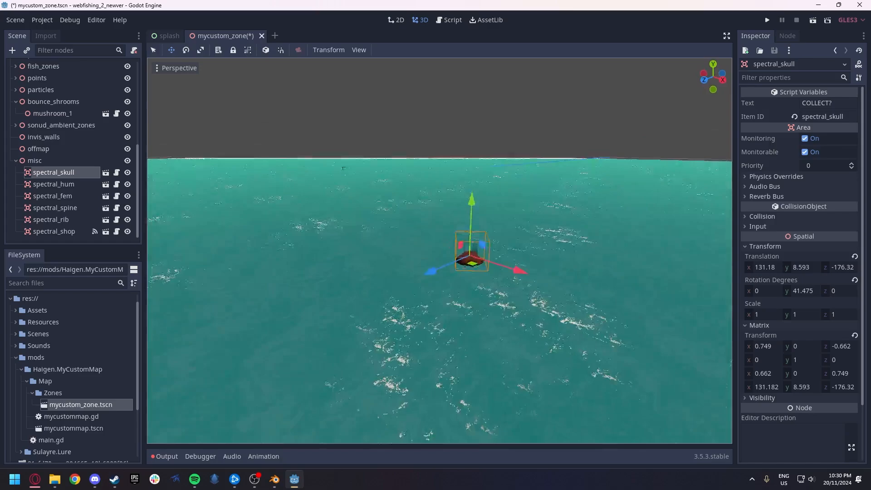
pyautogui.press('s')
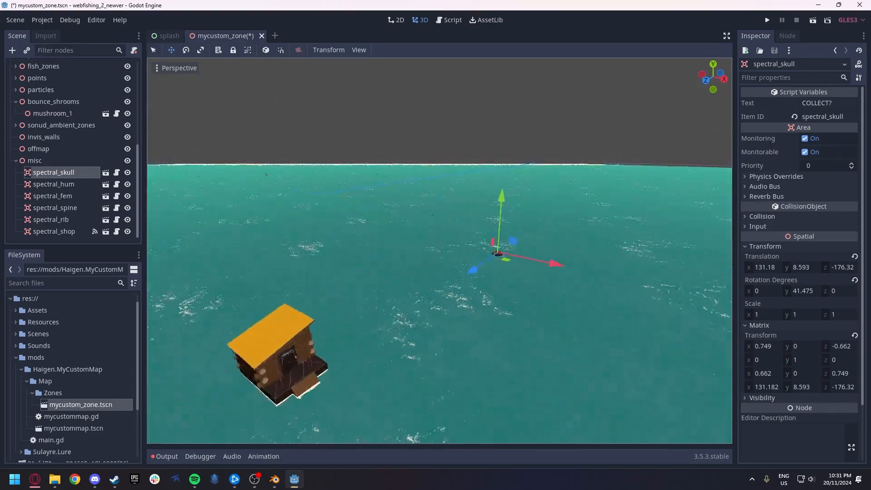
pyautogui.moveTo(148, 284); pyautogui.dragTo(148, 288, button='right')
pyautogui.press('s')
pyautogui.keyDown('shift'); pyautogui.click(65, 231); pyautogui.keyUp('shift')
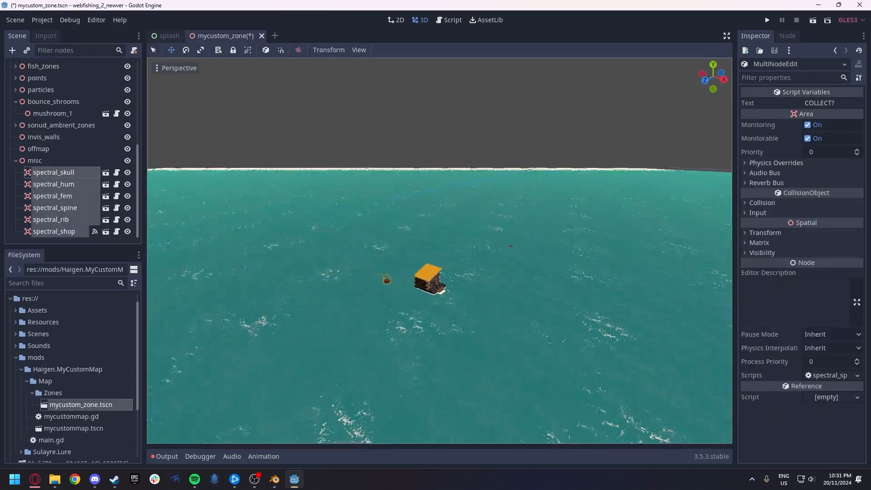
pyautogui.press('f')
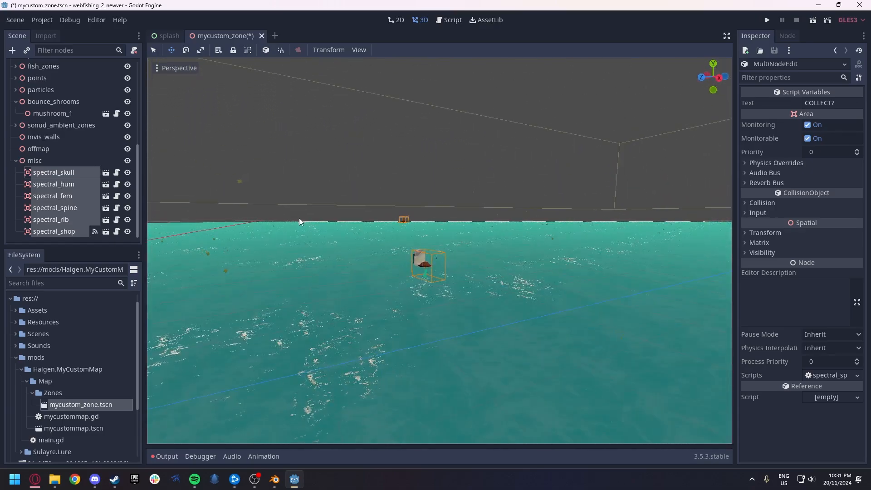
pyautogui.press('Delete')
pyautogui.click(410, 246)
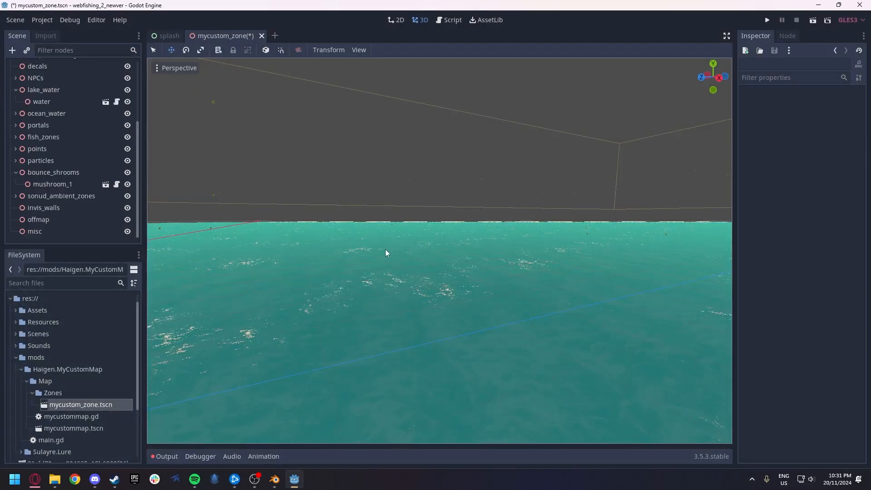
pyautogui.moveTo(336, 227); pyautogui.dragTo(354, 224, button='right')
pyautogui.press('s')
pyautogui.press('s')
pyautogui.press('w')
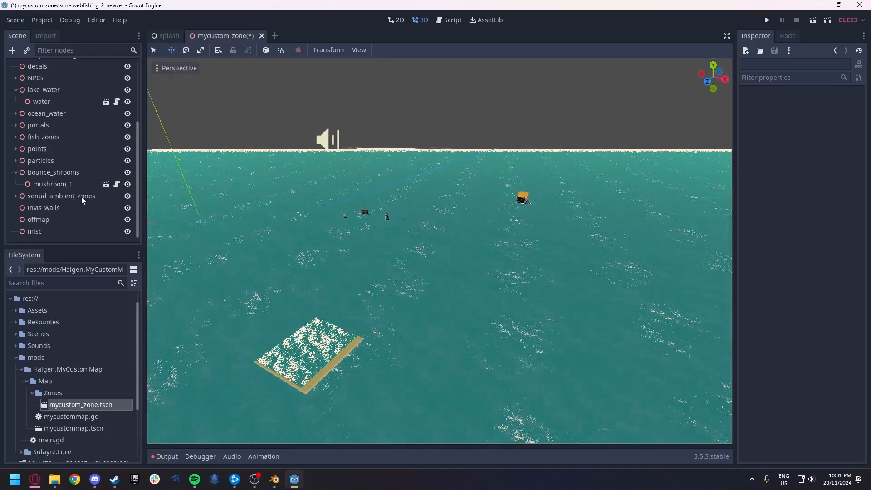
# Create a new folder named Assets inside the Haigen.MyCustomMap mod folder.
pyautogui.click(40, 370)
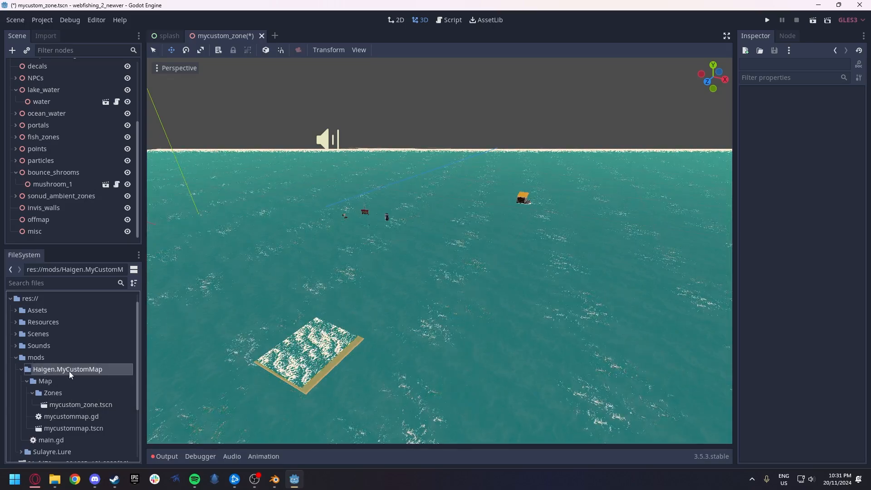
pyautogui.rightClick(58, 369)
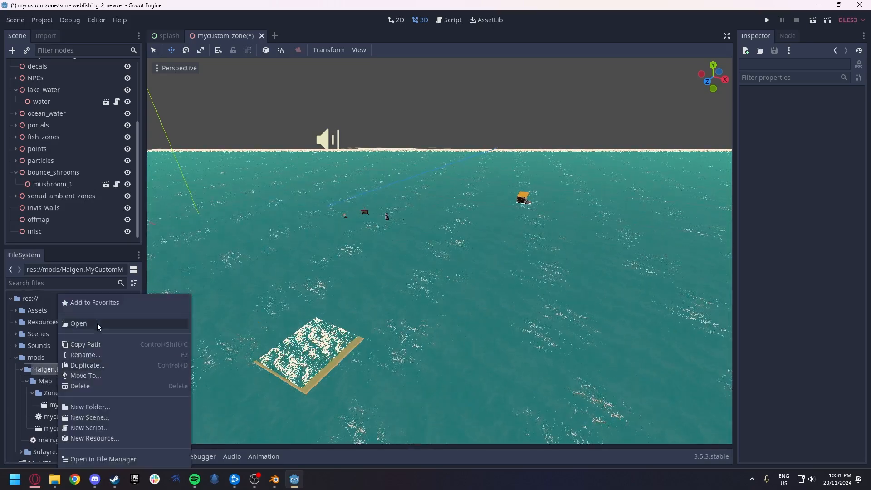
pyautogui.click(118, 406)
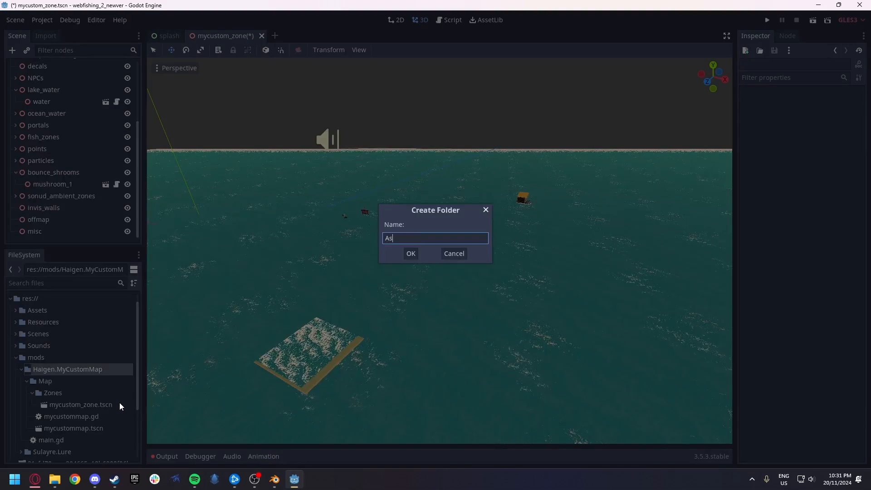
pyautogui.write('Assets')
pyautogui.press('Return')
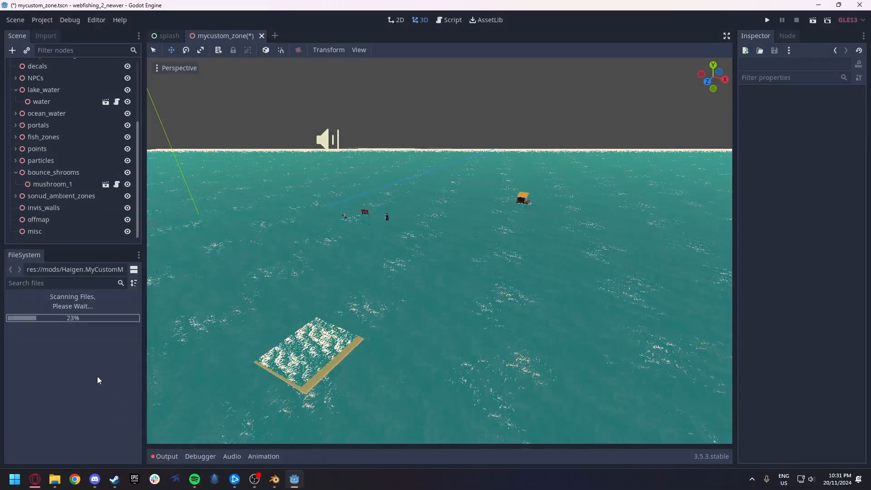
# Create a folder named Model inside the mod's Assets folder and select it.
pyautogui.rightClick(42, 381)
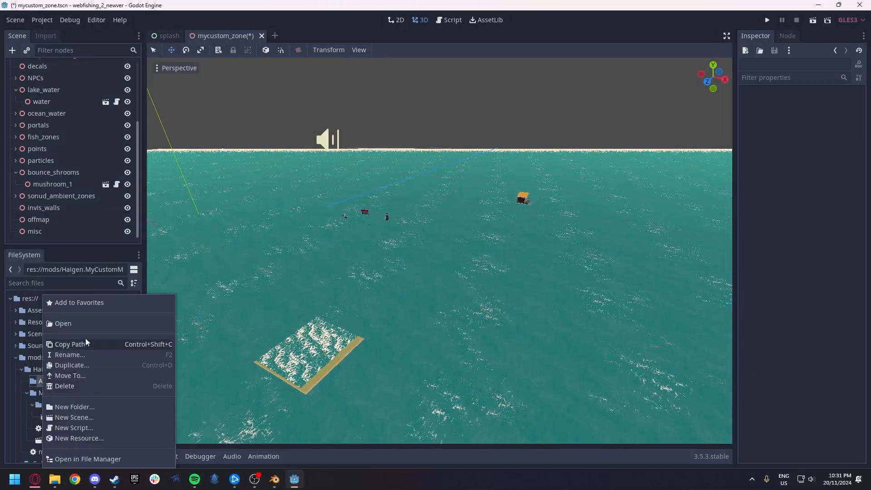
pyautogui.click(82, 405)
pyautogui.press('Return')
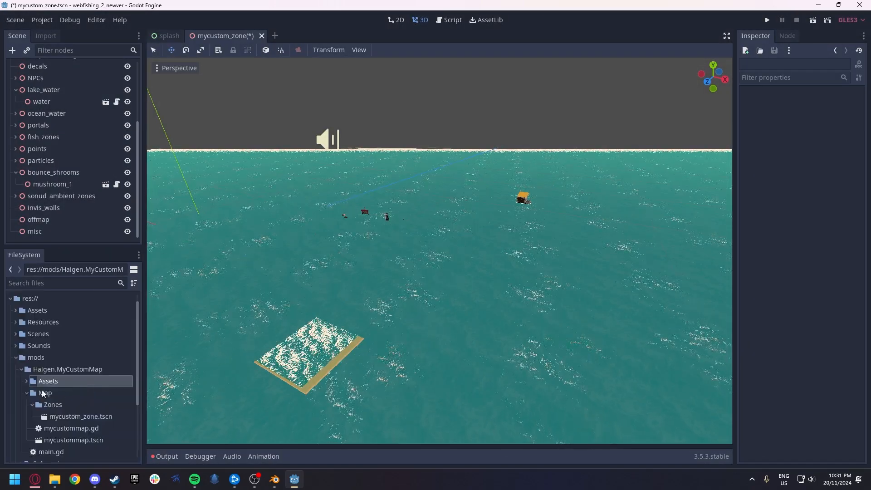
pyautogui.click(27, 381)
pyautogui.click(56, 391)
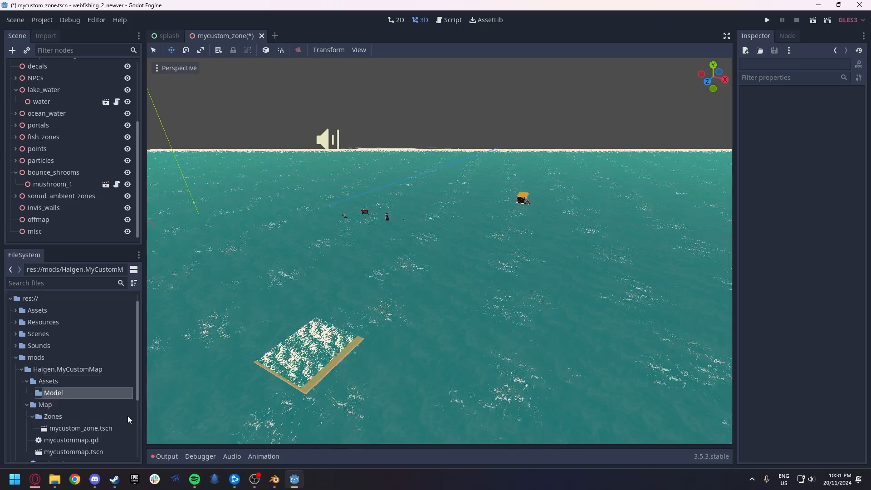
# Import ttc.glb from the Webfishing Modding folder on the Desktop into the mod's Assets/Model folder.
pyautogui.click(55, 479)
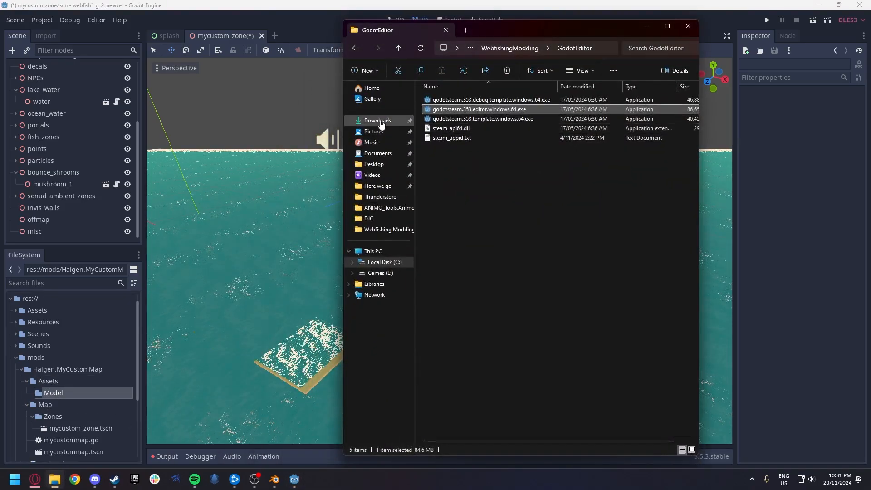
pyautogui.click(384, 230)
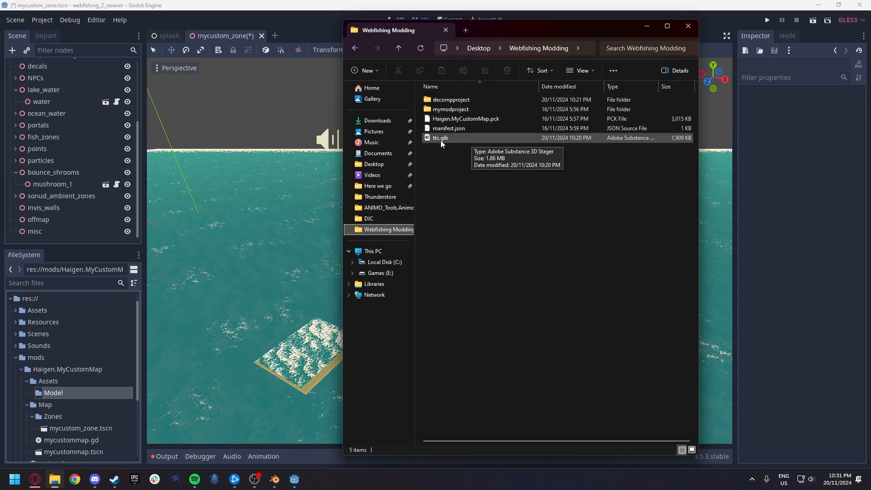
pyautogui.moveTo(443, 139); pyautogui.dragTo(60, 392)
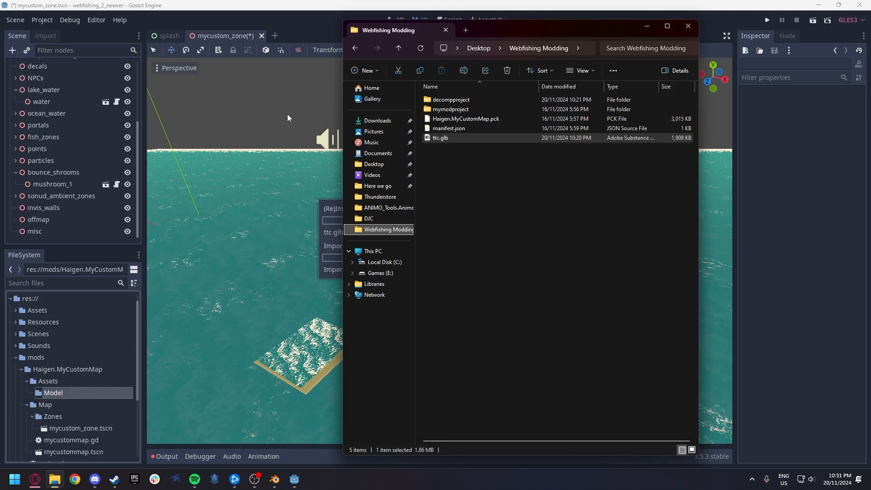
pyautogui.click(688, 26)
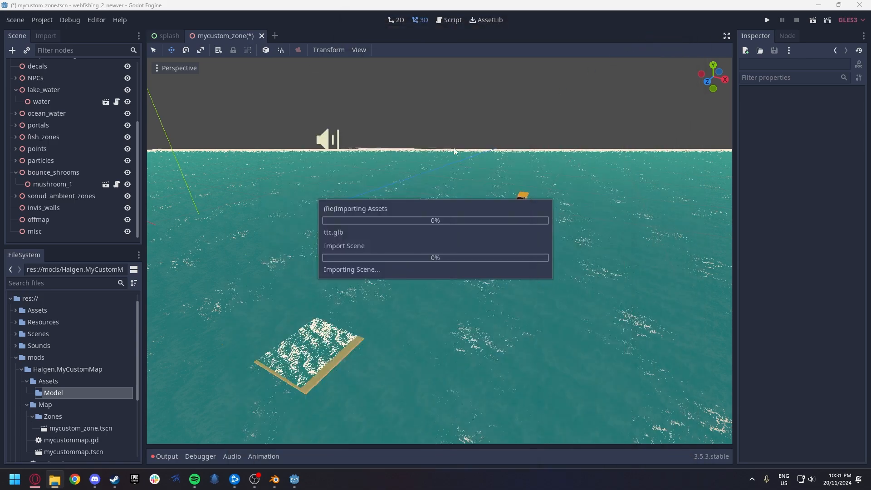
# Create a new inherited scene from ttc.glb in the Model folder.
pyautogui.click(31, 393)
pyautogui.scroll(-15, 69, 402)
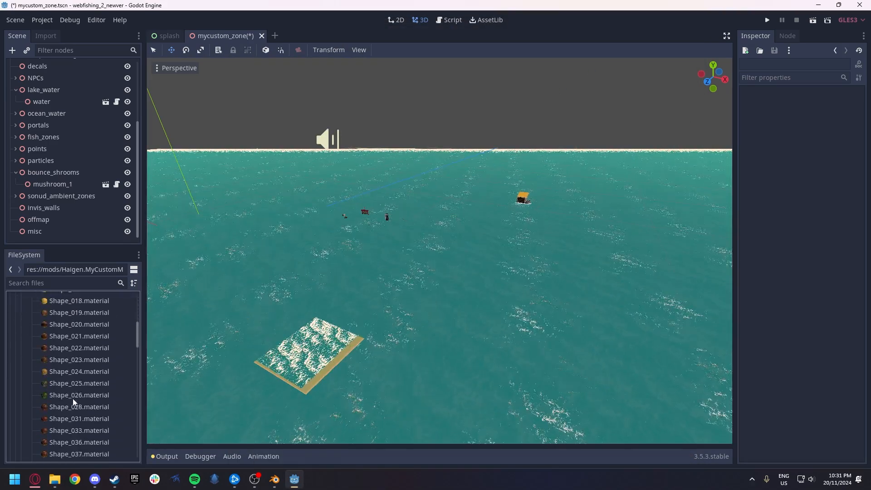
pyautogui.scroll(-15, 89, 393)
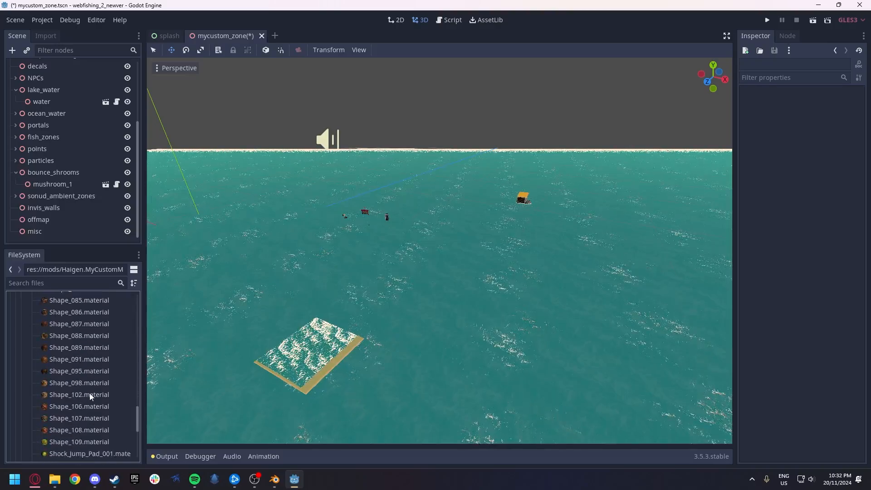
pyautogui.click(58, 362)
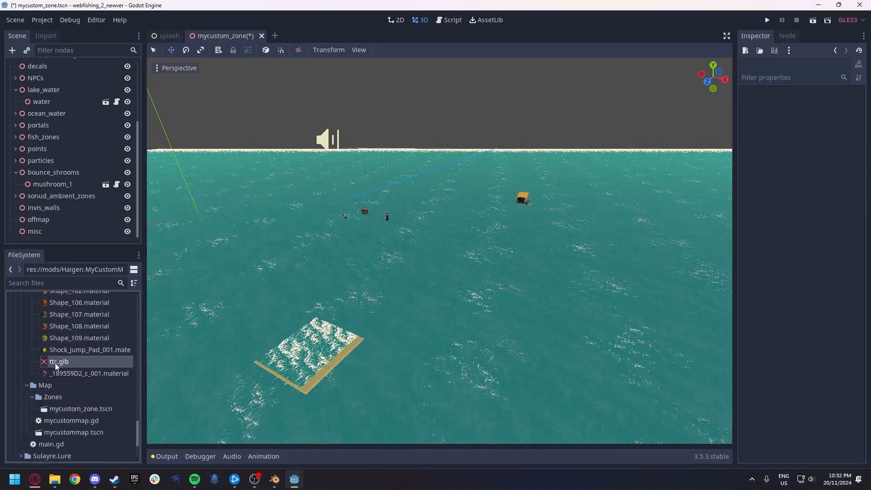
pyautogui.doubleClick(64, 361)
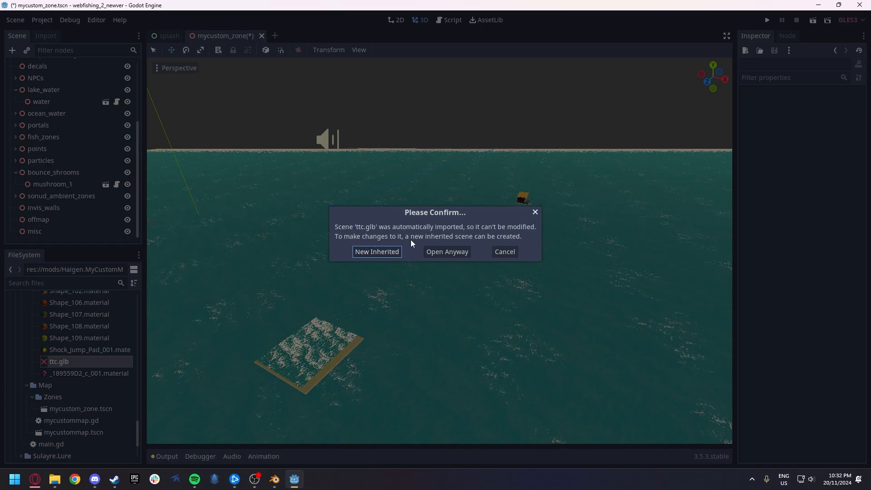
pyautogui.click(366, 252)
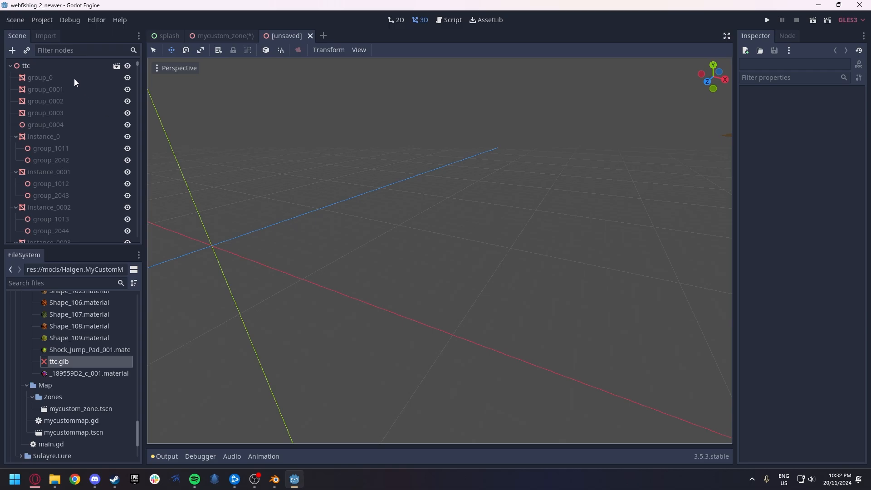
# Save the inherited scene as ttc.tscn in res://mods/Haigen.MyCustomMap/Assets/Model.
pyautogui.click(19, 23)
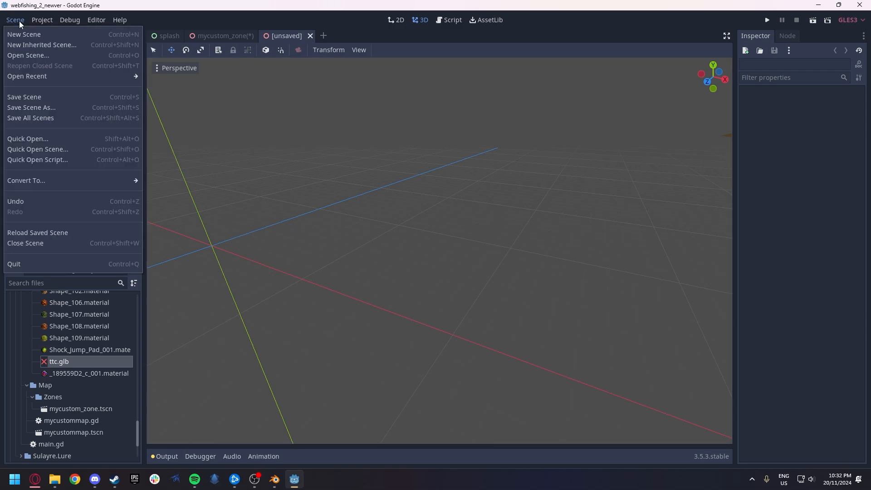
pyautogui.click(32, 97)
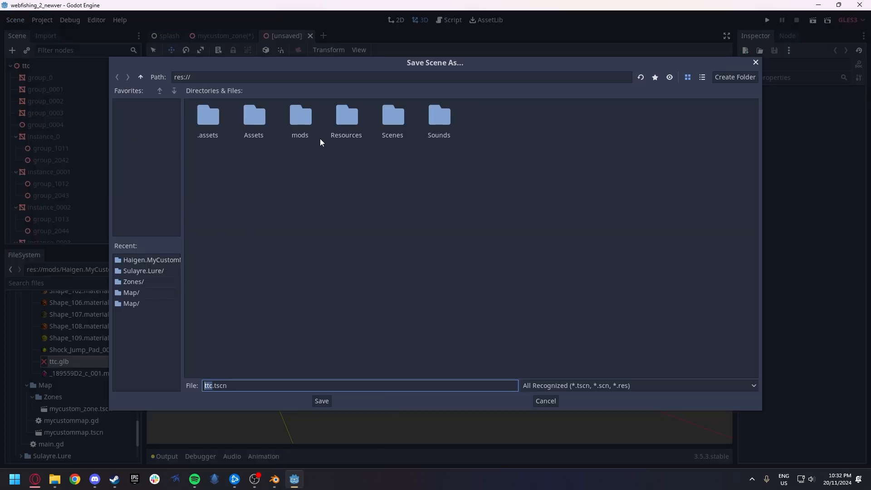
pyautogui.doubleClick(297, 119)
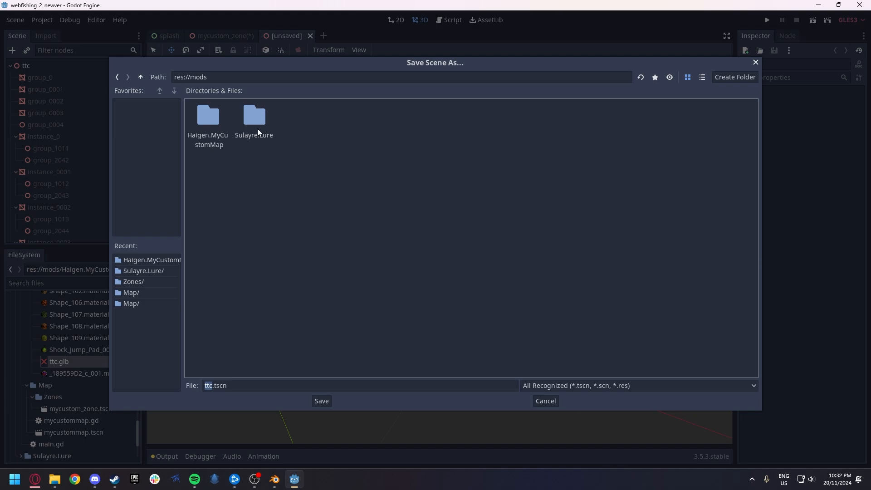
pyautogui.doubleClick(214, 121)
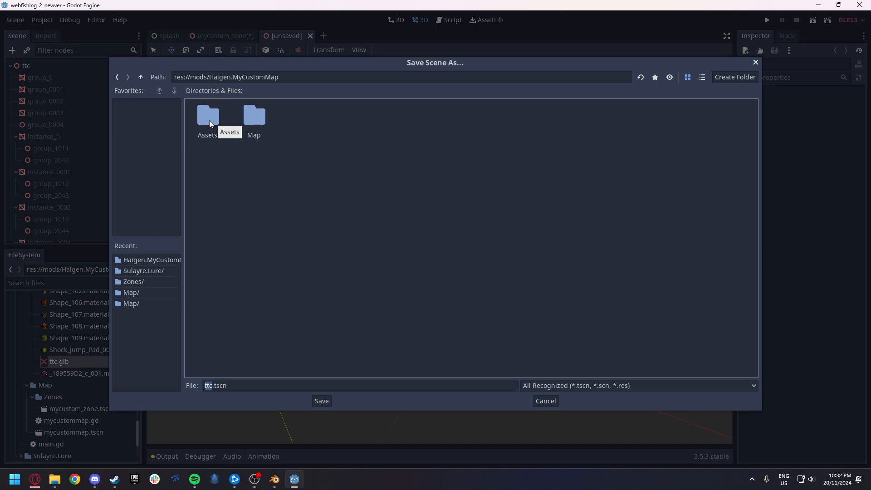
pyautogui.doubleClick(208, 121)
pyautogui.doubleClick(214, 119)
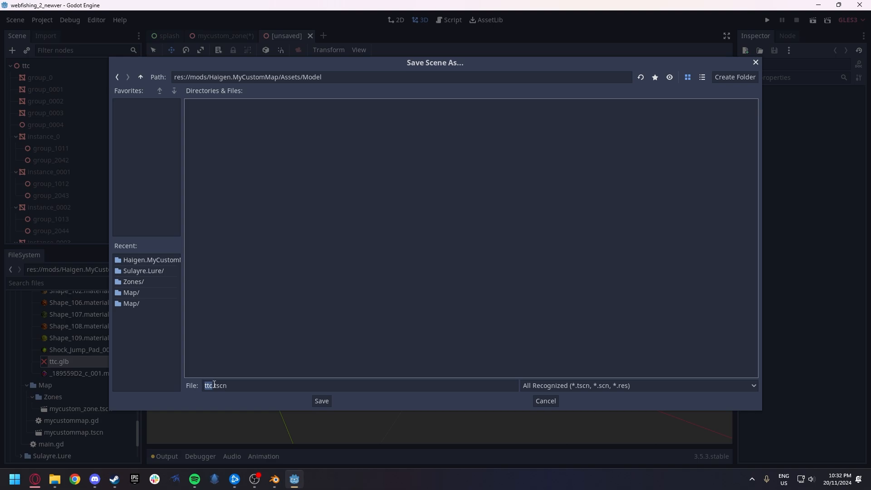
pyautogui.click(321, 401)
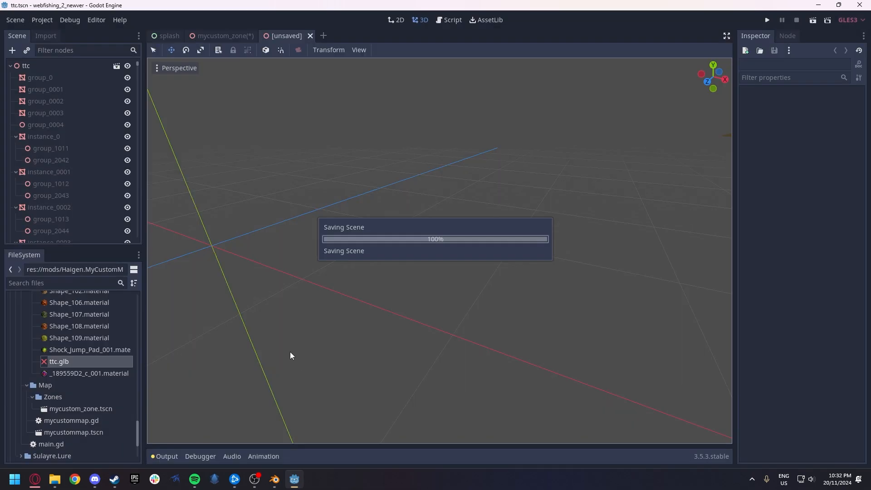
pyautogui.click(61, 375)
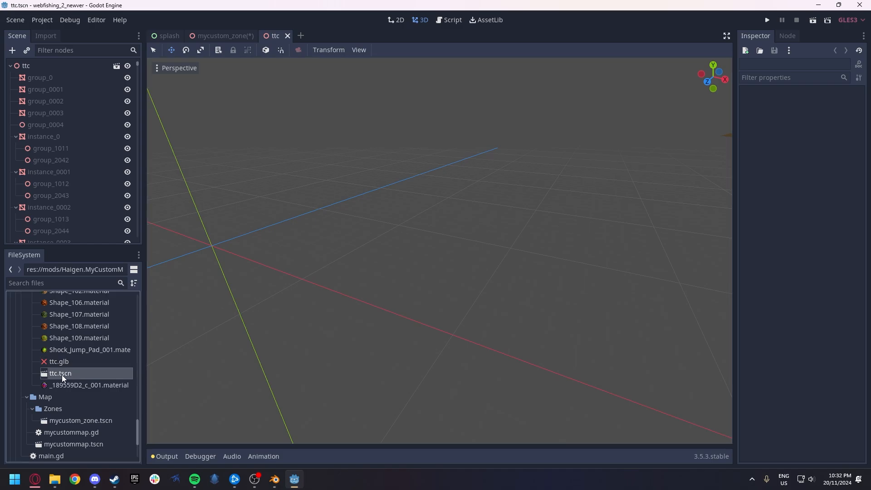
# Open the original ttc.glb scene from the ttc root node without creating another inherited scene.
pyautogui.click(45, 173)
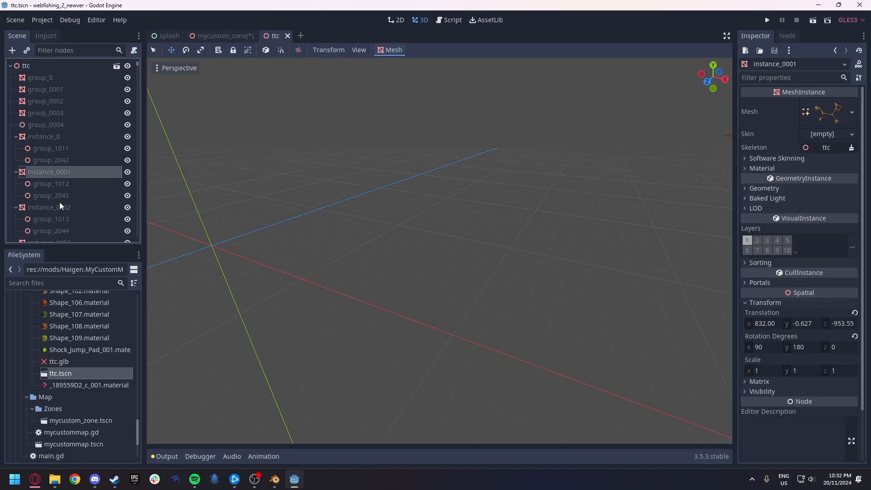
pyautogui.click(100, 66)
pyautogui.click(116, 66)
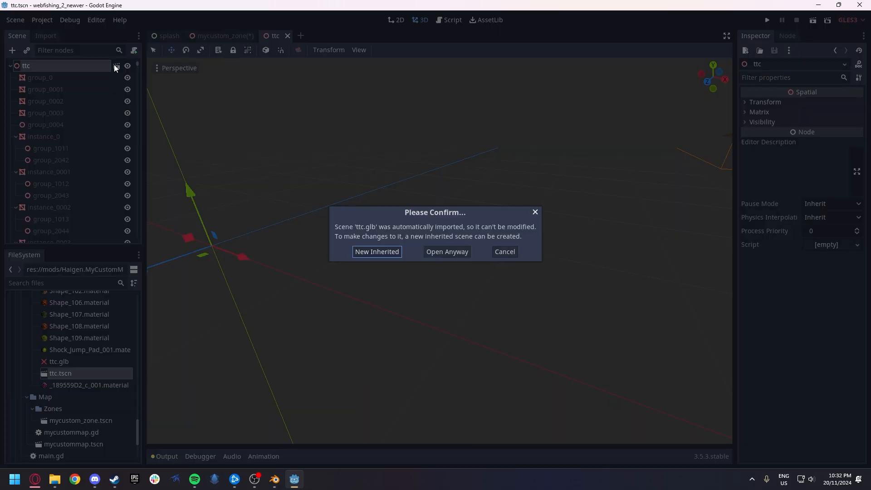
pyautogui.click(447, 250)
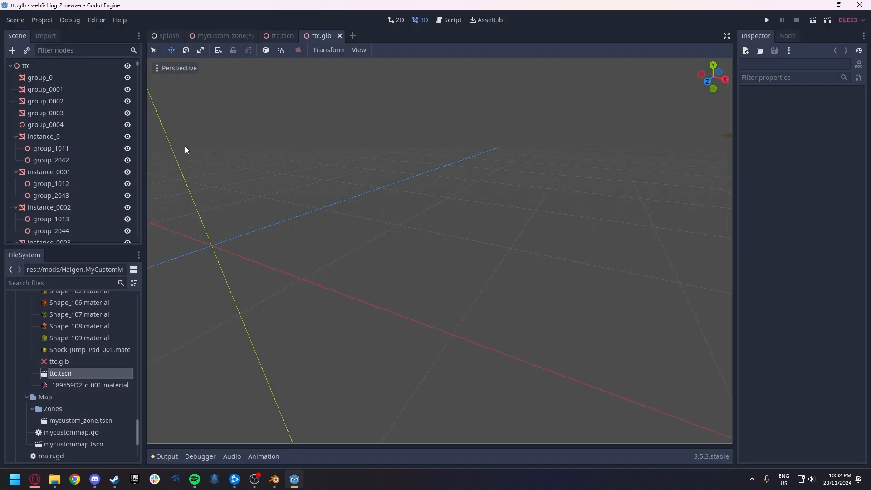
# Examine the map model's terrain and structures in the ttc.tscn scene.
pyautogui.click(281, 36)
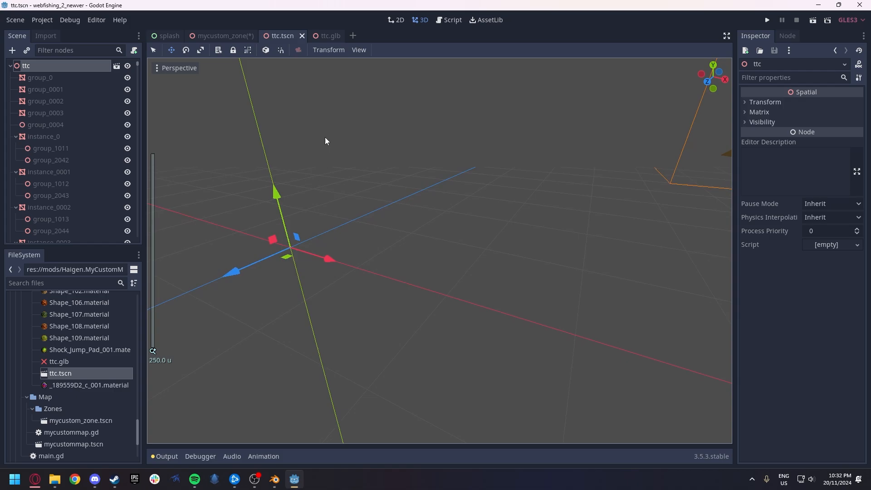
pyautogui.scroll(2, 356, 136)
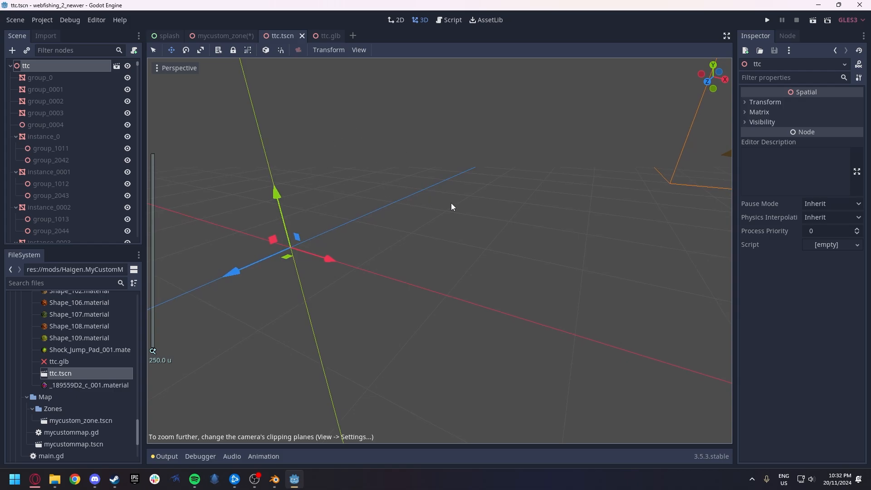
pyautogui.moveTo(451, 203); pyautogui.dragTo(546, 186, button='middle')
pyautogui.moveTo(546, 186); pyautogui.dragTo(581, 170, button='right')
pyautogui.press('w')
pyautogui.scroll(10, 546, 186)
pyautogui.scroll(9, 546, 186)
pyautogui.press('s')
pyautogui.press('a')
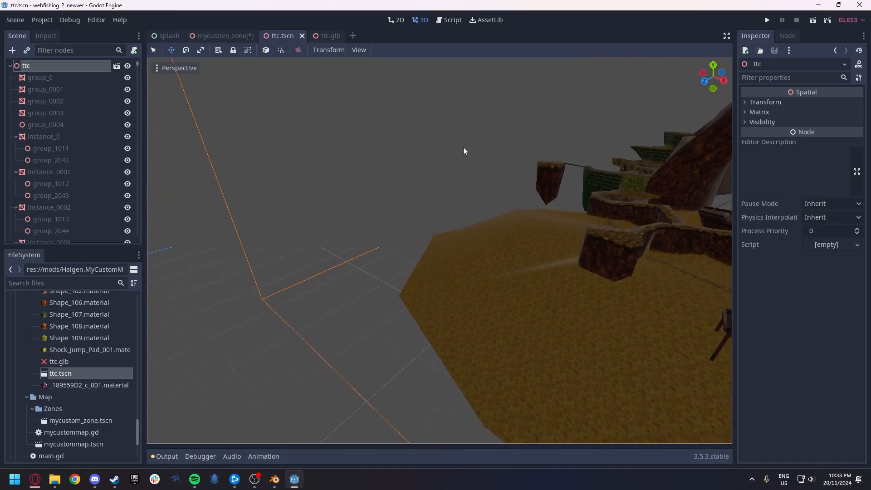
# Instance ttc.tscn in the mycustom_zone scene as a child of the map_main node.
pyautogui.click(230, 36)
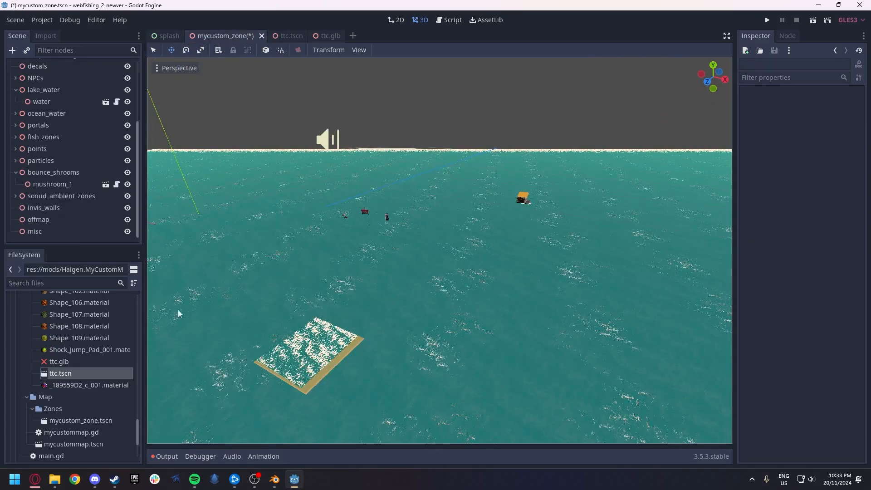
pyautogui.moveTo(54, 375); pyautogui.dragTo(371, 272)
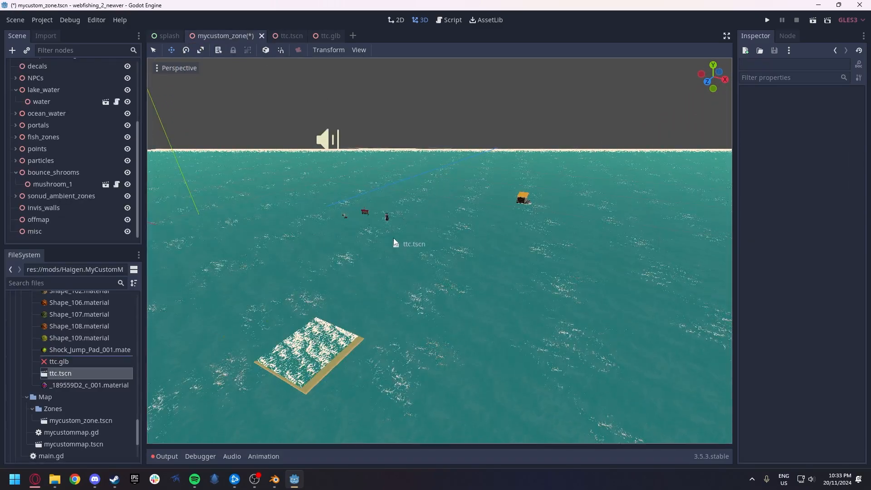
pyautogui.moveTo(394, 238); pyautogui.dragTo(394, 254)
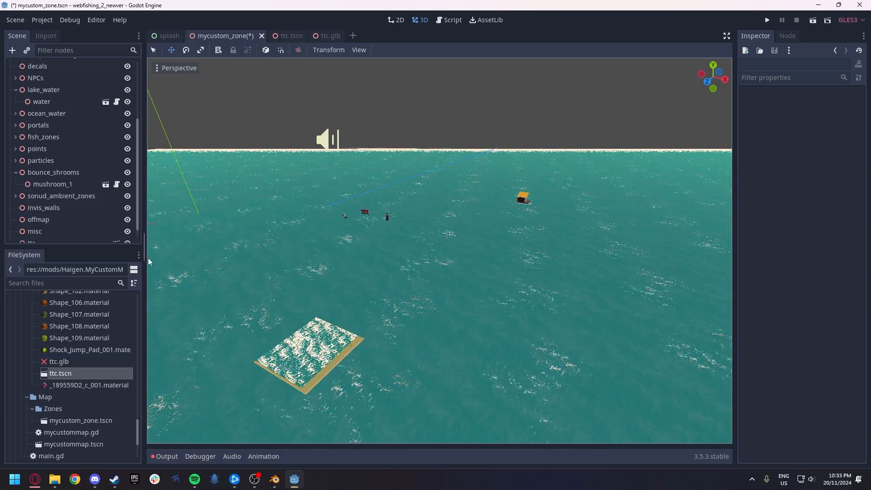
pyautogui.scroll(5, 61, 193)
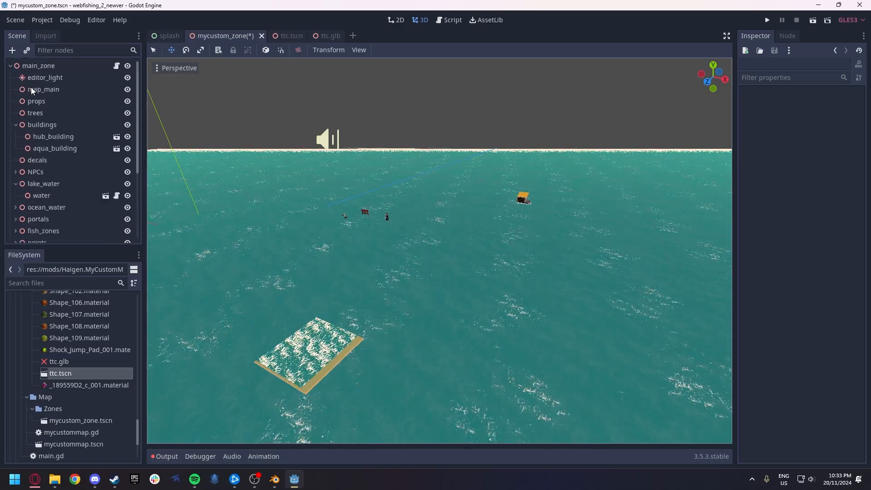
pyautogui.moveTo(60, 373); pyautogui.dragTo(45, 91)
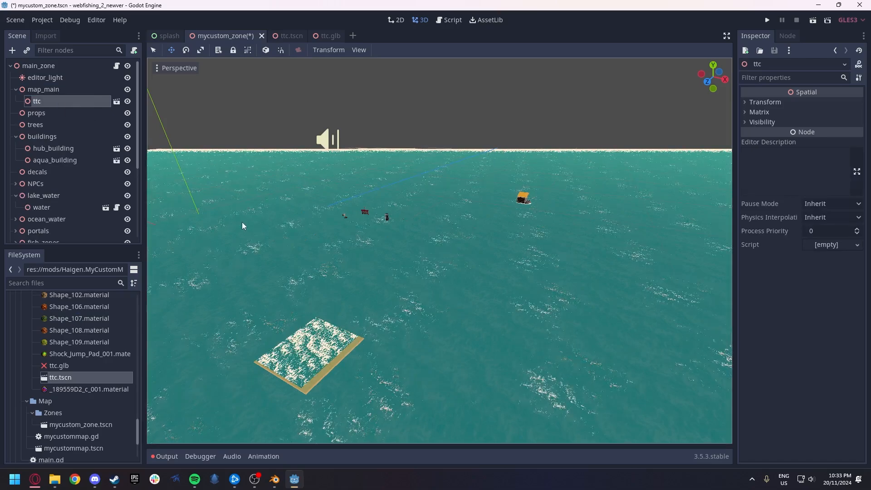
# Set the ttc node's scale to 0.25 on the X, Y and Z axes.
pyautogui.moveTo(439, 250); pyautogui.dragTo(510, 274, button='right')
pyautogui.press('w')
pyautogui.press('s')
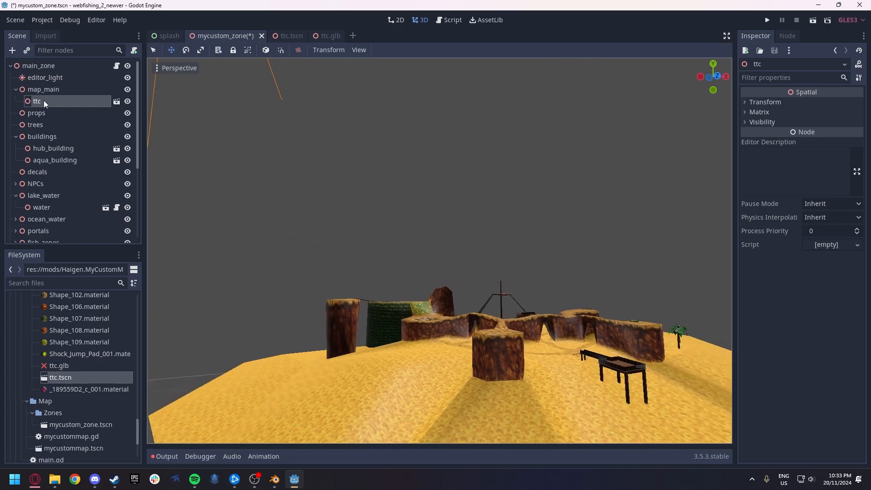
pyautogui.click(745, 102)
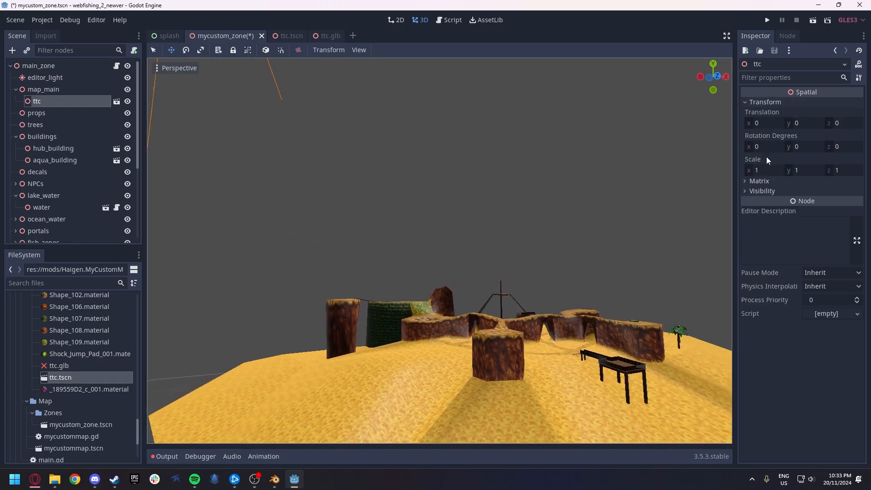
pyautogui.click(770, 170)
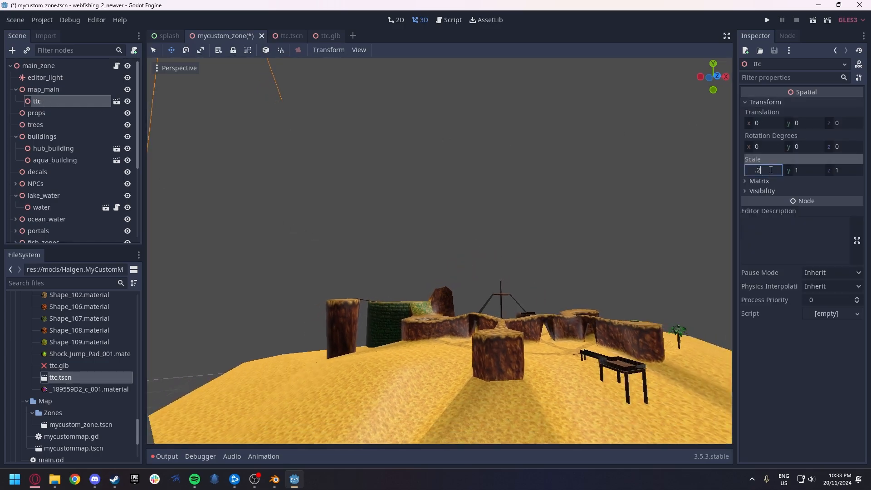
pyautogui.write('.25')
pyautogui.press('Tab')
pyautogui.write('.25')
pyautogui.press('Tab')
pyautogui.write('.25')
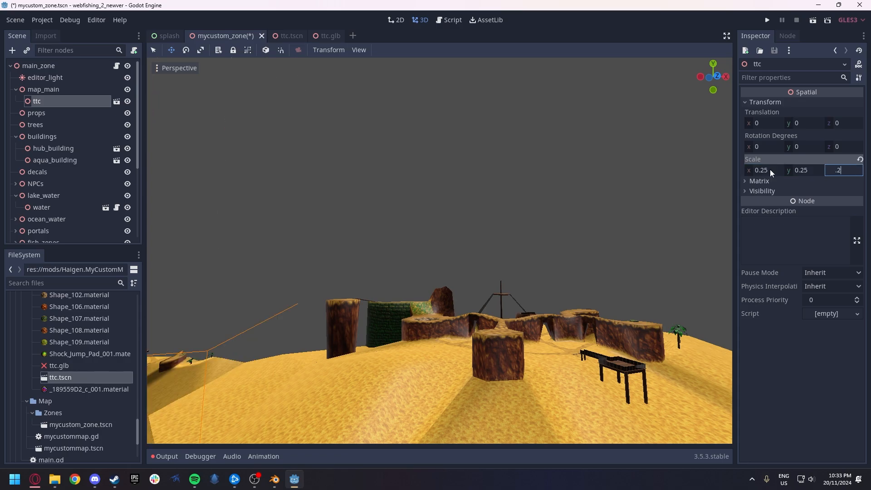
pyautogui.press('Return')
pyautogui.moveTo(416, 197); pyautogui.dragTo(404, 234, button='right')
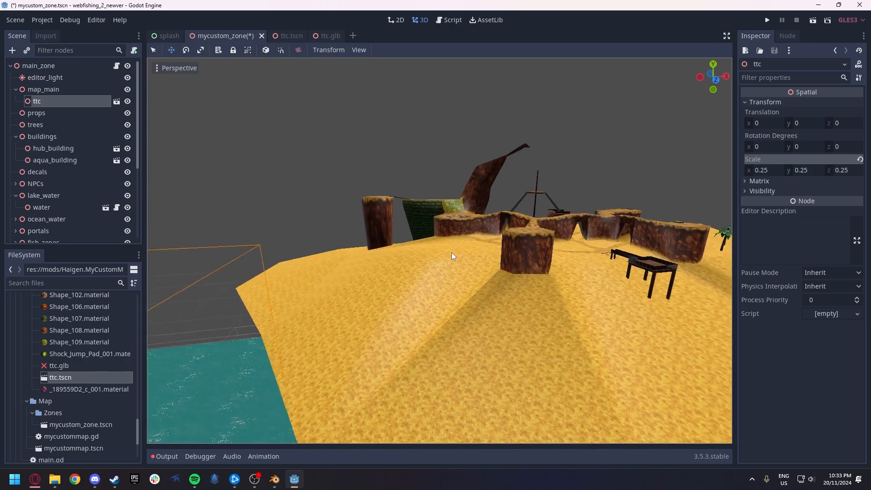
# Delete the stray ttc node at the end of the main_zone tree, keeping the one under map_main.
pyautogui.scroll(-5, 137, 192)
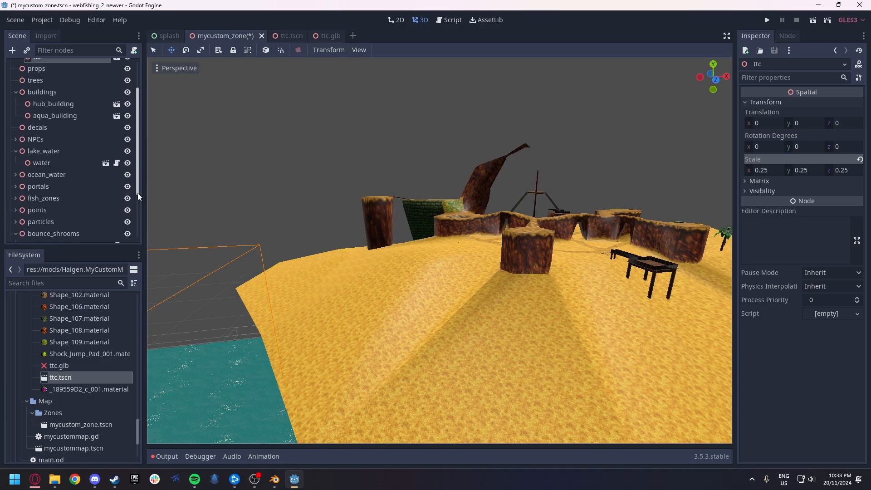
pyautogui.click(59, 231)
pyautogui.press('Delete')
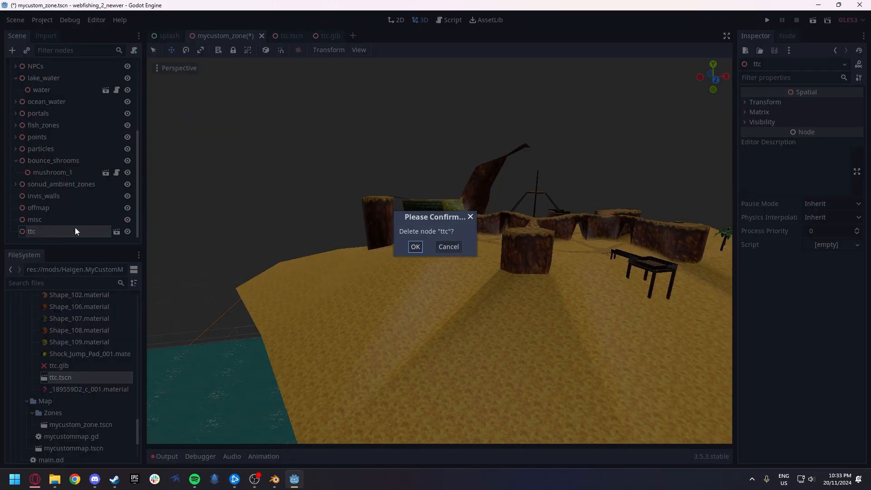
pyautogui.click(421, 250)
# Move the ttc node under map_main horizontally to about X -50.4, Z 50.9.
pyautogui.moveTo(437, 239); pyautogui.dragTo(360, 252, button='right')
pyautogui.press('w')
pyautogui.press('s')
pyautogui.click(41, 101)
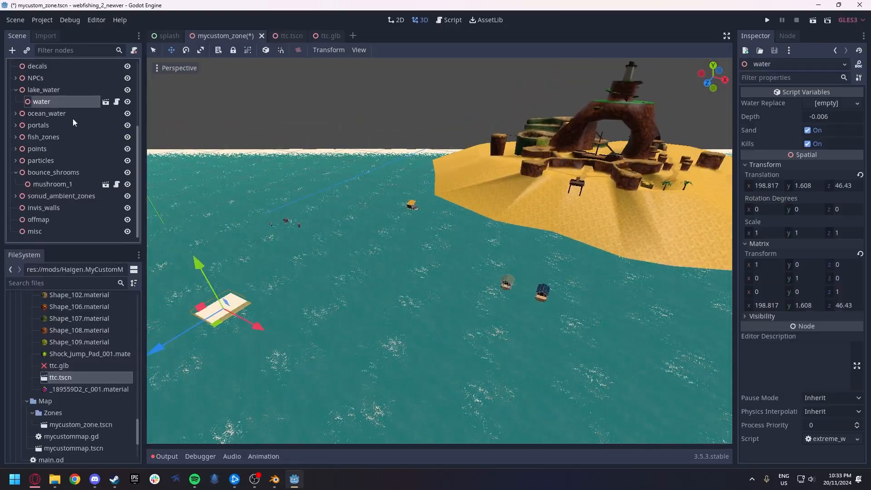
pyautogui.scroll(5, 73, 121)
pyautogui.click(50, 101)
pyautogui.press('s')
pyautogui.moveTo(317, 249); pyautogui.dragTo(290, 241, button='right')
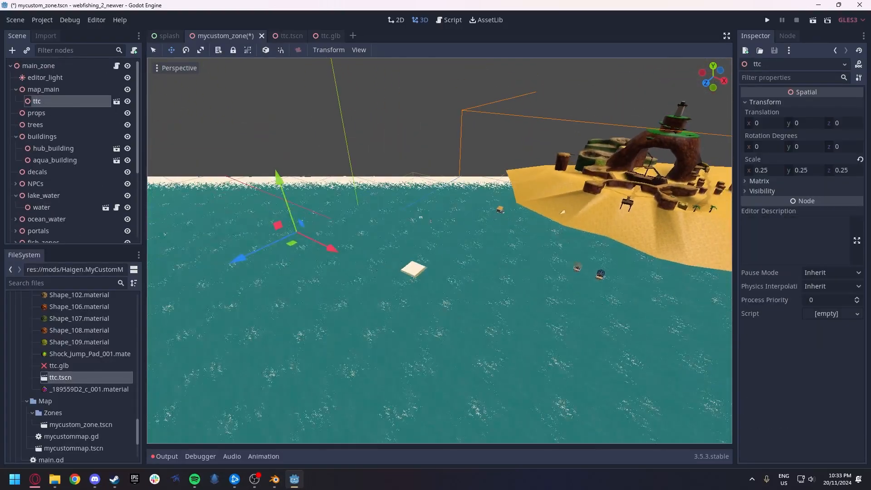
pyautogui.moveTo(295, 196); pyautogui.dragTo(294, 196, button='right')
pyautogui.press('w')
pyautogui.press('a')
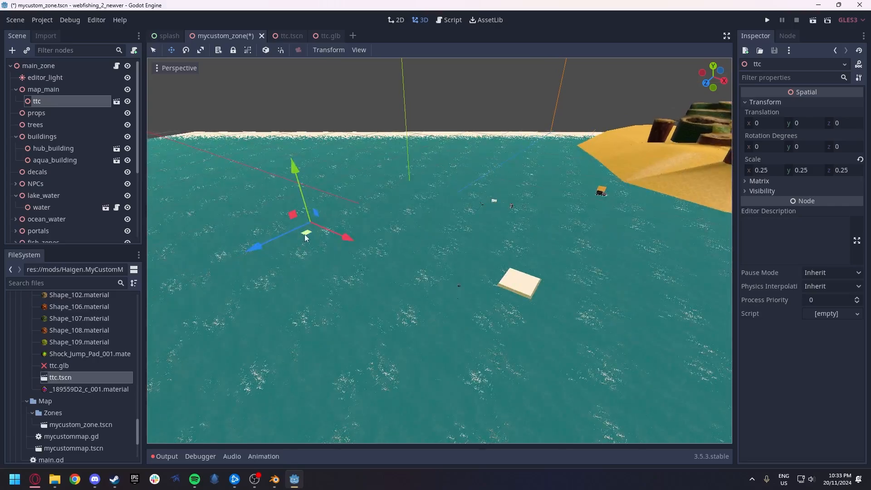
pyautogui.moveTo(306, 235); pyautogui.dragTo(106, 246)
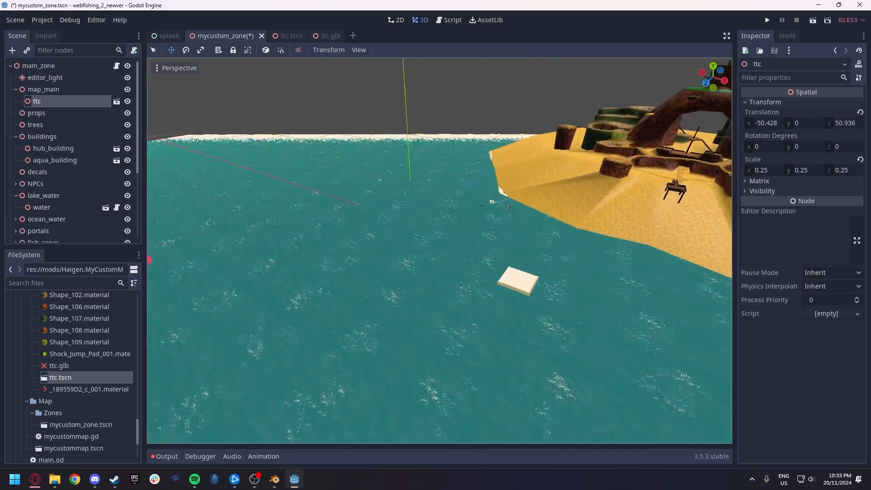
# Lower the ttc map to about Y -23 and shift it horizontally to about X -94.8, Z 139.4.
pyautogui.moveTo(217, 249); pyautogui.dragTo(267, 243, button='right')
pyautogui.press('s')
pyautogui.moveTo(250, 225); pyautogui.dragTo(261, 262)
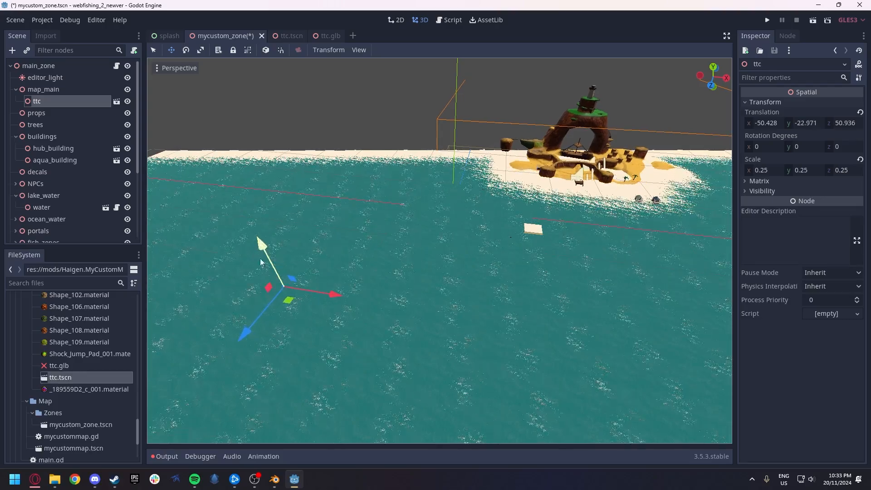
pyautogui.moveTo(284, 302); pyautogui.dragTo(25, 475)
# Examine how the lowered island meets the water and where the existing buildings stand relative to it.
pyautogui.moveTo(272, 326); pyautogui.dragTo(328, 305, button='right')
pyautogui.press('w')
pyautogui.press('w')
pyautogui.press('s')
pyautogui.press('d')
pyautogui.press('w')
pyautogui.press('s')
pyautogui.press('a')
pyautogui.press('w')
pyautogui.press('s')
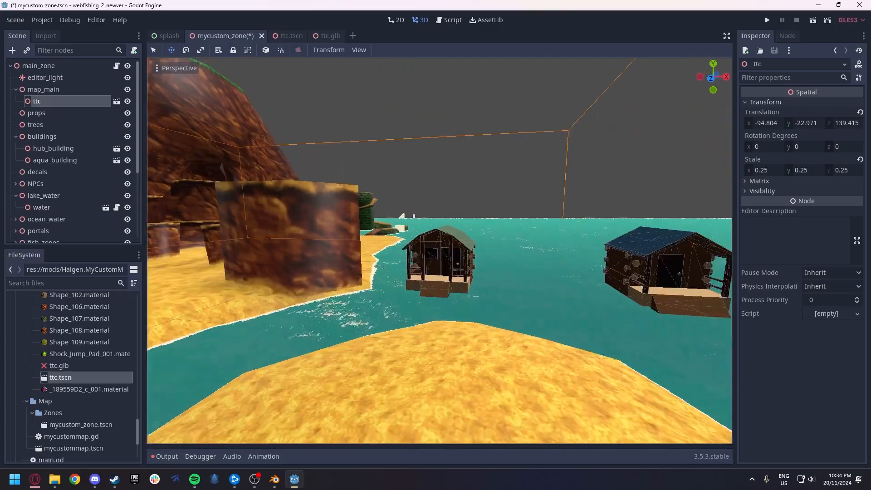
pyautogui.moveTo(442, 268); pyautogui.dragTo(394, 276, button='right')
pyautogui.press('d')
pyautogui.press('a')
pyautogui.press('s')
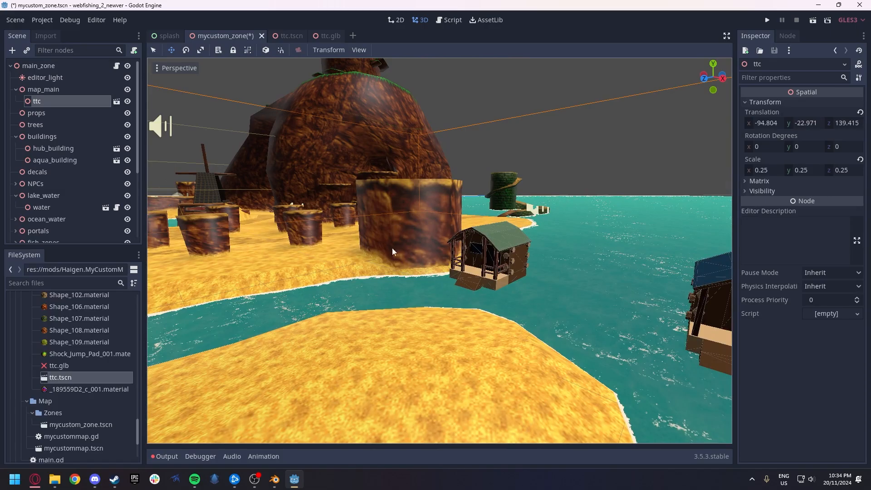
# Move the hub_building node onto the island's sand, to about X 58.8, Y 1.9, Z -47.5.
pyautogui.click(44, 145)
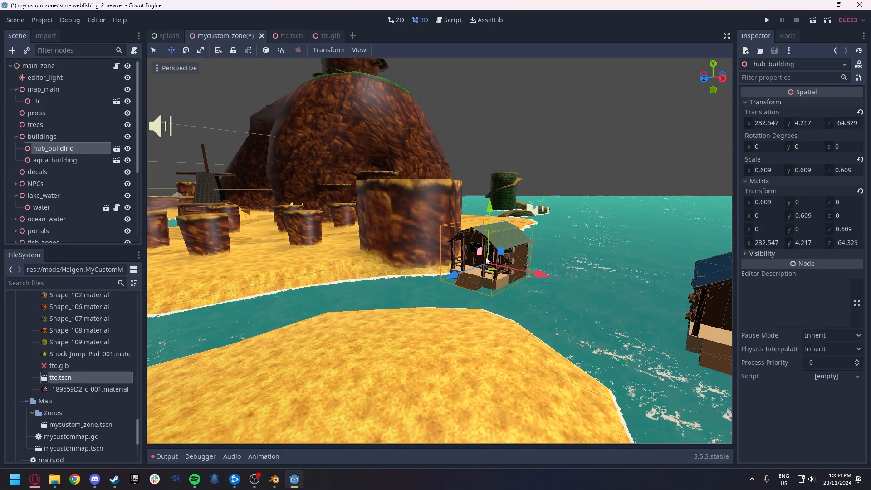
pyautogui.moveTo(489, 274); pyautogui.dragTo(178, 217)
pyautogui.press('w')
pyautogui.moveTo(179, 217); pyautogui.dragTo(204, 258, button='right')
pyautogui.press('s')
pyautogui.moveTo(694, 267); pyautogui.dragTo(638, 225, button='right')
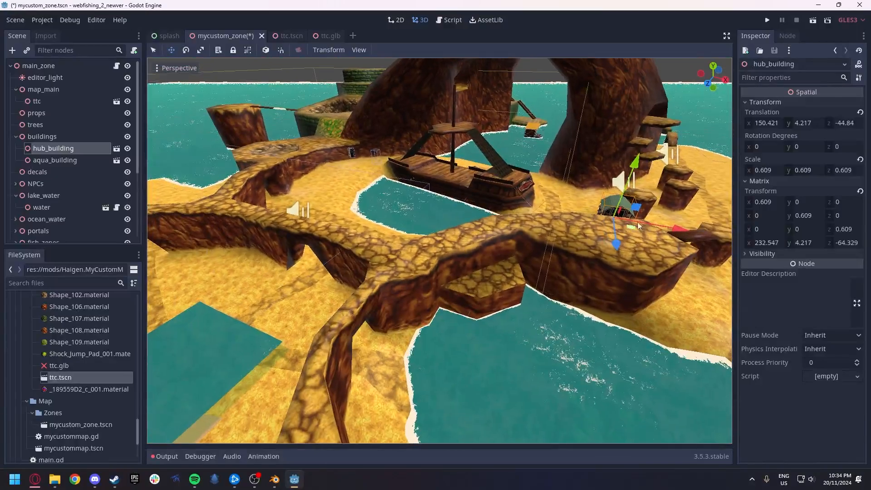
pyautogui.moveTo(632, 230); pyautogui.dragTo(318, 192)
pyautogui.press('w')
pyautogui.moveTo(318, 191); pyautogui.dragTo(290, 145, button='right')
pyautogui.moveTo(438, 224); pyautogui.dragTo(444, 246)
pyautogui.moveTo(444, 300); pyautogui.dragTo(383, 217)
pyautogui.moveTo(384, 216); pyautogui.dragTo(335, 234, button='right')
# Examine the wooden dock area and look through the scene tree for remaining nodes to place.
pyautogui.scroll(-5, 54, 155)
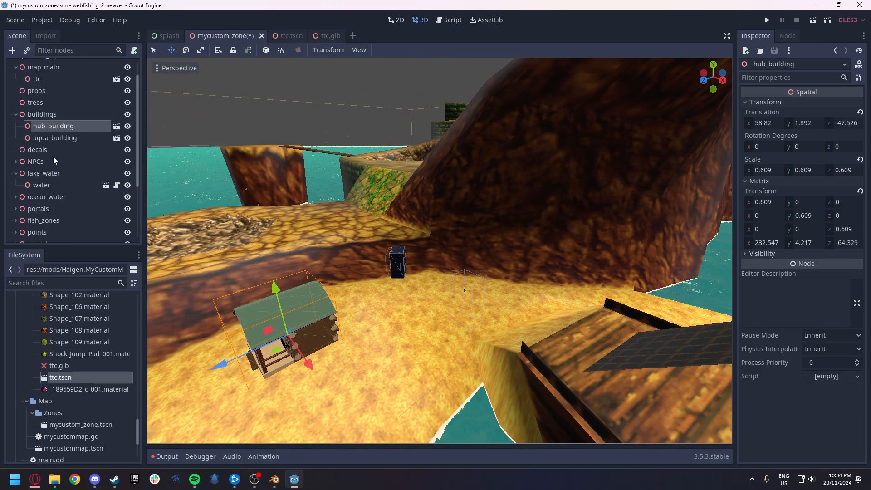
pyautogui.moveTo(318, 218); pyautogui.dragTo(526, 216, button='right')
pyautogui.press('w')
pyautogui.scroll(3, 439, 250)
pyautogui.press('w')
pyautogui.moveTo(439, 227); pyautogui.dragTo(433, 263, button='right')
pyautogui.press('s')
pyautogui.scroll(-12, 439, 250)
pyautogui.press('w')
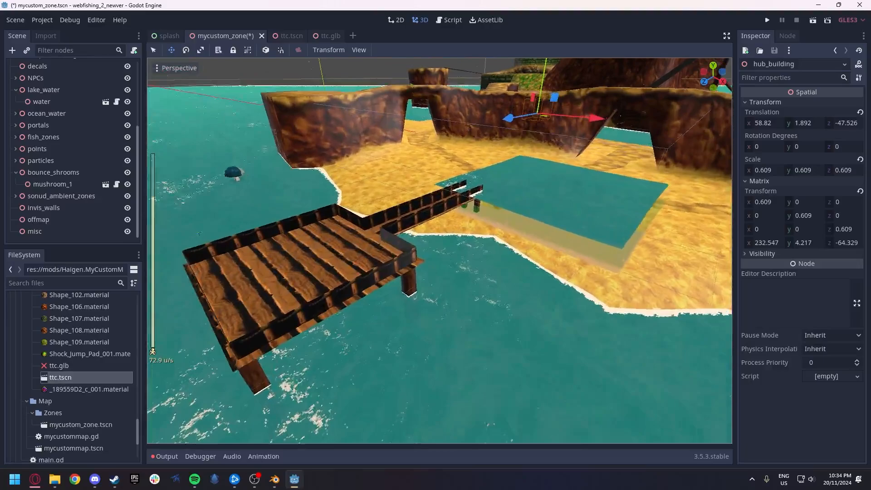
pyautogui.scroll(5, 53, 171)
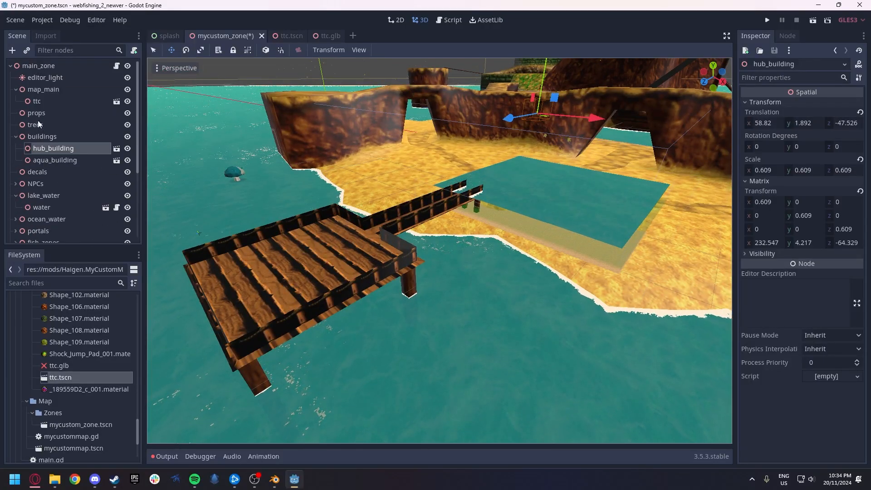
pyautogui.scroll(-5, 41, 184)
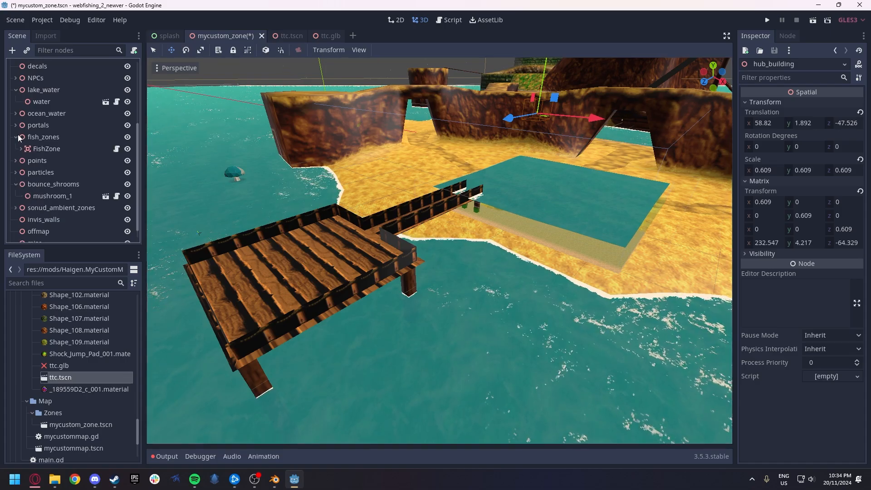
# Move the return_spawn portal onto the wooden dock, to about X 90.2, Z 49.3.
pyautogui.click(15, 125)
pyautogui.click(46, 160)
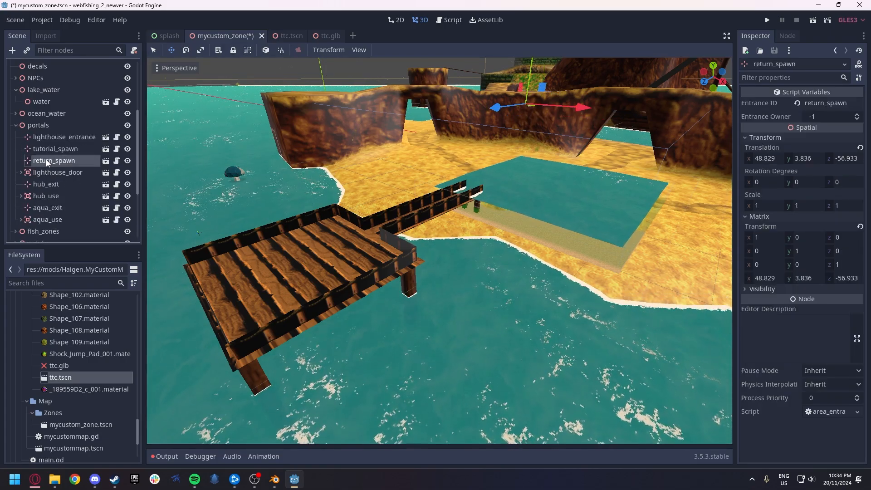
pyautogui.moveTo(438, 153); pyautogui.dragTo(424, 183, button='right')
pyautogui.press('w')
pyautogui.press('s')
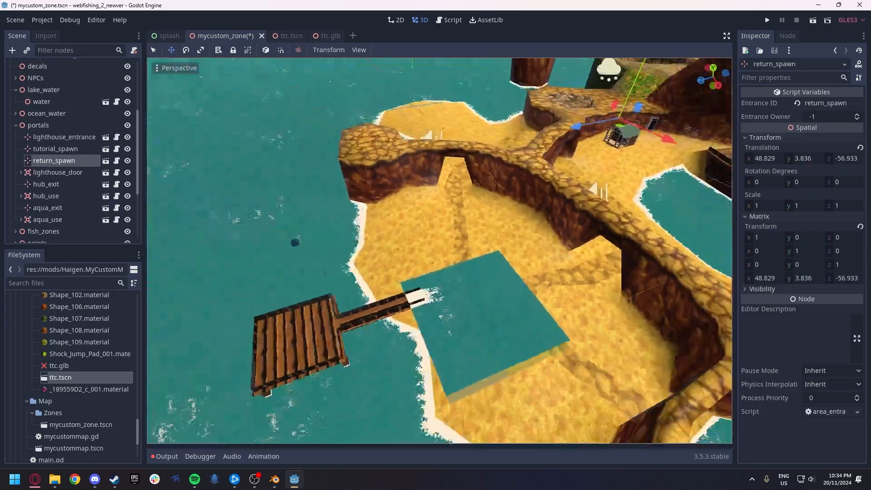
pyautogui.moveTo(630, 130); pyautogui.dragTo(320, 341)
pyautogui.press('w')
pyautogui.moveTo(319, 341); pyautogui.dragTo(327, 272, button='right')
pyautogui.press('w')
pyautogui.press('s')
pyautogui.press('w')
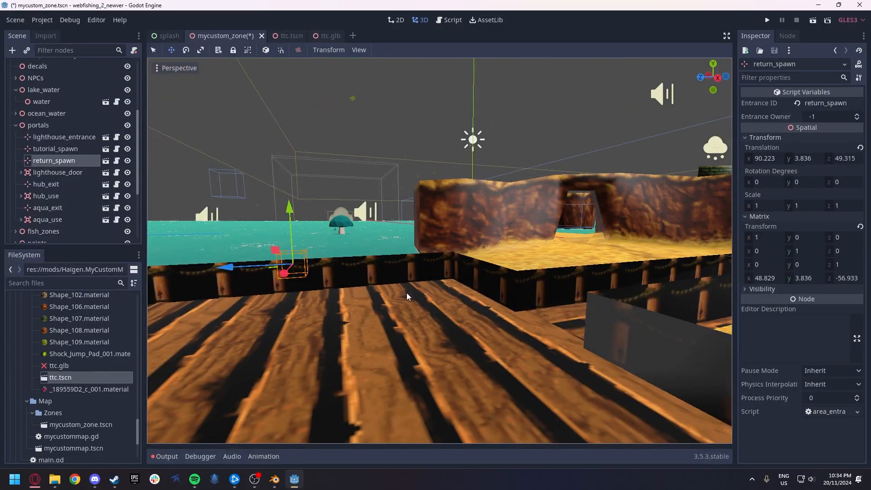
# Collapse the portals group and examine the island from several angles around the dock and lake water plane.
pyautogui.moveTo(406, 297); pyautogui.dragTo(480, 284, button='right')
pyautogui.moveTo(391, 234); pyautogui.dragTo(453, 249, button='right')
pyautogui.press('w')
pyautogui.press('s')
pyautogui.press('s')
pyautogui.press('w')
pyautogui.press('s')
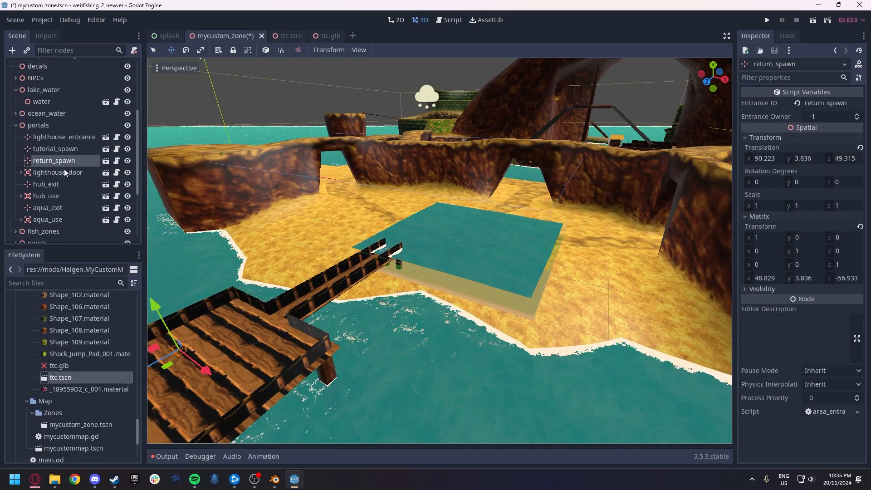
pyautogui.click(17, 125)
pyautogui.press('s')
pyautogui.moveTo(390, 227); pyautogui.dragTo(300, 214, button='right')
pyautogui.press('w')
pyautogui.press('d')
pyautogui.press('a')
pyautogui.press('a')
pyautogui.press('d')
pyautogui.press('w')
pyautogui.press('d')
pyautogui.press('w')
pyautogui.press('s')
pyautogui.press('w')
pyautogui.press('s')
pyautogui.press('a')
pyautogui.press('s')
pyautogui.press('w')
pyautogui.press('d')
# Move the lake_water group's water plane off the sand to the pool beside the ship, about X 192, Z -74.2.
pyautogui.click(41, 102)
pyautogui.press('s')
pyautogui.moveTo(277, 173); pyautogui.dragTo(327, 182, button='right')
pyautogui.press('w')
pyautogui.press('d')
pyautogui.press('a')
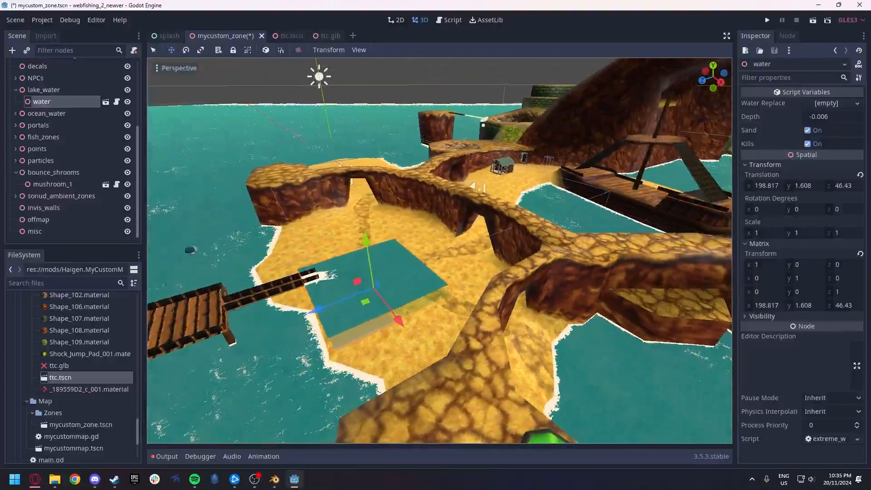
pyautogui.moveTo(362, 304); pyautogui.dragTo(550, 215)
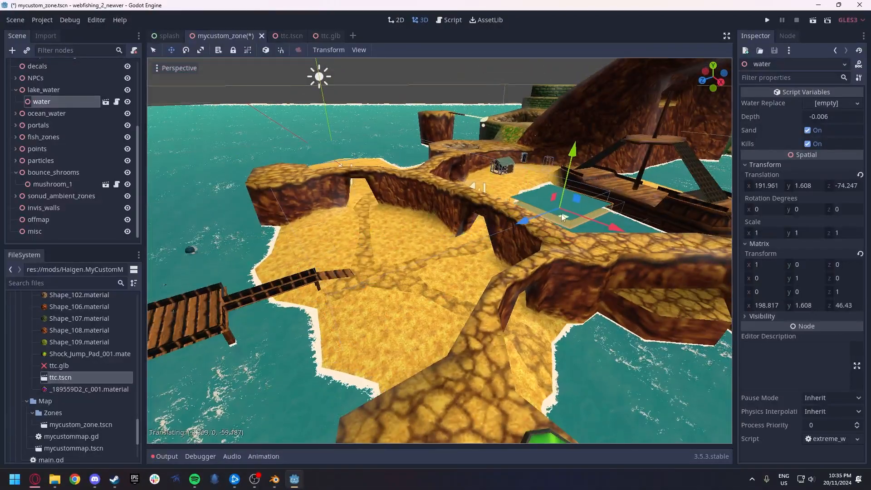
pyautogui.press('s')
pyautogui.moveTo(562, 218); pyautogui.dragTo(597, 238, button='right')
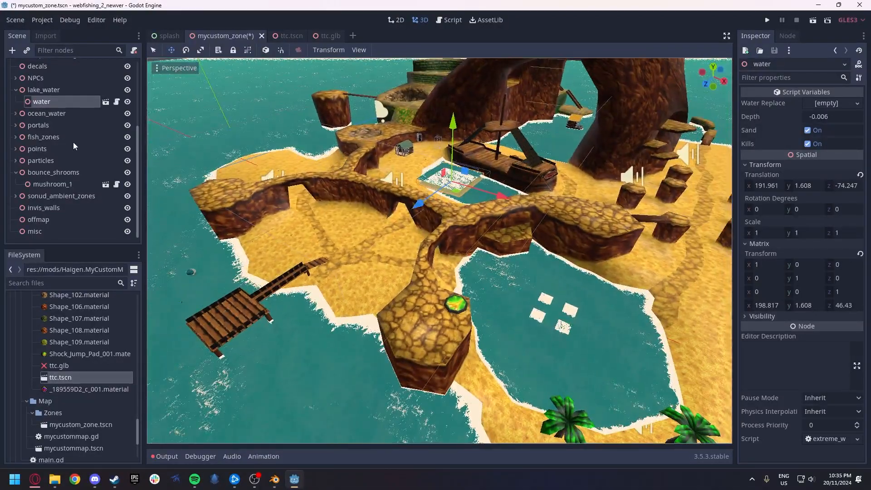
# Expand the ocean_water group and move its water10 plane along the X axis to about -12.1.
pyautogui.click(16, 115)
pyautogui.click(56, 125)
pyautogui.press('s')
pyautogui.moveTo(345, 217); pyautogui.dragTo(380, 219, button='right')
pyautogui.press('a')
pyautogui.moveTo(376, 238); pyautogui.dragTo(293, 227)
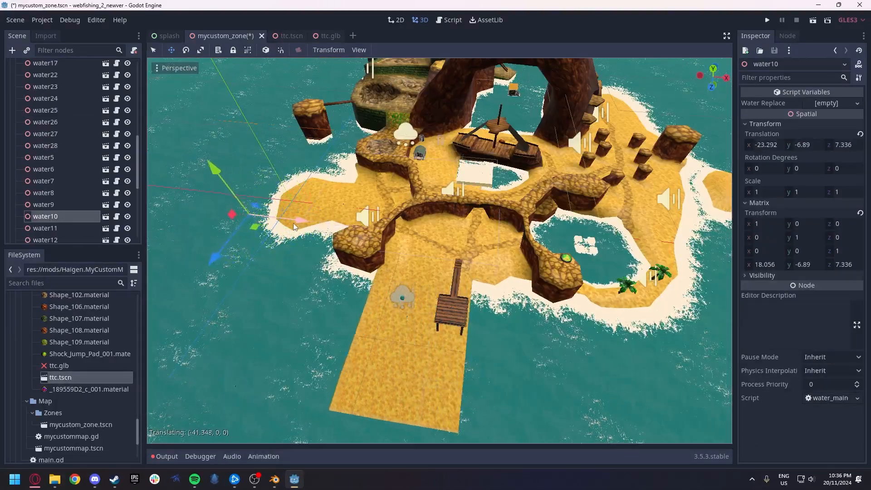
pyautogui.press('Escape')
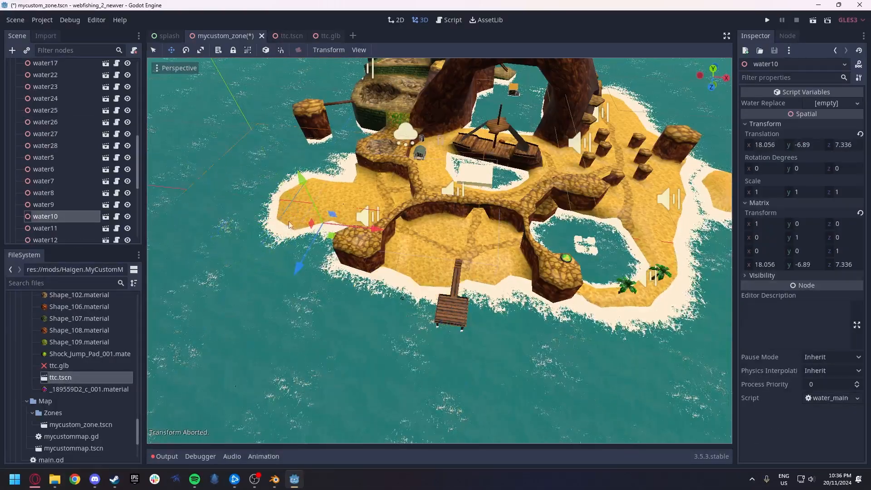
pyautogui.moveTo(367, 231); pyautogui.dragTo(314, 228)
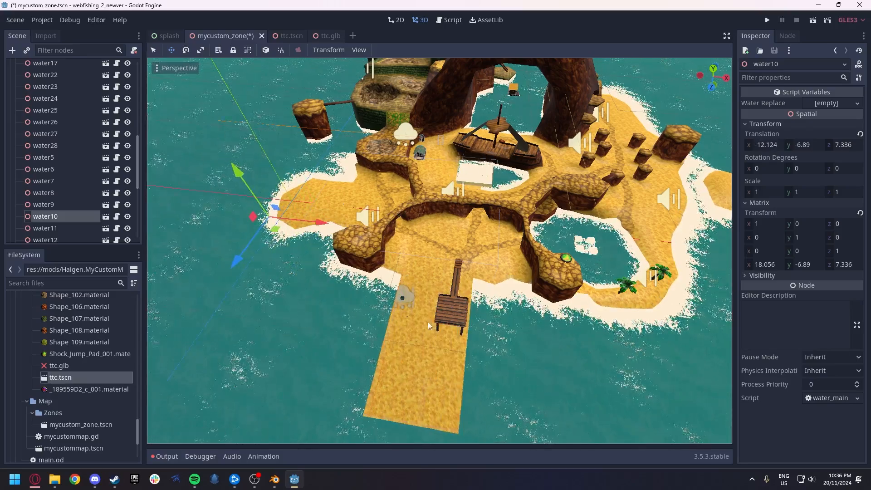
# Move the water11 ocean plane along the X axis to about 264.3.
pyautogui.doubleClick(43, 228)
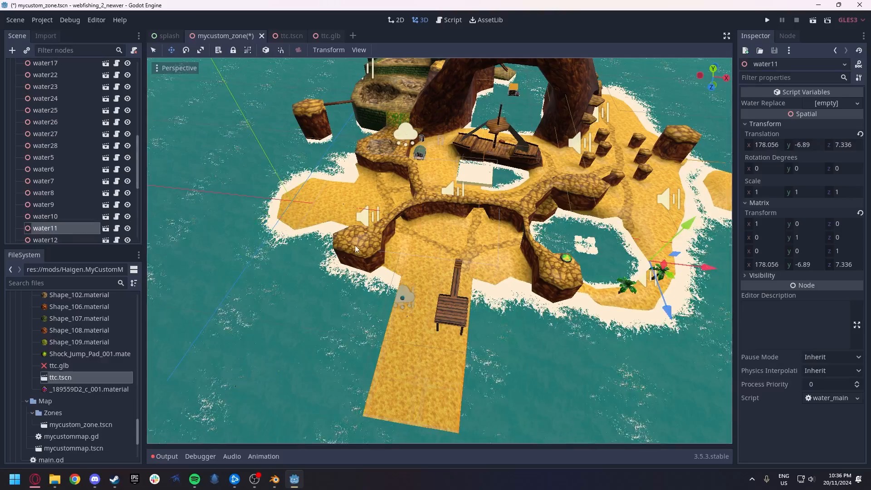
pyautogui.moveTo(485, 159); pyautogui.dragTo(559, 115)
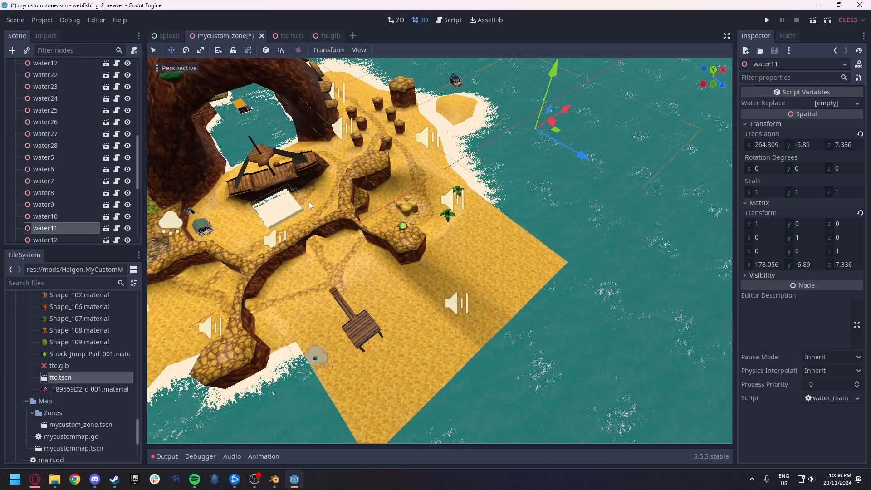
pyautogui.moveTo(426, 233); pyautogui.dragTo(494, 249, button='right')
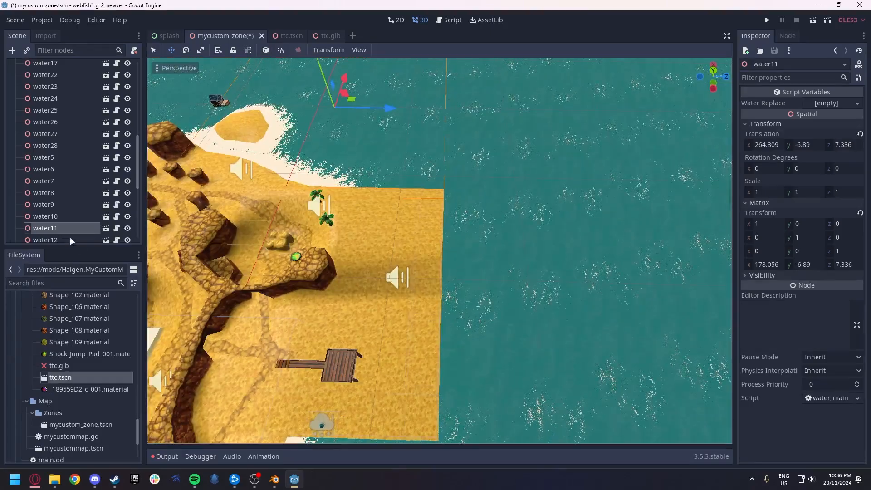
# Move the water20 ocean plane to about X 140.5 and scale it to about 1.57 on X and 1.7 on Z.
pyautogui.scroll(-3, 69, 237)
pyautogui.click(58, 200)
pyautogui.click(59, 208)
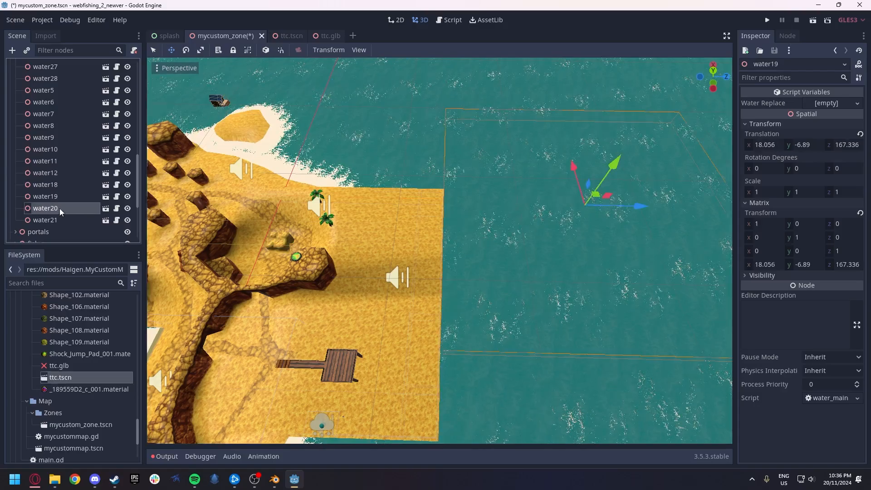
pyautogui.moveTo(291, 241)
pyautogui.mouseDown(button='right')
pyautogui.moveTo(322, 240)
pyautogui.moveTo(292, 243)
pyautogui.moveTo(318, 245)
pyautogui.moveTo(299, 241)
pyautogui.mouseUp(button='right')
pyautogui.moveTo(495, 158); pyautogui.dragTo(489, 173)
pyautogui.hotkey('ctrl', 'z')
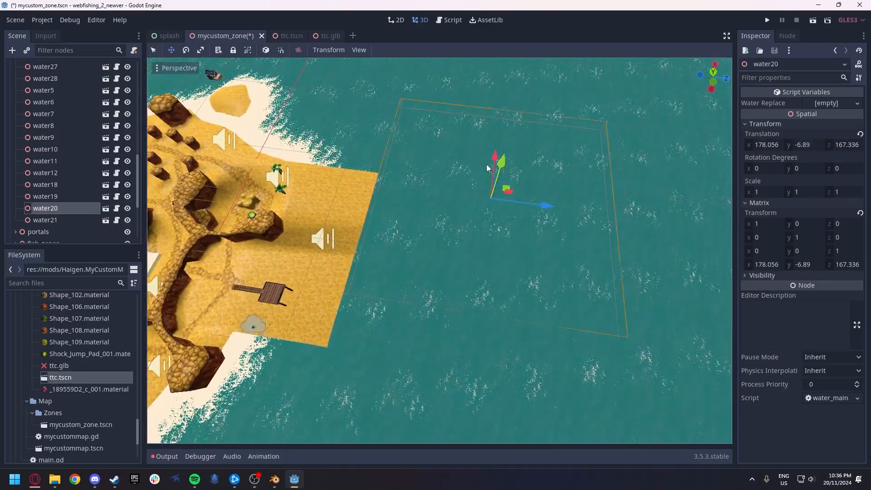
pyautogui.moveTo(473, 147); pyautogui.dragTo(492, 148, button='right')
pyautogui.moveTo(474, 147); pyautogui.dragTo(481, 171)
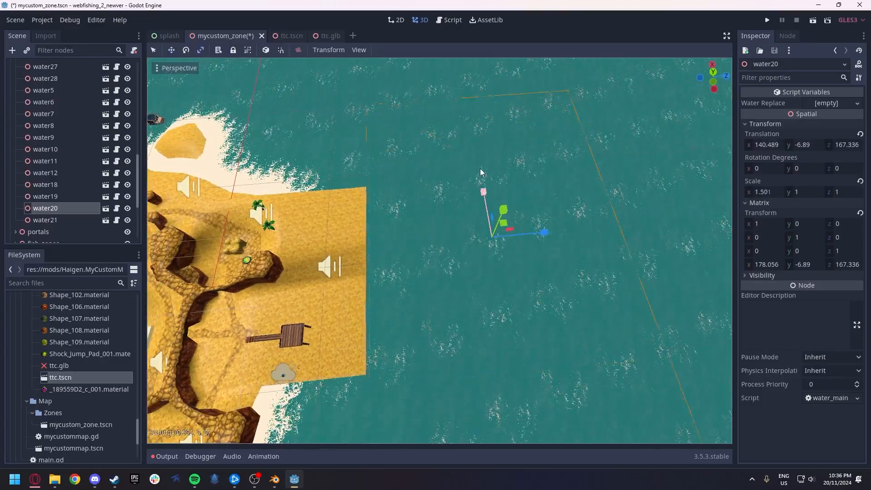
pyautogui.moveTo(544, 232); pyautogui.dragTo(584, 228)
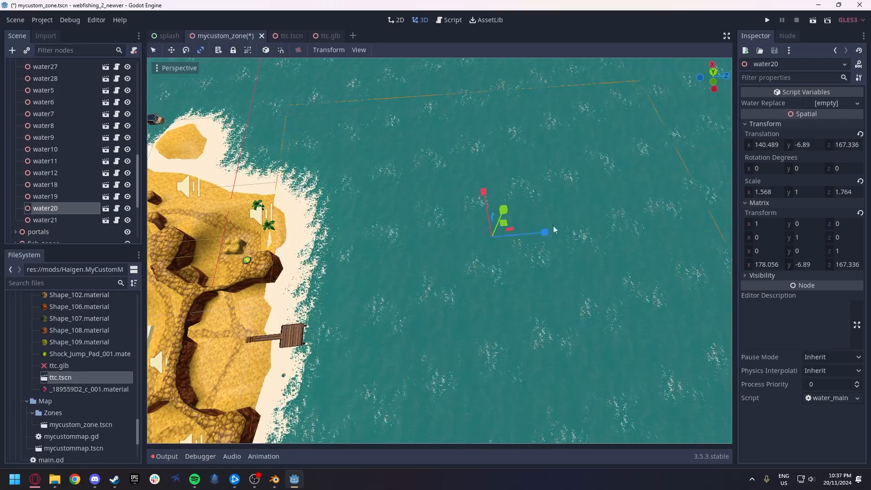
pyautogui.moveTo(554, 228); pyautogui.dragTo(405, 187, button='right')
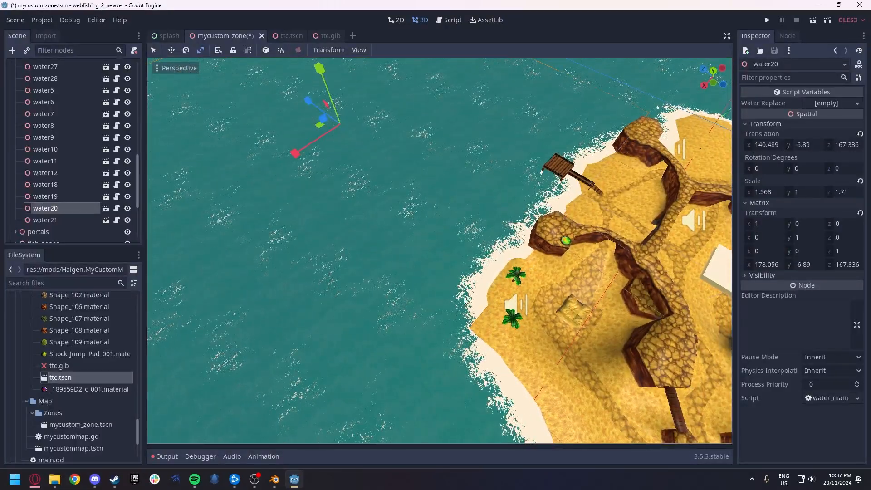
# Duplicate the water20 ocean plane, rotate the copy about the vertical axis and shift it across the open water off the beach.
pyautogui.hotkey('ctrl', 'd')
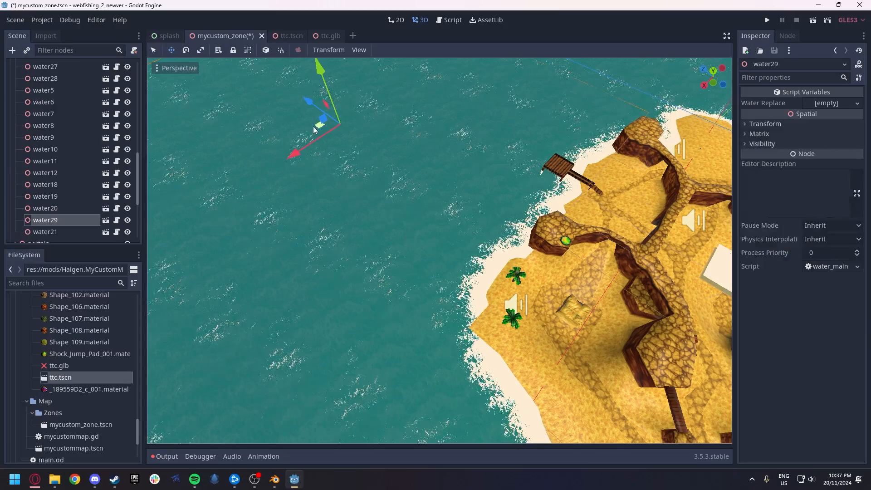
pyautogui.press('e')
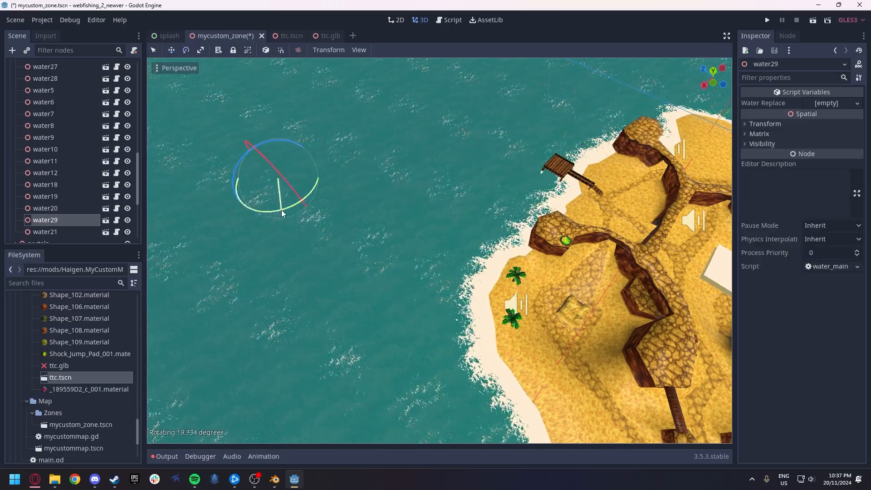
pyautogui.moveTo(281, 209); pyautogui.dragTo(286, 209)
pyautogui.press('w')
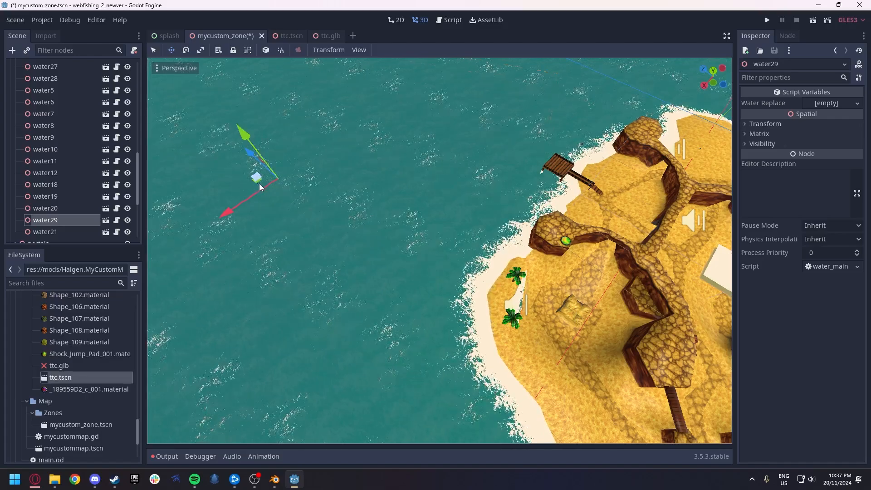
pyautogui.moveTo(324, 239); pyautogui.dragTo(364, 243, button='right')
pyautogui.moveTo(276, 233); pyautogui.dragTo(280, 318)
pyautogui.press('e')
# Move the lake_water group's water plane beside the ship to about X 200, Z -81.9 and rotate it to about -12.4 degrees on Y.
pyautogui.moveTo(279, 317); pyautogui.dragTo(461, 279, button='right')
pyautogui.press('w')
pyautogui.press('w')
pyautogui.press('w')
pyautogui.press('w')
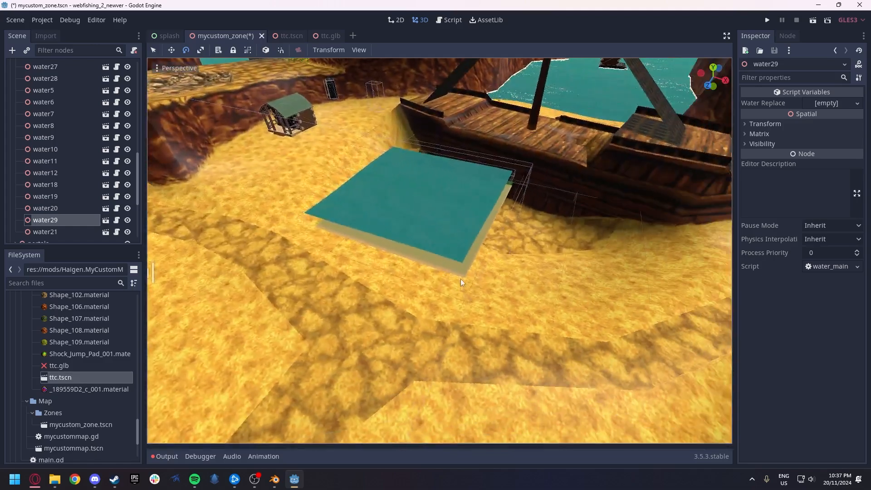
pyautogui.scroll(10, 68, 182)
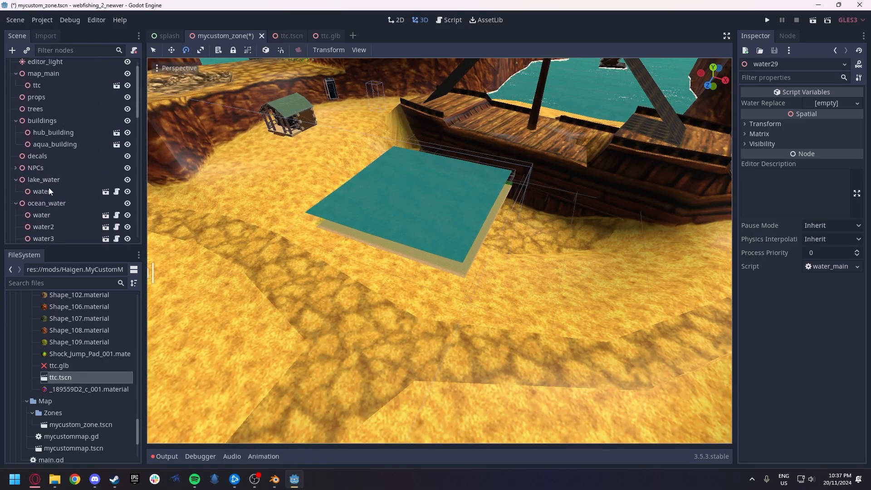
pyautogui.click(41, 191)
pyautogui.press('w')
pyautogui.moveTo(379, 209); pyautogui.dragTo(417, 208, button='right')
pyautogui.moveTo(312, 213); pyautogui.dragTo(376, 263)
pyautogui.press('e')
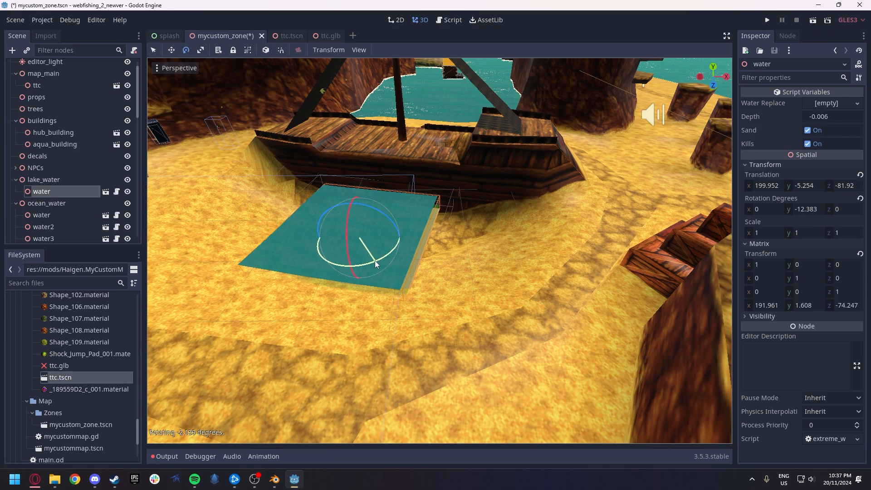
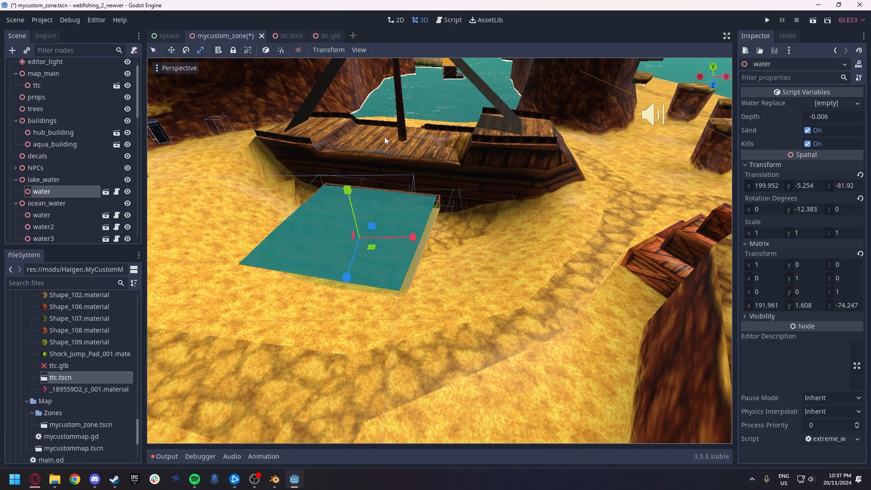
# Switch to local space and scale the lake water plane along the ship's hull to about 2.89 on X and 1.71 on Z.
pyautogui.moveTo(420, 135)
pyautogui.mouseDown(button='right')
pyautogui.moveTo(449, 130)
pyautogui.moveTo(420, 135)
pyautogui.mouseUp(button='right')
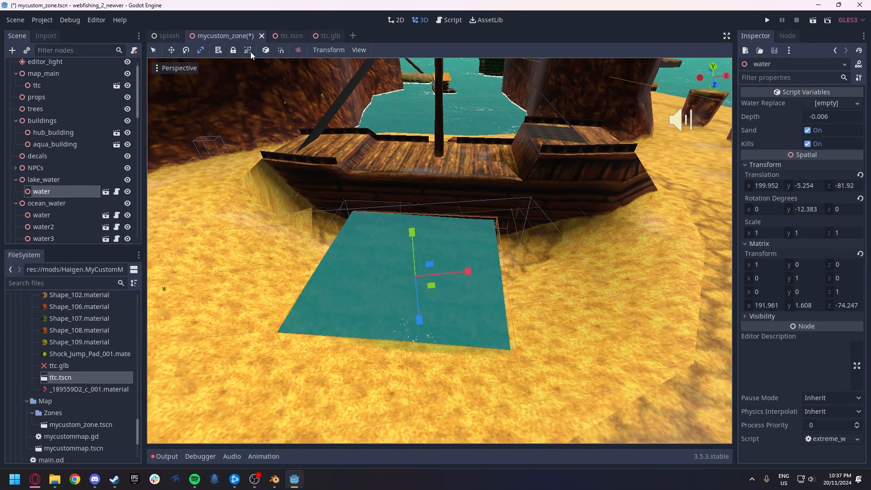
pyautogui.click(267, 51)
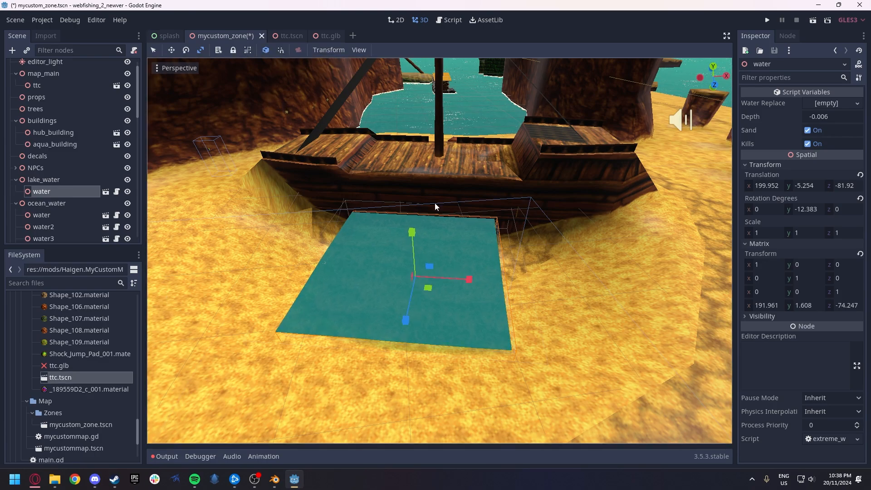
pyautogui.moveTo(469, 283); pyautogui.dragTo(563, 287)
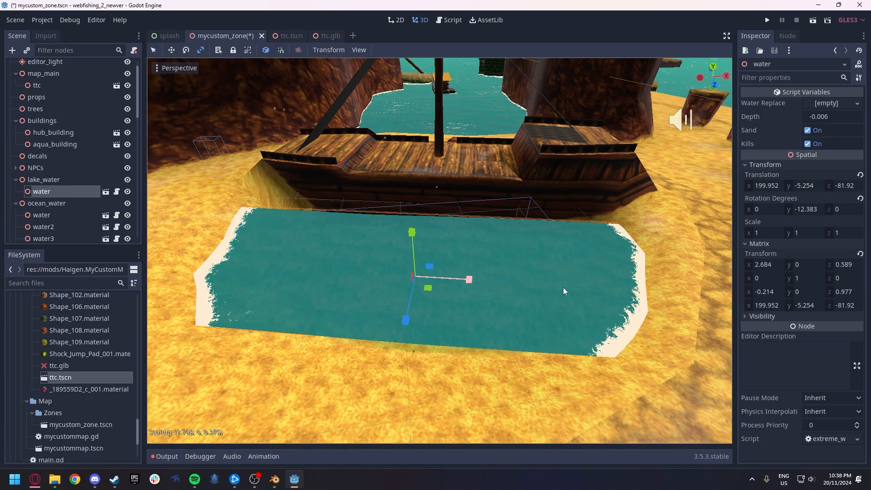
pyautogui.moveTo(563, 287); pyautogui.dragTo(483, 271, button='right')
pyautogui.moveTo(483, 271); pyautogui.dragTo(407, 253)
pyautogui.moveTo(407, 253); pyautogui.dragTo(407, 253, button='right')
# Raise the lake water plane beside the ship to about Y -3.9.
pyautogui.press('s')
pyautogui.press('w')
pyautogui.press('w')
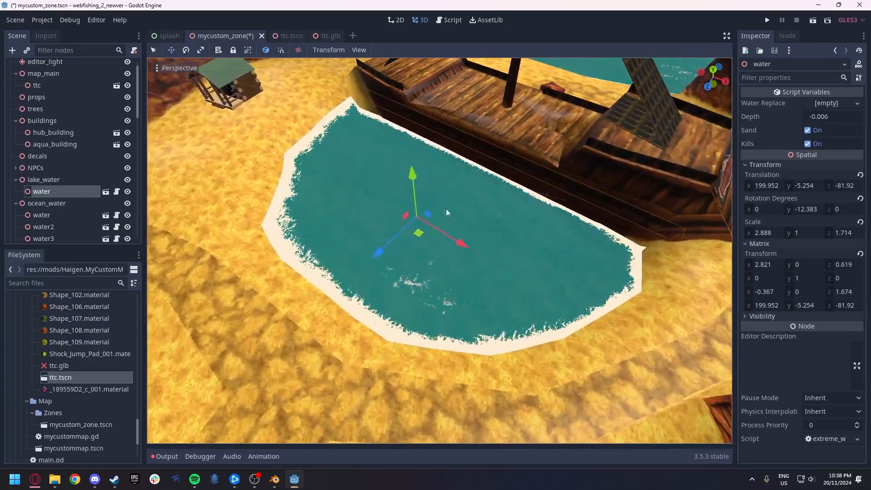
pyautogui.moveTo(413, 188)
pyautogui.mouseDown()
pyautogui.moveTo(410, 168)
pyautogui.moveTo(409, 176)
pyautogui.mouseUp()
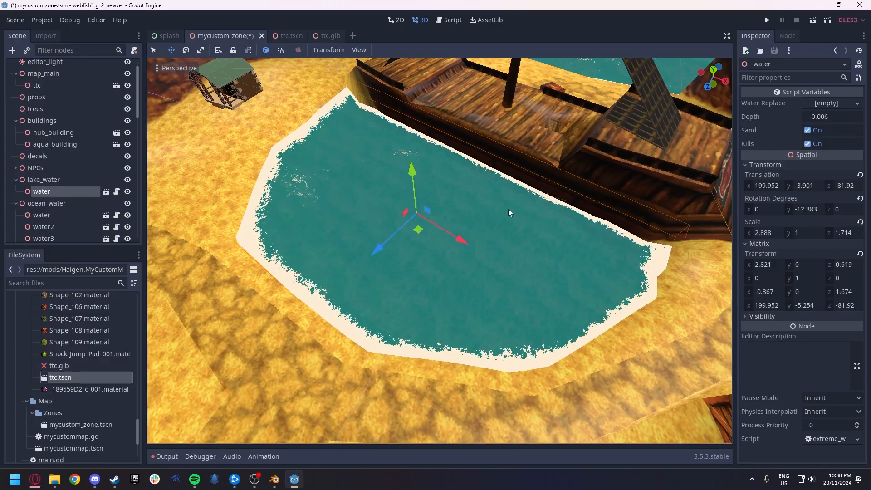
# Duplicate the lake water surface beside the ship and move the copy up over the hexagonal pit on the raised rock.
pyautogui.press('d')
pyautogui.moveTo(508, 209); pyautogui.dragTo(508, 208, button='right')
pyautogui.press('a')
pyautogui.press('s')
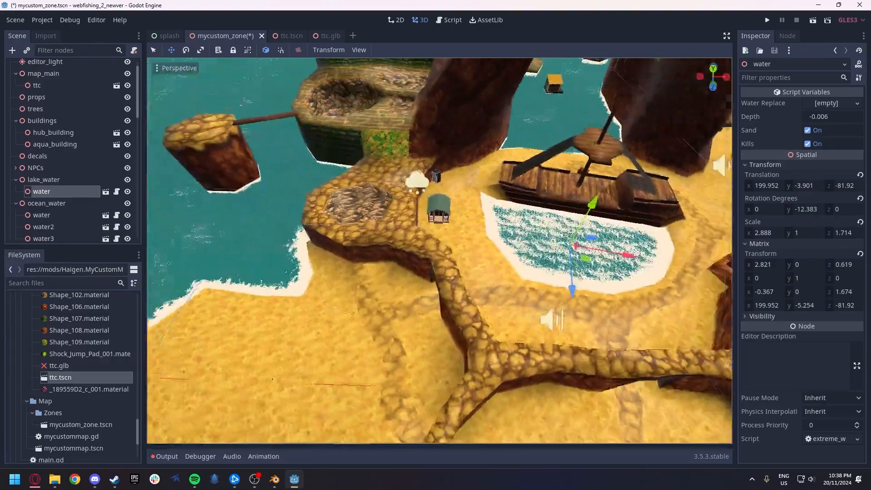
pyautogui.moveTo(584, 238); pyautogui.dragTo(584, 237, button='right')
pyautogui.hotkey('ctrl', 'd')
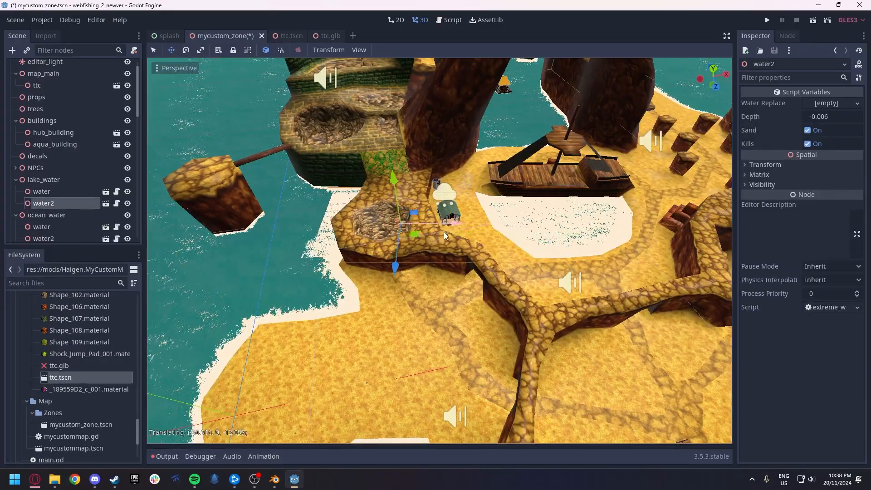
pyautogui.moveTo(389, 193); pyautogui.dragTo(387, 160)
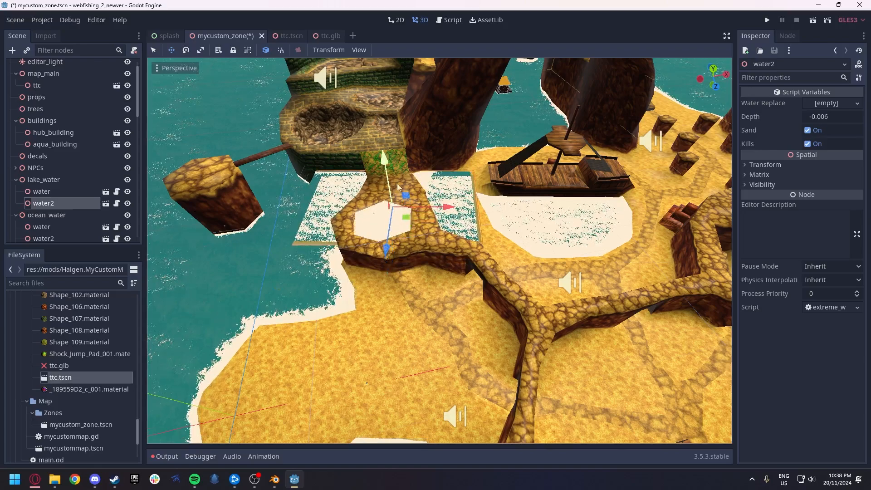
# Scale the water2 copy down to the hexagonal pit, then adjust its position and height so it fills the pit.
pyautogui.moveTo(405, 195); pyautogui.dragTo(386, 256)
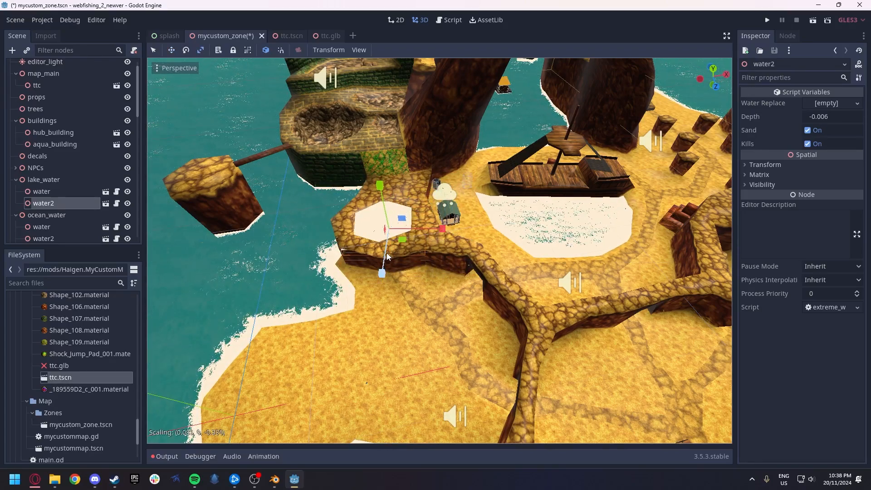
pyautogui.moveTo(363, 254); pyautogui.dragTo(429, 258, button='middle')
pyautogui.scroll(8, 394, 255)
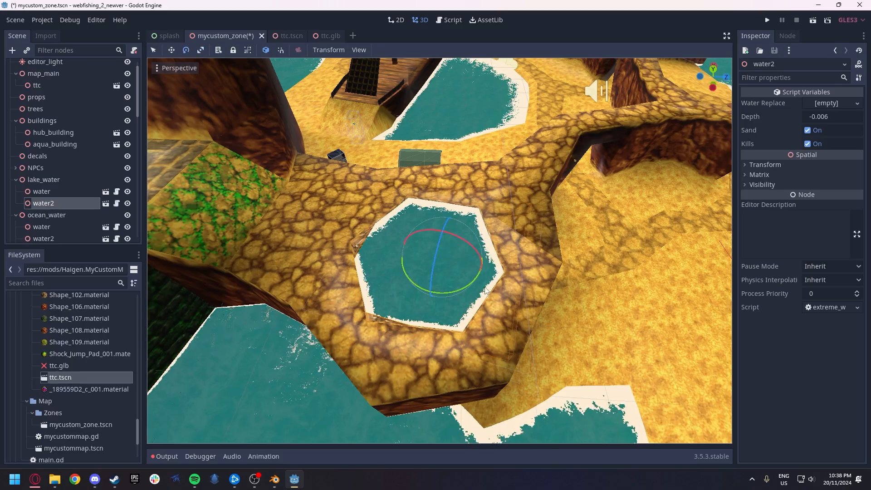
pyautogui.press('w')
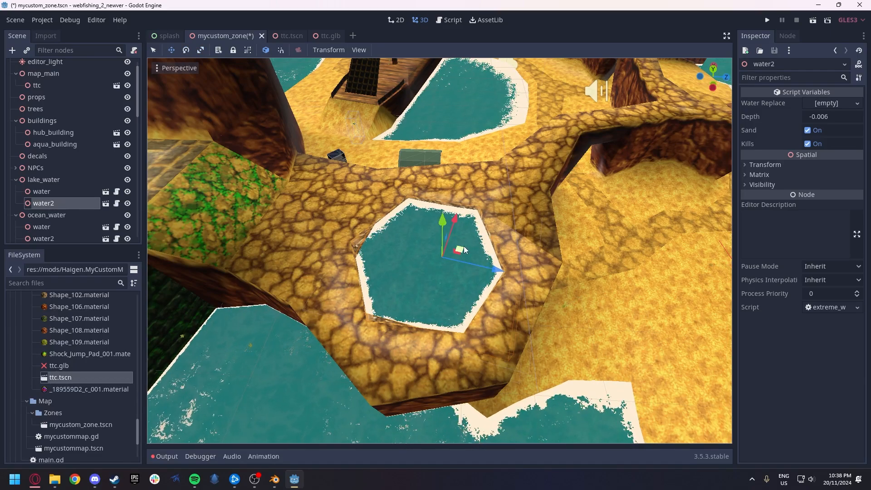
pyautogui.moveTo(464, 245); pyautogui.dragTo(451, 248)
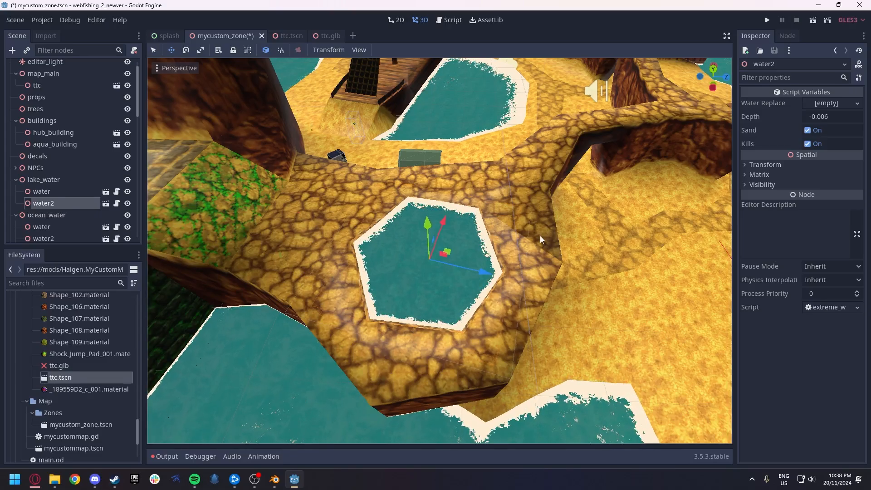
pyautogui.moveTo(540, 236)
pyautogui.mouseDown(button='right')
pyautogui.moveTo(254, 241)
pyautogui.moveTo(540, 240)
pyautogui.mouseUp(button='right')
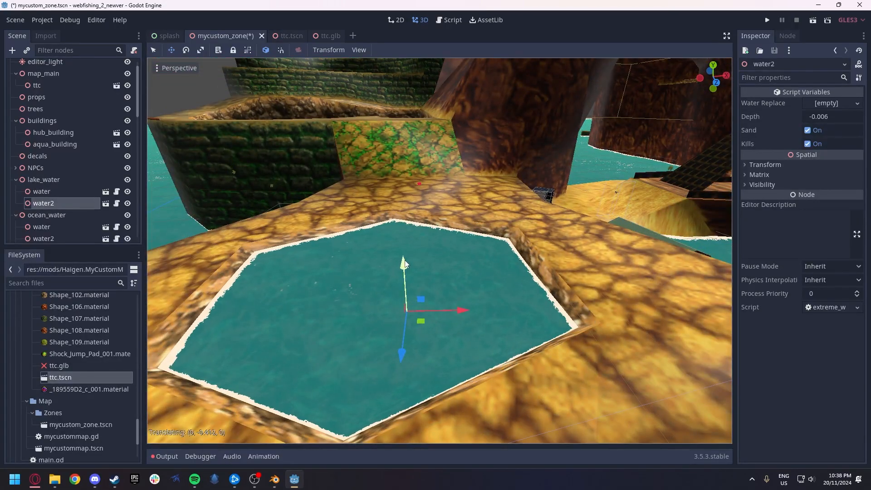
pyautogui.moveTo(412, 260); pyautogui.dragTo(379, 236, button='right')
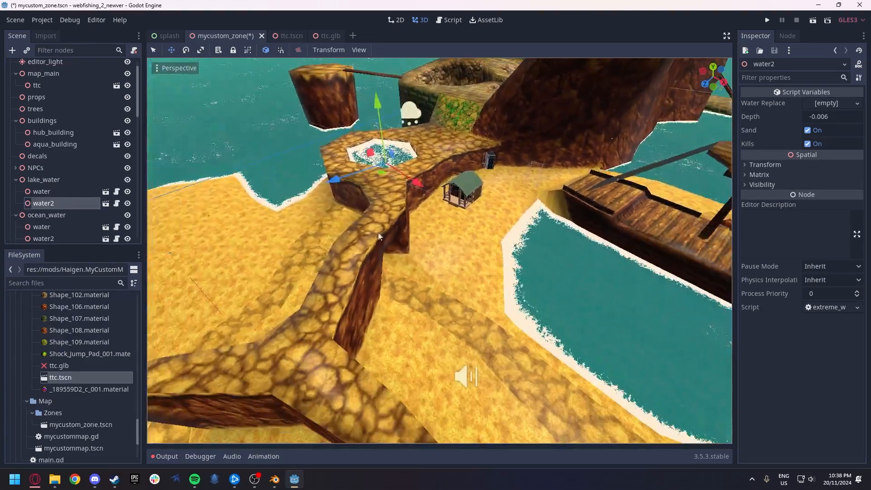
# Move aqua_building from the small island onto the main beach, to about x 122.6, z 10.
pyautogui.click(62, 155)
pyautogui.doubleClick(61, 146)
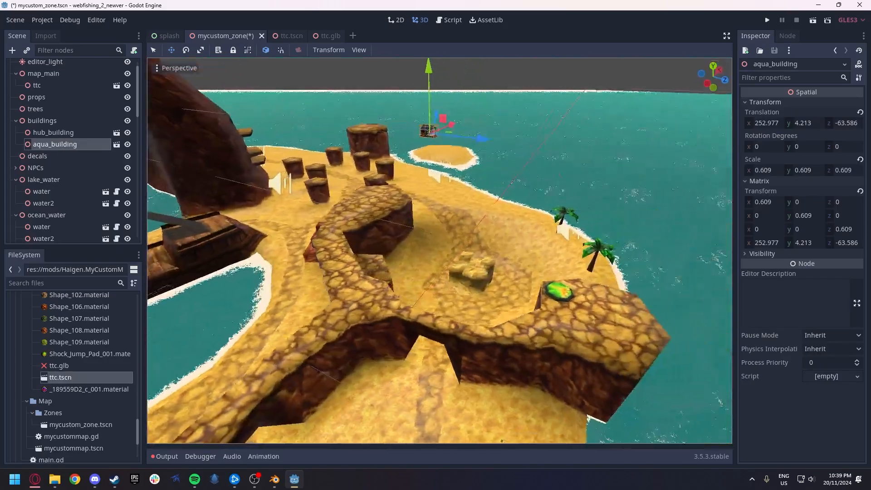
pyautogui.moveTo(387, 199)
pyautogui.mouseDown(button='right')
pyautogui.moveTo(379, 188)
pyautogui.moveTo(353, 192)
pyautogui.moveTo(387, 200)
pyautogui.mouseUp(button='right')
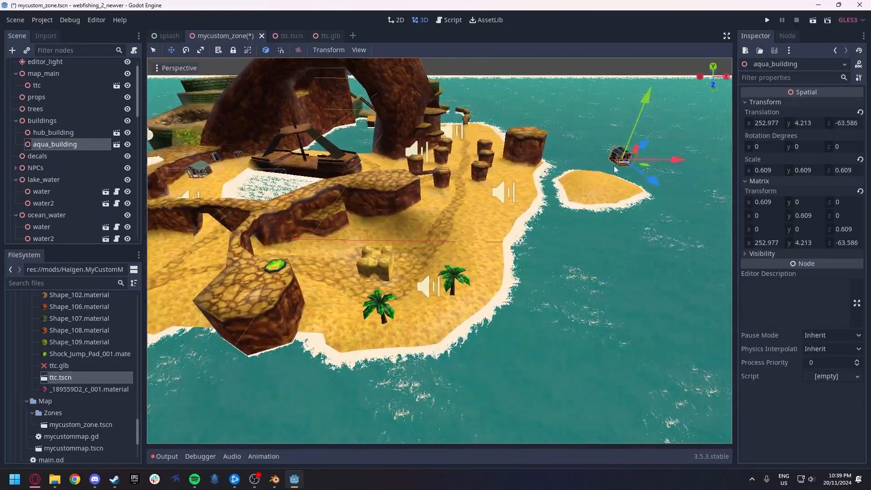
pyautogui.moveTo(480, 249); pyautogui.dragTo(361, 249)
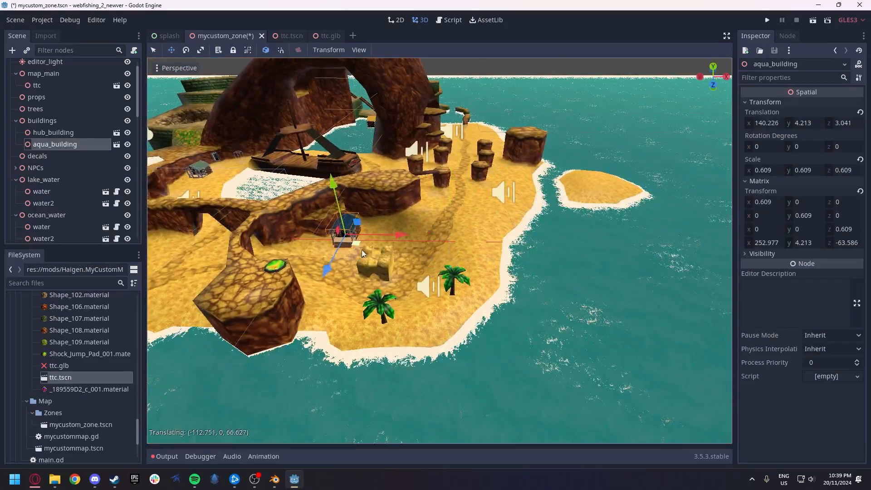
pyautogui.moveTo(304, 261); pyautogui.dragTo(265, 250, button='right')
pyautogui.press('w')
pyautogui.moveTo(439, 251); pyautogui.dragTo(463, 256, button='right')
pyautogui.press('s')
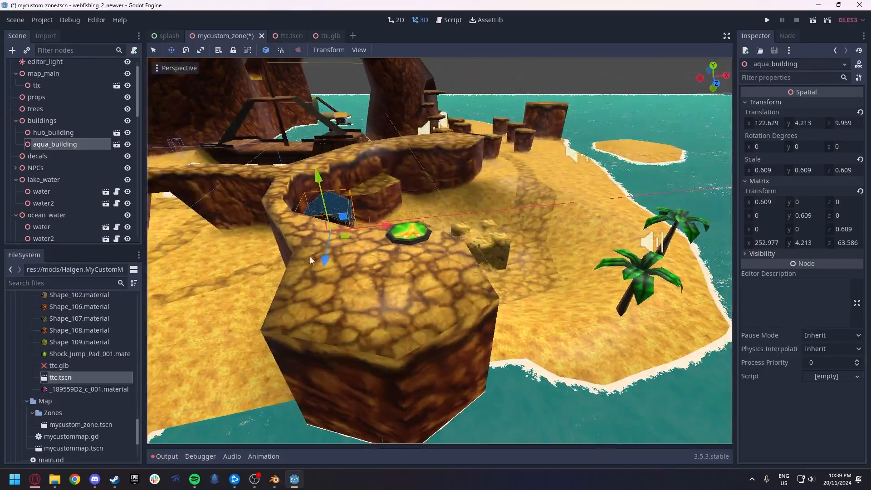
# Delete the aqua_building node from the scene.
pyautogui.press('Delete')
pyautogui.click(412, 246)
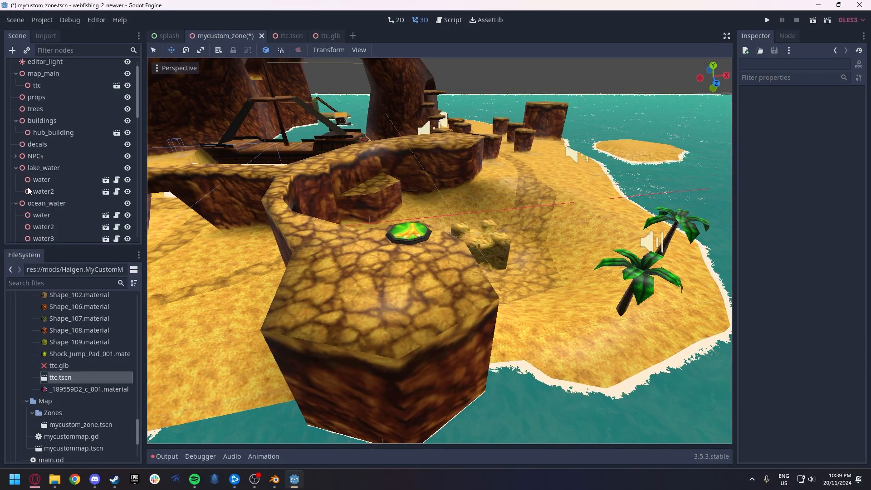
# Collapse the water node groups in the scene tree, check the points group, and expand the portals group.
pyautogui.scroll(-10, 28, 187)
pyautogui.scroll(10, 31, 181)
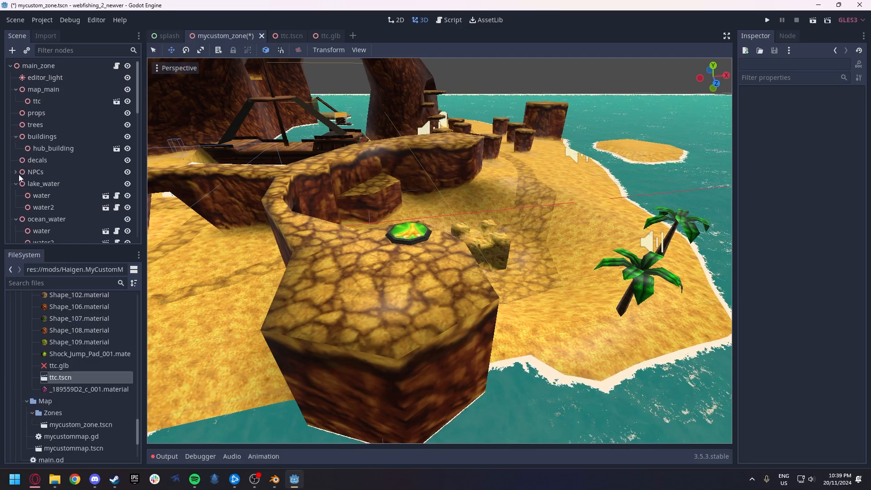
pyautogui.scroll(-3, 19, 194)
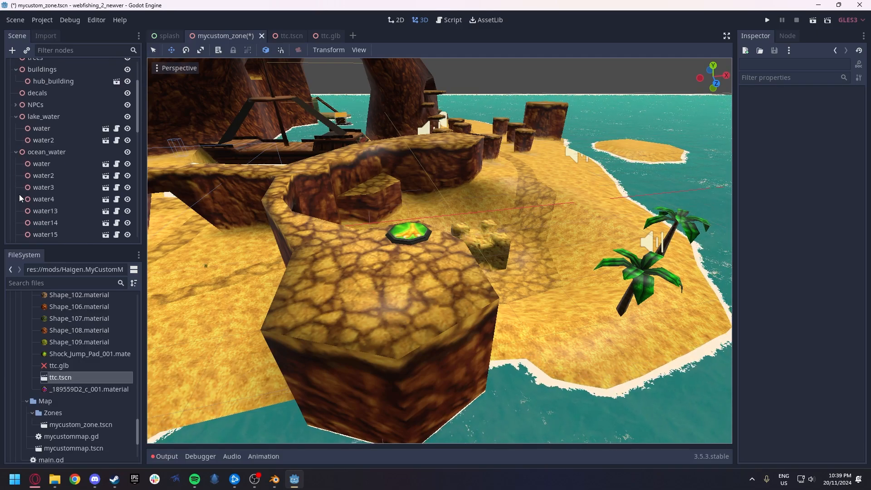
pyautogui.scroll(2, 19, 193)
pyautogui.click(15, 163)
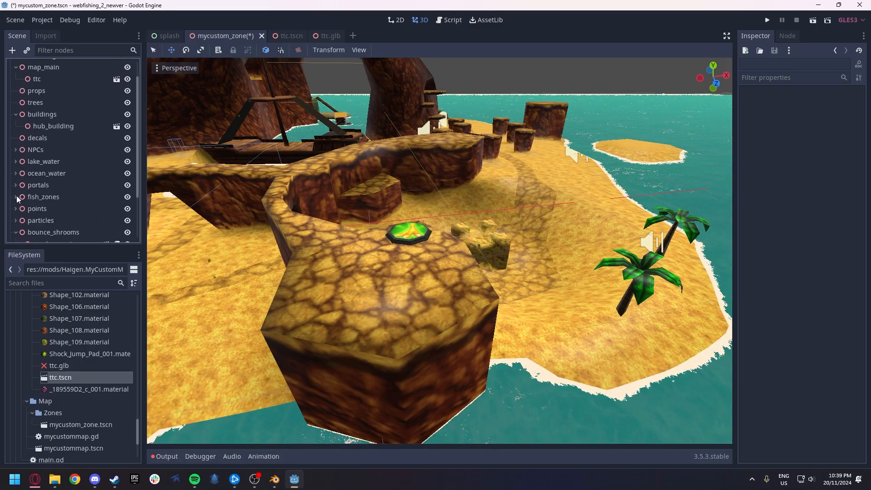
pyautogui.click(16, 209)
pyautogui.scroll(-3, 17, 199)
pyautogui.click(22, 142)
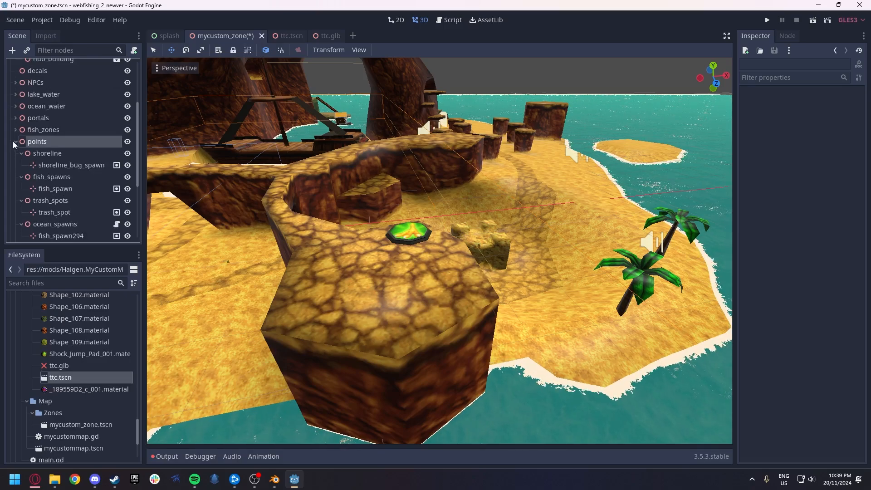
pyautogui.click(16, 141)
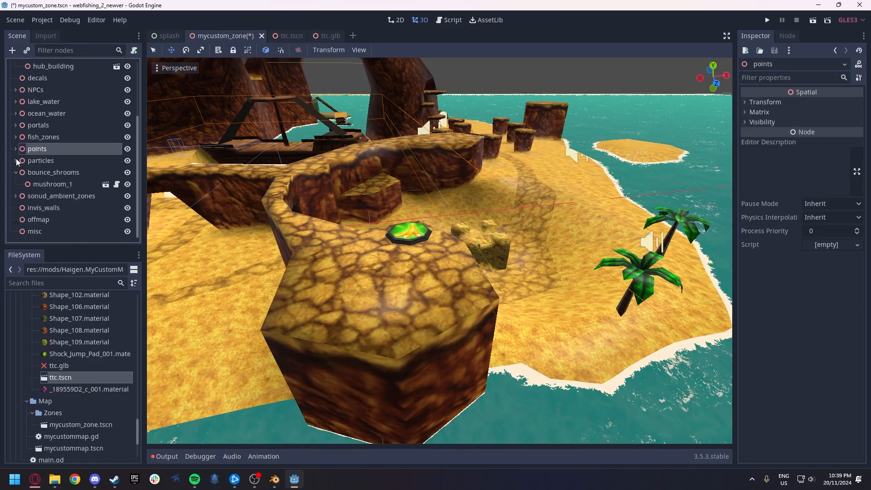
pyautogui.click(15, 126)
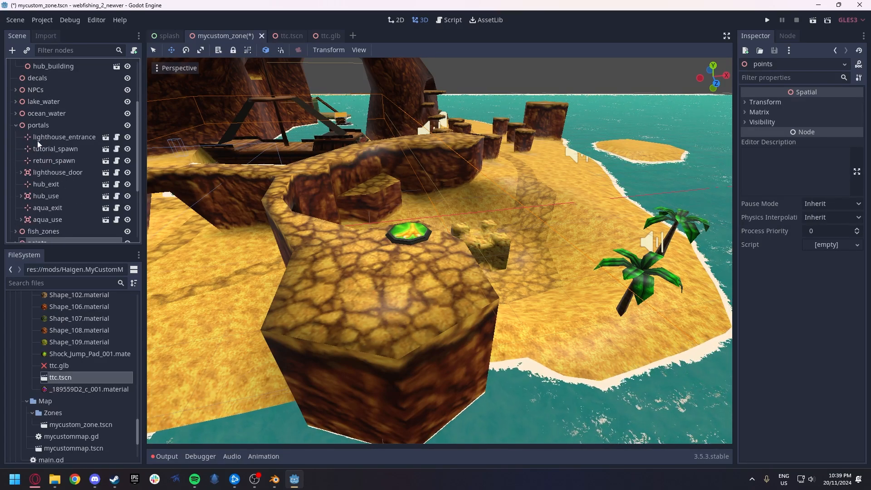
pyautogui.scroll(-2, 52, 195)
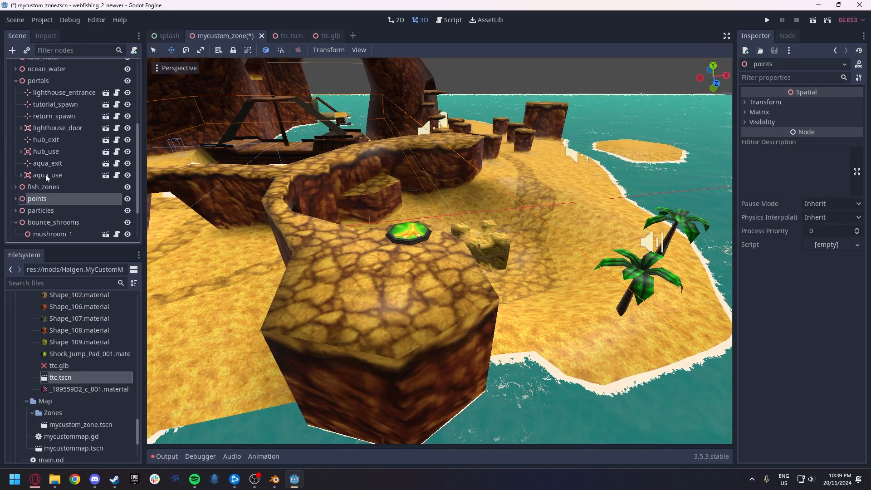
# Move the aqua_use portal trigger above the sand castle, to about x 144.1, z 12.8.
pyautogui.doubleClick(41, 175)
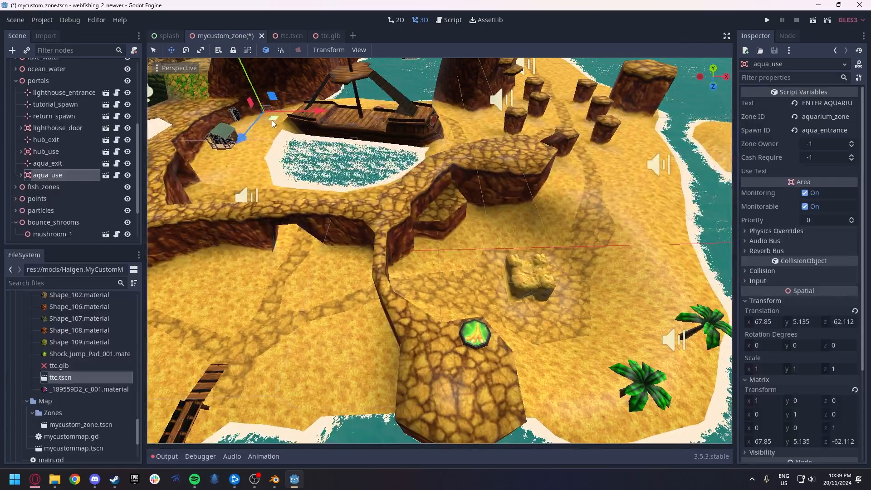
pyautogui.moveTo(271, 120); pyautogui.dragTo(562, 312)
pyautogui.press('w')
pyautogui.moveTo(562, 312); pyautogui.dragTo(554, 286, button='right')
pyautogui.press('s')
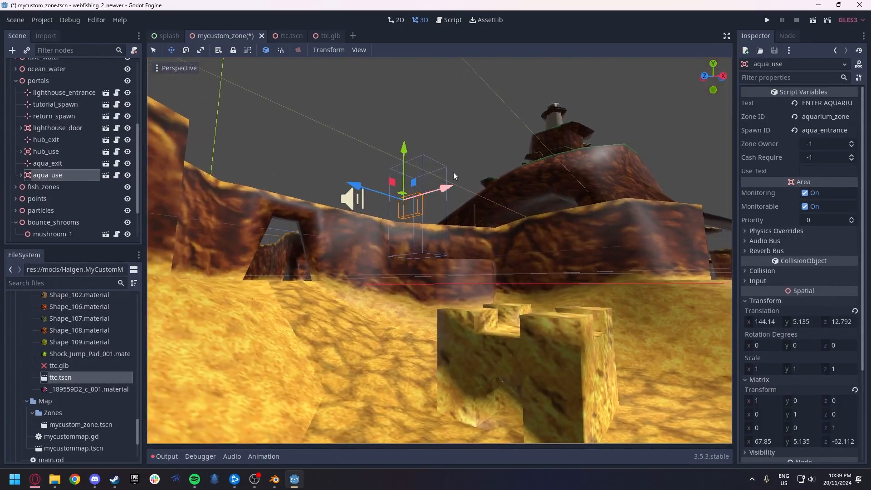
# Lower aqua_use to about y -6.2 and shift it to the sand castle's doorway at about x 147.1, z 9.4.
pyautogui.moveTo(493, 380); pyautogui.dragTo(487, 390)
pyautogui.press('s')
pyautogui.moveTo(486, 390); pyautogui.dragTo(404, 254, button='right')
pyautogui.press('w')
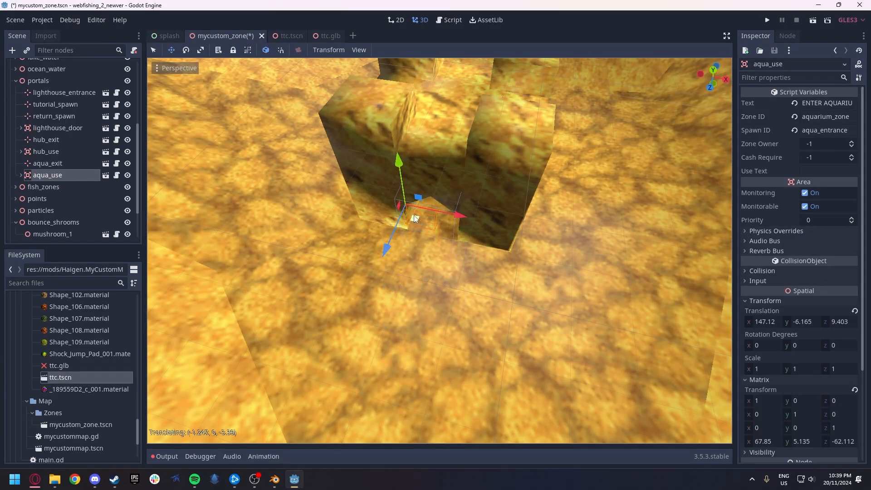
# Fine-tune aqua_use inside the castle doorway to about x 147.09, y -7.17, z 9.46.
pyautogui.moveTo(417, 231); pyautogui.dragTo(416, 236)
pyautogui.press('a')
pyautogui.moveTo(416, 236); pyautogui.dragTo(385, 236, button='right')
pyautogui.press('w')
pyautogui.press('d')
pyautogui.press('s')
pyautogui.press('w')
pyautogui.press('s')
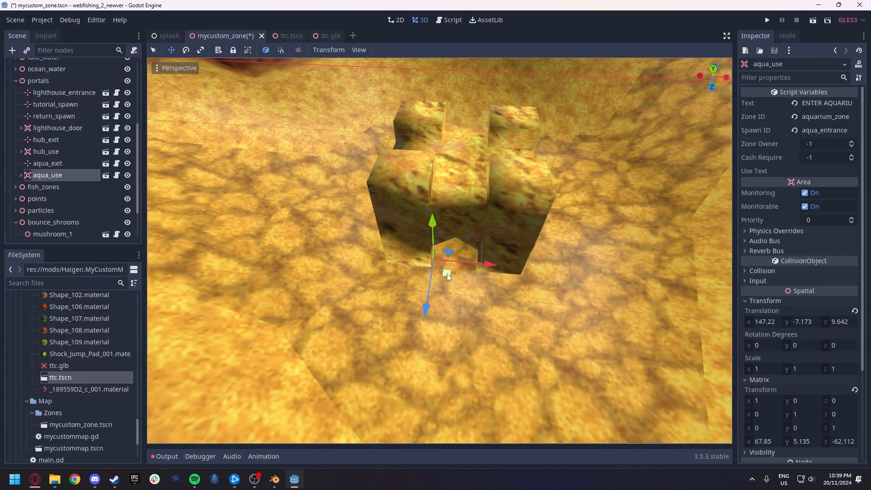
pyautogui.scroll(-10, 446, 274)
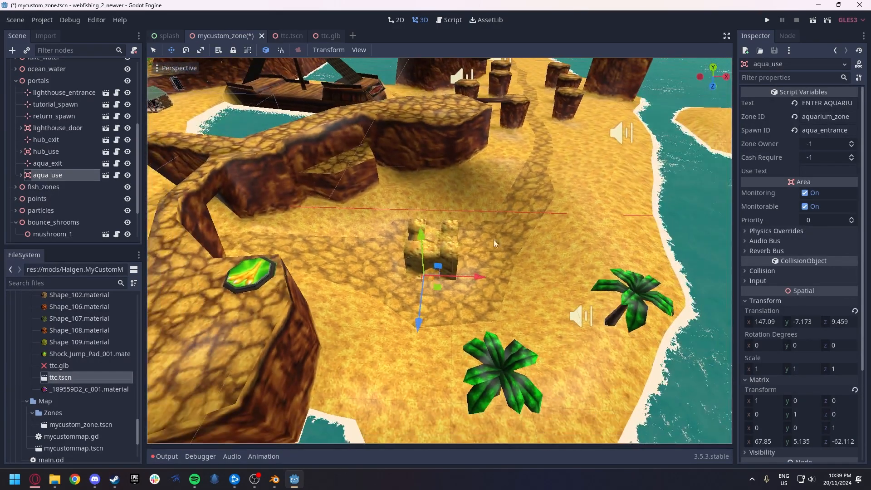
# Move the aqua_exit spawn point in front of the sand castle, to about x 149.9, y -0.64, z 15.3.
pyautogui.doubleClick(50, 163)
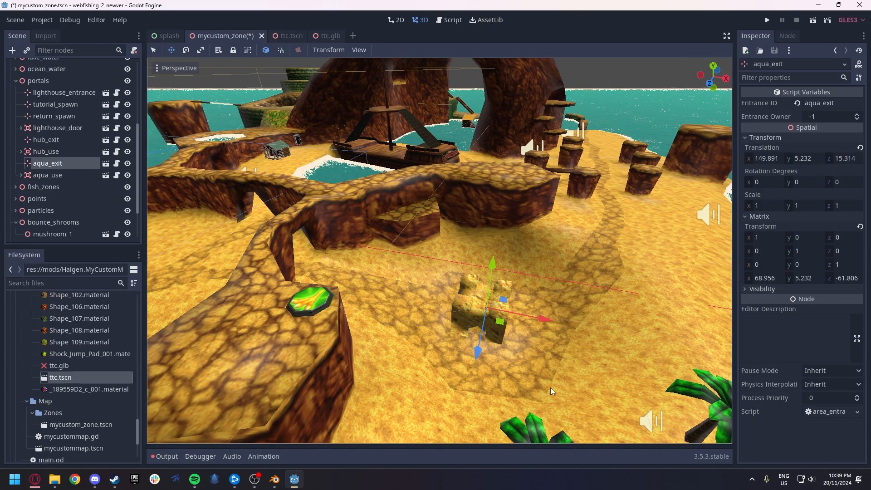
pyautogui.press('w')
pyautogui.press('d')
pyautogui.moveTo(550, 390); pyautogui.dragTo(476, 412, button='right')
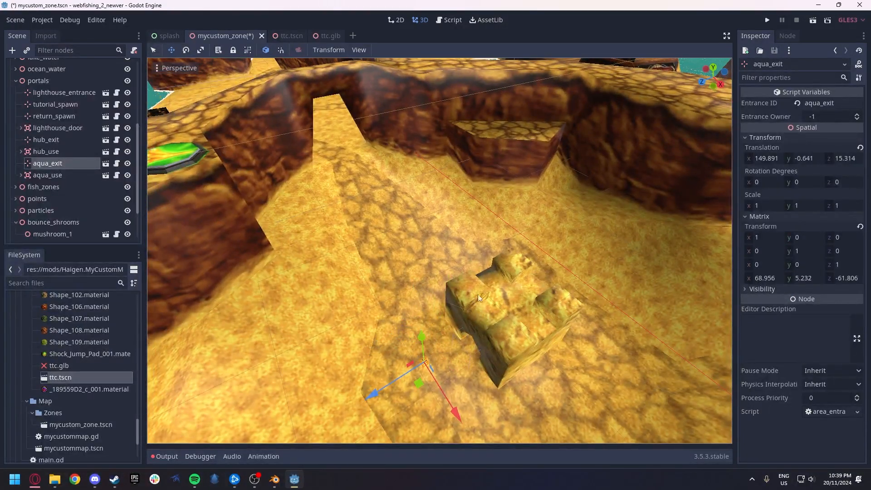
pyautogui.press('w')
pyautogui.moveTo(489, 241)
pyautogui.mouseDown(button='right')
pyautogui.moveTo(501, 266)
pyautogui.moveTo(510, 258)
pyautogui.moveTo(489, 242)
pyautogui.mouseUp(button='right')
pyautogui.press('s')
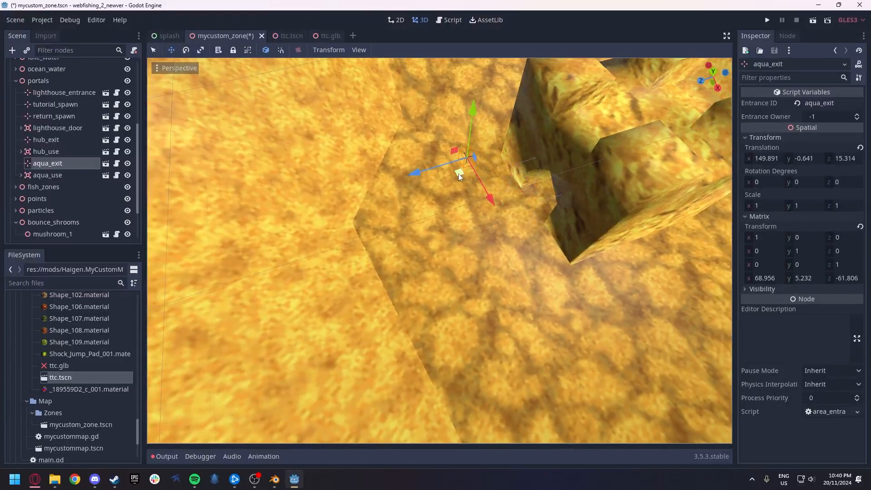
# Refine aqua_exit so it sits just outside the castle doorway at about x 149.03, y -4.45, z 14.38.
pyautogui.moveTo(458, 173); pyautogui.dragTo(523, 172)
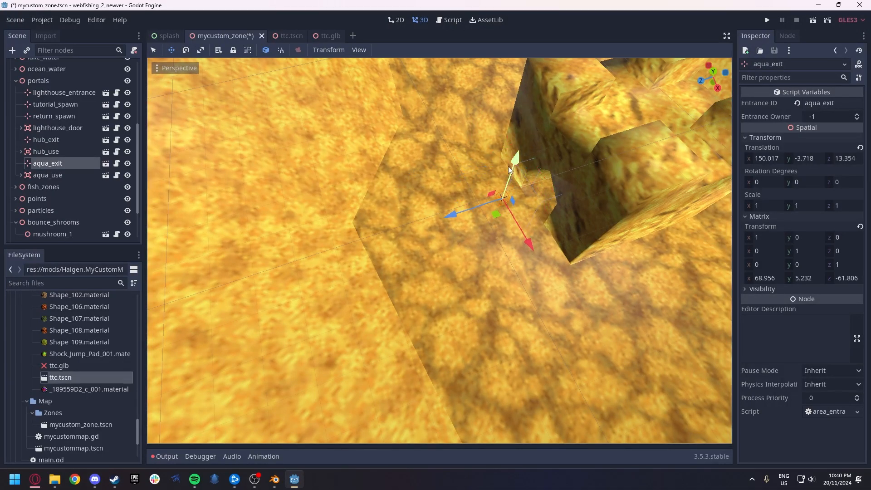
pyautogui.press('a')
pyautogui.moveTo(439, 194)
pyautogui.mouseDown(button='right')
pyautogui.moveTo(458, 204)
pyautogui.moveTo(503, 154)
pyautogui.moveTo(439, 194)
pyautogui.mouseUp(button='right')
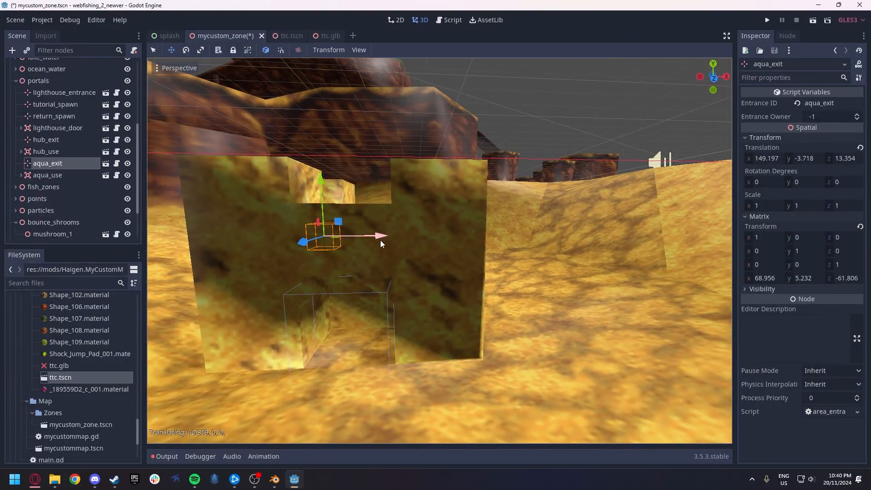
pyautogui.moveTo(304, 246); pyautogui.dragTo(305, 261)
pyautogui.press('d')
pyautogui.moveTo(383, 216)
pyautogui.mouseDown(button='right')
pyautogui.moveTo(338, 229)
pyautogui.moveTo(383, 216)
pyautogui.mouseUp(button='right')
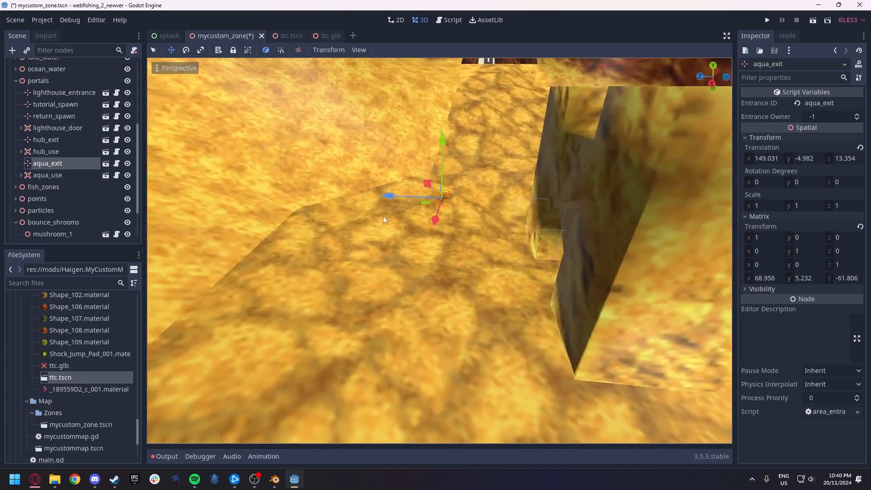
pyautogui.moveTo(406, 124); pyautogui.dragTo(406, 120)
pyautogui.moveTo(279, 140)
pyautogui.mouseDown(button='right')
pyautogui.moveTo(381, 168)
pyautogui.moveTo(280, 139)
pyautogui.mouseUp(button='right')
pyautogui.press('a')
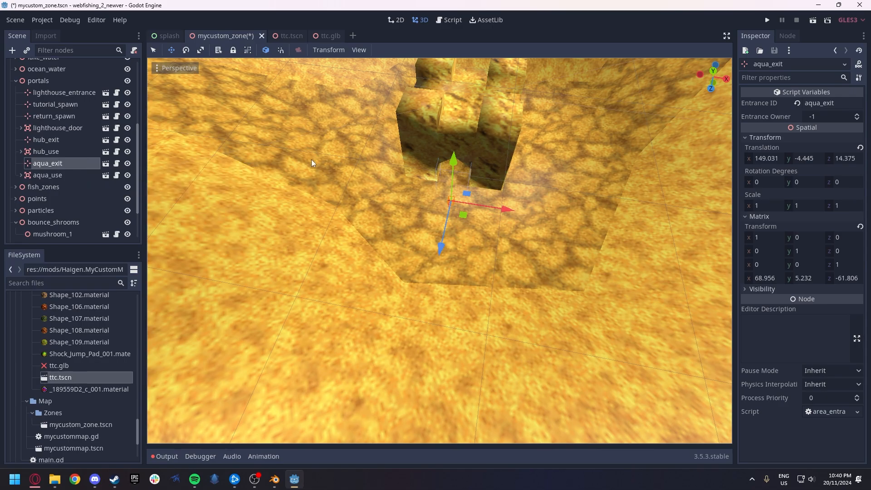
# Move the hub_use portal down to the green-roofed hut, at about x 57.48, y 0.25, z -48.52.
pyautogui.moveTo(311, 160); pyautogui.dragTo(252, 81, button='right')
pyautogui.press('w')
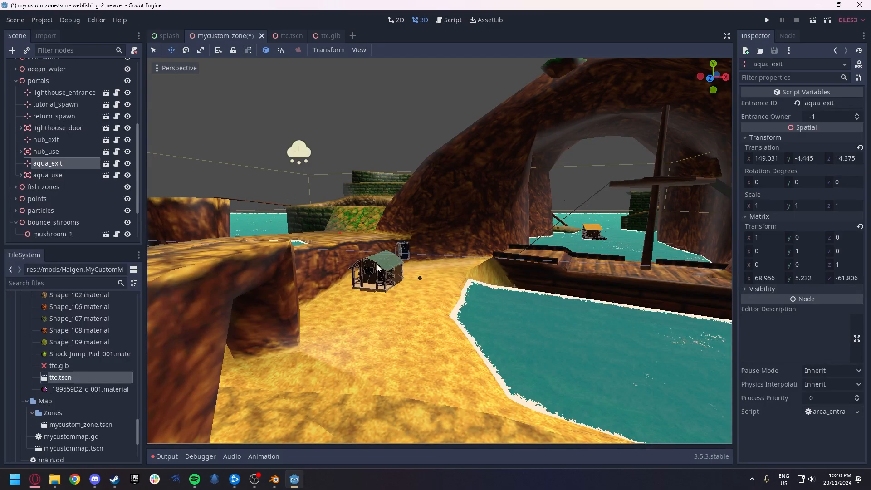
pyautogui.doubleClick(51, 152)
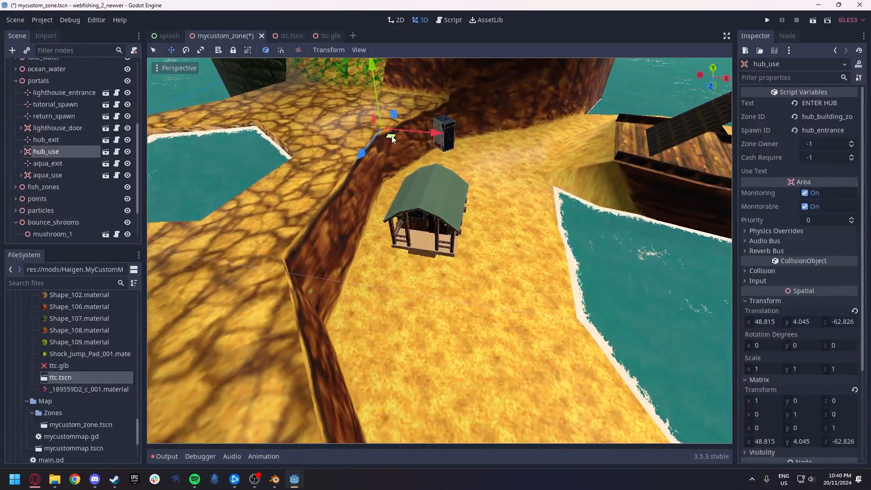
pyautogui.moveTo(393, 139); pyautogui.dragTo(434, 219)
pyautogui.moveTo(412, 149); pyautogui.dragTo(414, 185)
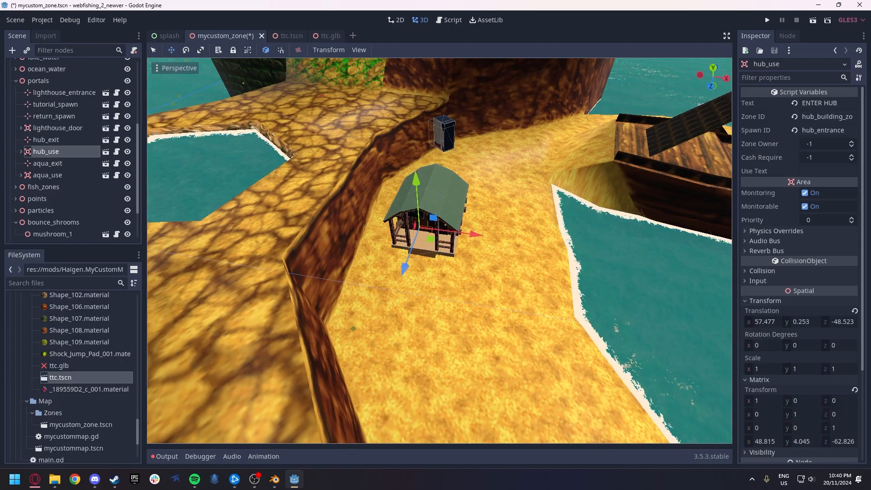
# Fine-tune hub_use inside the hut's front porch to about x 57.51, y 3.16, z -45.33.
pyautogui.press('w')
pyautogui.moveTo(414, 185)
pyautogui.mouseDown(button='right')
pyautogui.moveTo(406, 200)
pyautogui.moveTo(415, 168)
pyautogui.mouseUp(button='right')
pyautogui.moveTo(505, 172); pyautogui.dragTo(497, 214, button='right')
pyautogui.press('s')
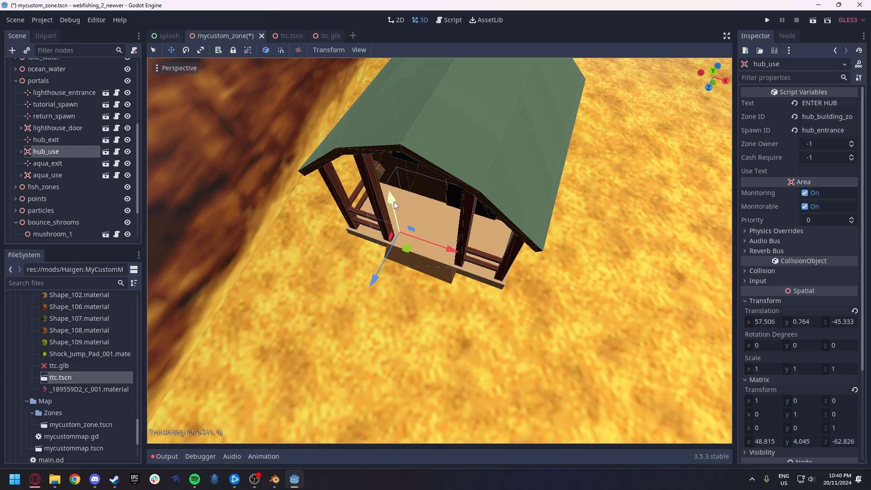
pyautogui.moveTo(393, 198); pyautogui.dragTo(401, 170)
pyautogui.moveTo(405, 205); pyautogui.dragTo(405, 210)
pyautogui.press('w')
pyautogui.moveTo(405, 210); pyautogui.dragTo(409, 145, button='right')
pyautogui.press('s')
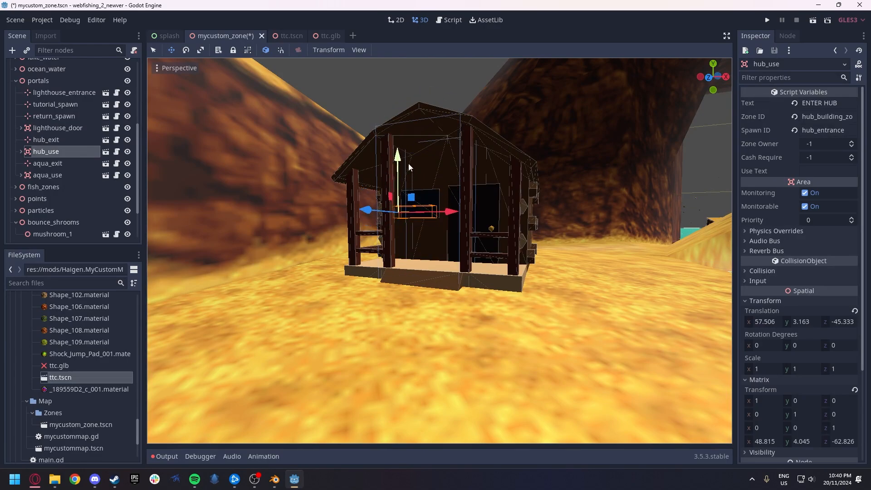
# Move the hub_exit spawn point into the sandy area in front of the hut, at about x 63.06, z -36.88.
pyautogui.scroll(-5, 408, 164)
pyautogui.moveTo(409, 164); pyautogui.dragTo(523, 176, button='middle')
pyautogui.click(85, 166)
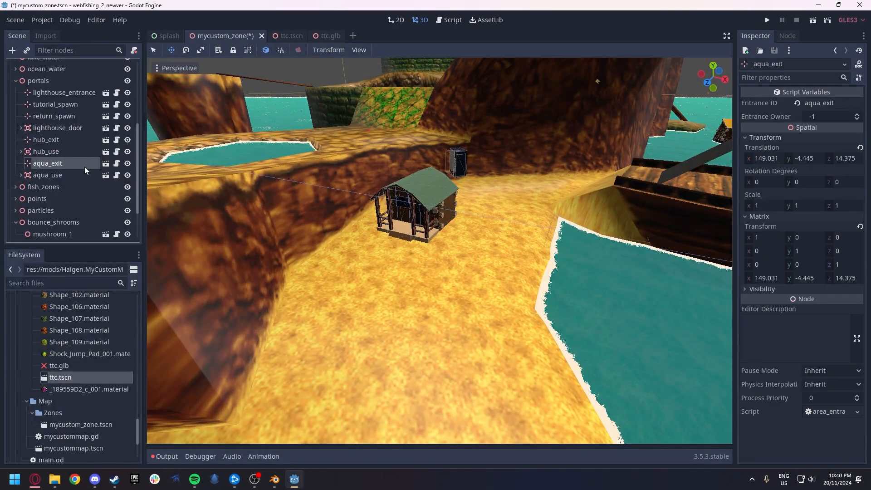
pyautogui.click(48, 142)
pyautogui.moveTo(332, 156)
pyautogui.mouseDown(button='right')
pyautogui.moveTo(333, 172)
pyautogui.moveTo(332, 157)
pyautogui.mouseUp(button='right')
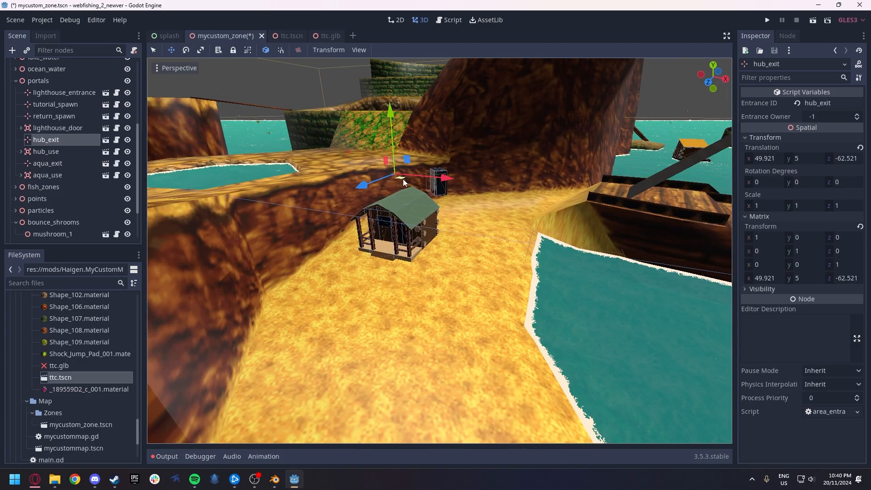
pyautogui.moveTo(388, 290); pyautogui.dragTo(388, 291)
pyautogui.moveTo(388, 291); pyautogui.dragTo(154, 353, button='right')
pyautogui.press('w')
pyautogui.press('d')
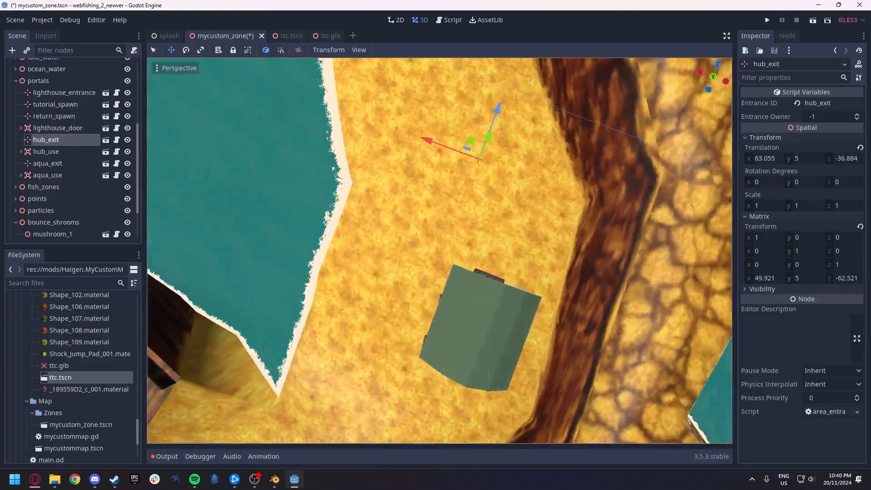
# Refine hub_exit so it sits just outside the hut's porch at about x 59.59, y 3.56, z -41.67.
pyautogui.moveTo(475, 147); pyautogui.dragTo(493, 222)
pyautogui.moveTo(492, 223); pyautogui.dragTo(723, 123, button='right')
pyautogui.press('w')
pyautogui.press('a')
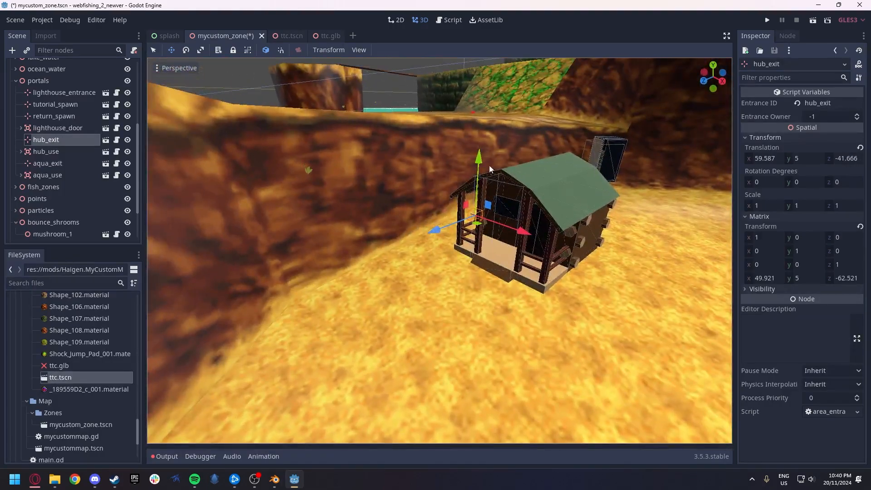
pyautogui.press('d')
pyautogui.moveTo(480, 186); pyautogui.dragTo(373, 200, button='right')
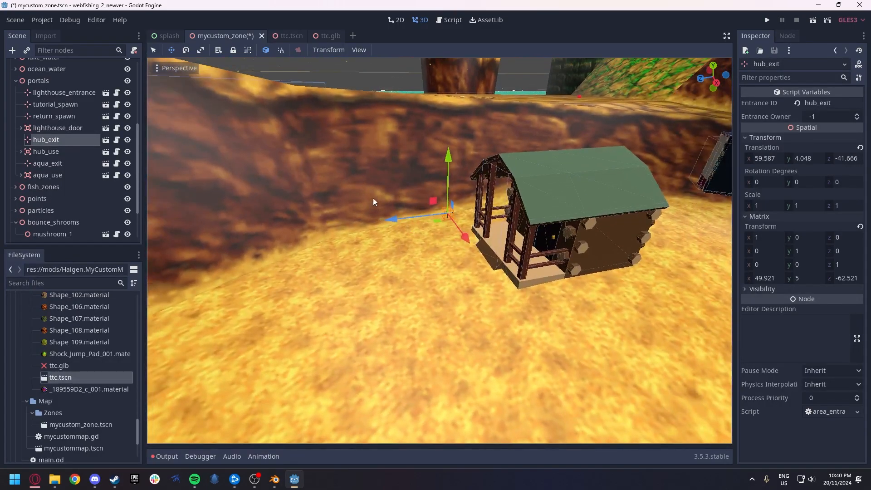
pyautogui.moveTo(446, 163); pyautogui.dragTo(446, 175)
pyautogui.press('a')
pyautogui.moveTo(447, 175); pyautogui.dragTo(546, 174, button='right')
pyautogui.press('s')
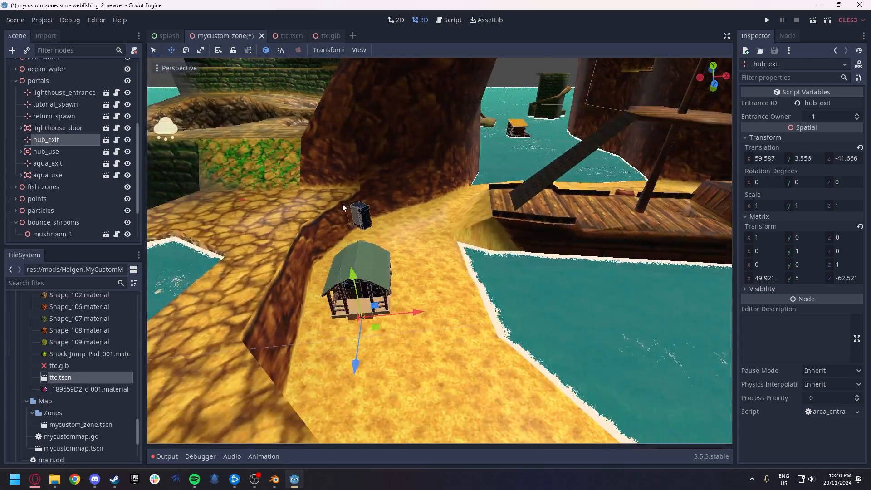
# Move the npc_vending machine across the map to the beach's rock wall, at about x 112.09, z 2.13.
pyautogui.scroll(5, 51, 179)
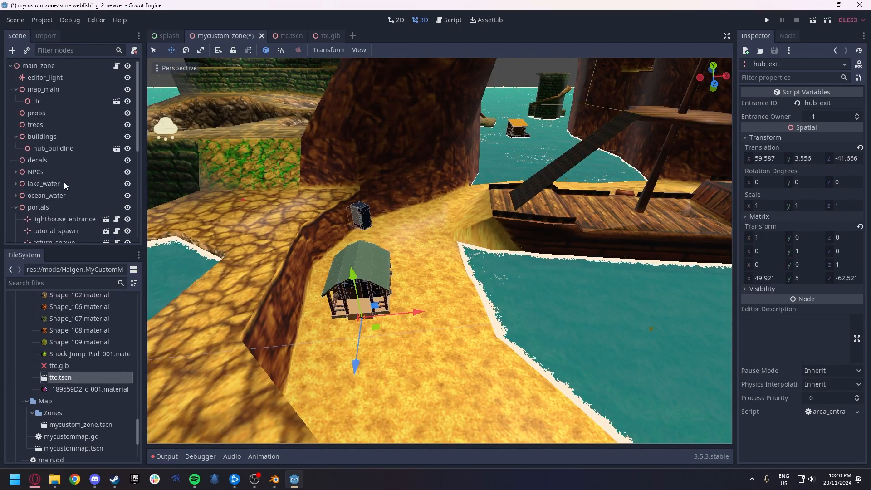
pyautogui.click(15, 172)
pyautogui.scroll(-3, 50, 190)
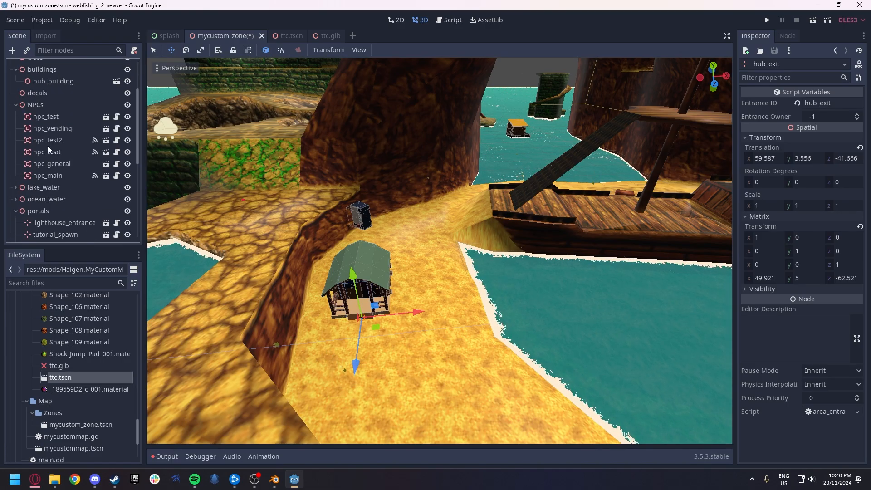
pyautogui.click(49, 129)
pyautogui.press('s')
pyautogui.moveTo(330, 155)
pyautogui.mouseDown(button='right')
pyautogui.moveTo(342, 195)
pyautogui.moveTo(330, 154)
pyautogui.mouseUp(button='right')
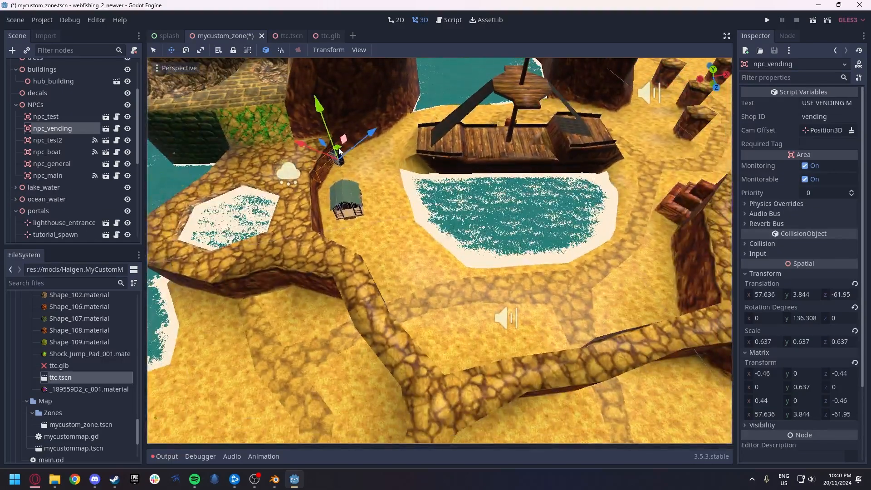
pyautogui.moveTo(336, 151); pyautogui.dragTo(690, 357)
# Lower npc_vending onto the sand beside the rock wall, to about y 1.58.
pyautogui.press('w')
pyautogui.moveTo(691, 357); pyautogui.dragTo(731, 413, button='right')
pyautogui.moveTo(412, 213); pyautogui.dragTo(387, 213, button='right')
pyautogui.press('d')
pyautogui.moveTo(473, 260); pyautogui.dragTo(549, 287)
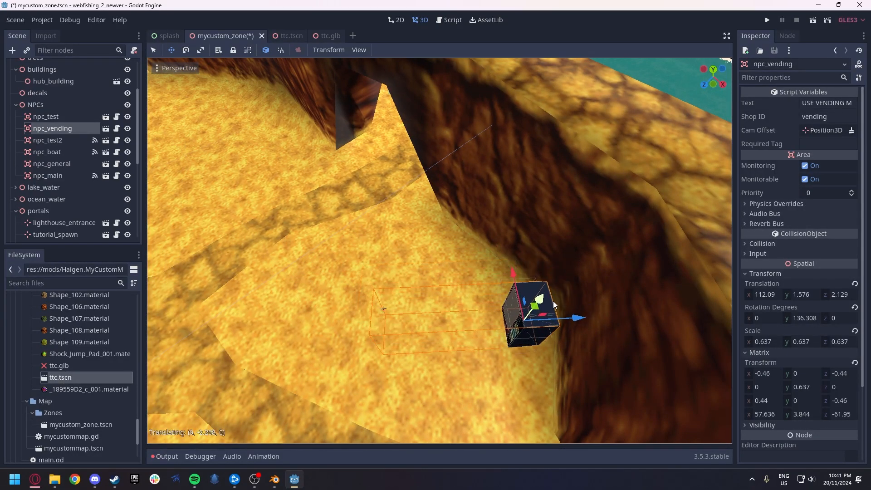
# Move the npc_test quest board to the sand inside the rock wall, at about x 84.95, z 8.24.
pyautogui.moveTo(554, 301); pyautogui.dragTo(553, 301, button='right')
pyautogui.press('s')
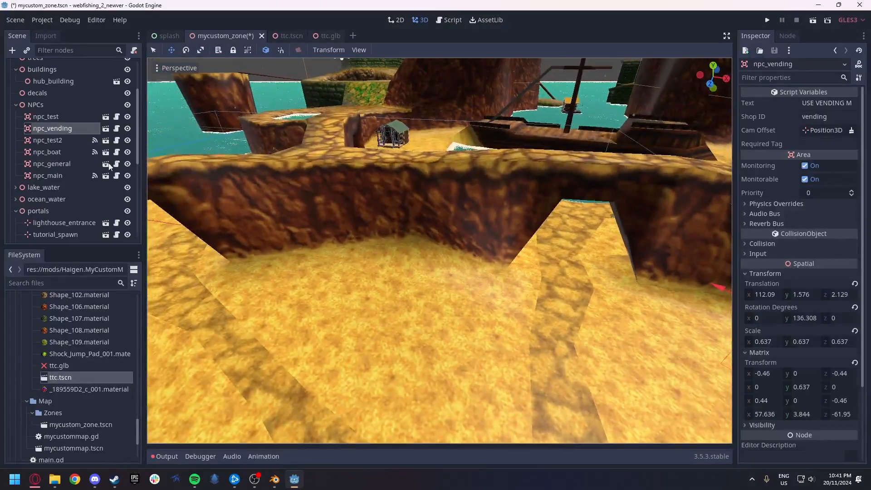
pyautogui.doubleClick(58, 117)
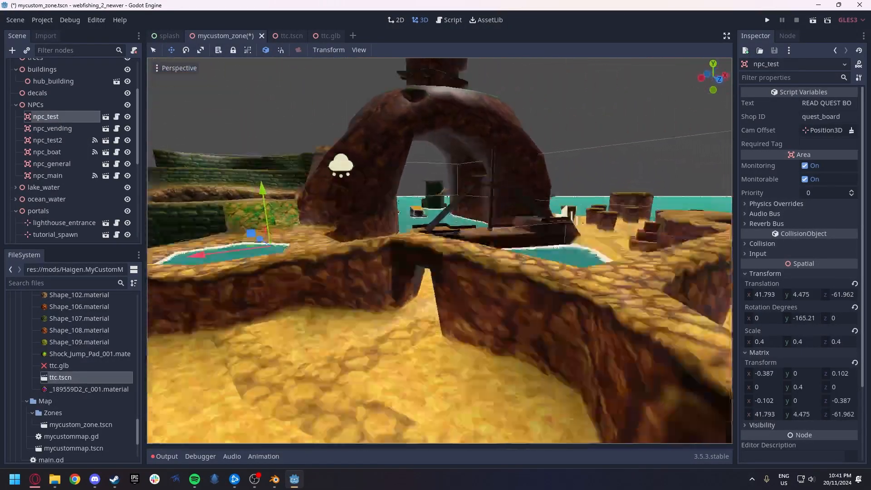
pyautogui.moveTo(439, 251); pyautogui.dragTo(439, 250, button='right')
pyautogui.moveTo(297, 141); pyautogui.dragTo(654, 159)
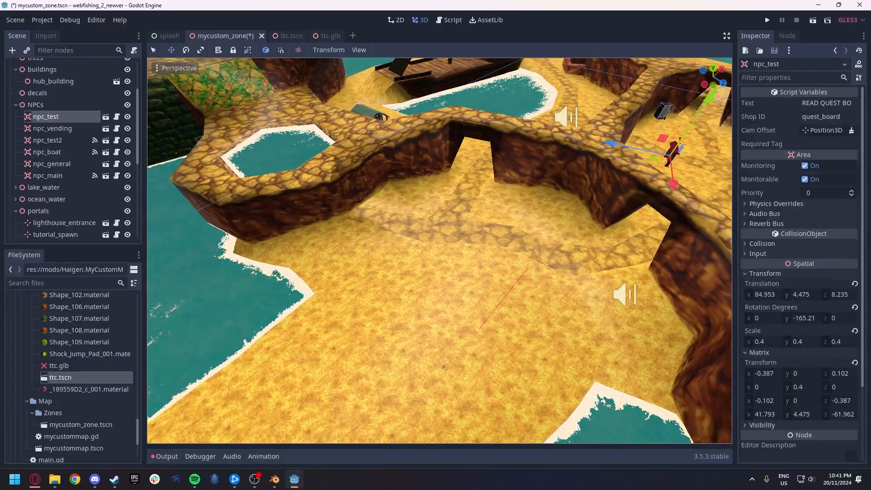
# Set the quest board closer to the rock wall and down on the sand, at about x 78.06, y 1.85, z 2.42.
pyautogui.press('w')
pyautogui.moveTo(654, 159); pyautogui.dragTo(654, 160, button='right')
pyautogui.press('s')
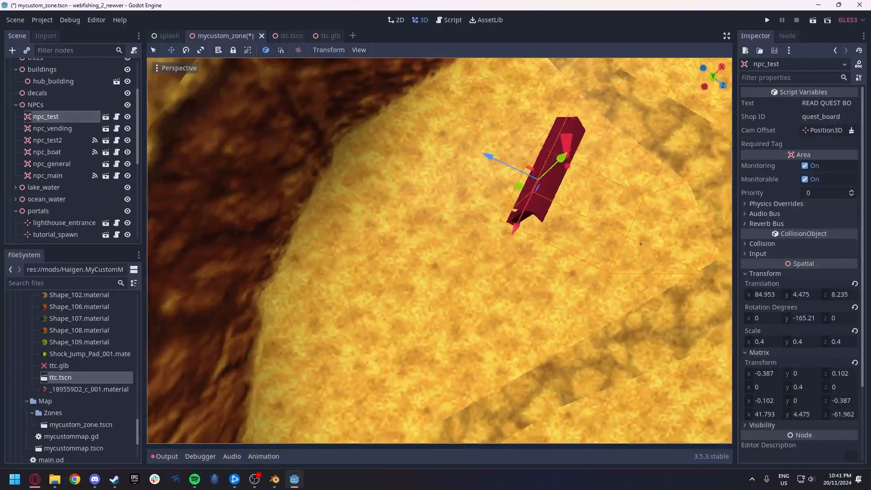
pyautogui.moveTo(502, 202); pyautogui.dragTo(329, 214)
pyautogui.moveTo(329, 214); pyautogui.dragTo(330, 214, button='right')
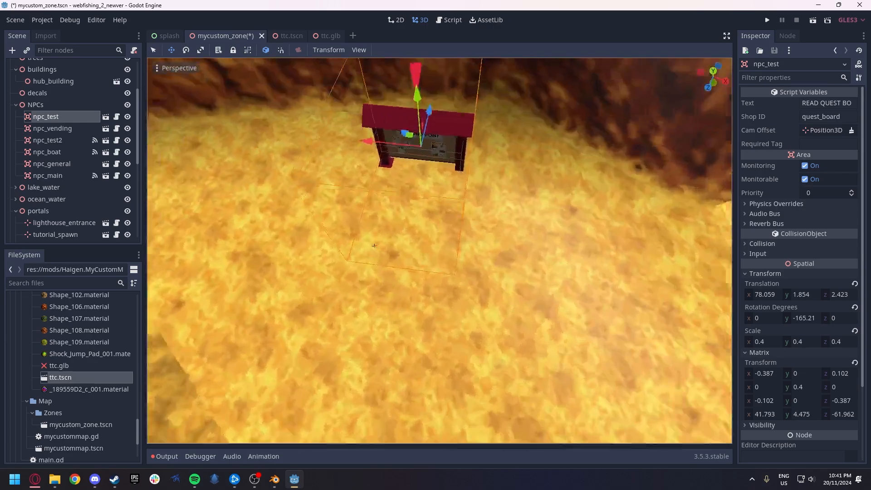
# Tilt the quest board to about -6.65 degrees around Z and lower it to about y 1.76 to fit the sloping sand.
pyautogui.press('w')
pyautogui.moveTo(461, 179); pyautogui.dragTo(461, 180, button='right')
pyautogui.press('s')
pyautogui.press('w')
pyautogui.press('e')
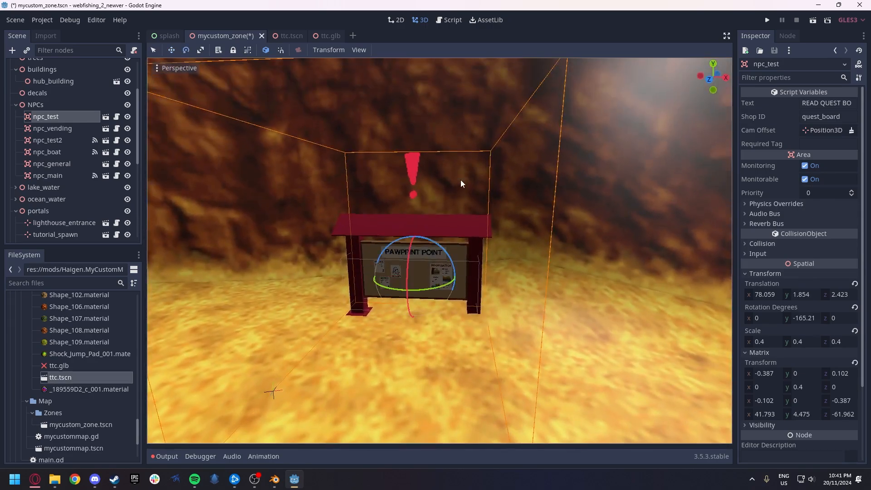
pyautogui.moveTo(441, 251)
pyautogui.mouseDown()
pyautogui.moveTo(411, 235)
pyautogui.moveTo(431, 243)
pyautogui.mouseUp()
pyautogui.press('e')
pyautogui.press('s')
pyautogui.moveTo(529, 240); pyautogui.dragTo(529, 240, button='right')
pyautogui.press('w')
# Move the npc_test2 sell stand toward the beach, to about x 85.92, z -14.88 beside the large pool.
pyautogui.moveTo(435, 217); pyautogui.dragTo(434, 216, button='right')
pyautogui.press('w')
pyautogui.press('s')
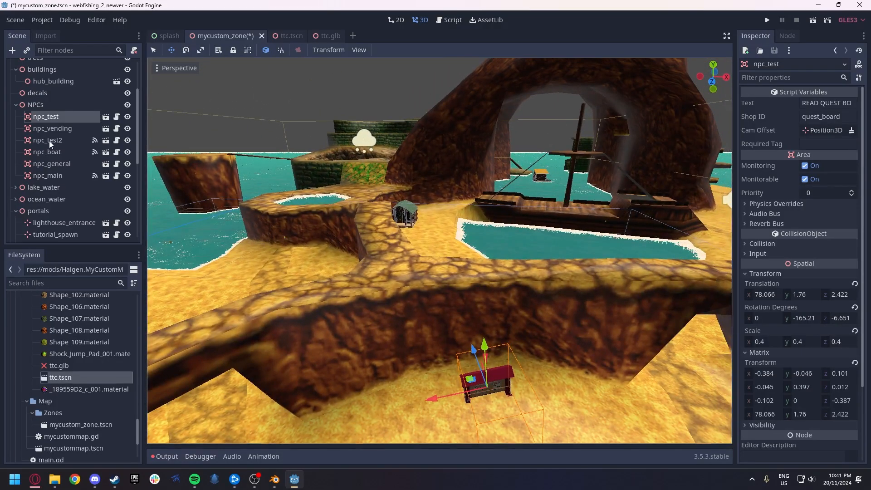
pyautogui.doubleClick(50, 141)
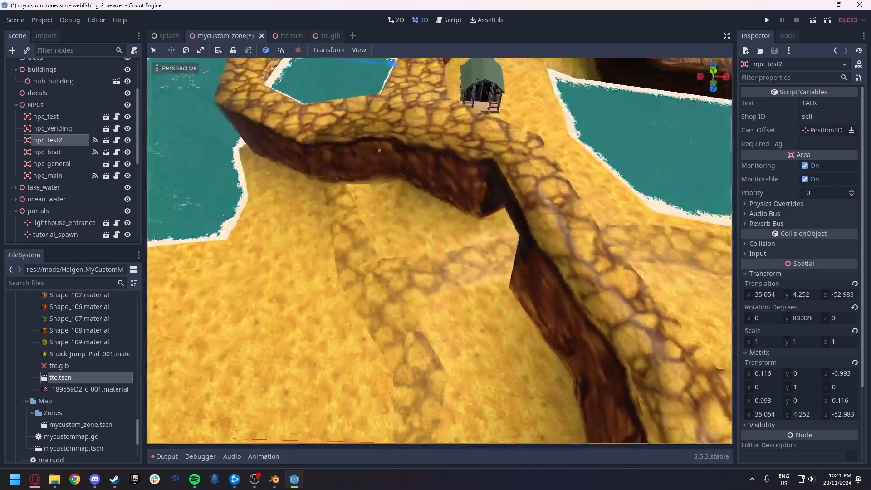
pyautogui.moveTo(434, 216); pyautogui.dragTo(435, 217, button='right')
pyautogui.press('s')
pyautogui.moveTo(381, 119); pyautogui.dragTo(600, 301)
pyautogui.moveTo(599, 301); pyautogui.dragTo(599, 301, button='right')
pyautogui.press('d')
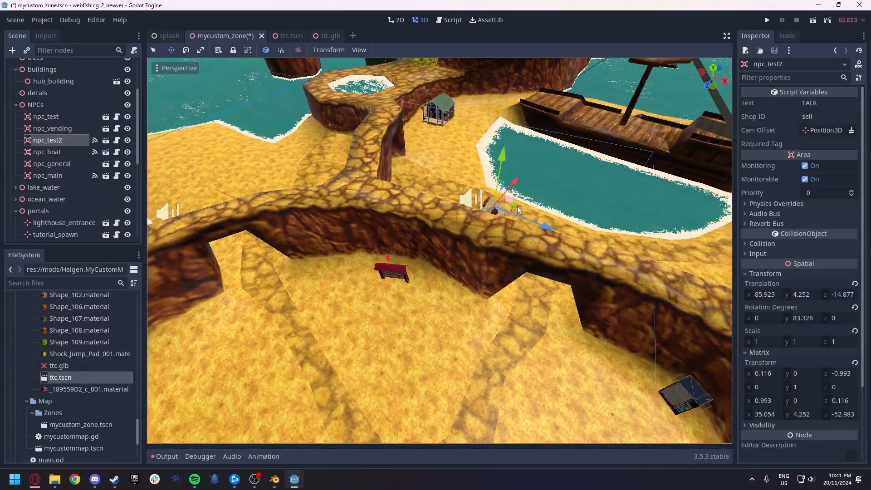
# Place npc_test2 on the sand beside the rock wall near the quest board, at about x 61.78, y 0.99, z 22.03.
pyautogui.moveTo(519, 207); pyautogui.dragTo(498, 314, button='middle')
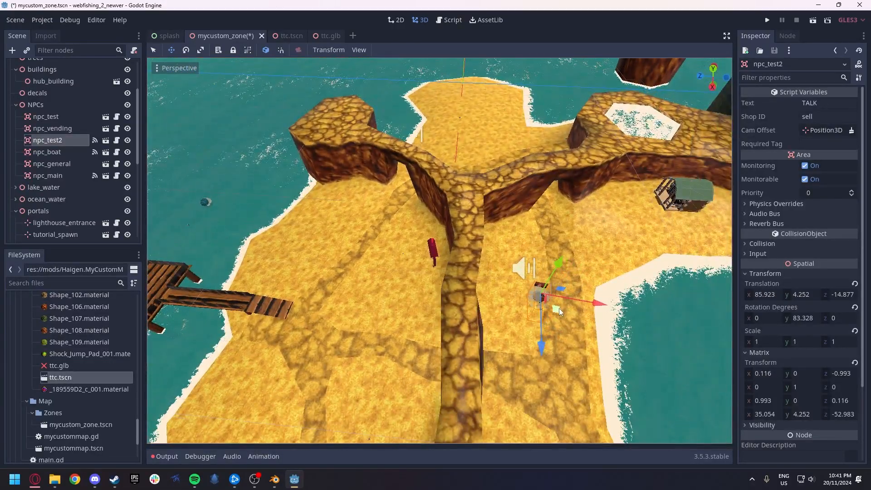
pyautogui.moveTo(558, 308); pyautogui.dragTo(381, 234)
pyautogui.moveTo(357, 192); pyautogui.dragTo(353, 187)
pyautogui.moveTo(318, 227); pyautogui.dragTo(317, 226, button='right')
pyautogui.press('w')
pyautogui.moveTo(317, 226); pyautogui.dragTo(331, 351)
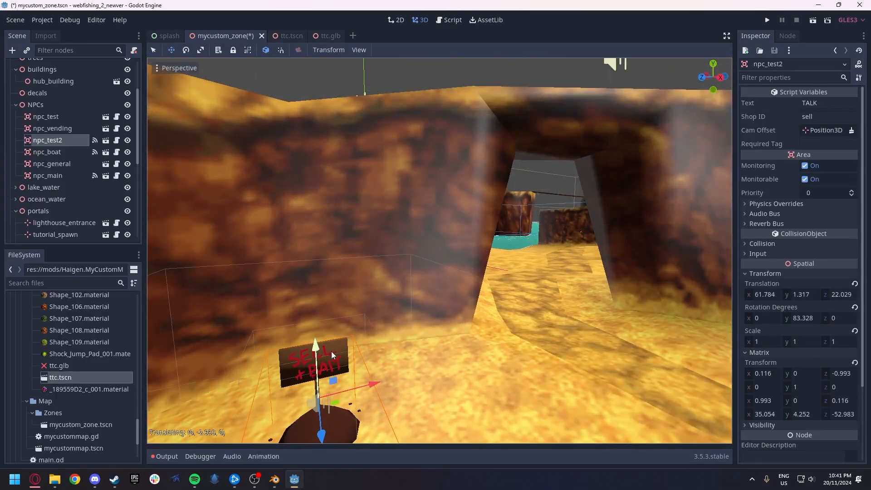
pyautogui.moveTo(332, 351); pyautogui.dragTo(332, 351, button='right')
pyautogui.moveTo(448, 176)
pyautogui.mouseDown()
pyautogui.moveTo(448, 209)
pyautogui.moveTo(448, 189)
pyautogui.mouseUp()
pyautogui.moveTo(448, 189); pyautogui.dragTo(501, 202, button='right')
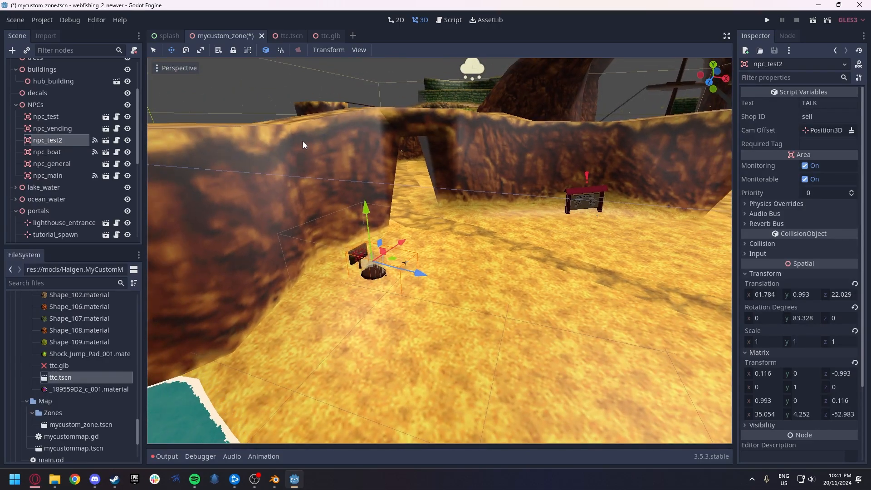
# Move npc_boat across the water toward the green stone structure, to about x 100.92, z -175.22.
pyautogui.doubleClick(51, 152)
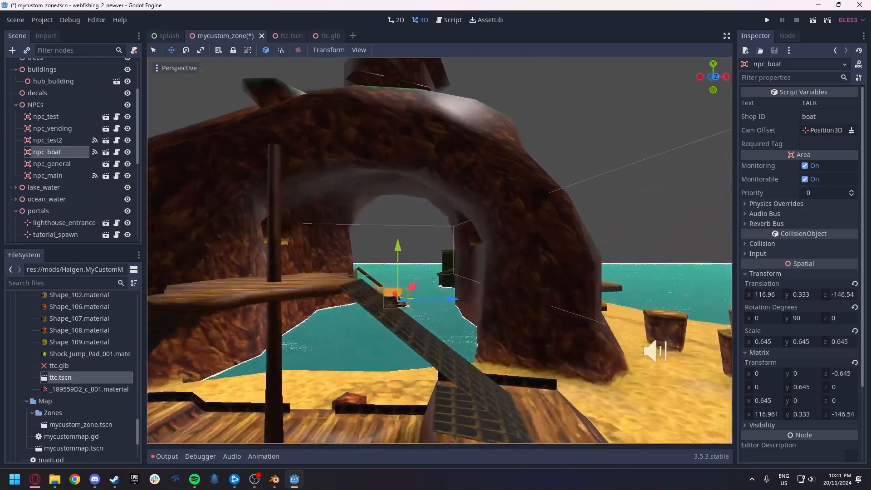
pyautogui.press('w')
pyautogui.moveTo(439, 251); pyautogui.dragTo(295, 318, button='right')
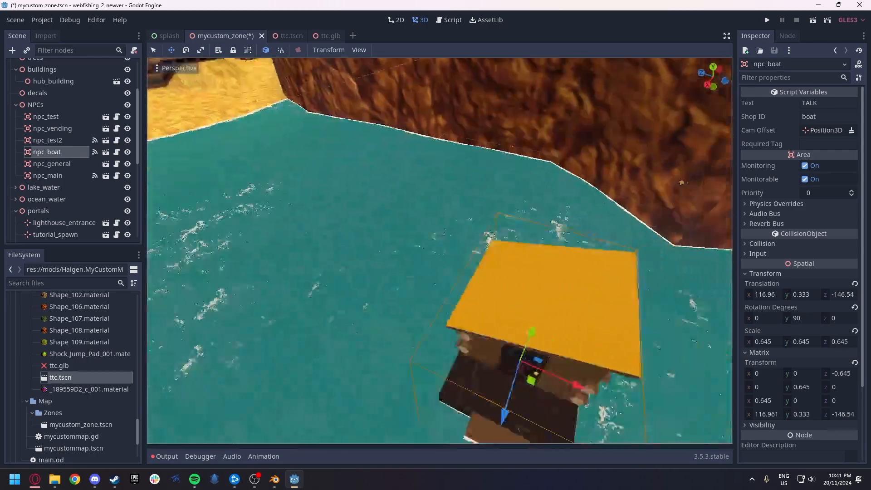
pyautogui.moveTo(389, 150); pyautogui.dragTo(371, 177, button='right')
pyautogui.press('s')
pyautogui.moveTo(398, 273); pyautogui.dragTo(722, 313)
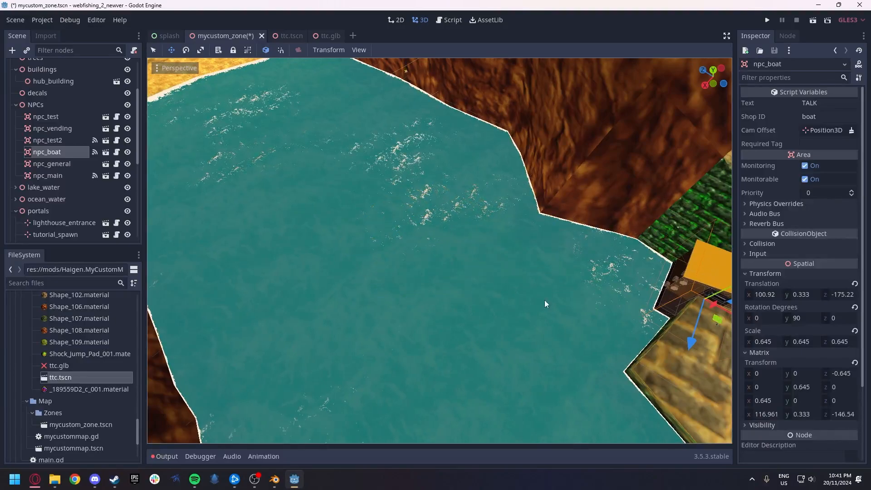
# Refine npc_boat's position near the green stone structure to about x 102.21, y 2.70, z -178.87.
pyautogui.moveTo(545, 301); pyautogui.dragTo(628, 283, button='right')
pyautogui.moveTo(476, 167); pyautogui.dragTo(475, 173)
pyautogui.moveTo(491, 232); pyautogui.dragTo(521, 240)
pyautogui.moveTo(522, 239); pyautogui.dragTo(519, 151, button='right')
# Review the repositioned NPCs across the map and save the mycustom_zone scene.
pyautogui.press('w')
pyautogui.press('w')
pyautogui.press('s')
pyautogui.press('w')
pyautogui.press('d')
pyautogui.press('a')
pyautogui.press('w')
pyautogui.press('s')
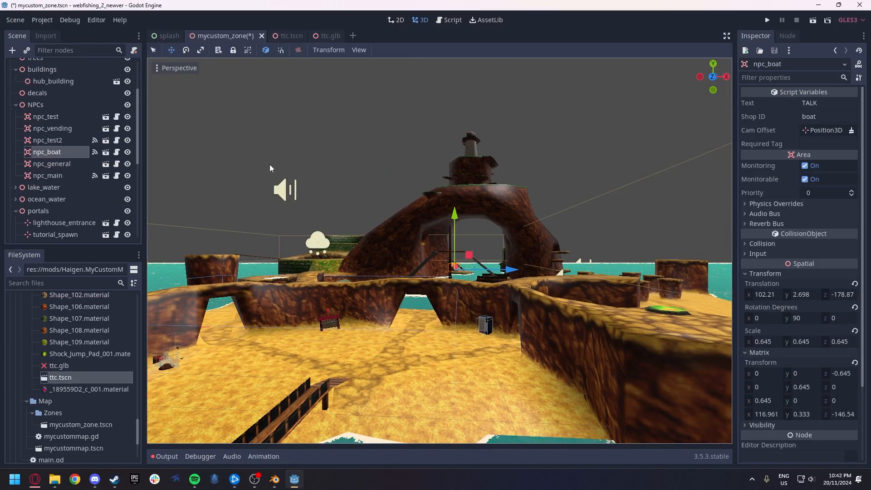
pyautogui.hotkey('ctrl', 's')
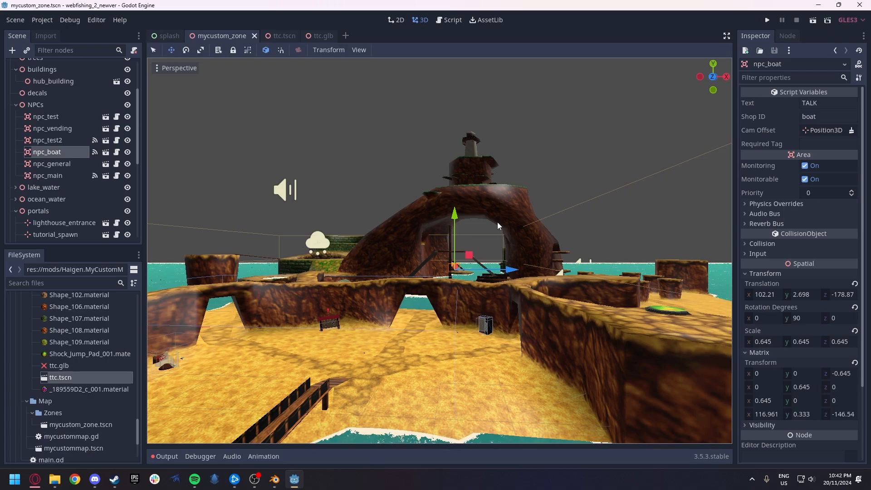
# Examine the sell stand area, the imported level in the ttc.tscn scene, and its material files.
pyautogui.moveTo(497, 221); pyautogui.dragTo(429, 223, button='right')
pyautogui.press('w')
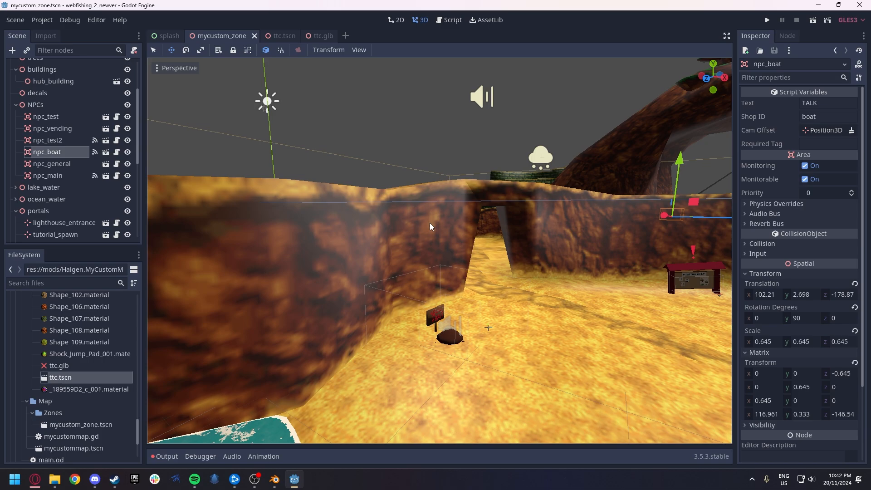
pyautogui.click(274, 38)
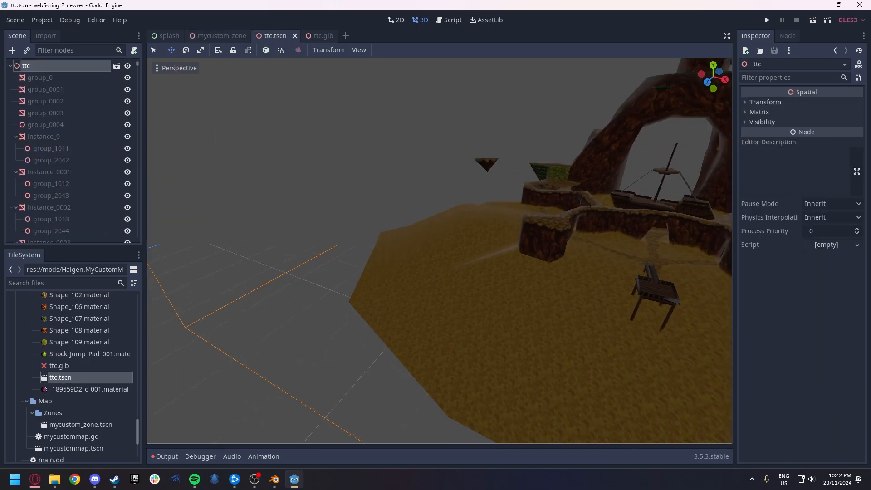
pyautogui.moveTo(440, 251); pyautogui.dragTo(480, 247, button='right')
pyautogui.press('w')
pyautogui.moveTo(462, 152); pyautogui.dragTo(443, 150, button='right')
pyautogui.scroll(5, 443, 149)
pyautogui.press('d')
pyautogui.scroll(15, 95, 340)
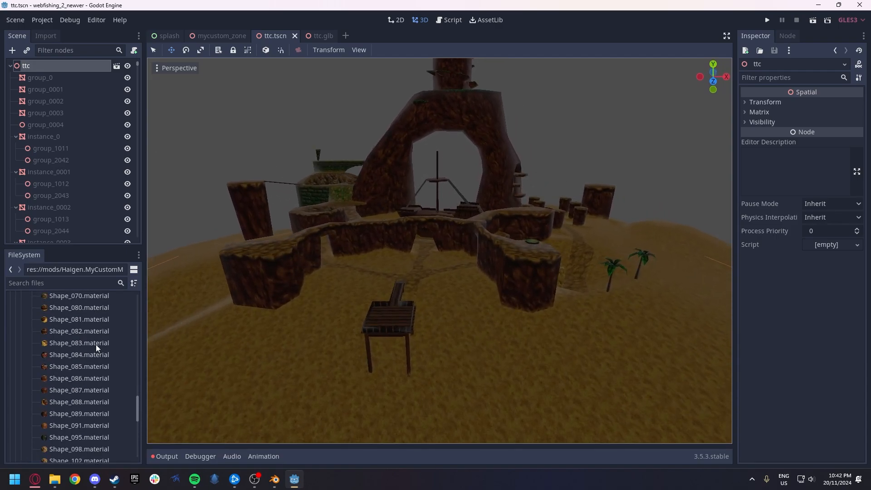
# From the mycustom_zone scene, open Shape_016.material and set its specular to 0 and its roughness to 1.
pyautogui.scroll(5, 96, 349)
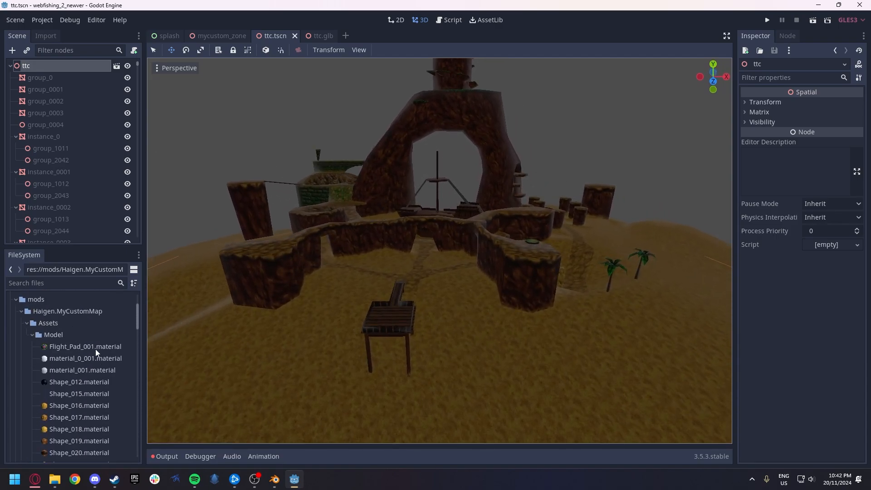
pyautogui.scroll(-2, 81, 342)
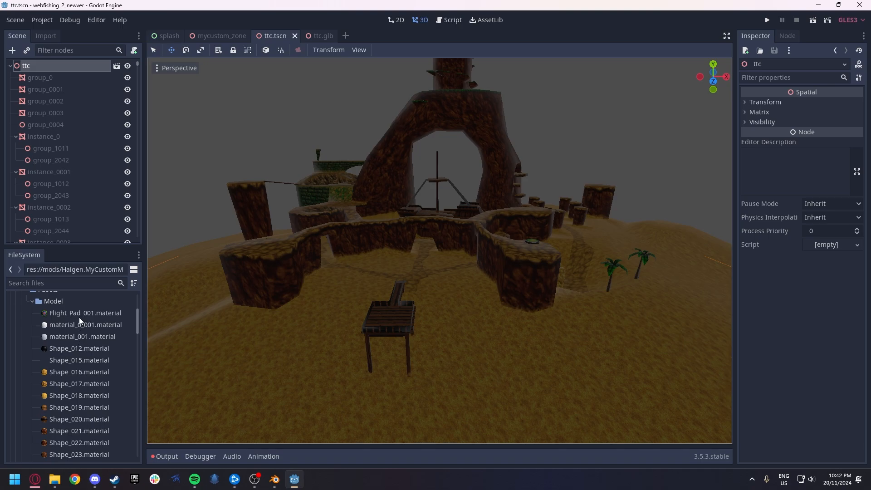
pyautogui.click(71, 372)
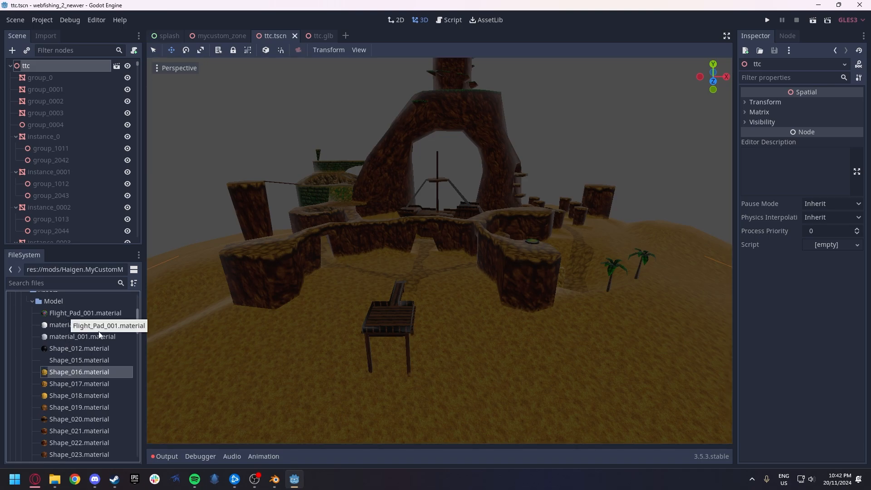
pyautogui.click(236, 36)
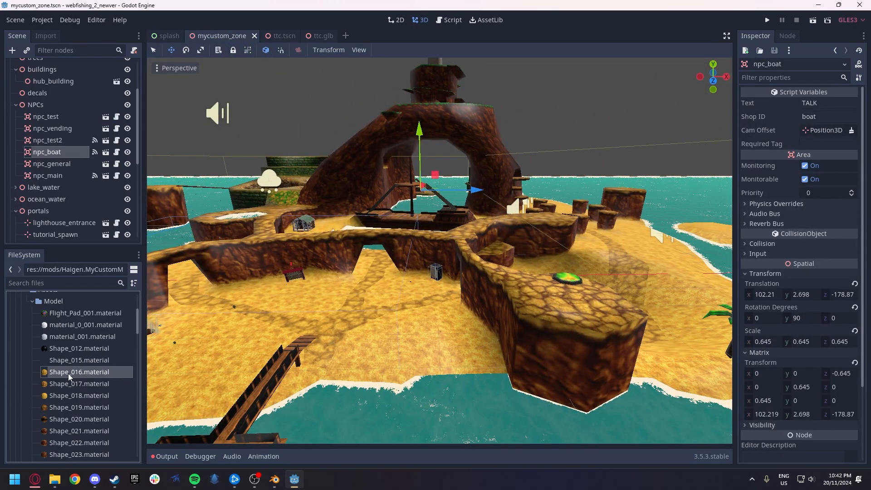
pyautogui.click(69, 373)
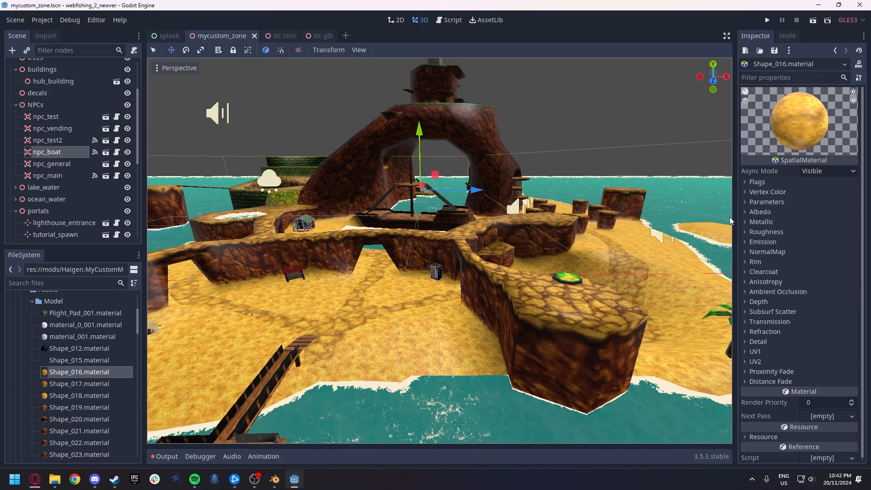
pyautogui.click(746, 222)
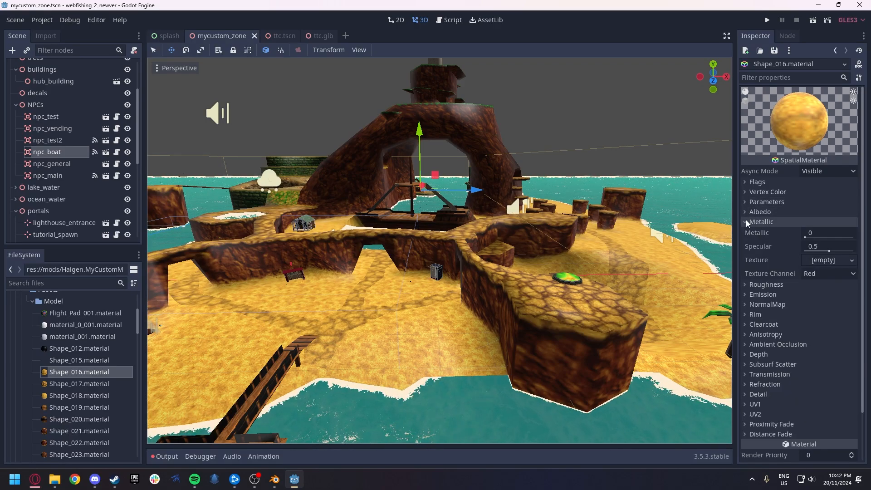
pyautogui.moveTo(829, 253); pyautogui.dragTo(824, 255)
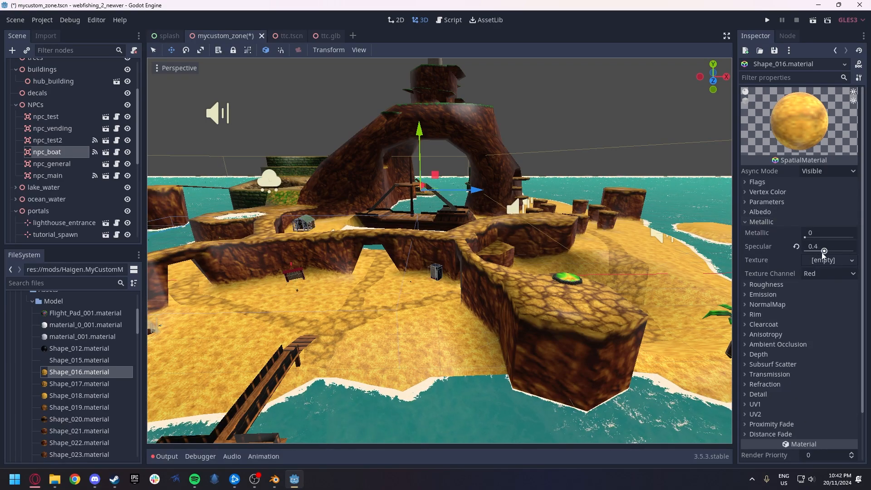
pyautogui.click(747, 284)
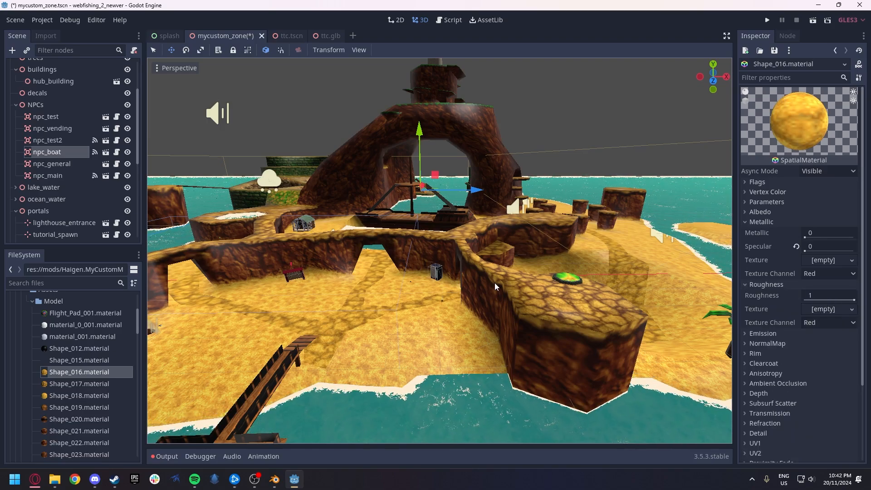
# Open Shape_017.material and set its specular to 0 and its roughness to 1.
pyautogui.click(79, 385)
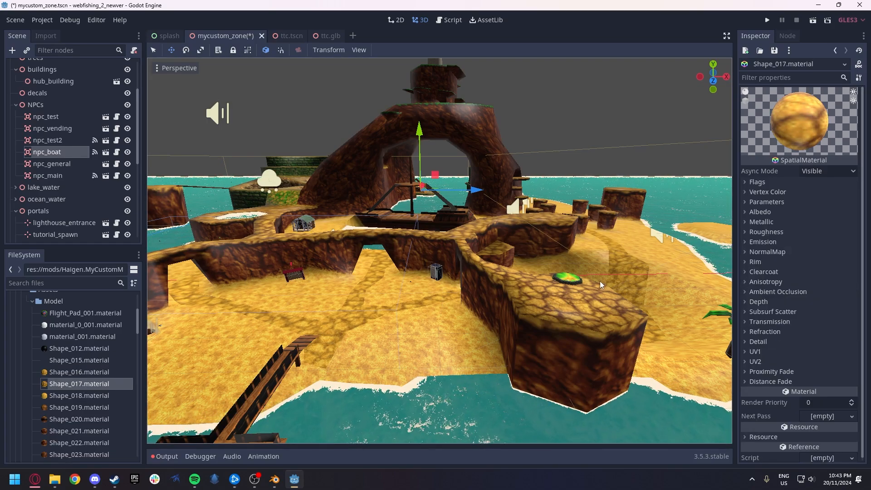
pyautogui.click(746, 221)
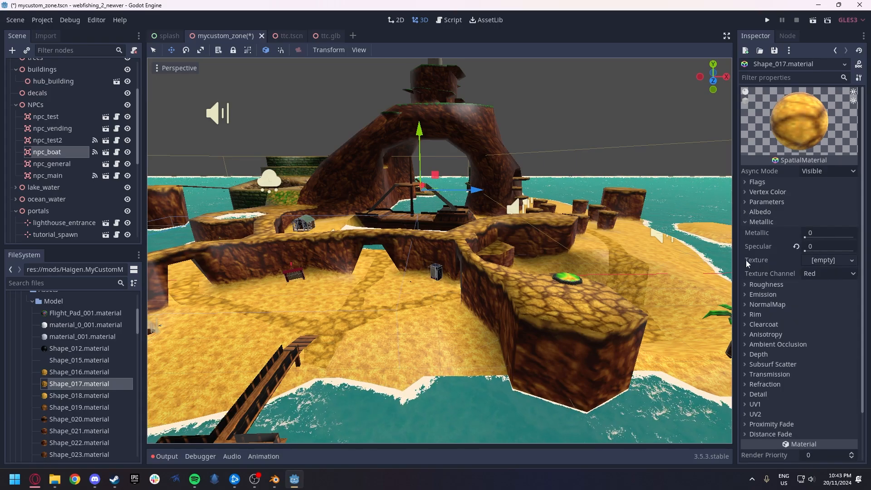
pyautogui.moveTo(807, 250)
pyautogui.mouseDown()
pyautogui.moveTo(853, 251)
pyautogui.moveTo(805, 251)
pyautogui.mouseUp()
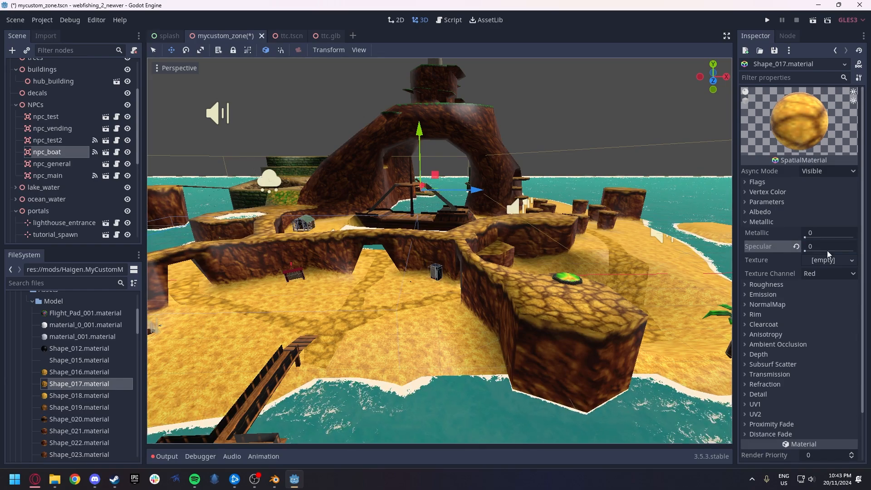
pyautogui.click(812, 285)
pyautogui.moveTo(827, 300); pyautogui.dragTo(854, 300)
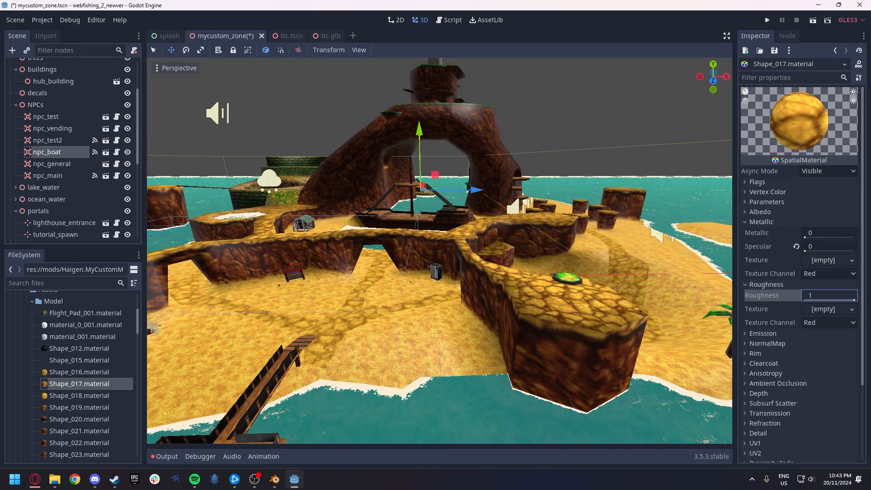
# Open Shape_018.material and set its specular to 0 and its roughness to 1.
pyautogui.click(70, 396)
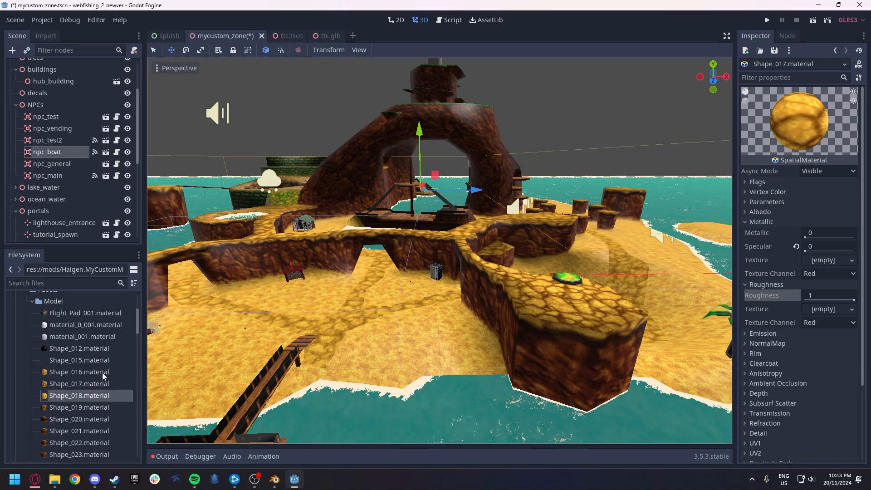
pyautogui.doubleClick(72, 396)
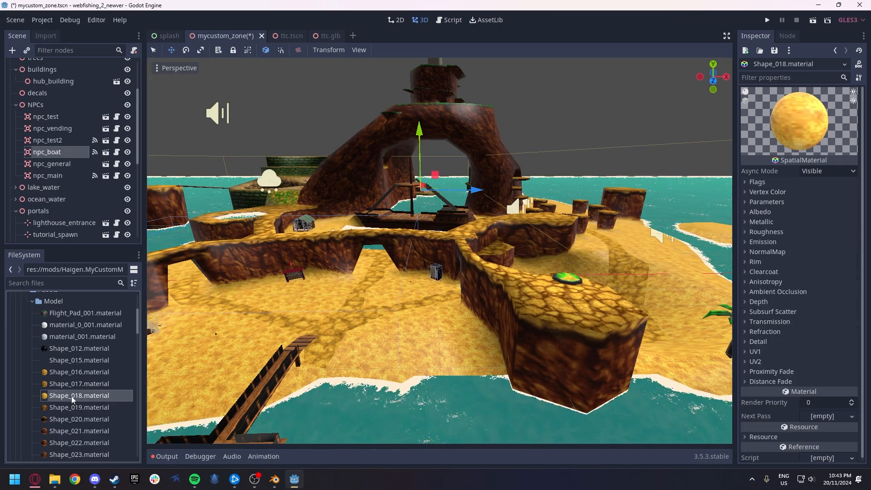
pyautogui.click(761, 222)
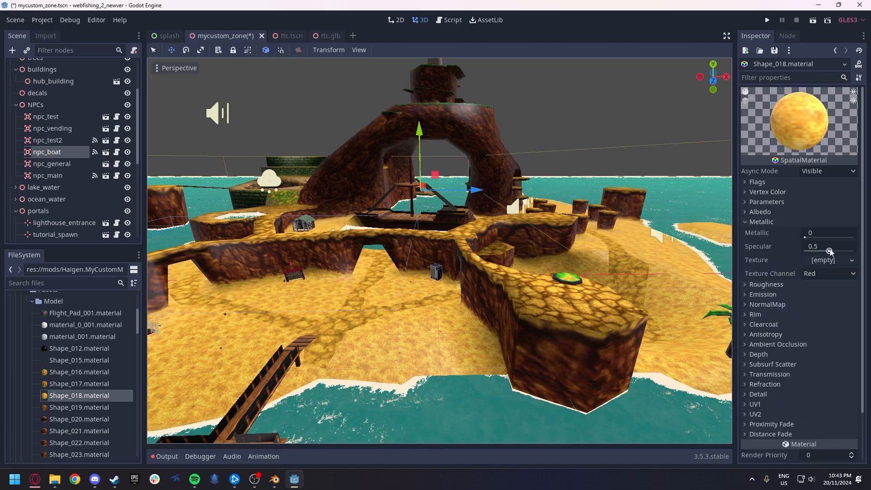
pyautogui.click(748, 284)
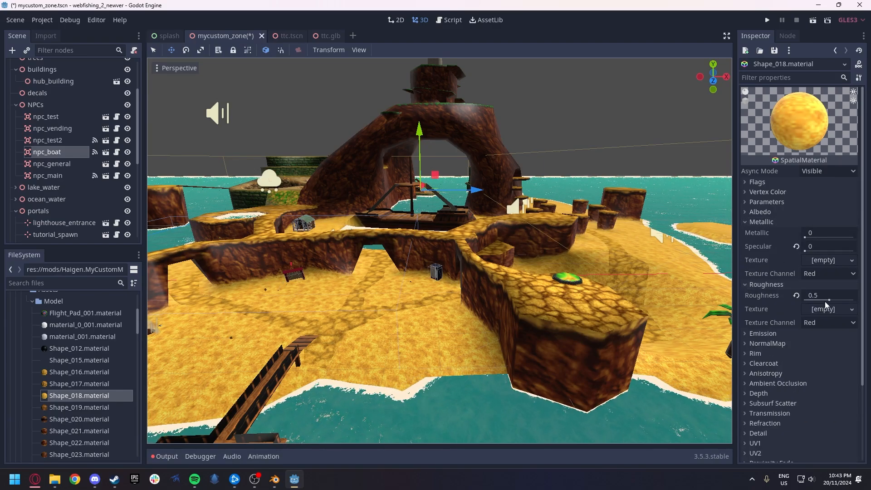
# Open Shape_019.material and set its specular to 0 and its roughness to 1.
pyautogui.doubleClick(79, 406)
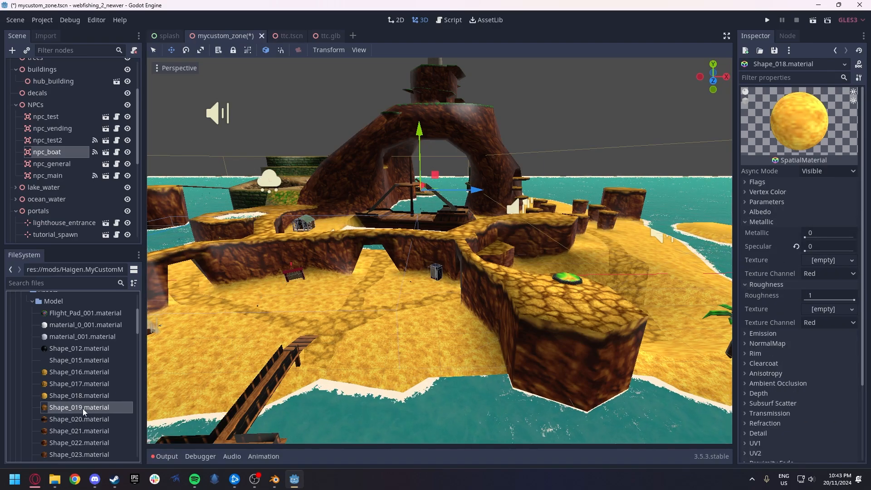
pyautogui.scroll(-3, 130, 326)
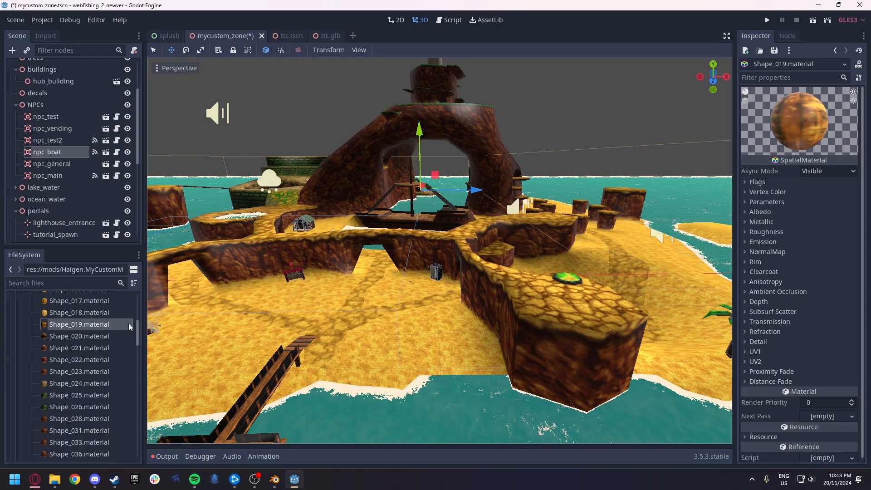
pyautogui.click(745, 221)
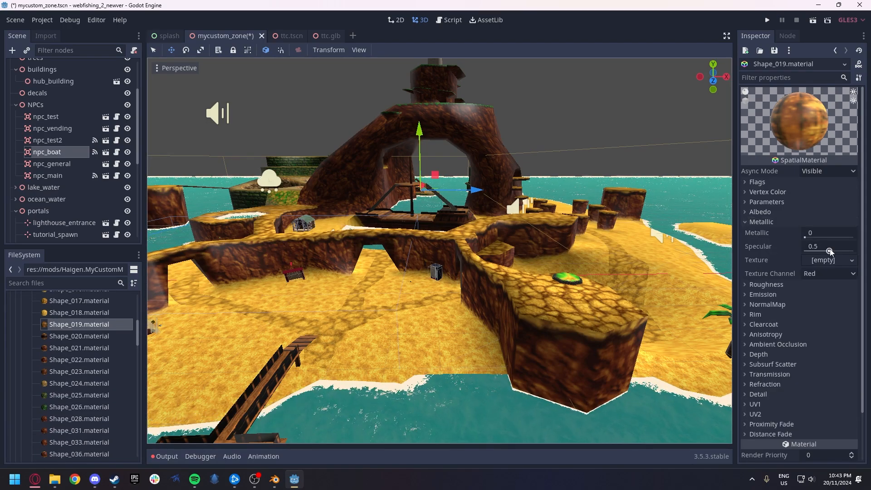
pyautogui.moveTo(830, 253); pyautogui.dragTo(742, 270)
pyautogui.click(755, 285)
pyautogui.moveTo(816, 301); pyautogui.dragTo(854, 300)
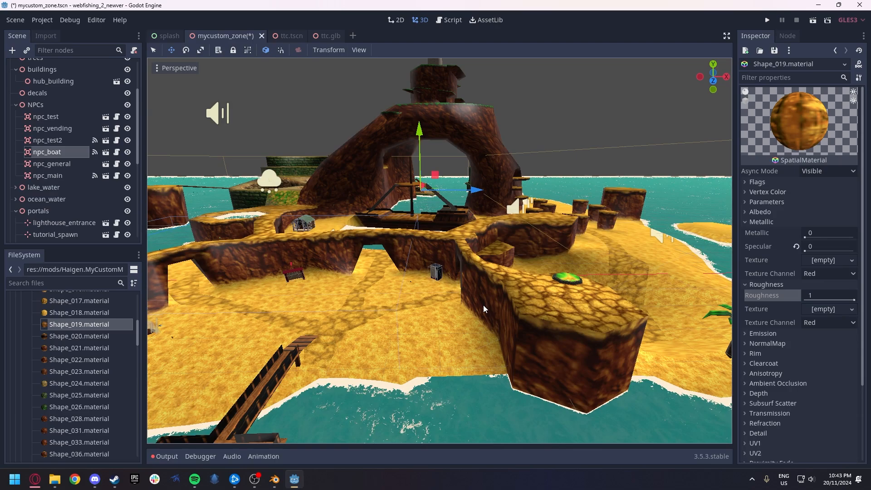
# Open Shape_020.material and set its specular to 0 and its roughness to 1.
pyautogui.click(58, 335)
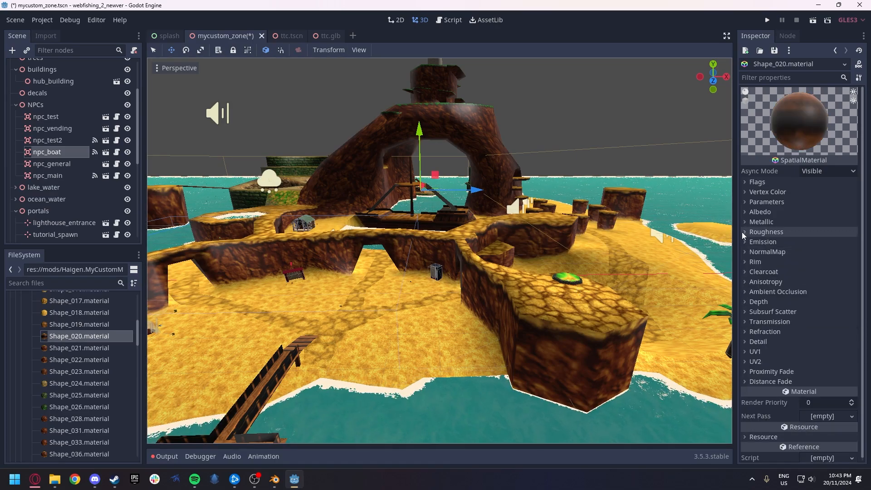
pyautogui.moveTo(829, 250); pyautogui.dragTo(743, 254)
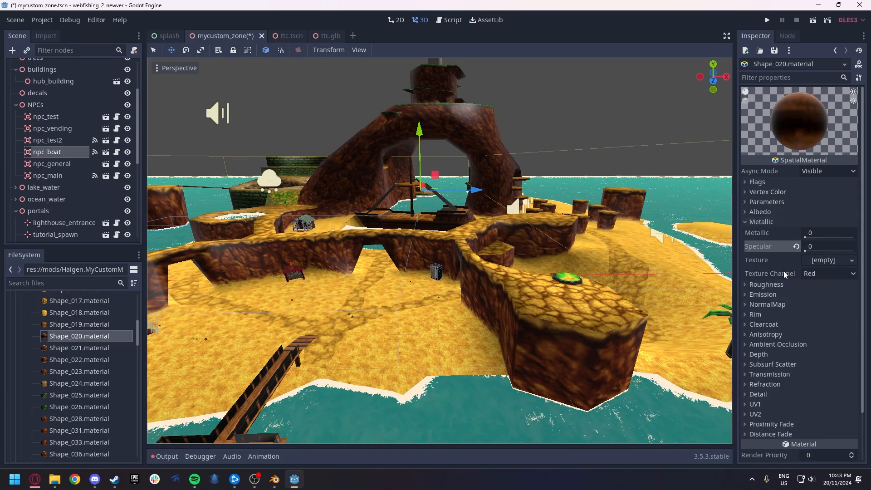
pyautogui.click(750, 285)
pyautogui.moveTo(812, 299); pyautogui.dragTo(853, 300)
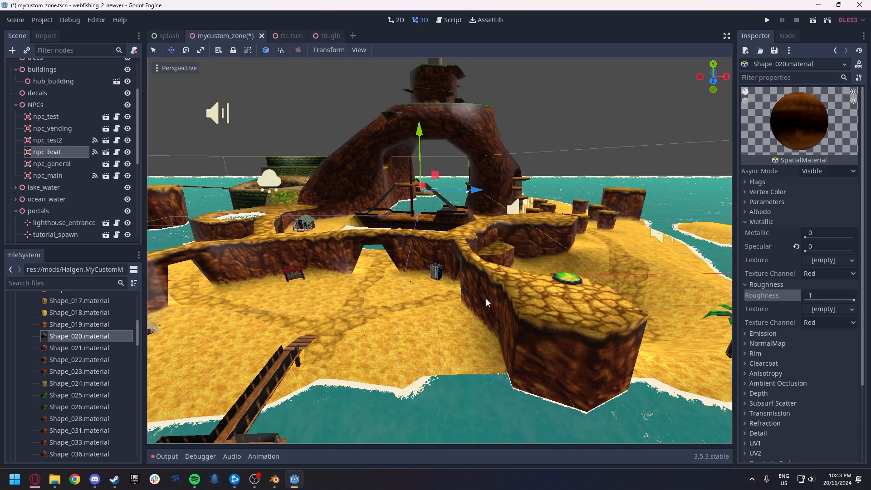
# Open Shape_021.material and set its specular to 0 and its roughness to 1.
pyautogui.click(92, 348)
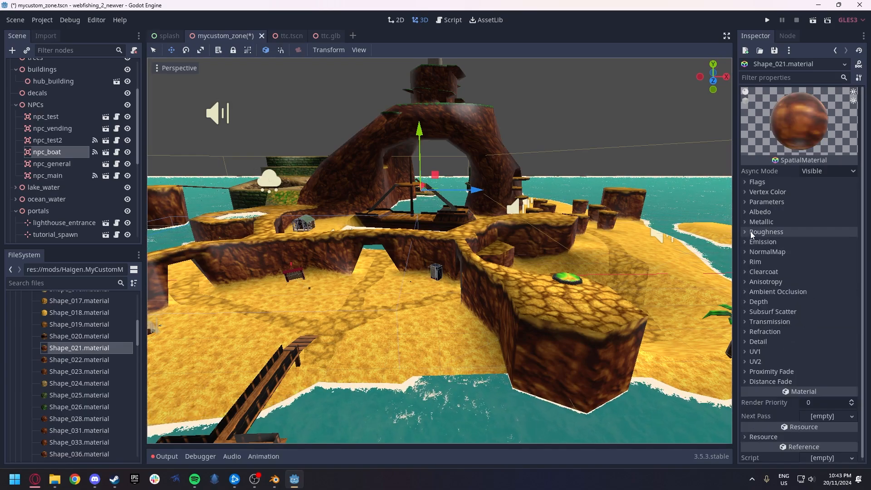
pyautogui.click(746, 238)
pyautogui.click(744, 222)
pyautogui.moveTo(817, 247); pyautogui.dragTo(798, 252)
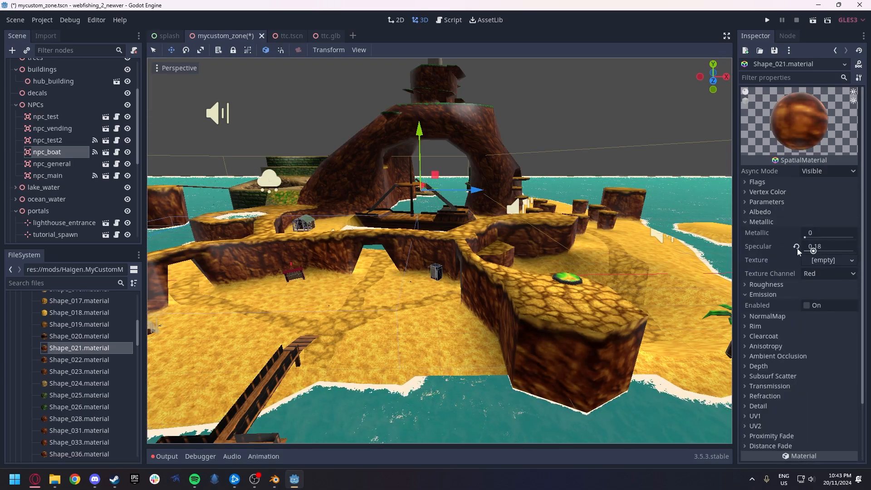
pyautogui.click(759, 284)
pyautogui.moveTo(819, 300); pyautogui.dragTo(853, 299)
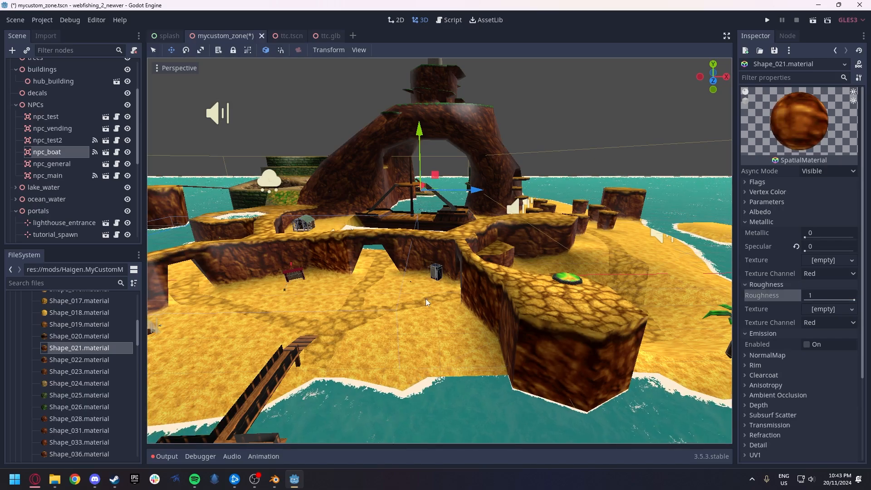
# Open Shape_022.material and set its specular to 0 and its roughness to 1.
pyautogui.click(83, 360)
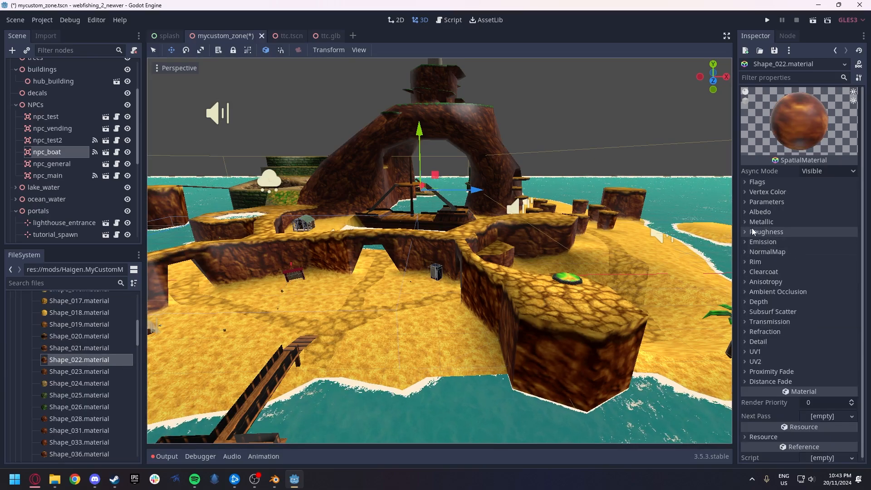
pyautogui.moveTo(829, 251); pyautogui.dragTo(795, 253)
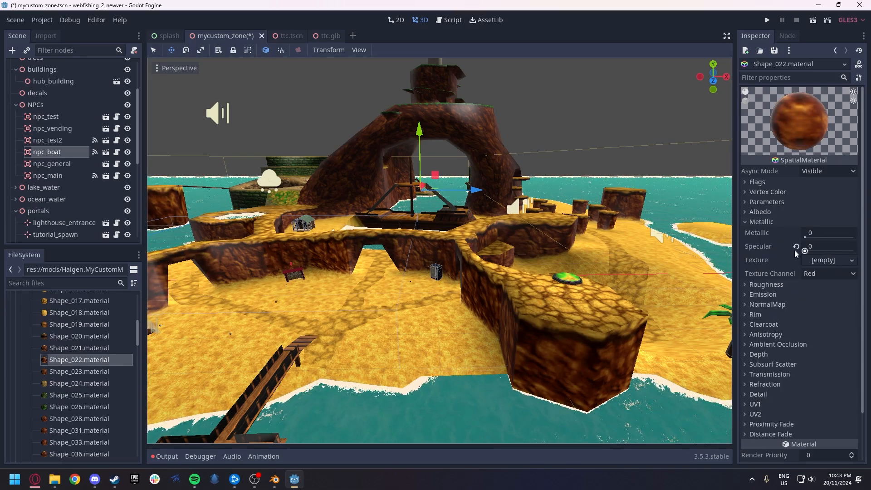
pyautogui.click(747, 283)
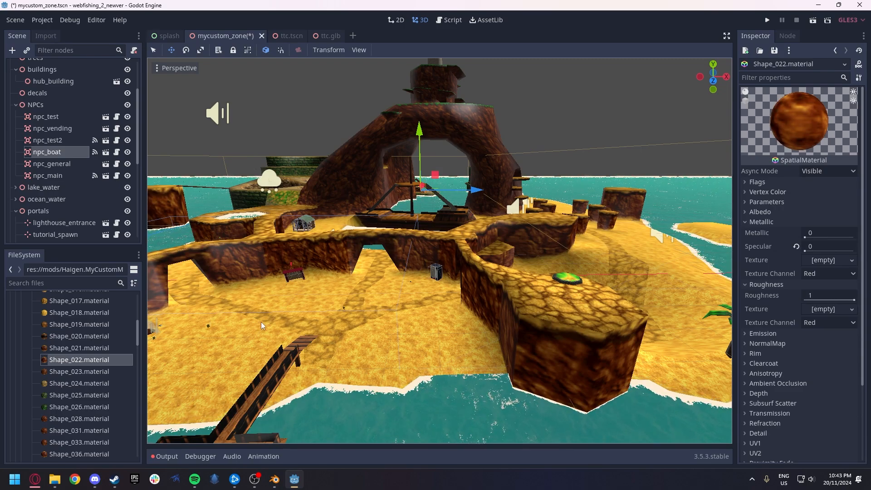
# Open Shape_023.material and set its specular to 0 and its roughness to 1.
pyautogui.click(78, 372)
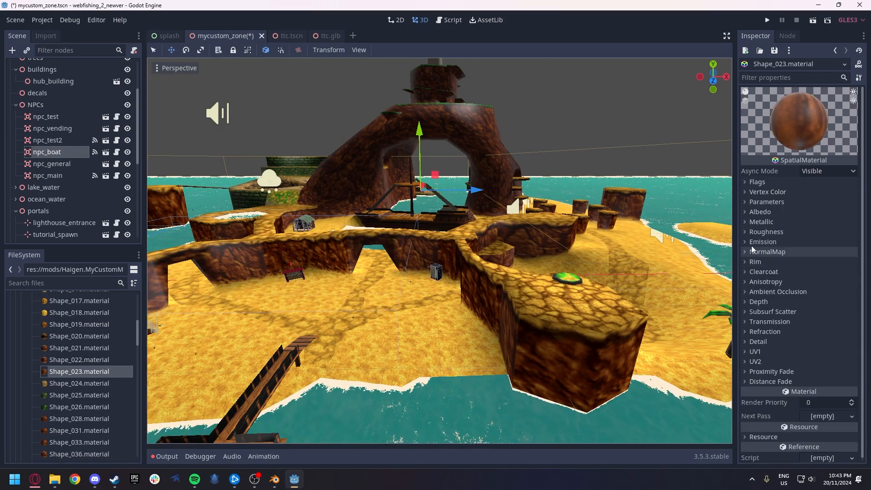
pyautogui.click(746, 222)
pyautogui.click(746, 284)
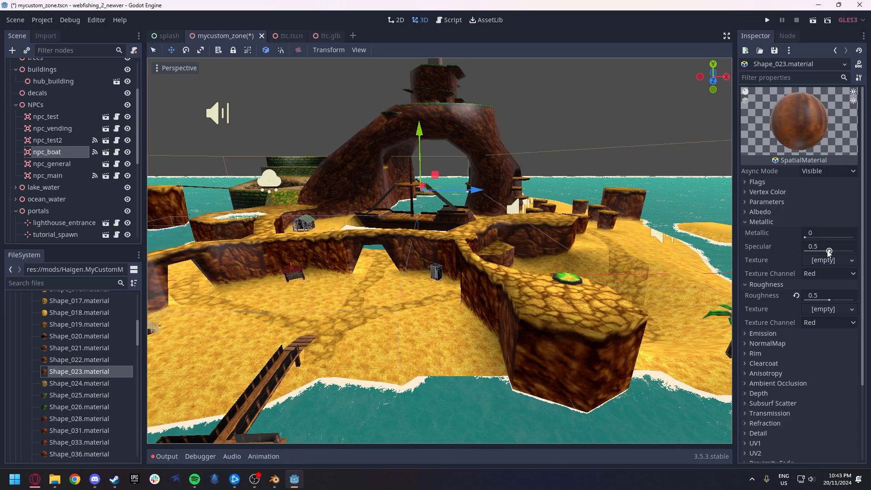
pyautogui.moveTo(844, 299); pyautogui.dragTo(819, 297)
pyautogui.click(796, 295)
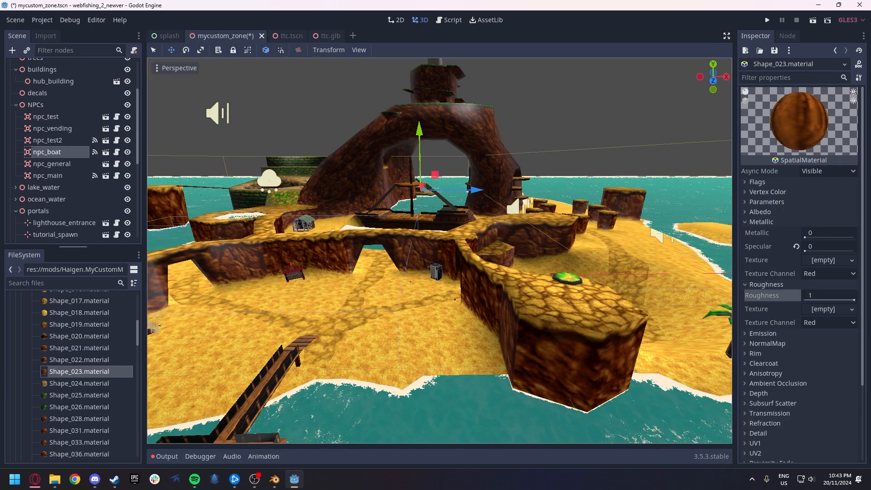
# Open Shape_028.material and set its specular to 0 and its roughness to 1.
pyautogui.click(84, 381)
pyautogui.scroll(-3, 87, 379)
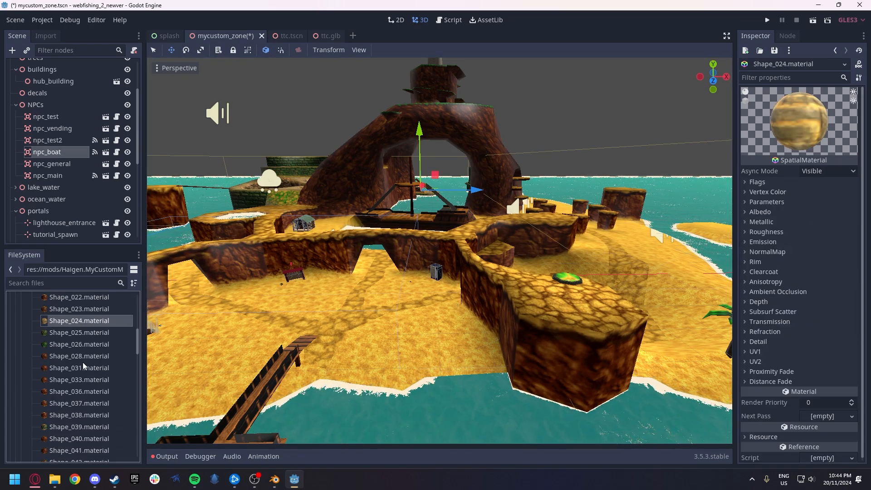
pyautogui.click(82, 363)
pyautogui.click(84, 357)
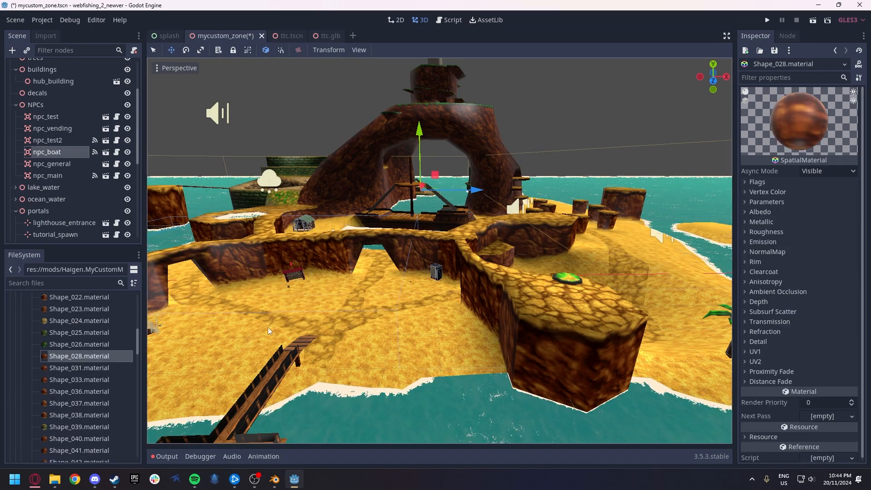
pyautogui.click(746, 222)
pyautogui.click(746, 285)
pyautogui.moveTo(824, 250); pyautogui.dragTo(805, 250)
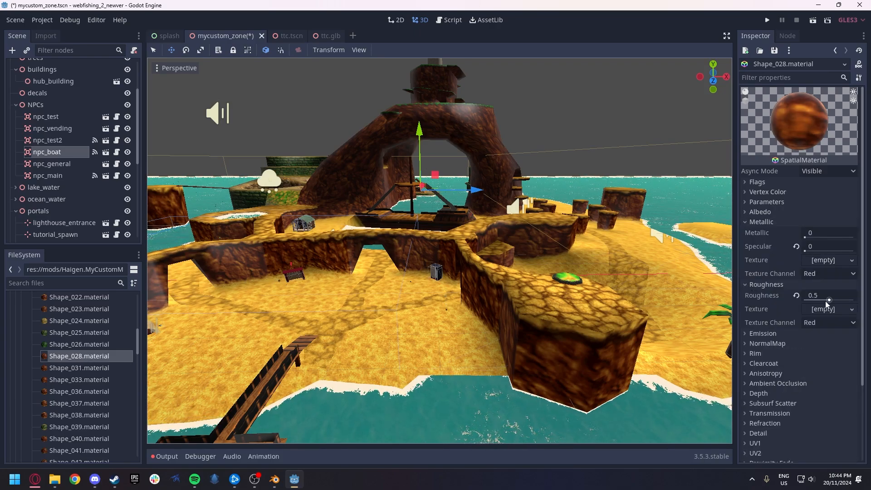
pyautogui.moveTo(826, 302); pyautogui.dragTo(854, 300)
# Open Shape_031.material and set its specular to 0 and its roughness to 1.
pyautogui.click(79, 366)
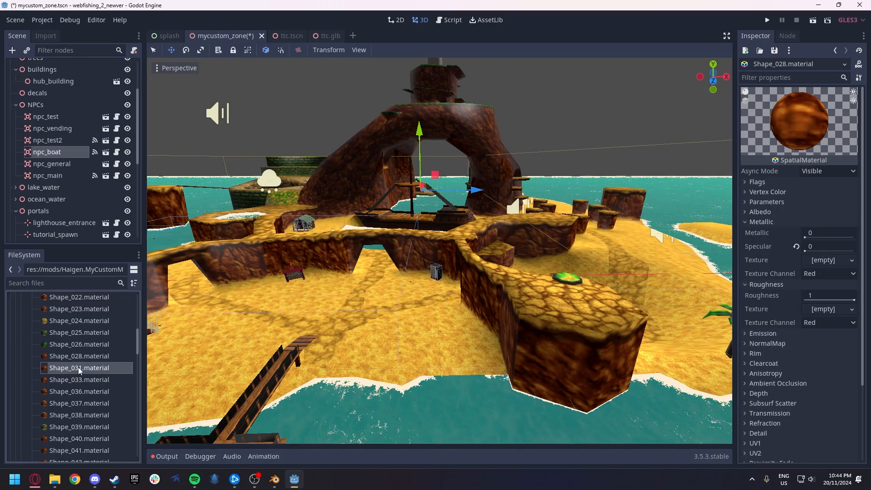
pyautogui.click(743, 222)
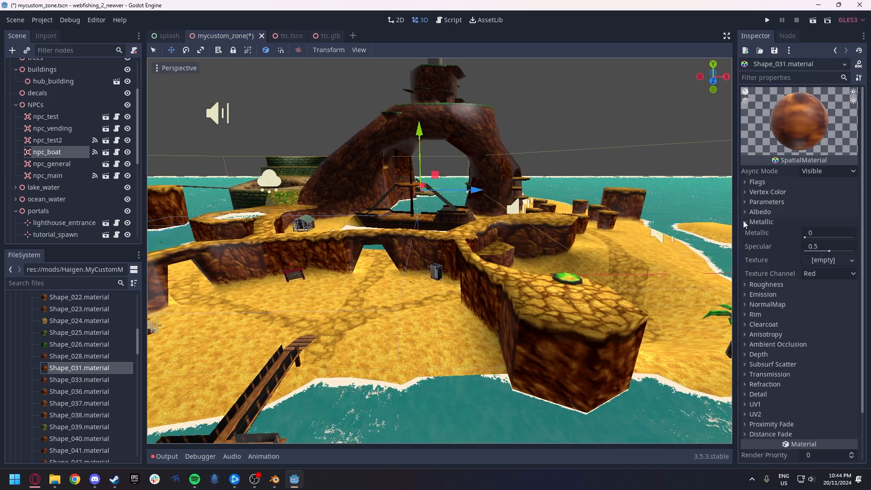
pyautogui.click(744, 284)
pyautogui.moveTo(830, 251); pyautogui.dragTo(805, 251)
pyautogui.moveTo(829, 299); pyautogui.dragTo(854, 300)
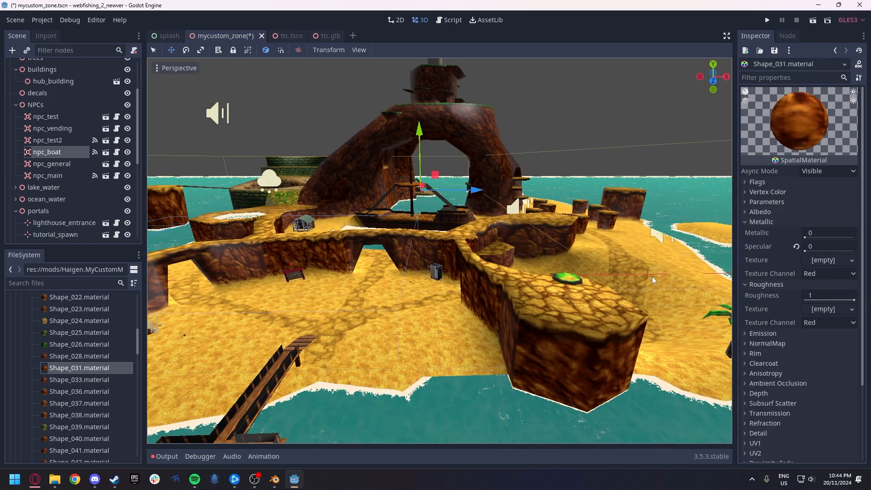
# Open Shape_033.material and set its specular to 0 and its roughness to 1.
pyautogui.click(82, 377)
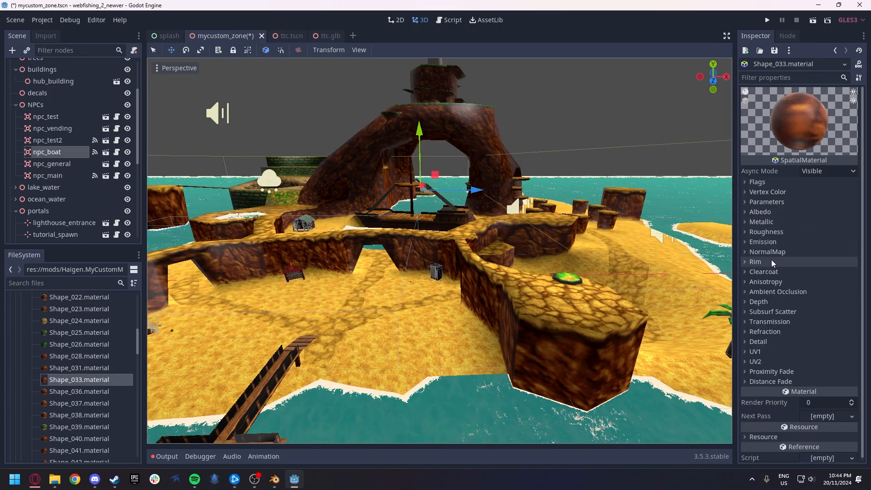
pyautogui.click(746, 285)
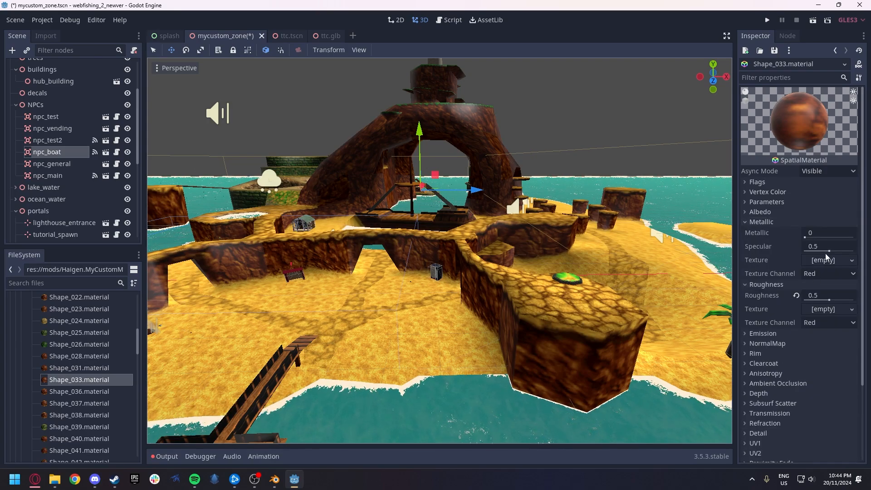
pyautogui.moveTo(828, 250); pyautogui.dragTo(804, 251)
pyautogui.moveTo(829, 299); pyautogui.dragTo(854, 299)
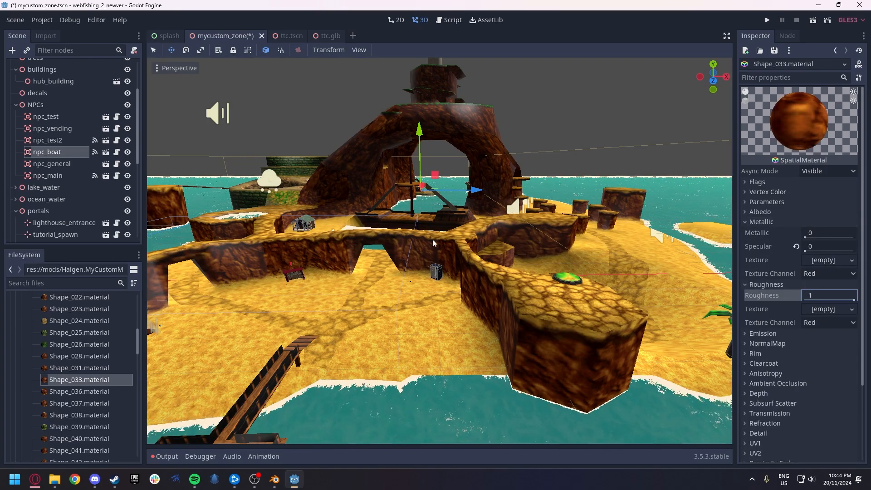
# Open Shape_036.material and set its specular to 0 and its roughness to 1.
pyautogui.click(76, 392)
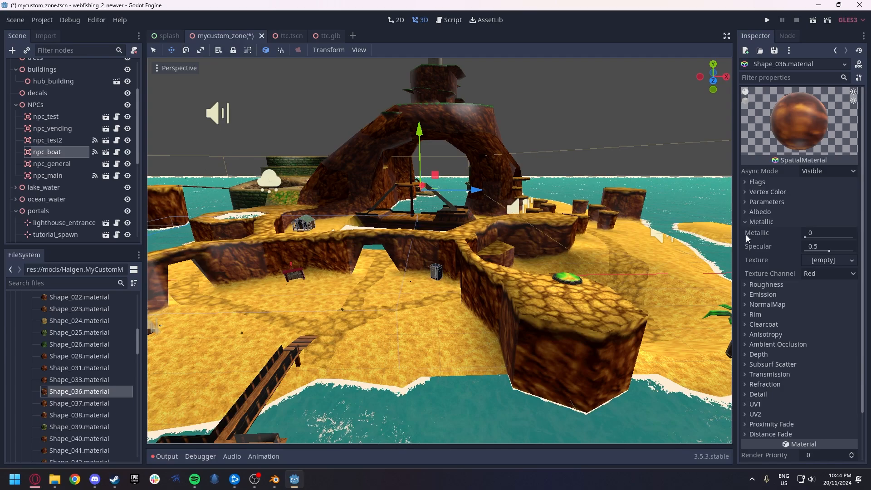
pyautogui.click(747, 284)
pyautogui.moveTo(804, 236)
pyautogui.mouseDown()
pyautogui.moveTo(855, 236)
pyautogui.moveTo(805, 236)
pyautogui.moveTo(826, 250)
pyautogui.moveTo(804, 250)
pyautogui.mouseUp()
pyautogui.moveTo(829, 300); pyautogui.dragTo(854, 300)
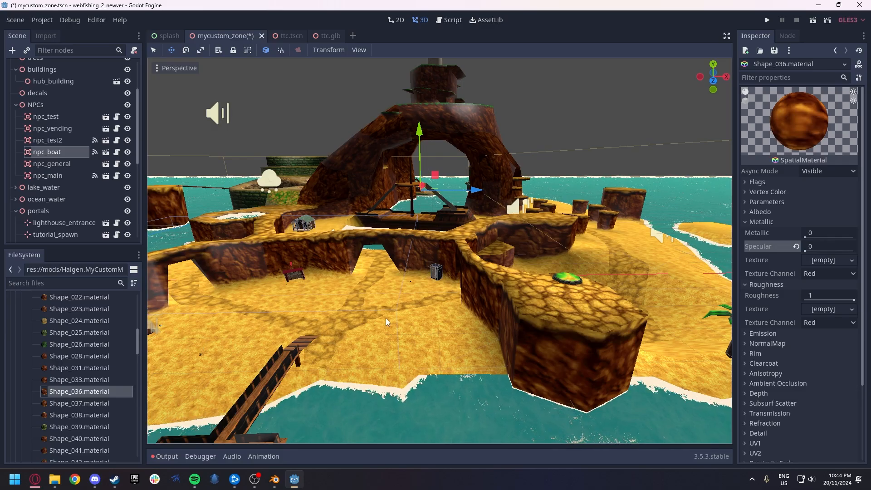
# Open Shape_037.material and expand its Metallic settings.
pyautogui.click(78, 403)
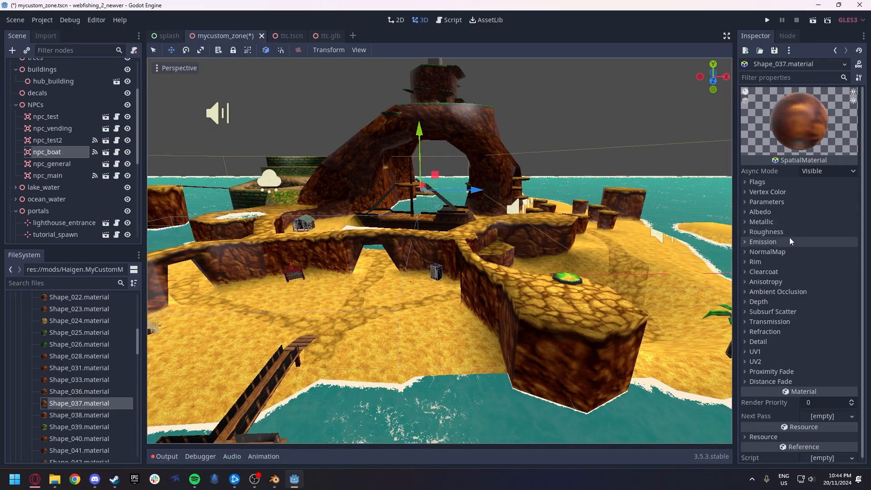
pyautogui.click(743, 222)
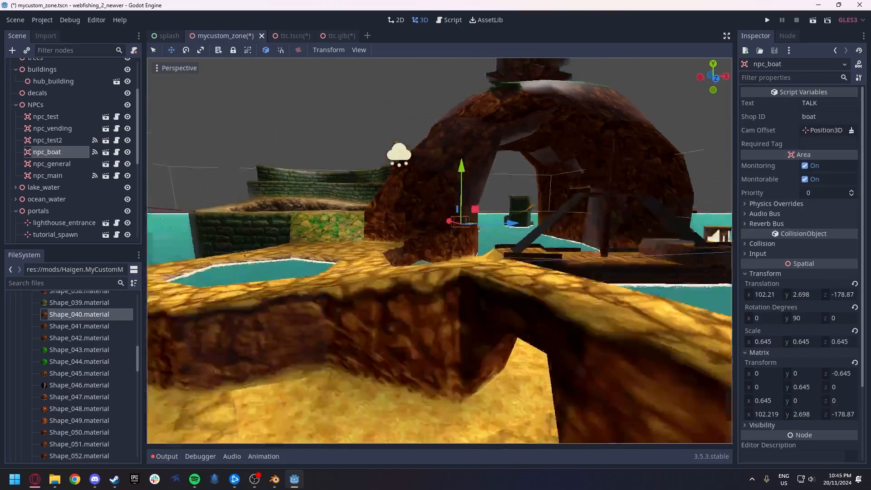
# Enable the Transparent flag on Shape_046.material, the black-backed rope railing of the wooden dock.
pyautogui.moveTo(438, 251); pyautogui.dragTo(292, 242, button='right')
pyautogui.moveTo(508, 289); pyautogui.dragTo(558, 276, button='right')
pyautogui.press('w')
pyautogui.moveTo(439, 251); pyautogui.dragTo(476, 284, button='right')
pyautogui.press('s')
pyautogui.press('s')
pyautogui.press('a')
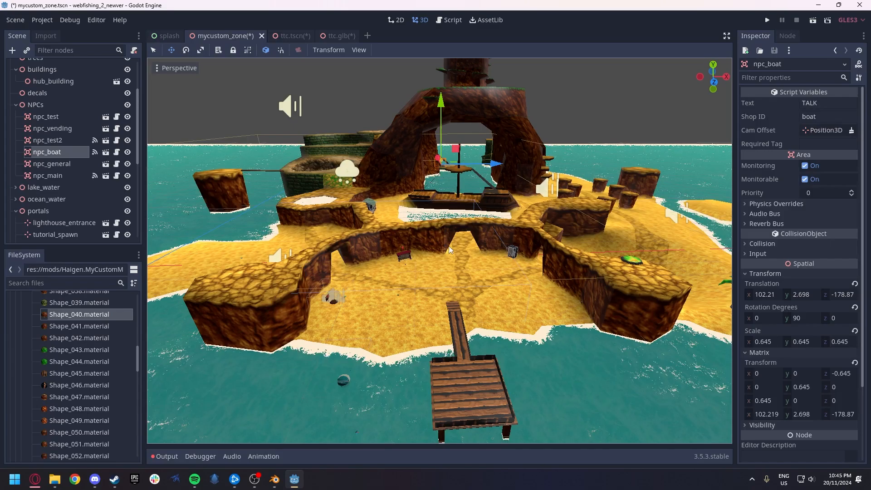
pyautogui.press('w')
pyautogui.moveTo(486, 268); pyautogui.dragTo(440, 241, button='right')
pyautogui.press('s')
pyautogui.press('w')
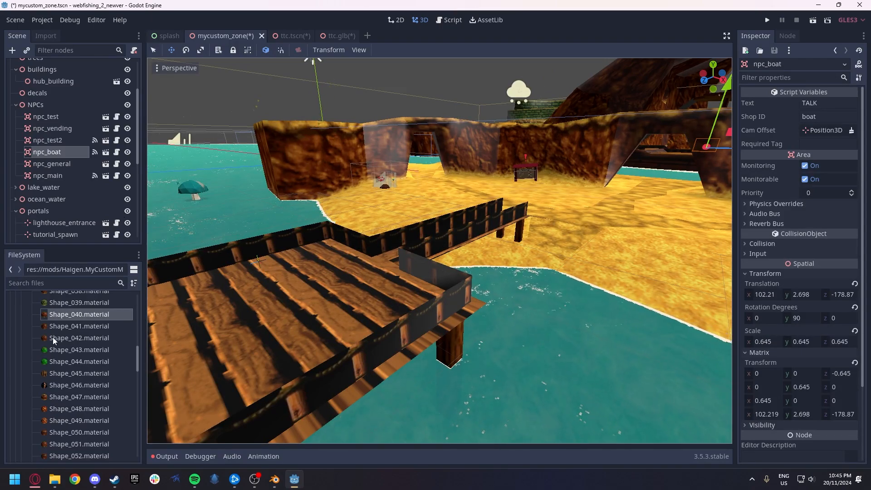
pyautogui.click(72, 384)
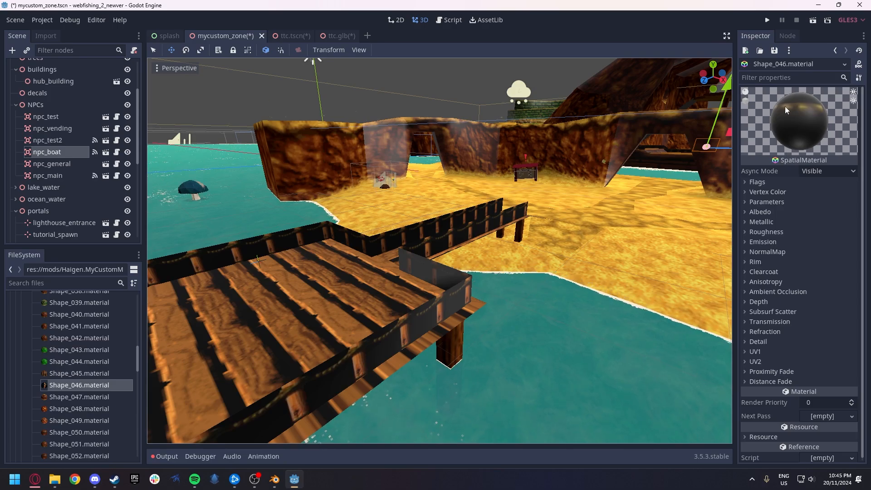
pyautogui.click(746, 182)
pyautogui.click(806, 193)
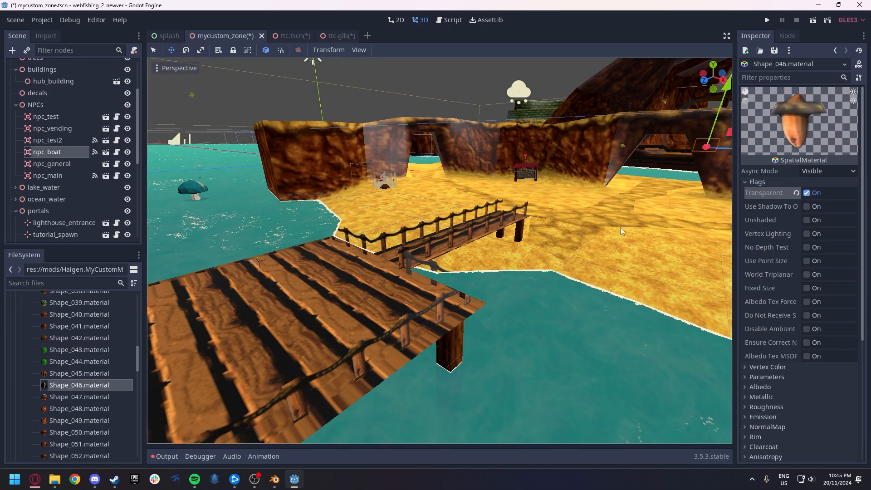
# Examine the dock's rope railings and planks from several sides to check how the transparency renders.
pyautogui.press('s')
pyautogui.moveTo(620, 227); pyautogui.dragTo(689, 212, button='right')
pyautogui.press('w')
pyautogui.scroll(2, 511, 202)
pyautogui.scroll(-20, 511, 202)
pyautogui.press('s')
pyautogui.press('w')
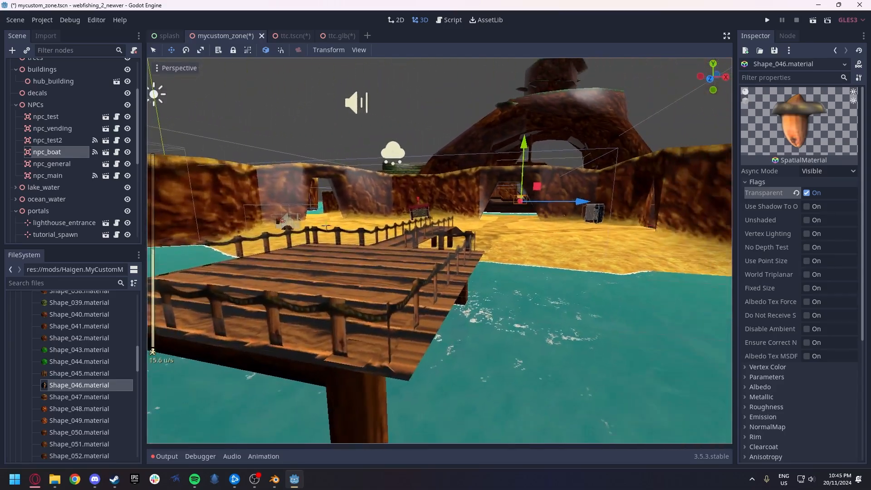
pyautogui.press('a')
pyautogui.scroll(-12, 548, 243)
pyautogui.moveTo(548, 243); pyautogui.dragTo(548, 243, button='right')
pyautogui.moveTo(546, 312)
pyautogui.mouseDown(button='right')
pyautogui.moveTo(502, 298)
pyautogui.moveTo(445, 300)
pyautogui.moveTo(556, 309)
pyautogui.moveTo(491, 217)
pyautogui.moveTo(550, 306)
pyautogui.mouseUp(button='right')
pyautogui.press('d')
pyautogui.press('a')
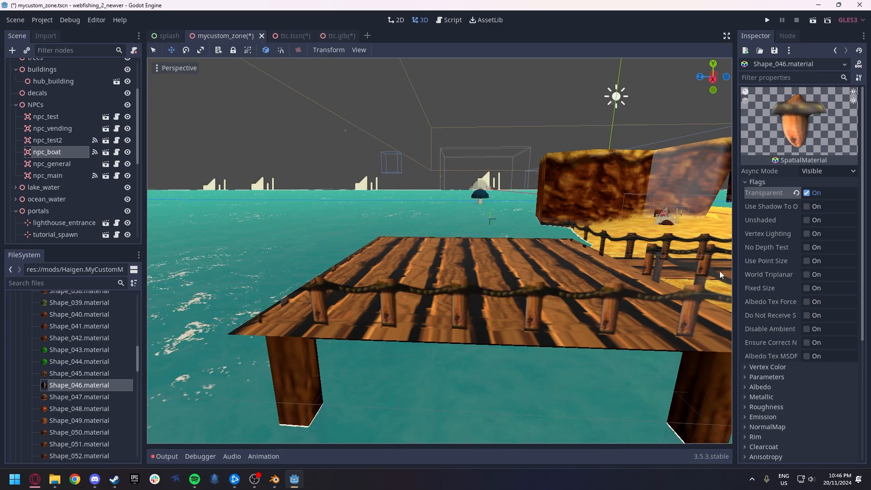
pyautogui.moveTo(334, 292); pyautogui.dragTo(334, 292, button='right')
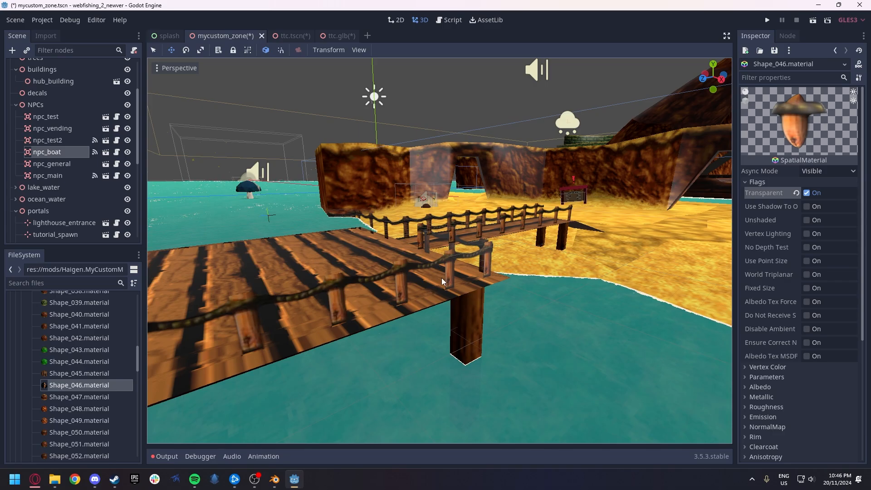
# Move mushroom_1 from the water onto the rock ledge near the green octagonal pad, at about 131.07, 11.324, 29.87.
pyautogui.press('w')
pyautogui.moveTo(442, 278); pyautogui.dragTo(476, 280, button='right')
pyautogui.scroll(2, 442, 278)
pyautogui.press('w')
pyautogui.scroll(8, 551, 265)
pyautogui.press('w')
pyautogui.press('s')
pyautogui.press('w')
pyautogui.scroll(4, 401, 269)
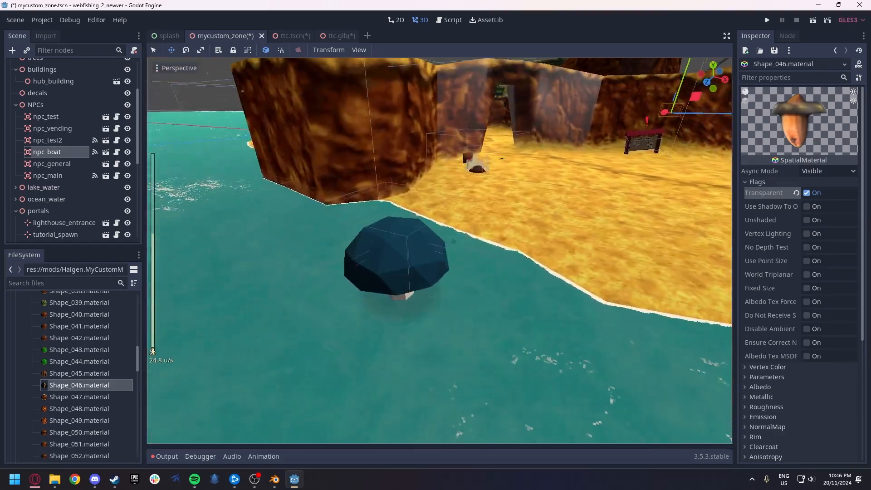
pyautogui.scroll(-10, 72, 185)
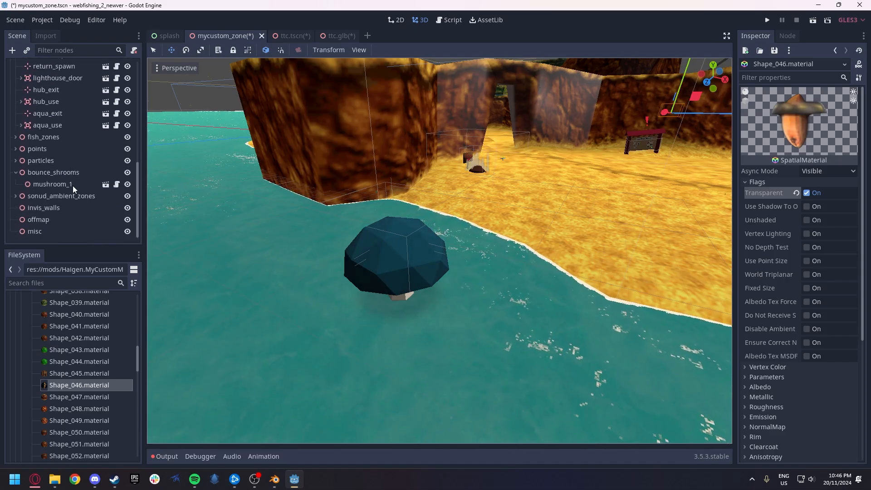
pyautogui.click(47, 185)
pyautogui.moveTo(222, 239); pyautogui.dragTo(317, 273, button='right')
pyautogui.press('s')
pyautogui.moveTo(507, 234); pyautogui.dragTo(628, 227)
pyautogui.moveTo(628, 227); pyautogui.dragTo(659, 216, button='right')
pyautogui.press('w')
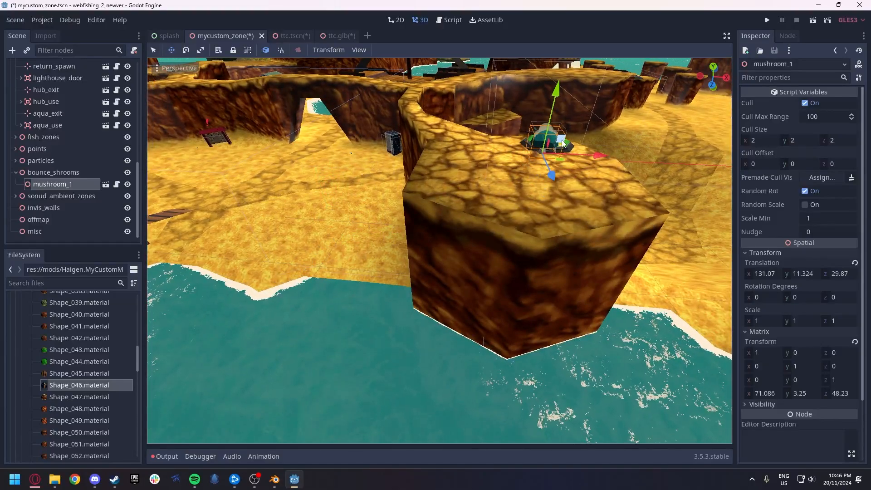
# Centre mushroom_1 on the green octagonal pad and lower it, placing it at about 132.68, 10.545, 24.717.
pyautogui.press('w')
pyautogui.moveTo(563, 144); pyautogui.dragTo(508, 210, button='right')
pyautogui.press('s')
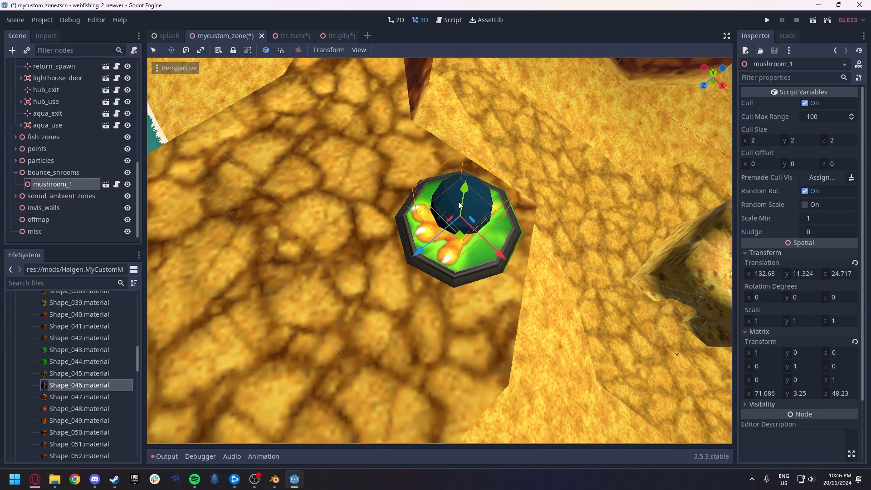
pyautogui.moveTo(405, 196); pyautogui.dragTo(451, 243, button='middle')
pyautogui.moveTo(426, 206); pyautogui.dragTo(426, 195)
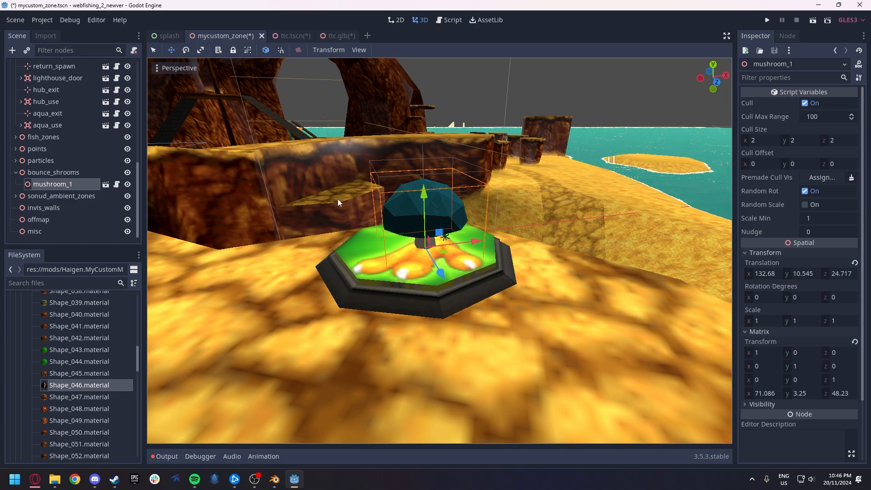
# Turn off the Visible property of mushroom_1 and save the mycustom_zone scene.
pyautogui.scroll(-3, 805, 309)
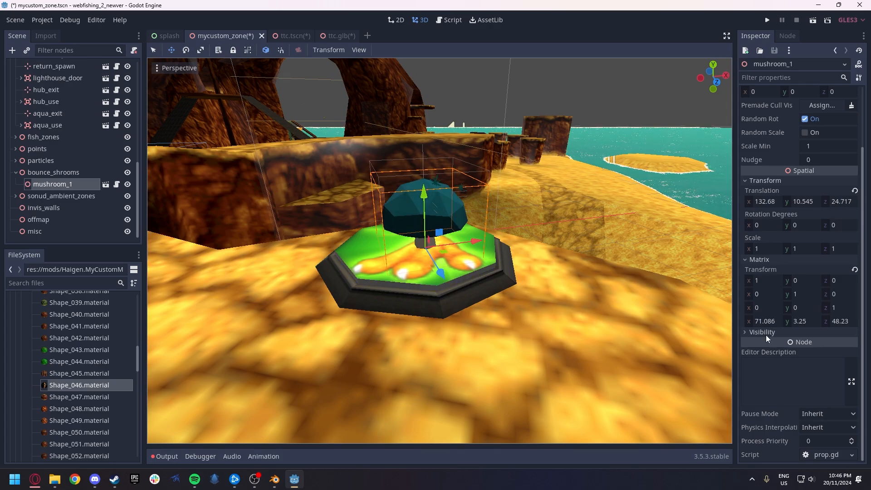
pyautogui.click(745, 333)
pyautogui.click(810, 343)
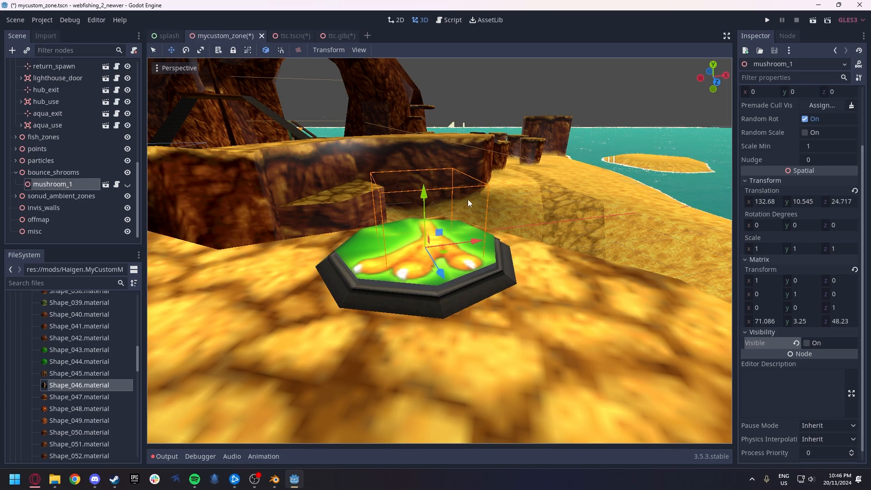
pyautogui.moveTo(552, 248); pyautogui.dragTo(374, 269, button='middle')
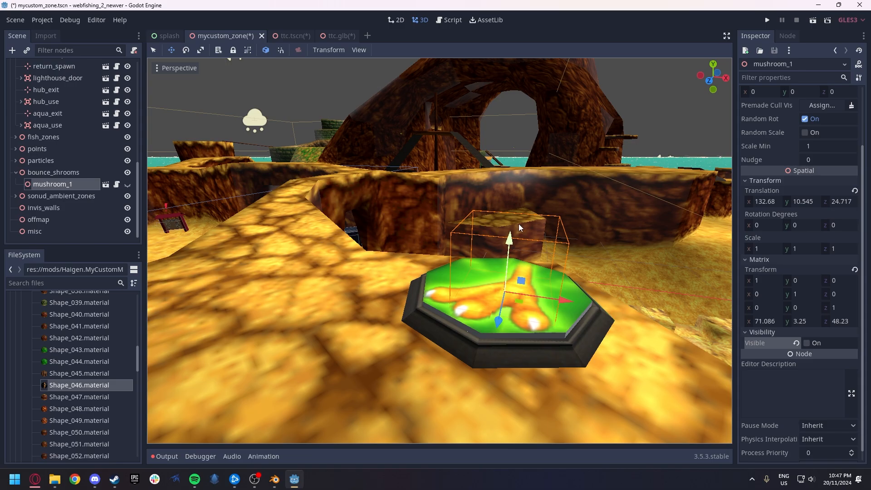
pyautogui.moveTo(520, 228)
pyautogui.mouseDown(button='right')
pyautogui.moveTo(517, 294)
pyautogui.moveTo(522, 254)
pyautogui.moveTo(576, 259)
pyautogui.moveTo(506, 223)
pyautogui.mouseUp(button='right')
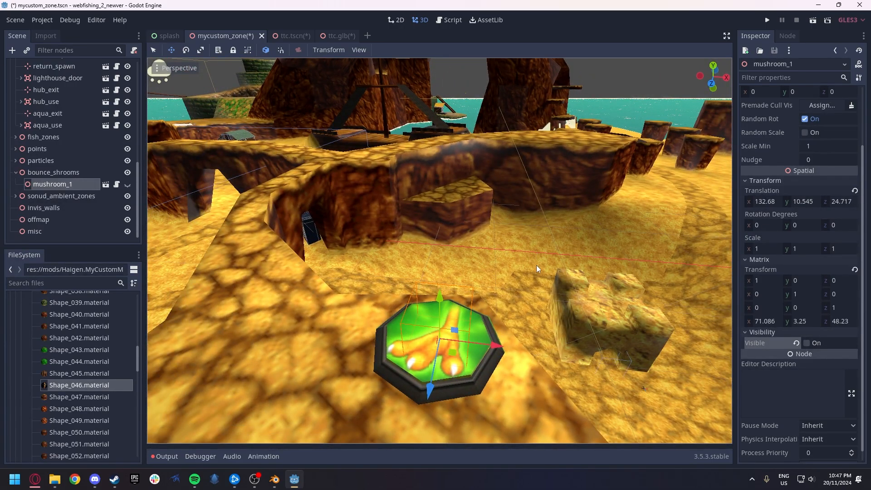
pyautogui.moveTo(531, 237)
pyautogui.mouseDown(button='right')
pyautogui.moveTo(557, 249)
pyautogui.moveTo(576, 212)
pyautogui.moveTo(529, 220)
pyautogui.mouseUp(button='right')
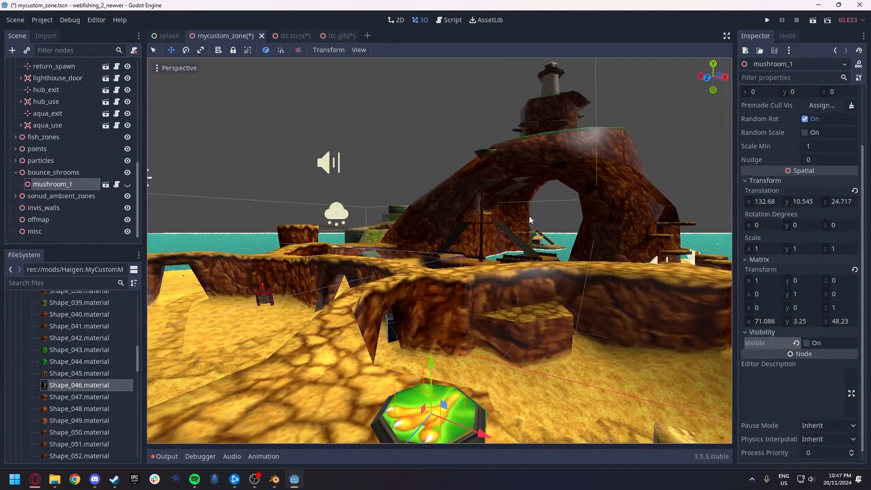
pyautogui.moveTo(390, 177)
pyautogui.mouseDown(button='right')
pyautogui.moveTo(435, 181)
pyautogui.moveTo(408, 186)
pyautogui.moveTo(392, 205)
pyautogui.moveTo(317, 204)
pyautogui.moveTo(399, 207)
pyautogui.moveTo(390, 177)
pyautogui.mouseUp(button='right')
pyautogui.hotkey('ctrl', 's')
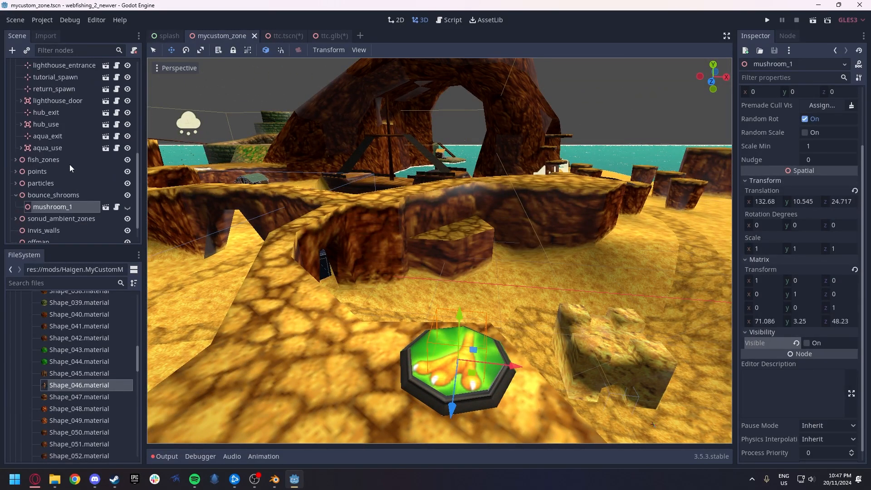
# Move the CollisionShape of FishZone over the lake beside the ship, to about 19.851, 0, -45.281.
pyautogui.click(11, 139)
pyautogui.click(15, 137)
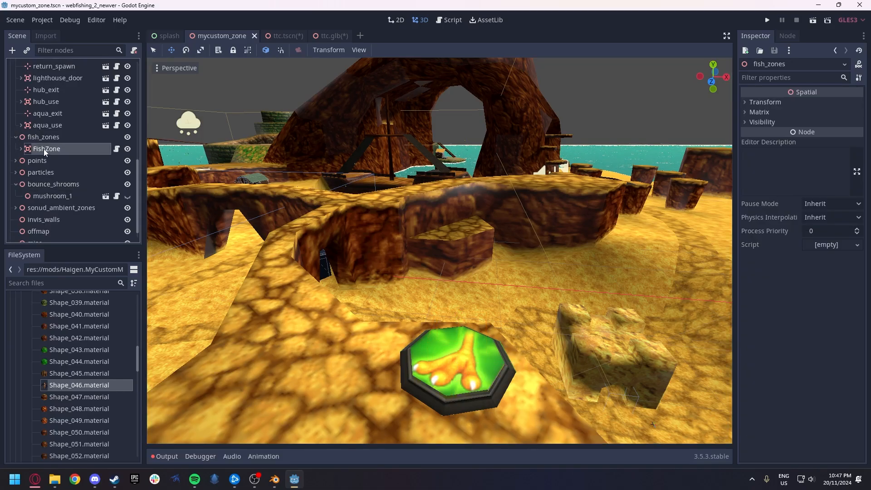
pyautogui.click(20, 149)
pyautogui.click(86, 161)
pyautogui.moveTo(272, 190); pyautogui.dragTo(234, 172, button='right')
pyautogui.press('w')
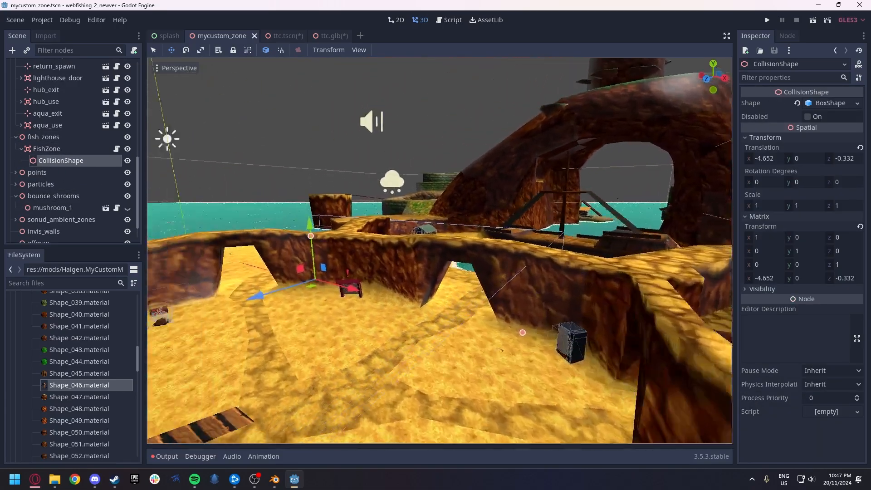
pyautogui.moveTo(302, 205)
pyautogui.mouseDown(button='right')
pyautogui.moveTo(245, 245)
pyautogui.moveTo(309, 249)
pyautogui.moveTo(318, 240)
pyautogui.moveTo(302, 205)
pyautogui.mouseUp(button='right')
pyautogui.press('s')
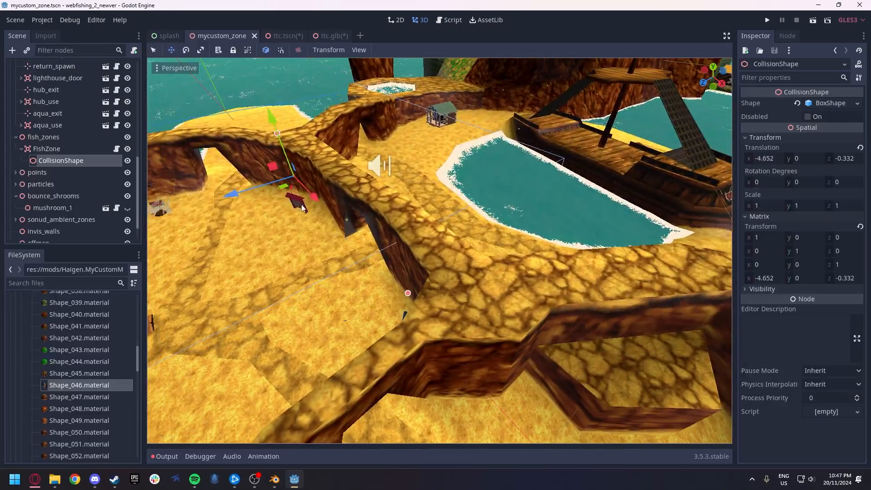
pyautogui.moveTo(533, 160); pyautogui.dragTo(529, 160)
pyautogui.moveTo(529, 160); pyautogui.dragTo(555, 200, button='right')
pyautogui.press('w')
pyautogui.press('s')
pyautogui.moveTo(460, 170); pyautogui.dragTo(422, 170)
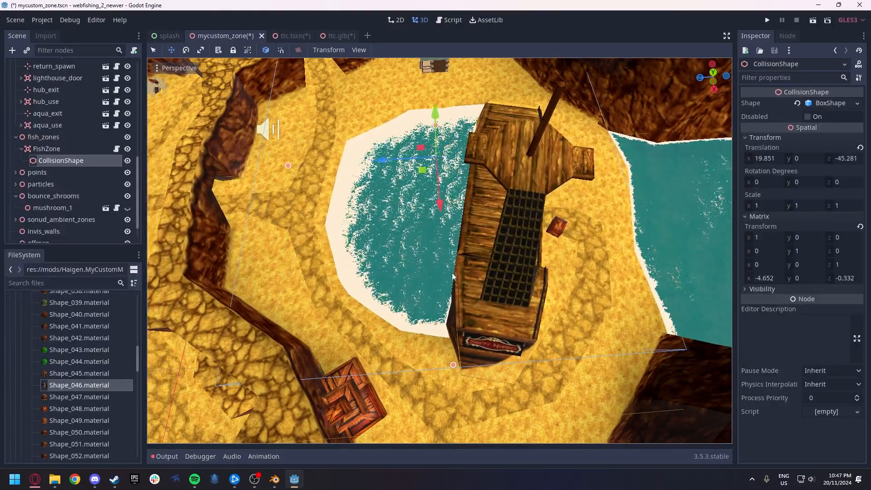
# Resize the FishZone CollisionShape box to fit the lake beside the ship and shift it to about x 30.021, z -45.281.
pyautogui.moveTo(454, 364); pyautogui.dragTo(452, 354)
pyautogui.moveTo(288, 166); pyautogui.dragTo(325, 163)
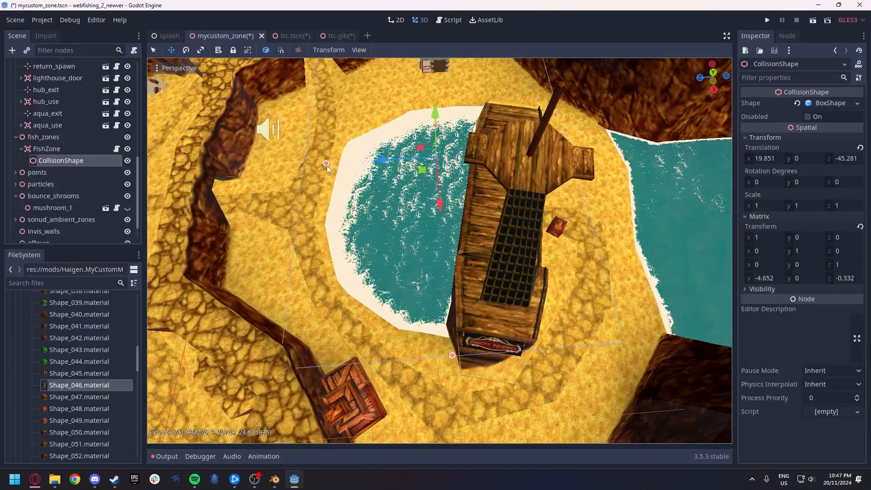
pyautogui.moveTo(434, 223)
pyautogui.mouseDown(button='right')
pyautogui.moveTo(458, 222)
pyautogui.moveTo(435, 223)
pyautogui.mouseUp(button='right')
pyautogui.press('s')
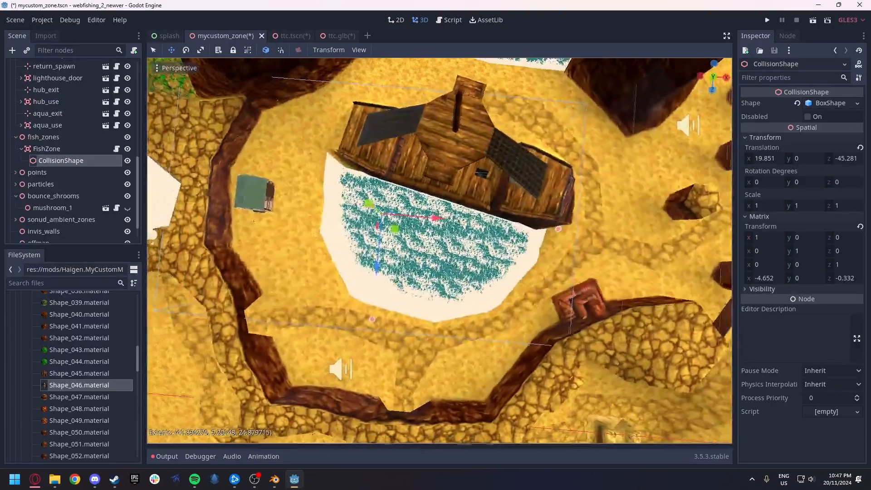
pyautogui.moveTo(434, 223); pyautogui.dragTo(495, 228)
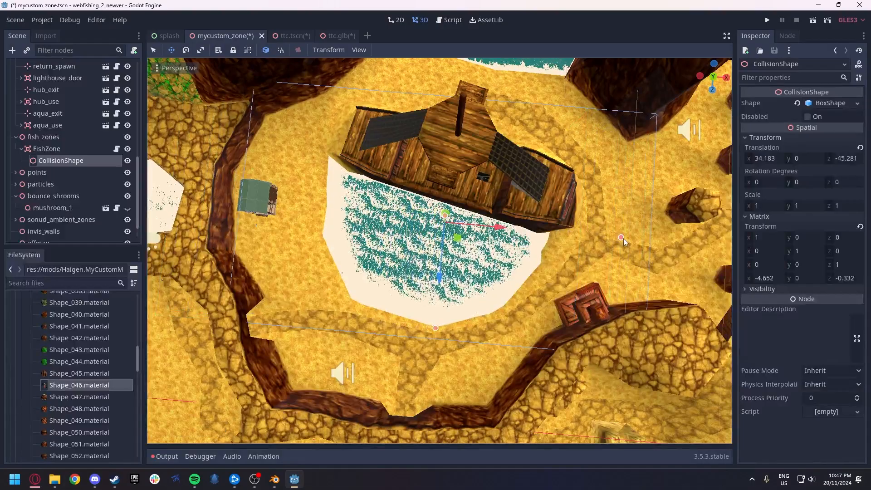
pyautogui.moveTo(620, 237); pyautogui.dragTo(575, 243)
pyautogui.moveTo(498, 227); pyautogui.dragTo(481, 226)
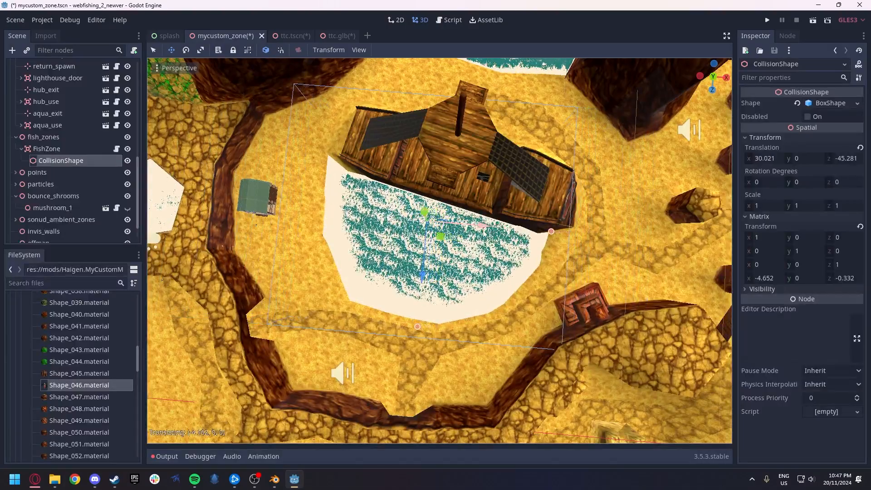
# Duplicate the lake's CollisionShape within FishZone and move the copy over the small hexagonal pond.
pyautogui.moveTo(453, 236); pyautogui.dragTo(472, 182, button='right')
pyautogui.press('d')
pyautogui.press('w')
pyautogui.press('a')
pyautogui.press('s')
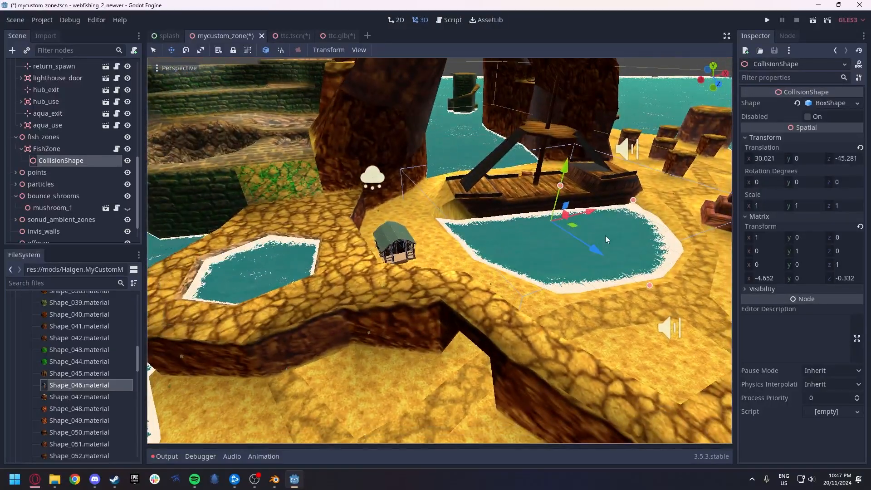
pyautogui.hotkey('ctrl', 'd')
pyautogui.moveTo(594, 213); pyautogui.dragTo(380, 279)
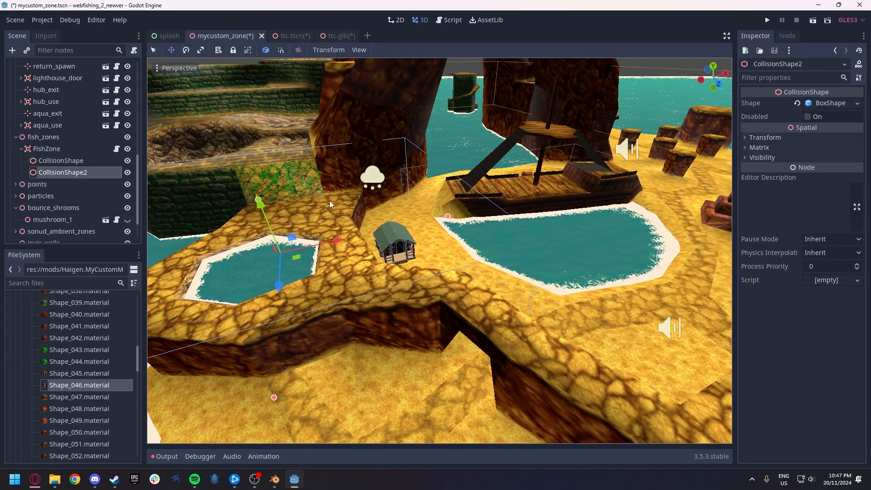
pyautogui.press('a')
pyautogui.moveTo(330, 200); pyautogui.dragTo(381, 227, button='right')
pyautogui.press('s')
# Narrow the CollisionShape2 box around the hexagonal pond, comparing it with the lake's CollisionShape.
pyautogui.moveTo(429, 166); pyautogui.dragTo(409, 180)
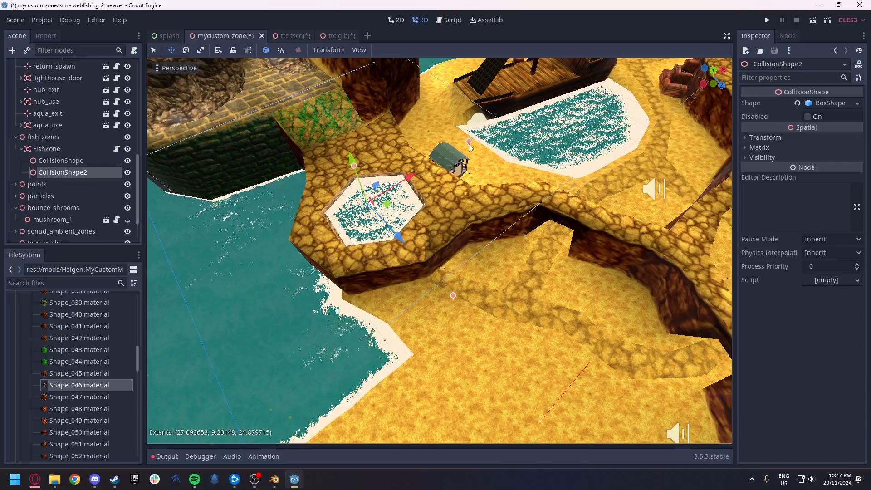
pyautogui.moveTo(469, 146); pyautogui.dragTo(444, 166)
pyautogui.moveTo(443, 166); pyautogui.dragTo(390, 150, button='right')
pyautogui.press('d')
pyautogui.moveTo(423, 202); pyautogui.dragTo(448, 202)
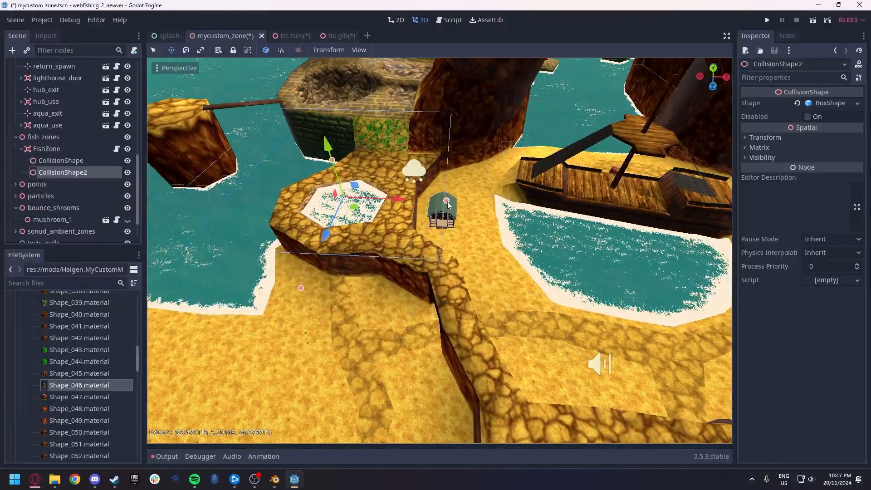
pyautogui.click(86, 161)
pyautogui.click(80, 172)
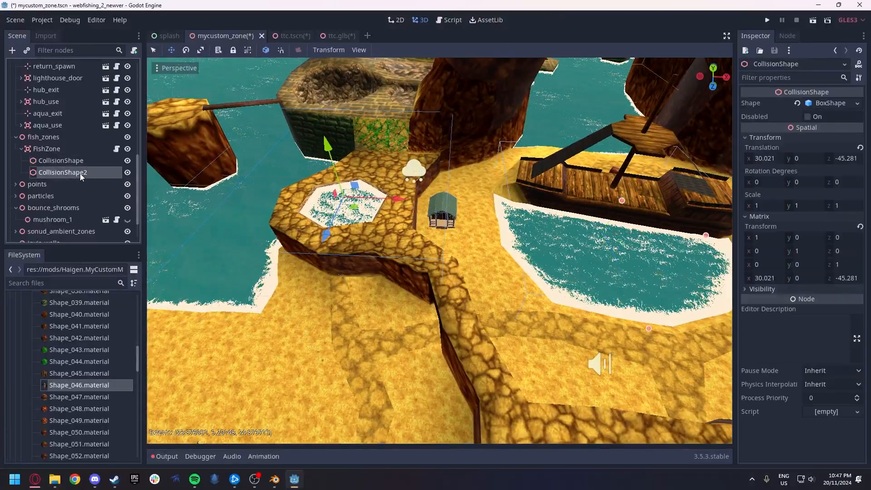
pyautogui.press('s')
pyautogui.moveTo(492, 217); pyautogui.dragTo(496, 210, button='right')
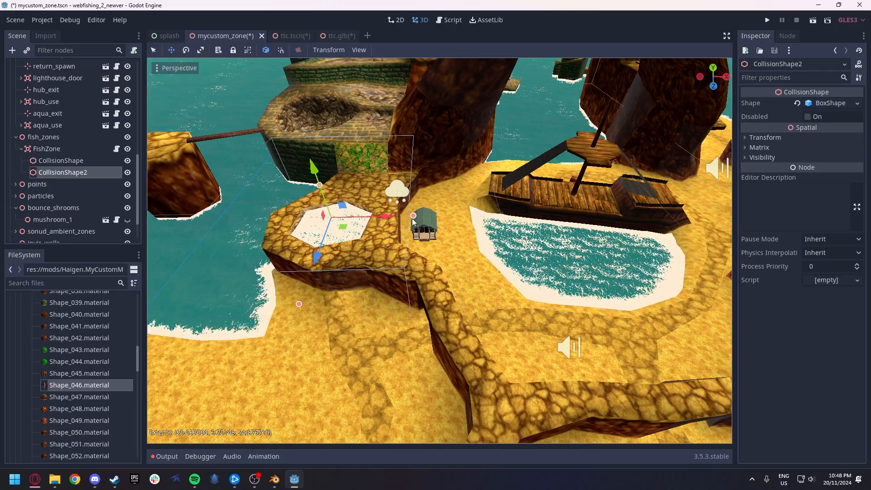
pyautogui.moveTo(438, 227); pyautogui.dragTo(441, 227)
# Make the sub-resources of CollisionShape2 unique so its box is independent of the lake's shape.
pyautogui.moveTo(441, 227); pyautogui.dragTo(472, 205, button='right')
pyautogui.press('w')
pyautogui.press('w')
pyautogui.press('s')
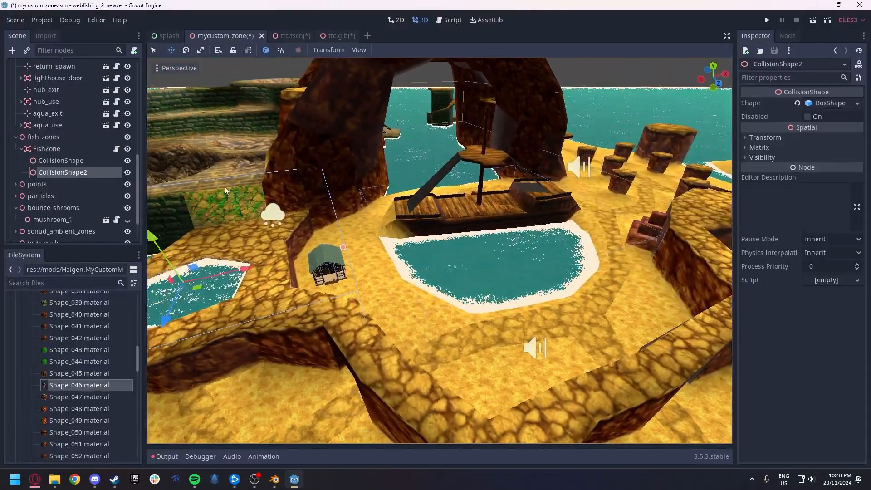
pyautogui.click(68, 160)
pyautogui.click(70, 172)
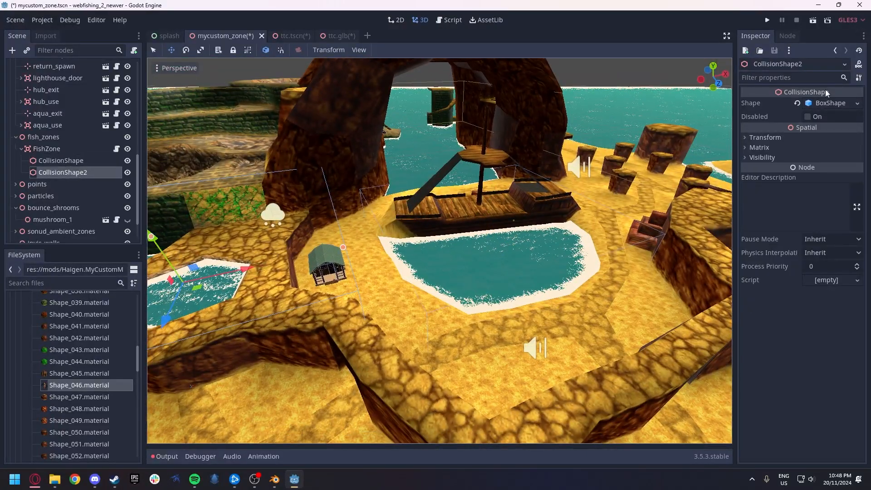
pyautogui.click(858, 78)
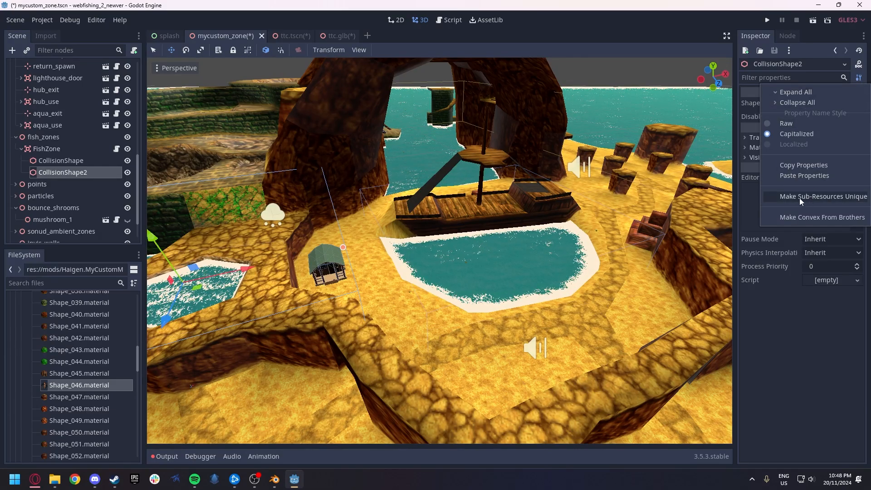
pyautogui.click(815, 196)
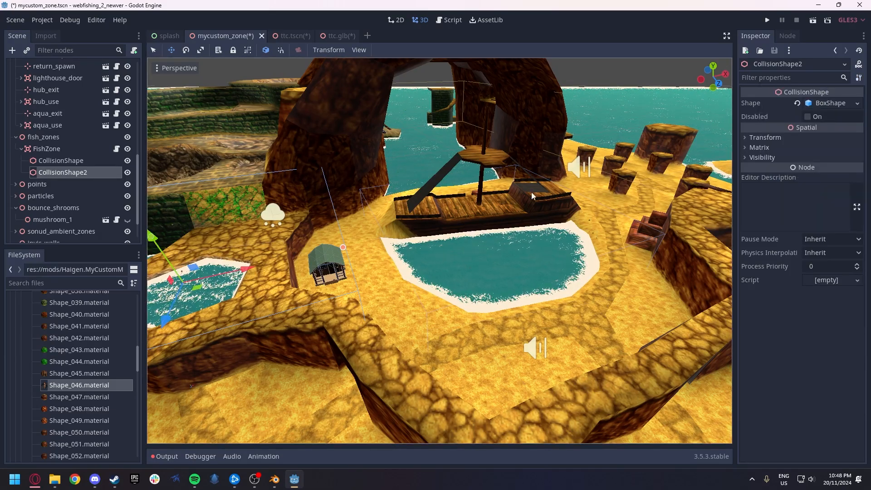
# Shorten the CollisionShape2 box to fit closely around the hexagonal pond, centre it there, and save the mycustom_zone scene.
pyautogui.moveTo(531, 192); pyautogui.dragTo(502, 197, button='right')
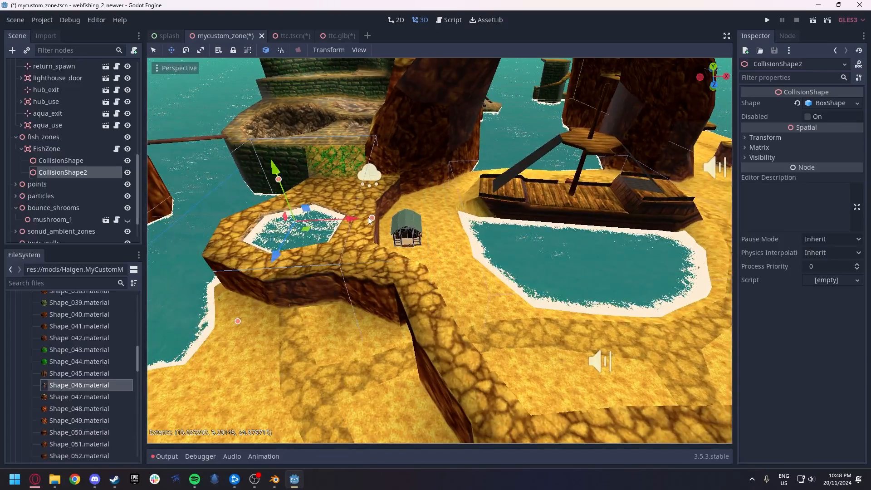
pyautogui.moveTo(519, 214); pyautogui.dragTo(610, 182, button='right')
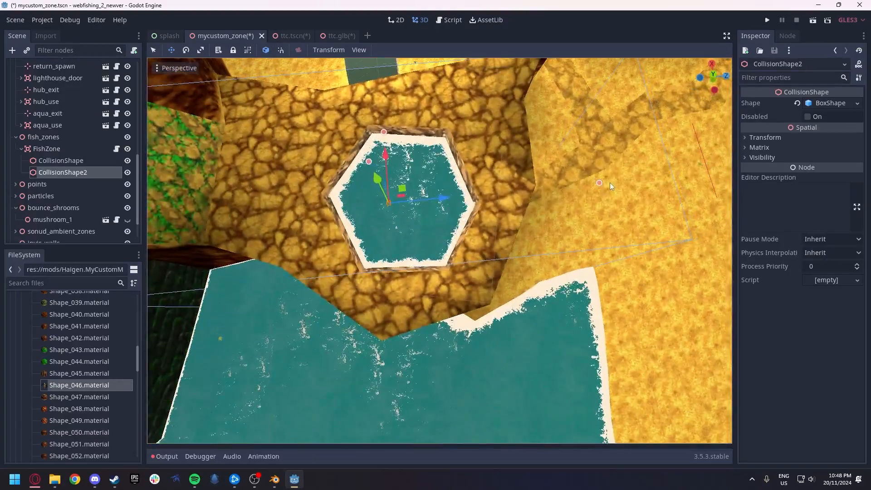
pyautogui.moveTo(596, 186); pyautogui.dragTo(500, 195)
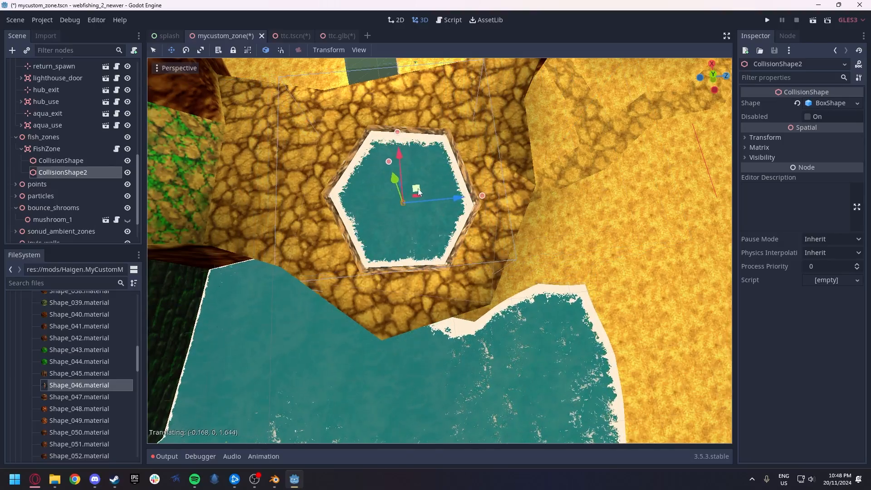
pyautogui.moveTo(418, 193); pyautogui.dragTo(336, 230, button='right')
pyautogui.hotkey('ctrl', 's')
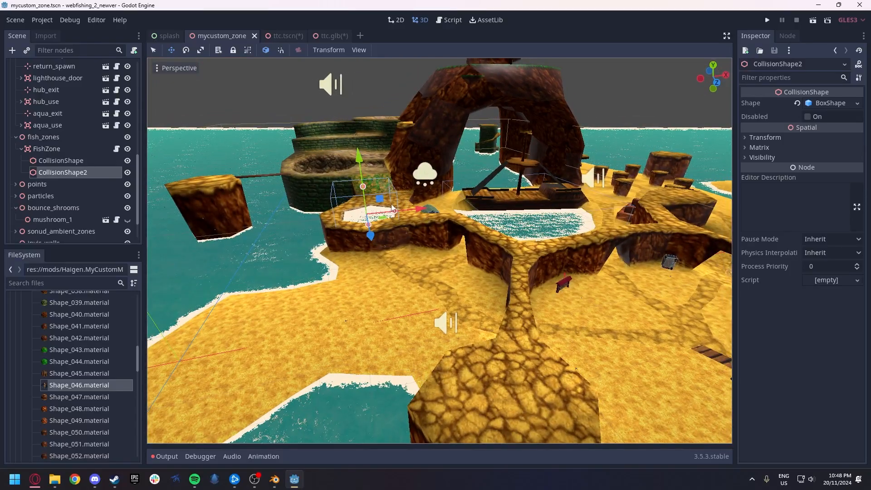
# Expand the points group in the scene tree to reach its spawn nodes.
pyautogui.moveTo(439, 251); pyautogui.dragTo(546, 252, button='right')
pyautogui.scroll(-2, 67, 175)
pyautogui.scroll(5, 67, 175)
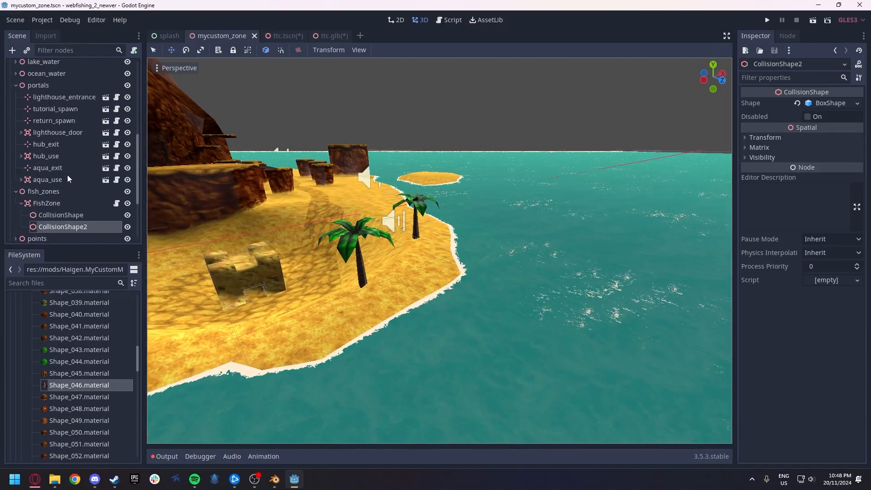
pyautogui.scroll(-2, 66, 175)
pyautogui.scroll(-3, 67, 175)
pyautogui.click(20, 152)
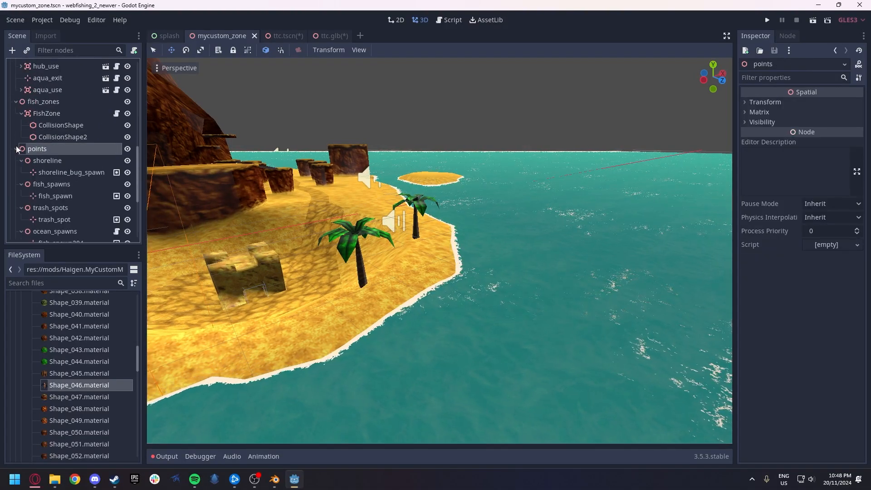
# Move shoreline_bug_spawn onto the sand near the wooden dock, at about 74.218, -0.33, 29.059.
pyautogui.doubleClick(35, 173)
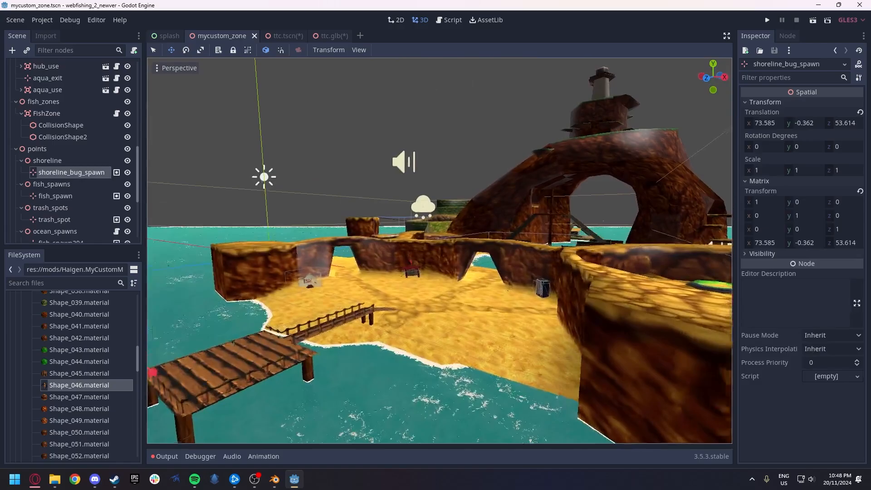
pyautogui.press('w')
pyautogui.moveTo(439, 250); pyautogui.dragTo(366, 294, button='right')
pyautogui.scroll(3, 439, 250)
pyautogui.press('w')
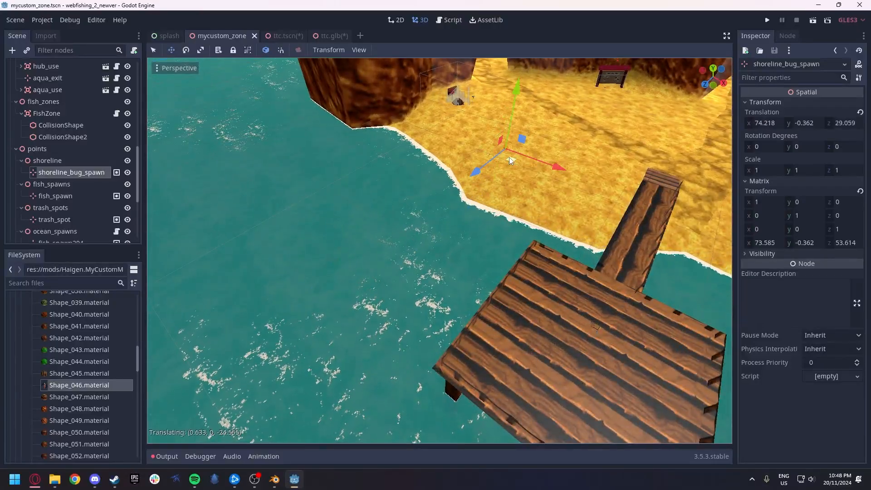
pyautogui.moveTo(510, 161); pyautogui.dragTo(510, 161)
pyautogui.moveTo(394, 254); pyautogui.dragTo(395, 227, button='right')
pyautogui.press('w')
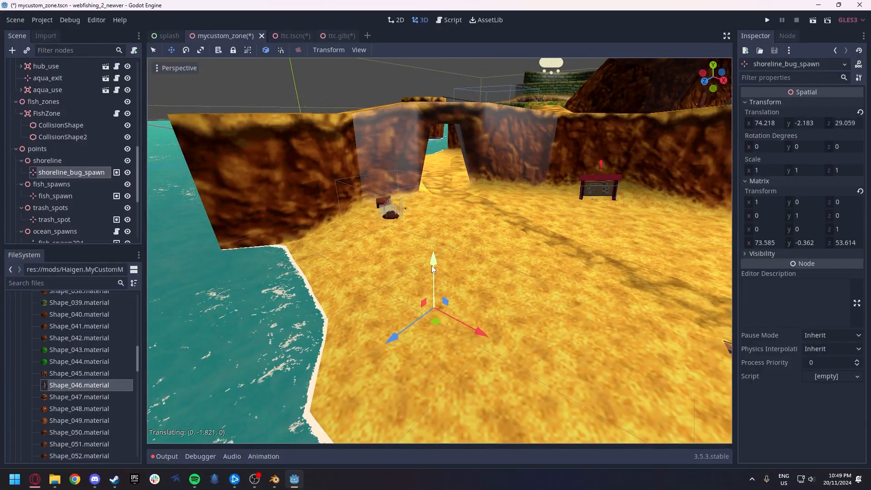
pyautogui.moveTo(431, 246); pyautogui.dragTo(431, 241)
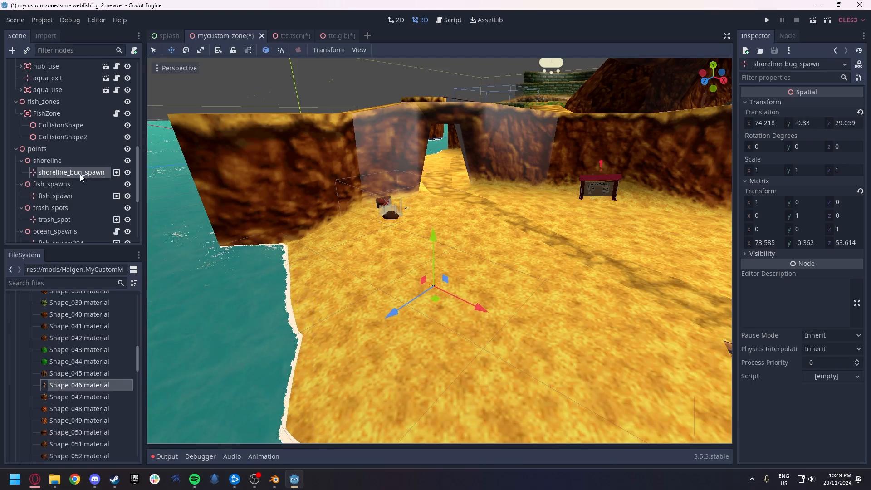
# Move fish_spawn horizontally over the lake beside the ship, to about x 82.961, z -38.333.
pyautogui.doubleClick(81, 198)
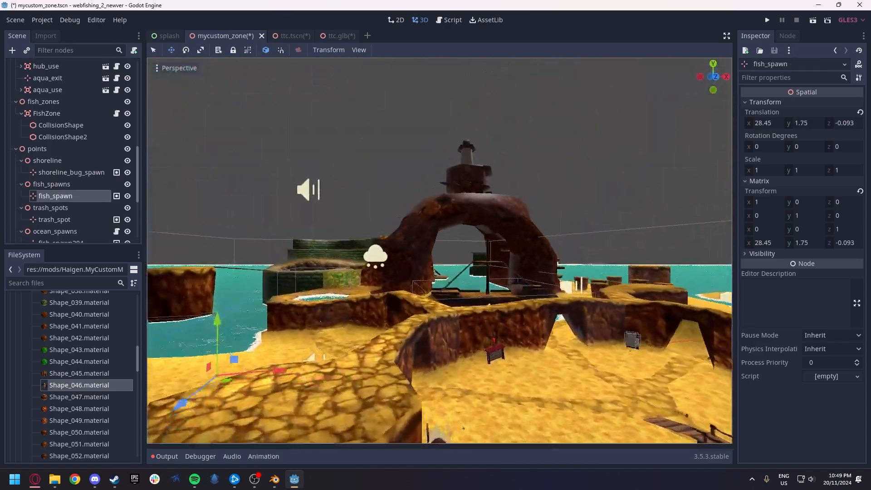
pyautogui.press('s')
pyautogui.moveTo(439, 250); pyautogui.dragTo(390, 302, button='right')
pyautogui.press('w')
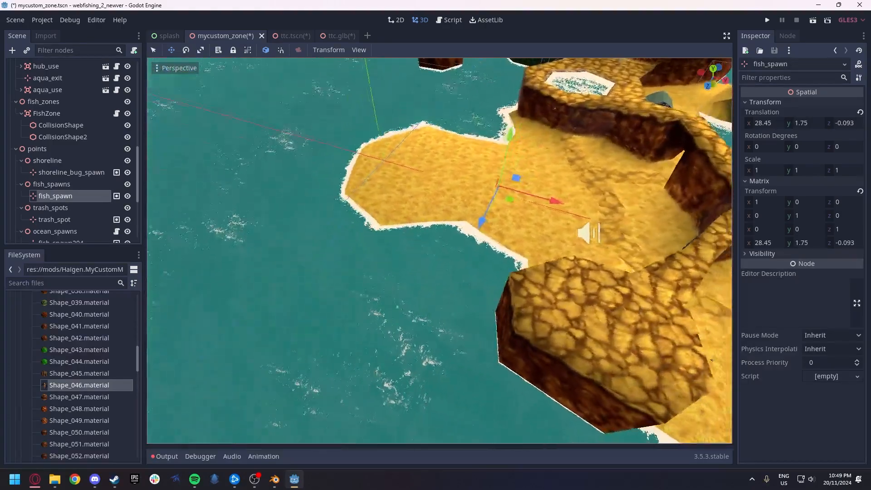
pyautogui.press('d')
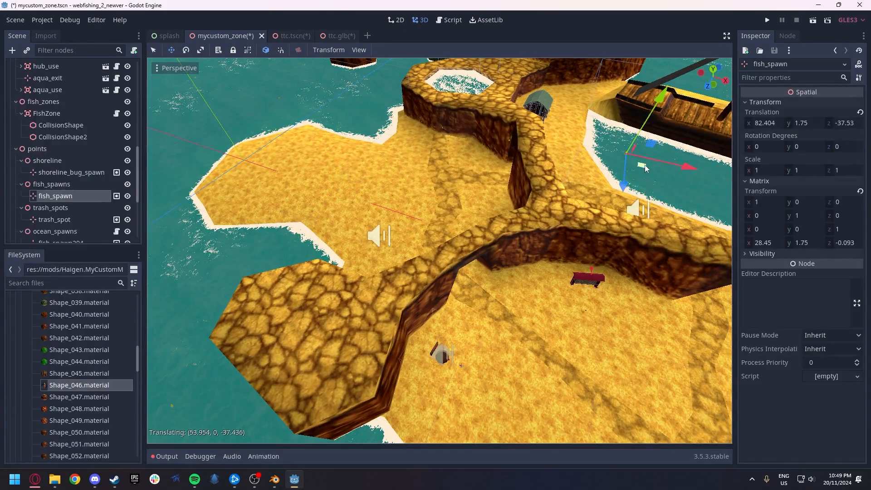
pyautogui.moveTo(646, 168); pyautogui.dragTo(648, 166)
# Lower fish_spawn to the lake's water surface, at about y -0.461.
pyautogui.moveTo(648, 165); pyautogui.dragTo(685, 107, button='right')
pyautogui.press('w')
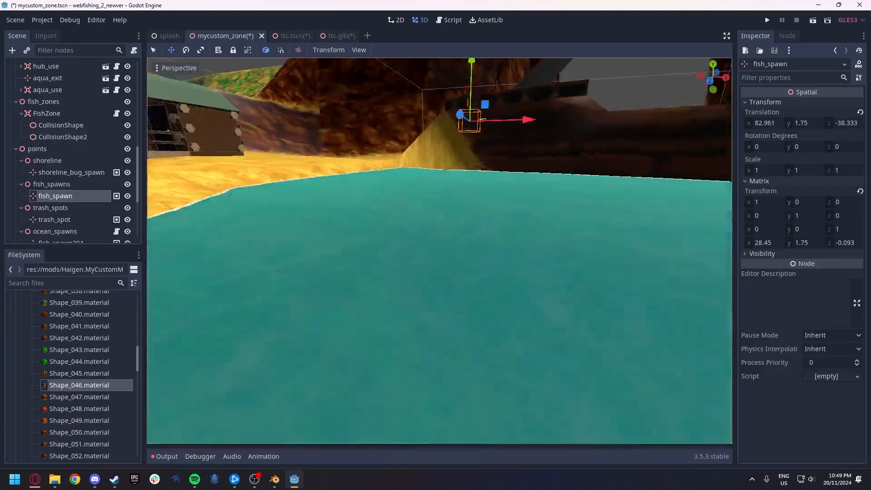
pyautogui.moveTo(594, 199); pyautogui.dragTo(589, 164, button='right')
pyautogui.press('s')
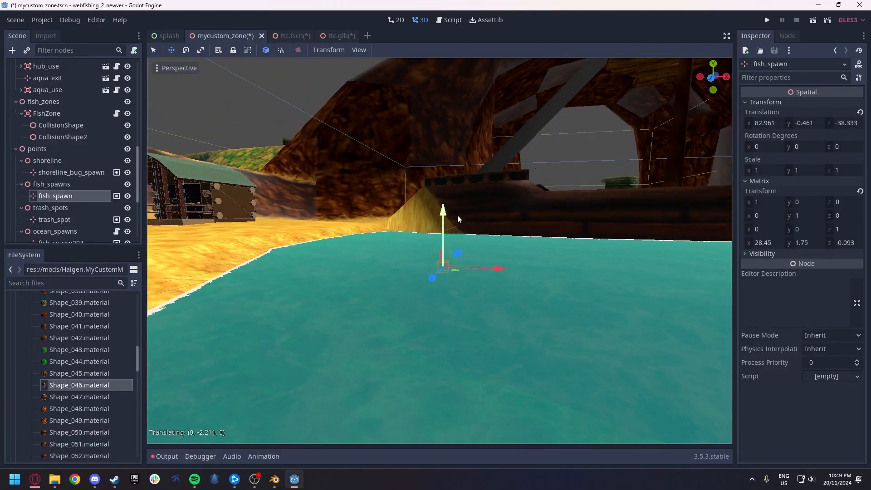
pyautogui.moveTo(457, 215); pyautogui.dragTo(458, 212)
# Duplicate fish_spawn repeatedly up to fish_spawn14, spreading the copies across the lake, and collapse the fish_spawns group.
pyautogui.moveTo(458, 212); pyautogui.dragTo(339, 244, button='right')
pyautogui.press('s')
pyautogui.hotkey('ctrl', 'd')
pyautogui.hotkey('ctrl', 'd')
pyautogui.moveTo(353, 271); pyautogui.dragTo(410, 296)
pyautogui.hotkey('ctrl', 'd')
pyautogui.hotkey('ctrl', 'd')
pyautogui.moveTo(497, 303); pyautogui.dragTo(413, 195)
pyautogui.hotkey('ctrl', 'd')
pyautogui.hotkey('ctrl', 'd')
pyautogui.hotkey('ctrl', 'd')
pyautogui.hotkey('ctrl', 'd')
pyautogui.hotkey('ctrl', 'd')
pyautogui.hotkey('ctrl', 'd')
pyautogui.moveTo(413, 194); pyautogui.dragTo(309, 221)
pyautogui.hotkey('ctrl', 'd')
pyautogui.hotkey('ctrl', 'd')
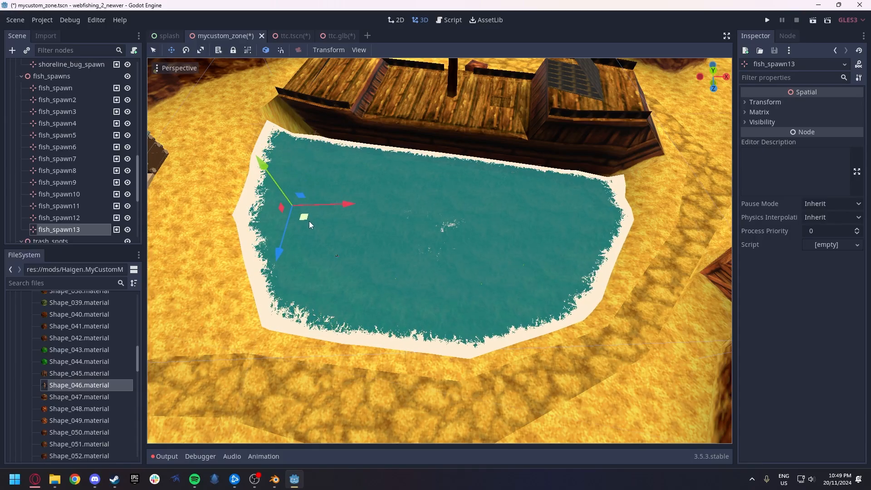
pyautogui.hotkey('ctrl', 'd')
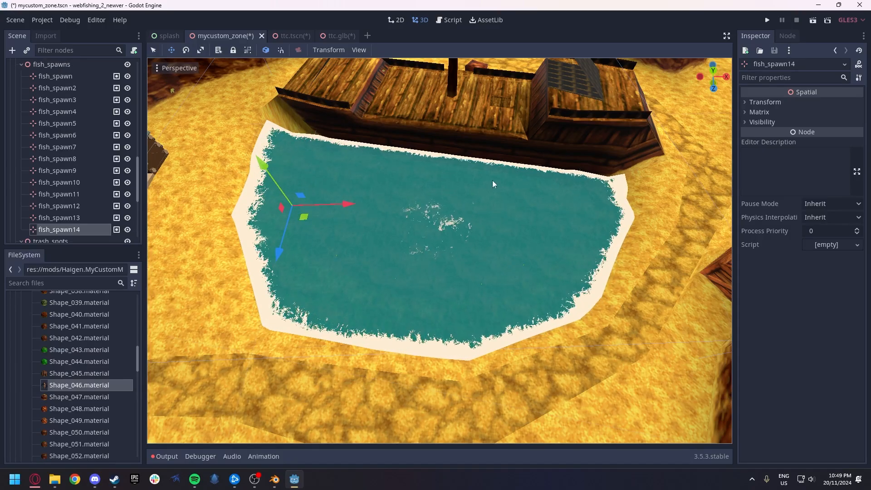
pyautogui.click(21, 65)
# Move trash_spot onto the sand beach below the hexagonal pond, lowering it to about y -0.297.
pyautogui.click(54, 102)
pyautogui.moveTo(312, 206); pyautogui.dragTo(334, 207, button='right')
pyautogui.press('w')
pyautogui.press('a')
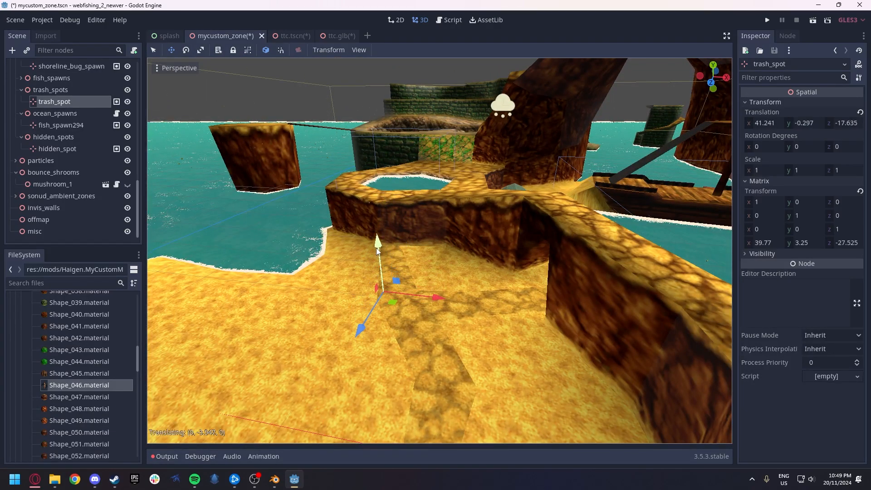
pyautogui.moveTo(296, 310); pyautogui.dragTo(294, 311)
# Duplicate trash_spot repeatedly up to trash_spot14, spreading the copies over the sand beach, and collapse the trash_spots group.
pyautogui.moveTo(295, 310); pyautogui.dragTo(289, 345, button='right')
pyautogui.press('a')
pyautogui.hotkey('ctrl', 'd')
pyautogui.hotkey('ctrl', 'd')
pyautogui.moveTo(446, 230); pyautogui.dragTo(475, 313)
pyautogui.hotkey('ctrl', 'd')
pyautogui.hotkey('ctrl', 'd')
pyautogui.hotkey('ctrl', 'd')
pyautogui.hotkey('ctrl', 'd')
pyautogui.hotkey('ctrl', 'd')
pyautogui.hotkey('ctrl', 'd')
pyautogui.hotkey('ctrl', 'd')
pyautogui.hotkey('ctrl', 'd')
pyautogui.moveTo(432, 281); pyautogui.dragTo(427, 279)
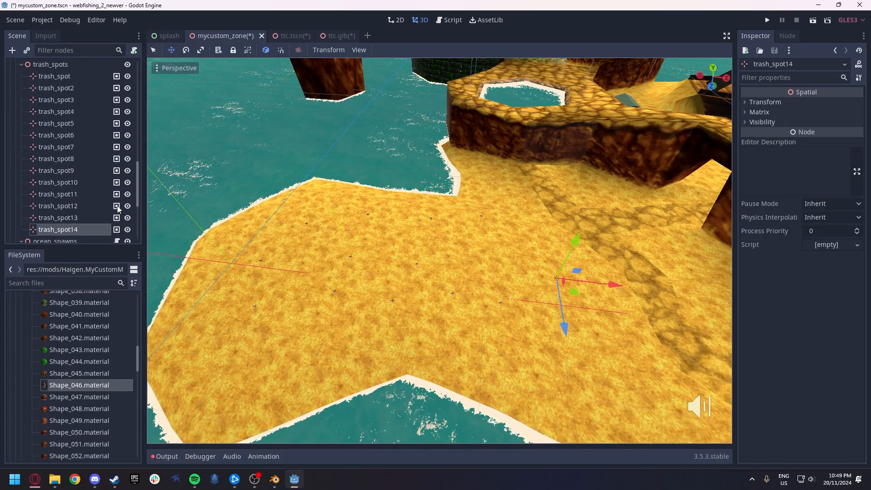
pyautogui.click(21, 65)
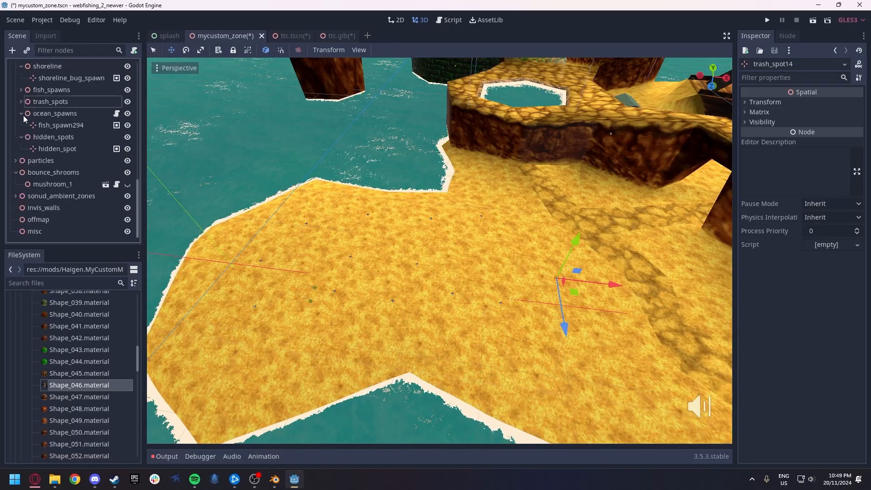
# Move fish_spawn294 into the ocean just off the sand shoreline, to about x 212.4, z -108.05.
pyautogui.doubleClick(54, 126)
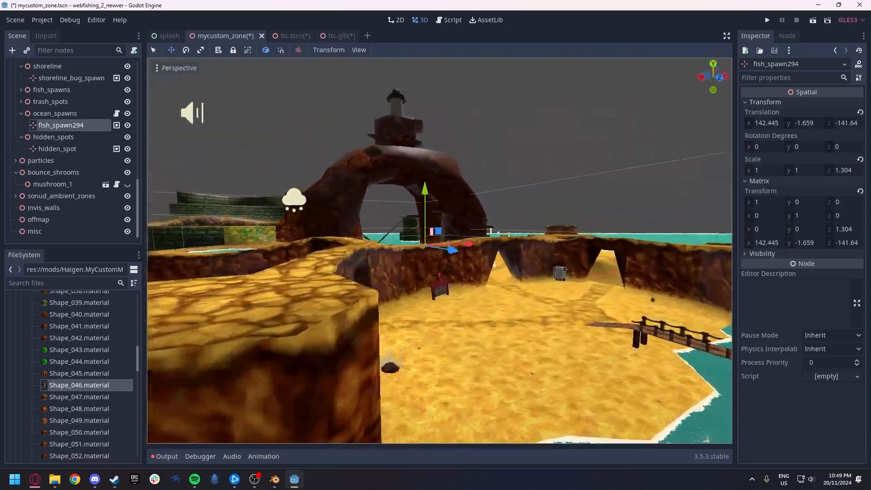
pyautogui.press('w')
pyautogui.scroll(3, 440, 250)
pyautogui.moveTo(439, 250); pyautogui.dragTo(428, 223, button='right')
pyautogui.moveTo(364, 287); pyautogui.dragTo(331, 273)
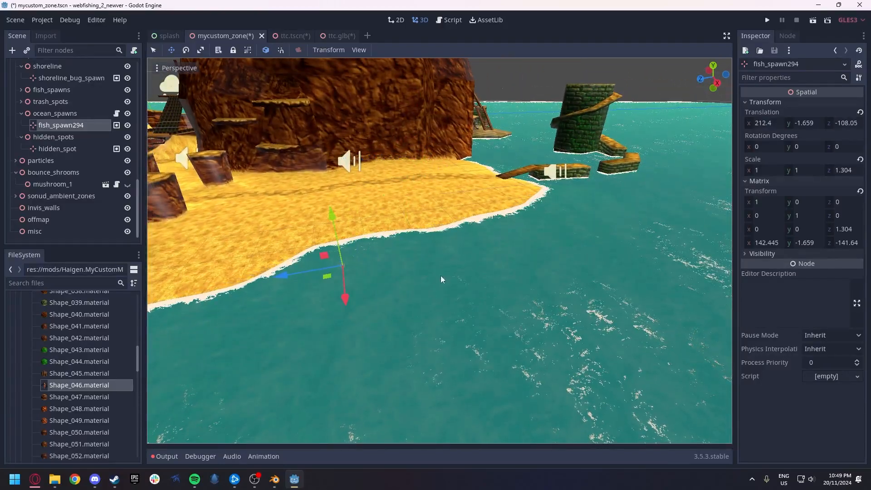
# Raise fish_spawn294 to the ocean surface, at about y -1.064.
pyautogui.press('w')
pyautogui.moveTo(441, 276); pyautogui.dragTo(481, 211, button='right')
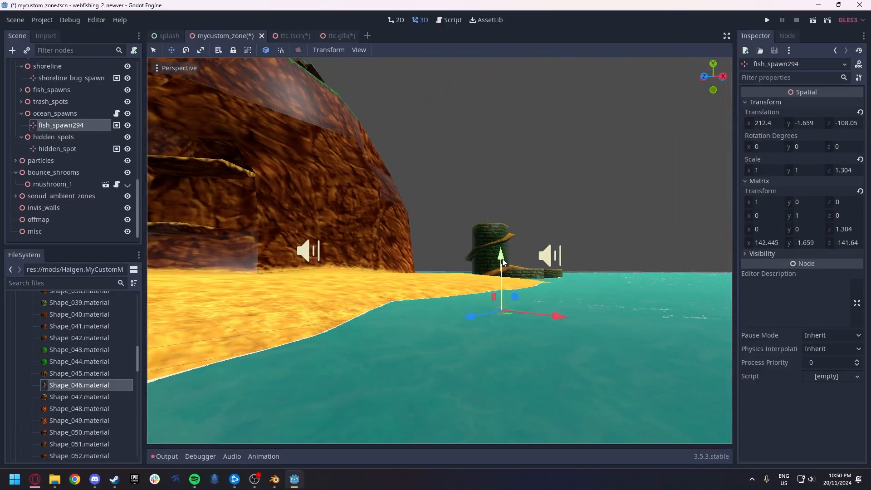
pyautogui.moveTo(499, 253); pyautogui.dragTo(500, 246)
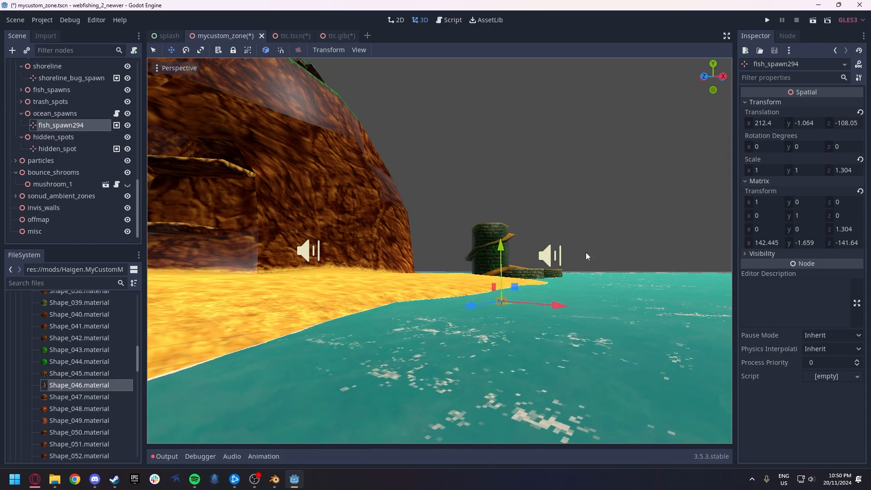
# Duplicate fish_spawn294 repeatedly up to fish_spawn298, spreading the copies through the water along the shore and around the small sand islet.
pyautogui.moveTo(586, 252); pyautogui.dragTo(522, 299, button='middle')
pyautogui.scroll(-2, 508, 253)
pyautogui.hotkey('ctrl', 'd')
pyautogui.moveTo(460, 231); pyautogui.dragTo(331, 276)
pyautogui.hotkey('ctrl', 'd')
pyautogui.hotkey('ctrl', 'd')
pyautogui.hotkey('ctrl', 'd')
pyautogui.keyDown('shift'); pyautogui.moveTo(331, 276); pyautogui.dragTo(551, 249, button='middle'); pyautogui.keyUp('shift')
pyautogui.hotkey('ctrl', 'd')
pyautogui.hotkey('ctrl', 'z')
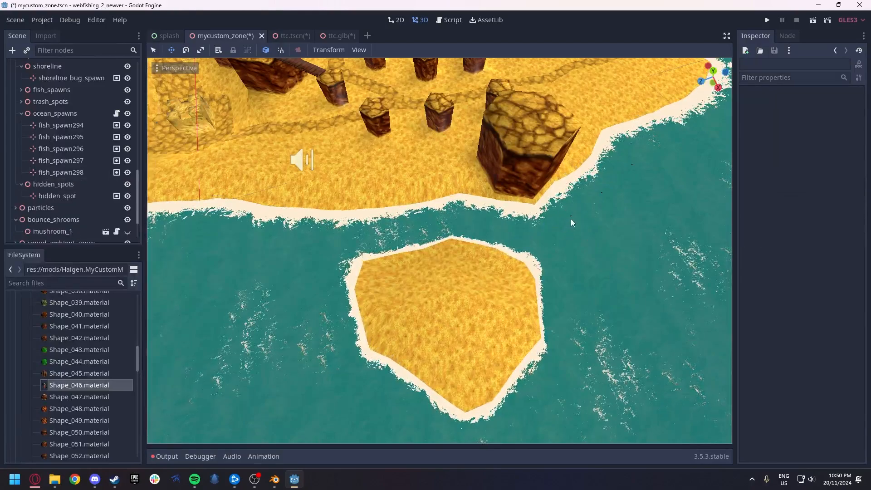
pyautogui.click(61, 173)
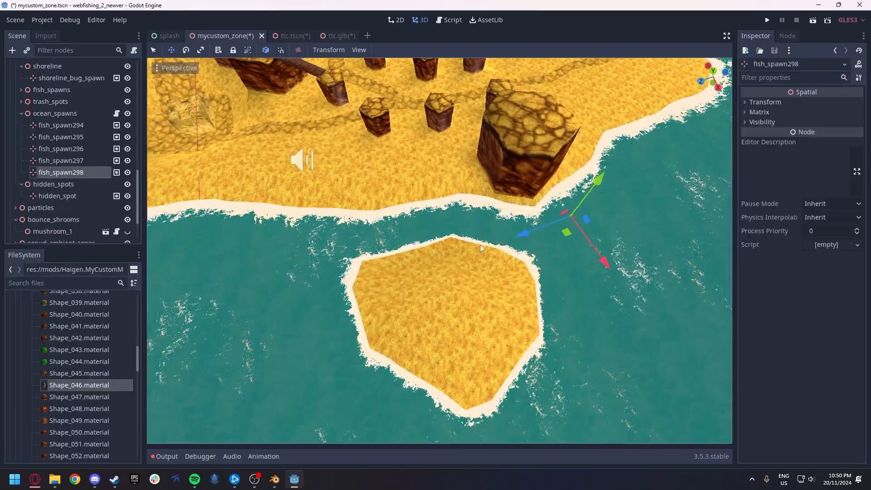
# Duplicate the ocean spawn point up to fish_spawn303, spacing the copies through the water along the sandy coast beyond the islet.
pyautogui.moveTo(528, 243); pyautogui.dragTo(225, 249)
pyautogui.hotkey('ctrl', 'd')
pyautogui.hotkey('ctrl', 'd')
pyautogui.hotkey('ctrl', 'd')
pyautogui.hotkey('ctrl', 'd')
pyautogui.hotkey('ctrl', 'd')
pyautogui.moveTo(225, 249); pyautogui.dragTo(335, 241, button='right')
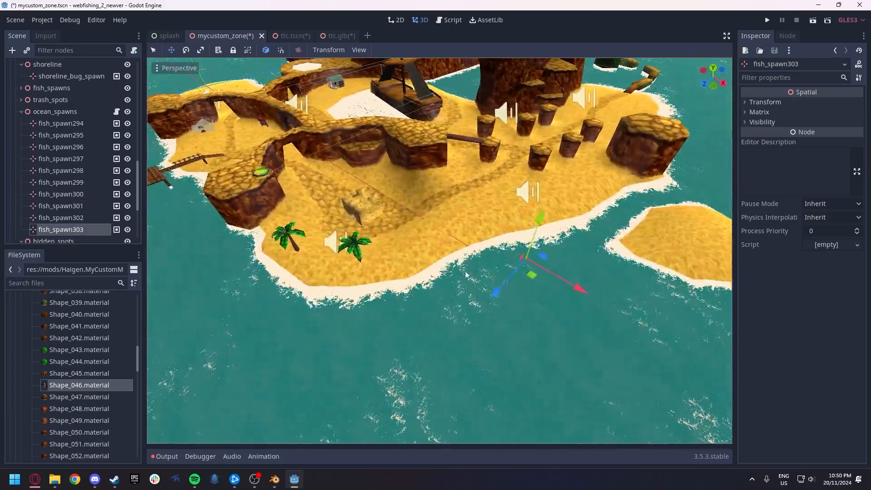
# Continue duplicating the ocean spawn point up to fish_spawn310, placing the copies around the palm-tree coast toward the wooden dock.
pyautogui.moveTo(535, 281); pyautogui.dragTo(184, 233)
pyautogui.hotkey('ctrl', 'd')
pyautogui.hotkey('ctrl', 'd')
pyautogui.hotkey('ctrl', 'd')
pyautogui.hotkey('ctrl', 'd')
pyautogui.hotkey('ctrl', 'd')
pyautogui.hotkey('ctrl', 'd')
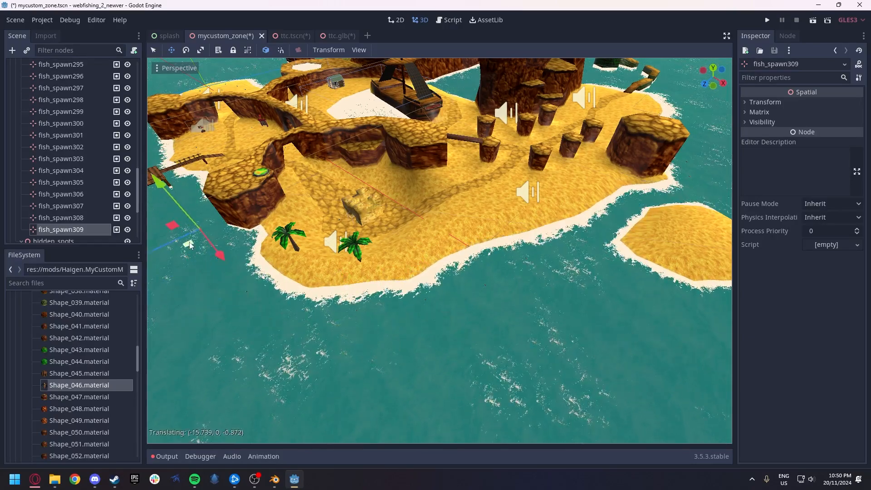
pyautogui.hotkey('ctrl', 'd')
pyautogui.moveTo(210, 268); pyautogui.dragTo(233, 272, button='right')
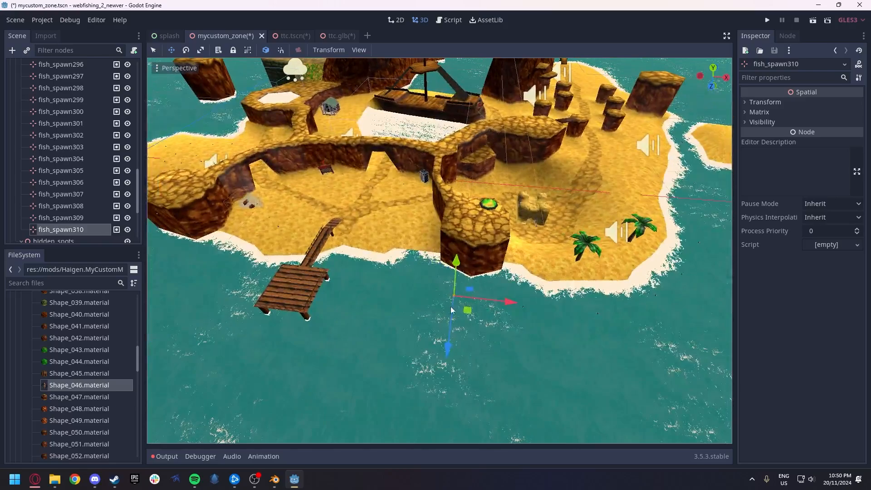
# Place one more ocean spawn copy, fish_spawn311, in the water beside the wooden dock and save the mycustom_zone scene.
pyautogui.moveTo(471, 310); pyautogui.dragTo(383, 307)
pyautogui.hotkey('ctrl', 'd')
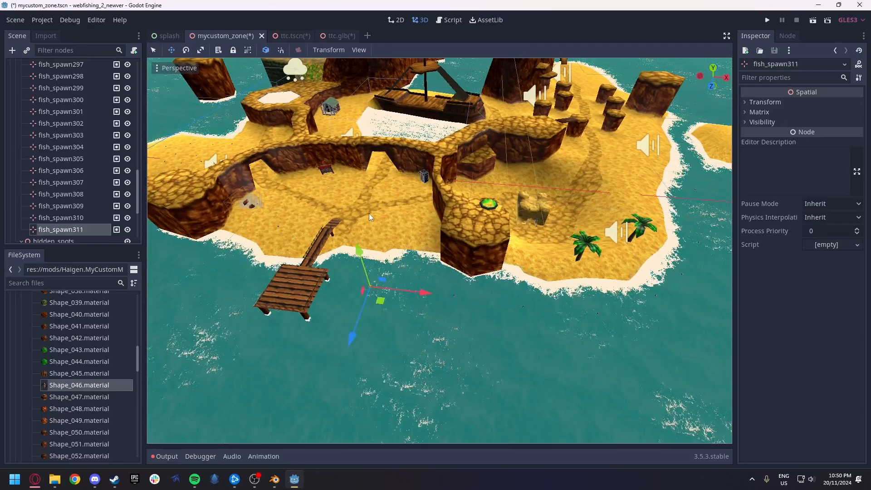
pyautogui.hotkey('ctrl', 's')
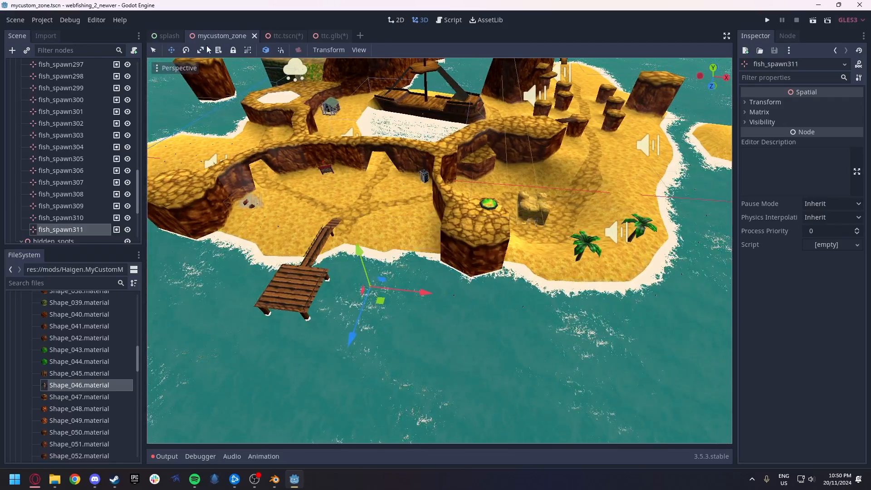
# Switch to the ttc scene, locate ttc.tscn in the project files, and examine its node tree and terrain.
pyautogui.click(288, 35)
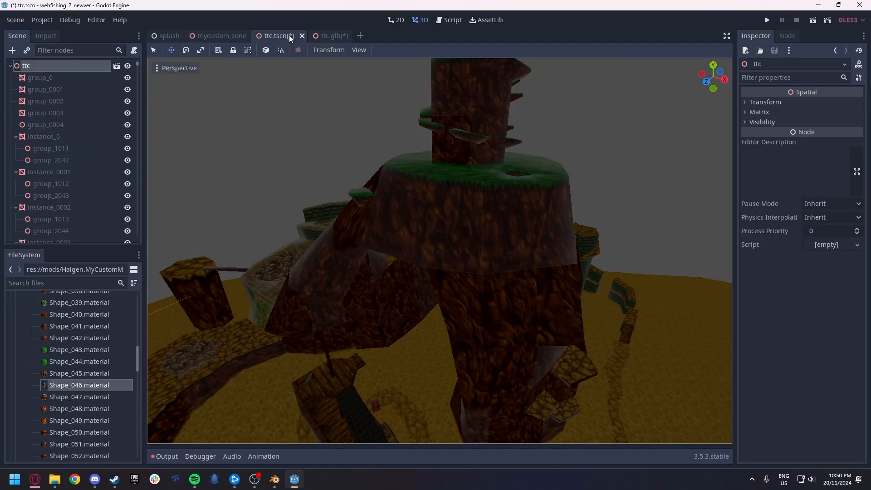
pyautogui.click(325, 39)
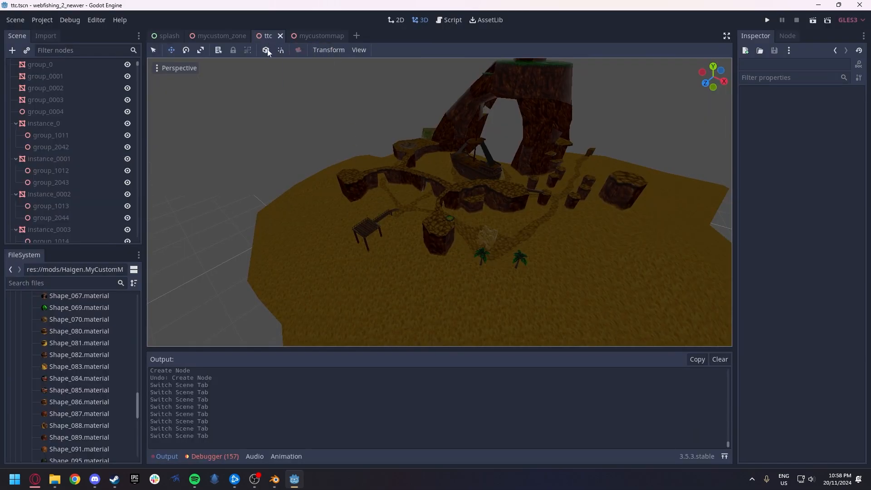
pyautogui.scroll(-6, 86, 379)
pyautogui.scroll(2, 66, 358)
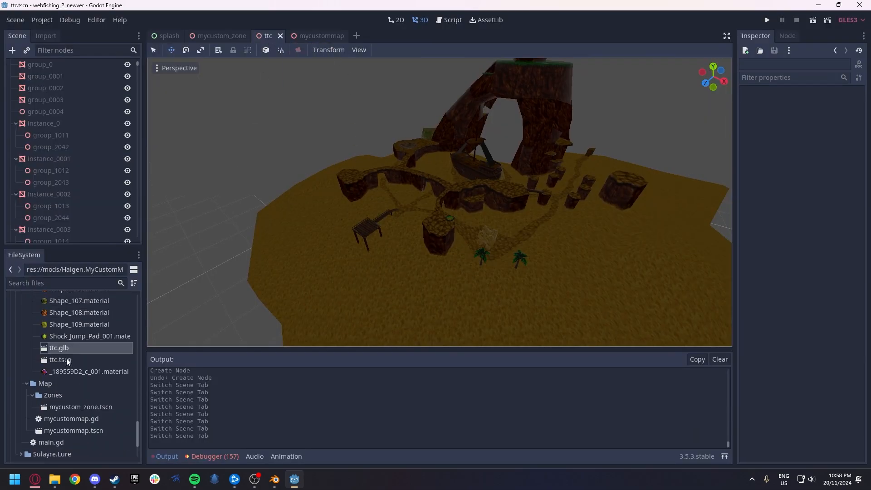
pyautogui.click(57, 362)
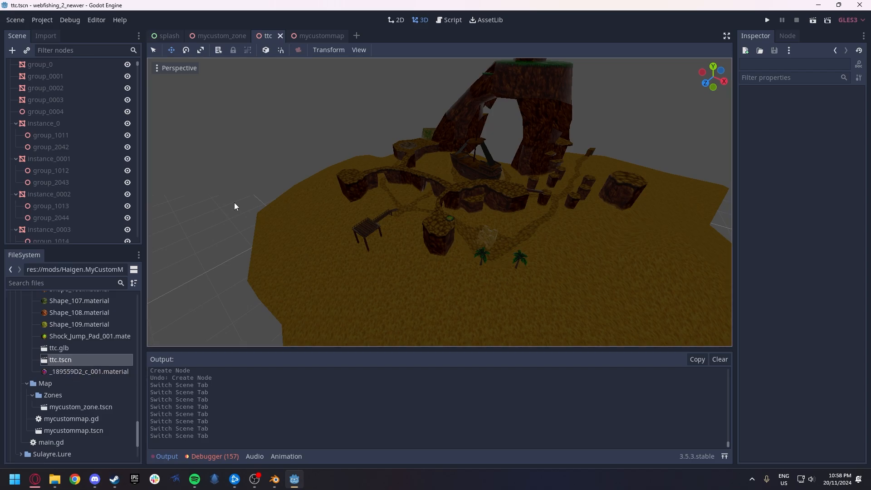
pyautogui.scroll(-5, 137, 213)
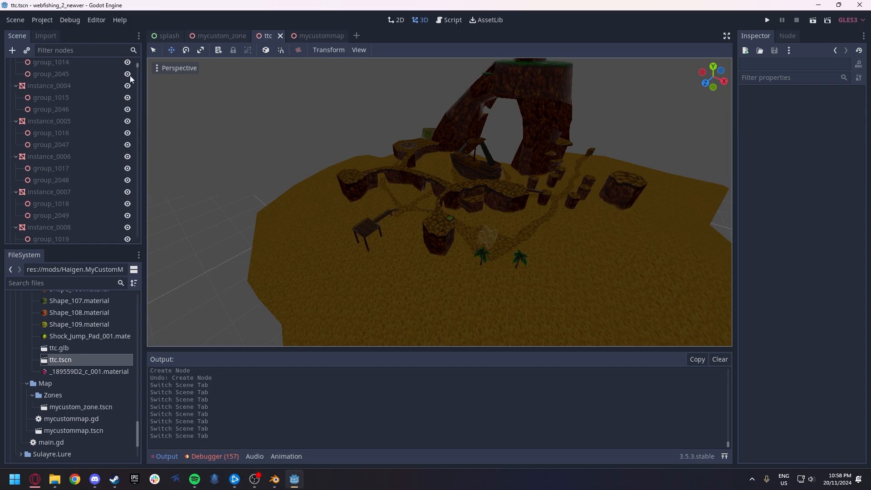
pyautogui.scroll(5, 68, 75)
pyautogui.press('w')
pyautogui.moveTo(262, 143)
pyautogui.mouseDown(button='right')
pyautogui.moveTo(263, 154)
pyautogui.moveTo(261, 137)
pyautogui.mouseUp(button='right')
pyautogui.press('s')
pyautogui.press('w')
pyautogui.press('s')
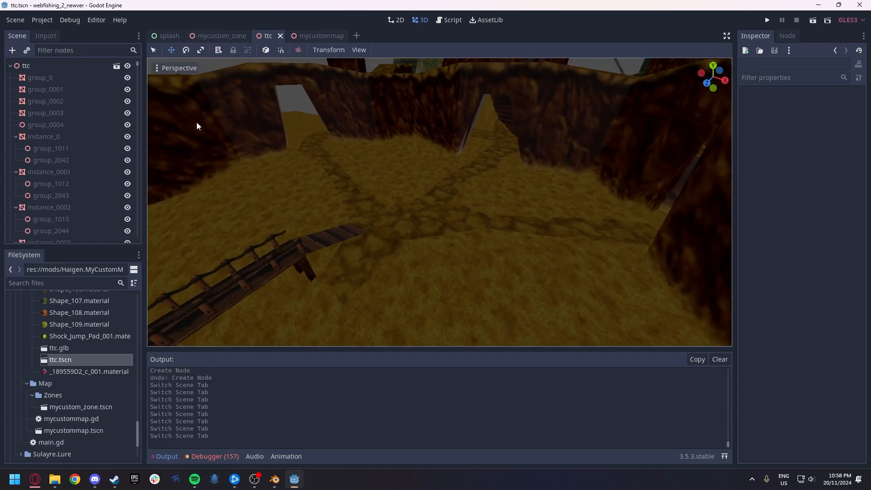
# Select the group_0 mesh and identify it in the 3D view, undoing the trial move.
pyautogui.click(43, 79)
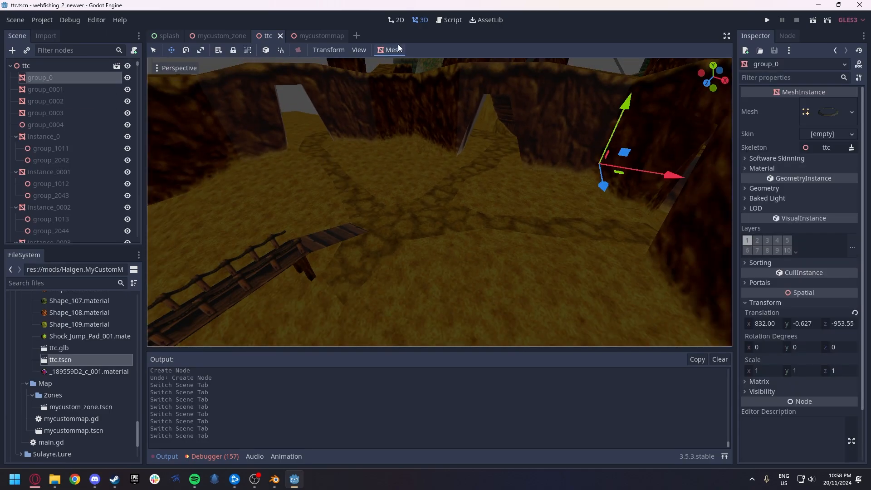
pyautogui.press('s')
pyautogui.moveTo(538, 165); pyautogui.dragTo(546, 175, button='right')
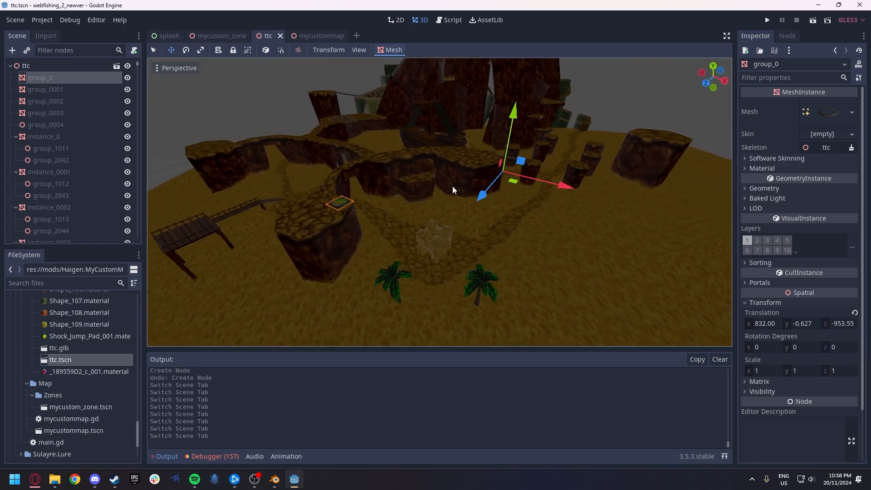
pyautogui.press('w')
pyautogui.moveTo(453, 188); pyautogui.dragTo(399, 227, button='right')
pyautogui.press('s')
pyautogui.click(345, 248)
pyautogui.press('w')
pyautogui.press('s')
pyautogui.moveTo(465, 227)
pyautogui.mouseDown(button='right')
pyautogui.moveTo(447, 222)
pyautogui.moveTo(456, 228)
pyautogui.mouseUp(button='right')
pyautogui.hotkey('ctrl', 'z')
# Create a Trimesh Static Body for the group_0 mesh on the rock pillar.
pyautogui.press('w')
pyautogui.press('s')
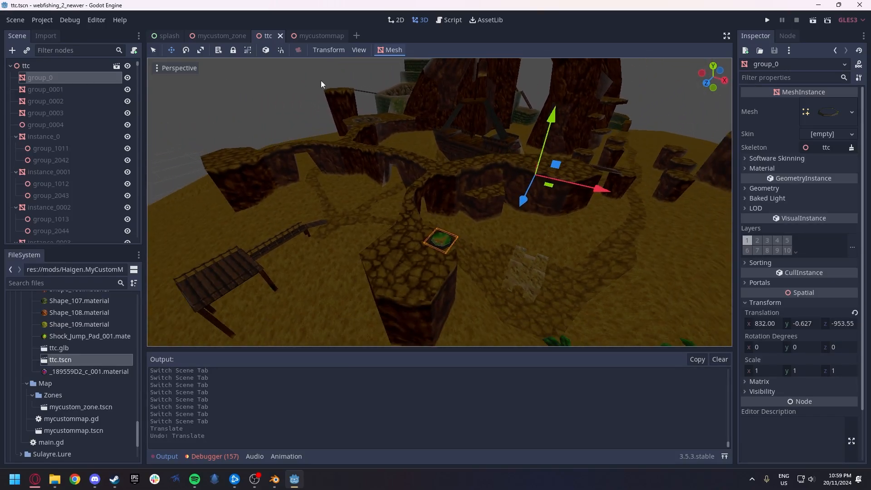
pyautogui.click(389, 51)
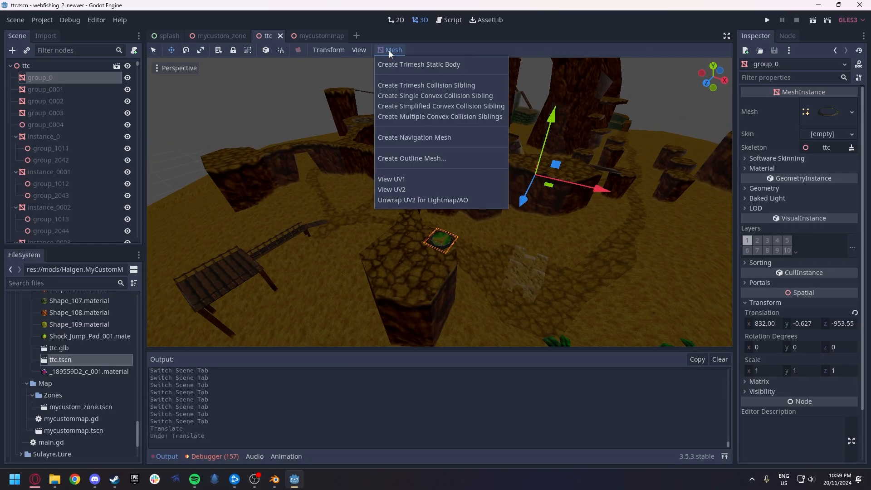
pyautogui.click(418, 66)
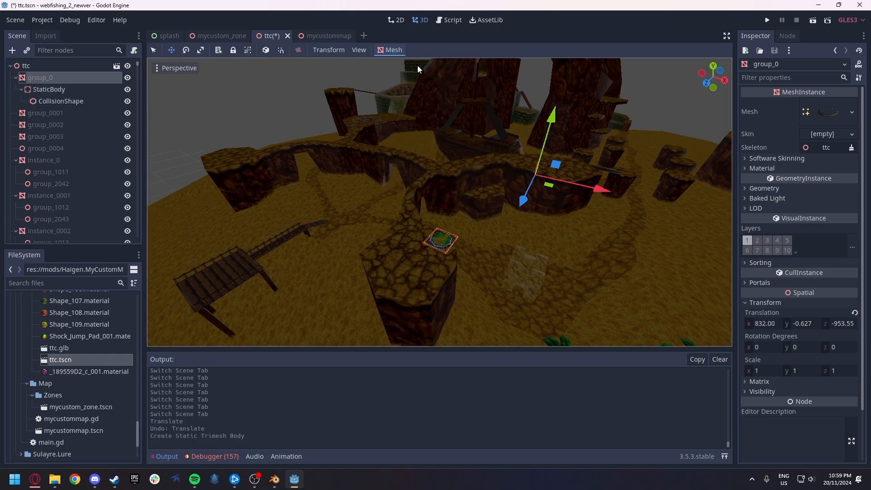
# Inspect the CollisionShape under group_0 and the collision settings of its StaticBody.
pyautogui.click(55, 101)
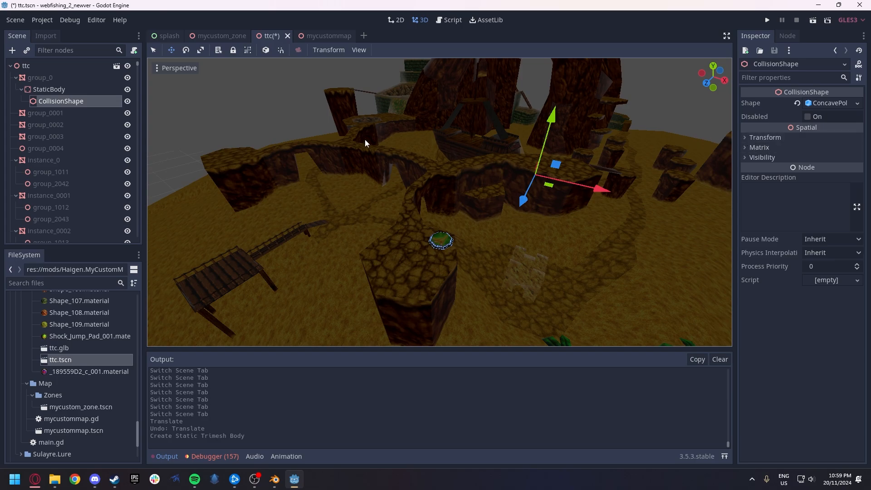
pyautogui.click(56, 91)
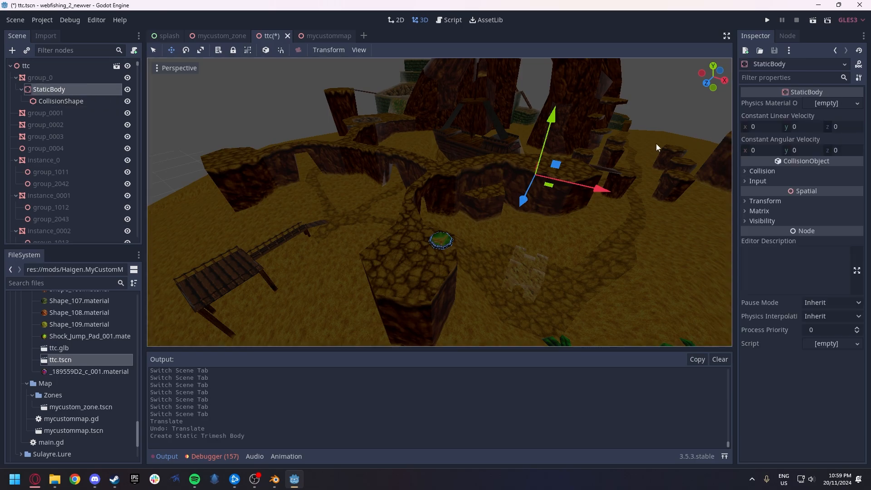
pyautogui.click(753, 171)
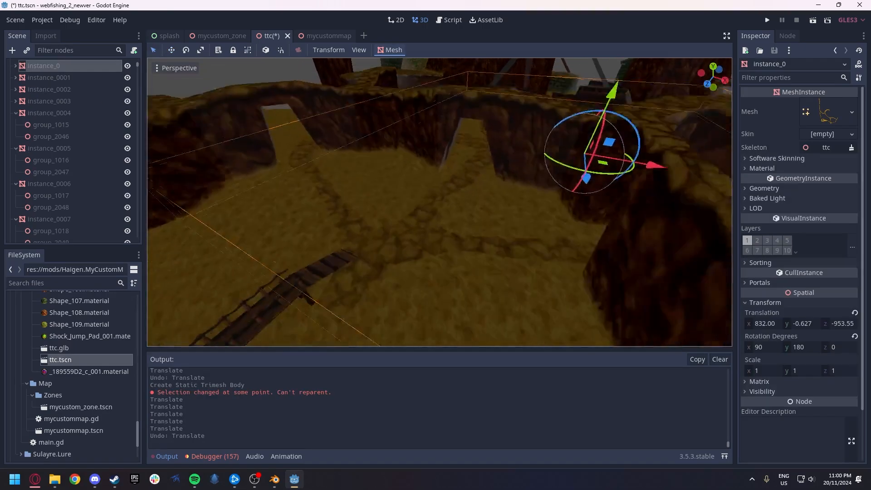
# Undo the trial move of the instance_0 path mesh and create a Trimesh Static Body for it.
pyautogui.moveTo(458, 220); pyautogui.dragTo(458, 219, button='right')
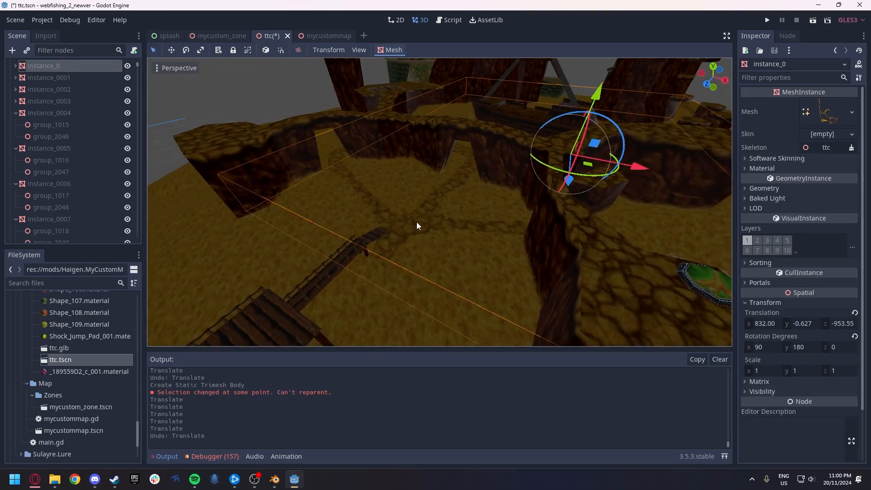
pyautogui.moveTo(595, 99)
pyautogui.mouseDown()
pyautogui.moveTo(603, 77)
pyautogui.moveTo(597, 92)
pyautogui.mouseUp()
pyautogui.hotkey('ctrl', 'z')
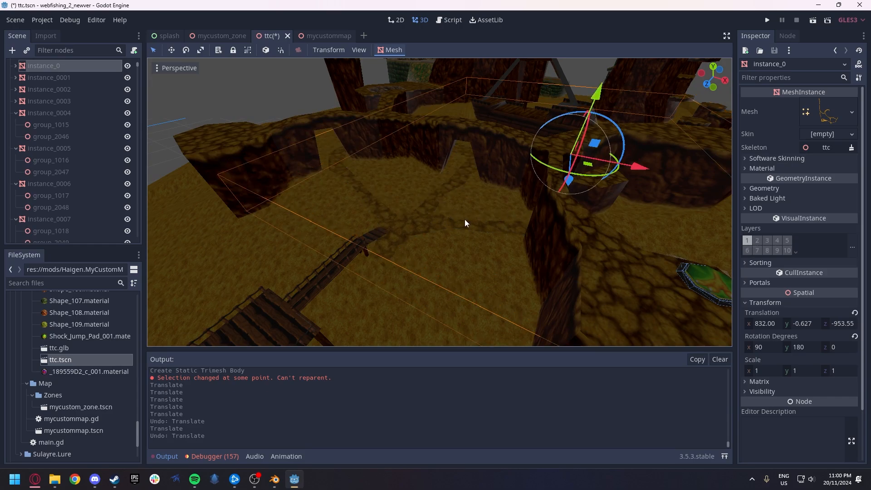
pyautogui.click(394, 49)
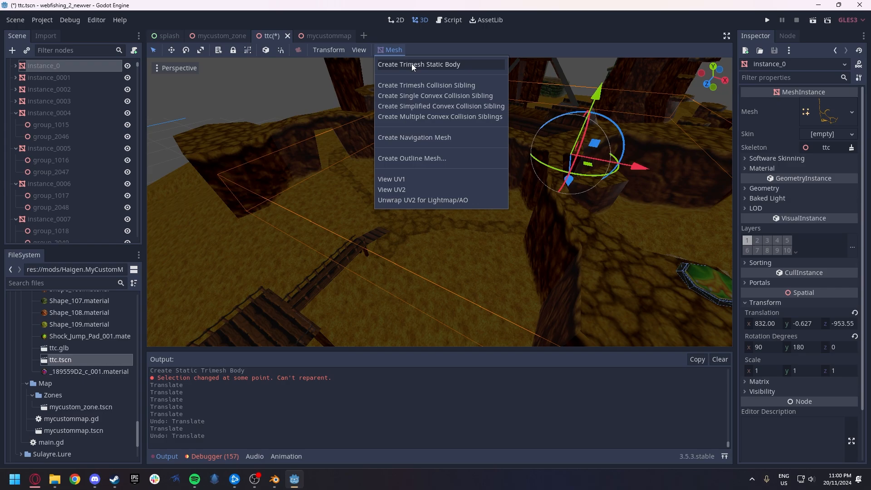
pyautogui.click(412, 65)
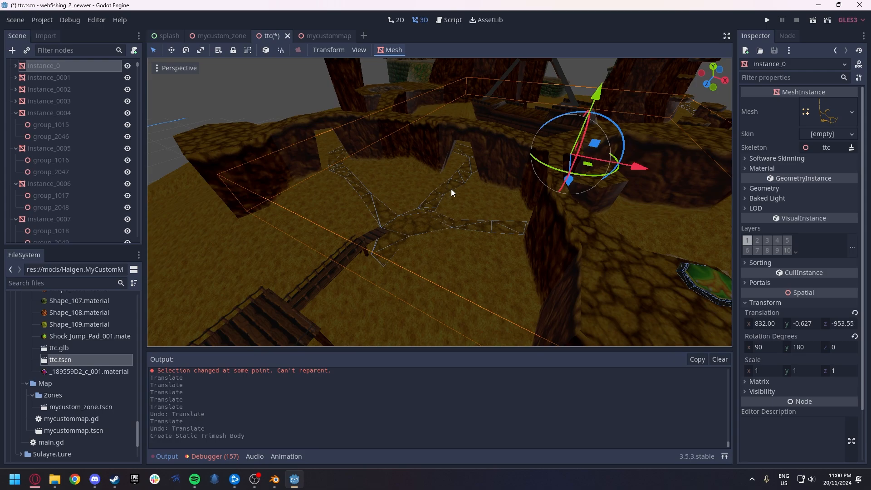
# Create a Trimesh Static Body for the sand terrain mesh instance_0002, undoing the trial move first, and save the ttc scene.
pyautogui.press('w')
pyautogui.moveTo(451, 193)
pyautogui.mouseDown(button='right')
pyautogui.moveTo(415, 199)
pyautogui.moveTo(445, 187)
pyautogui.mouseUp(button='right')
pyautogui.click(488, 179)
pyautogui.press('f')
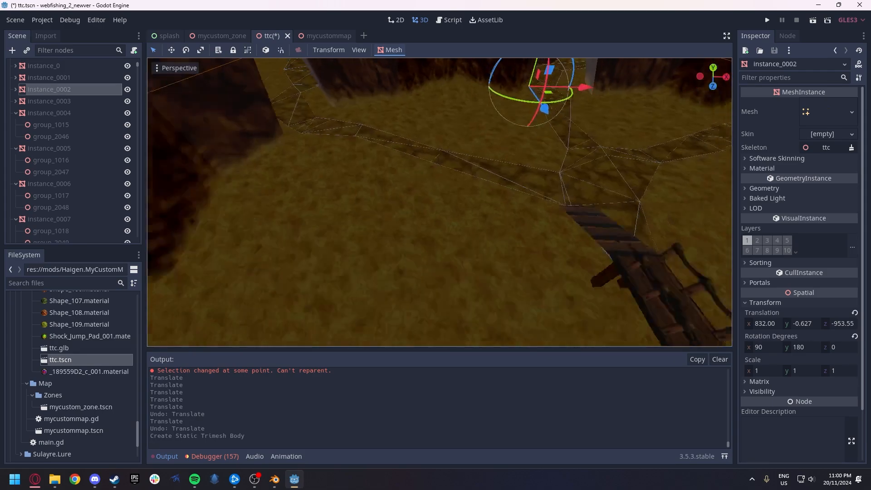
pyautogui.moveTo(494, 77)
pyautogui.mouseDown()
pyautogui.moveTo(518, 38)
pyautogui.moveTo(508, 81)
pyautogui.mouseUp()
pyautogui.hotkey('ctrl', 'z')
pyautogui.moveTo(412, 181); pyautogui.dragTo(331, 115, button='right')
pyautogui.press('w')
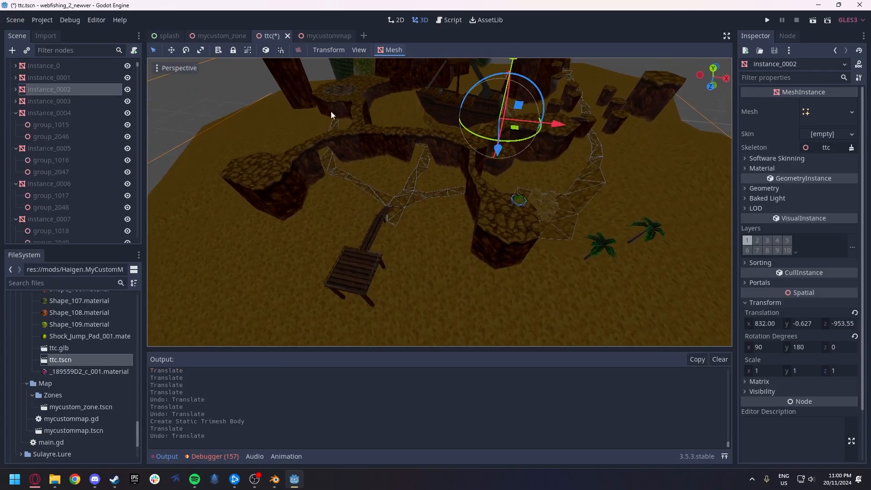
pyautogui.click(387, 51)
pyautogui.click(414, 62)
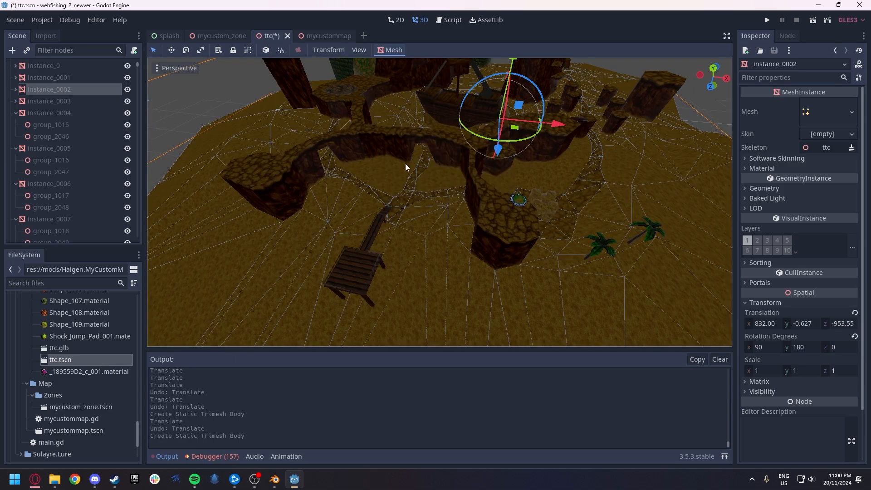
pyautogui.hotkey('ctrl', 's')
# Run the project from the mycustom_zone scene and start an Offline/Solo game on the Broken World! map.
pyautogui.click(217, 35)
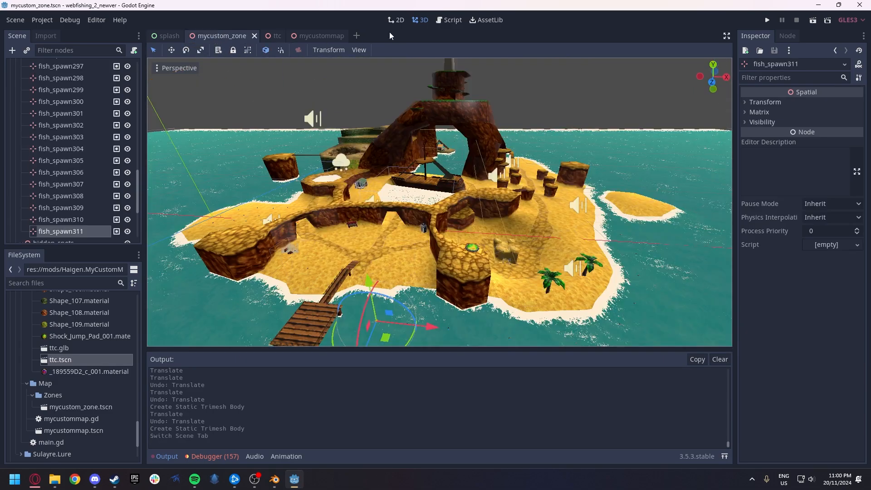
pyautogui.click(767, 20)
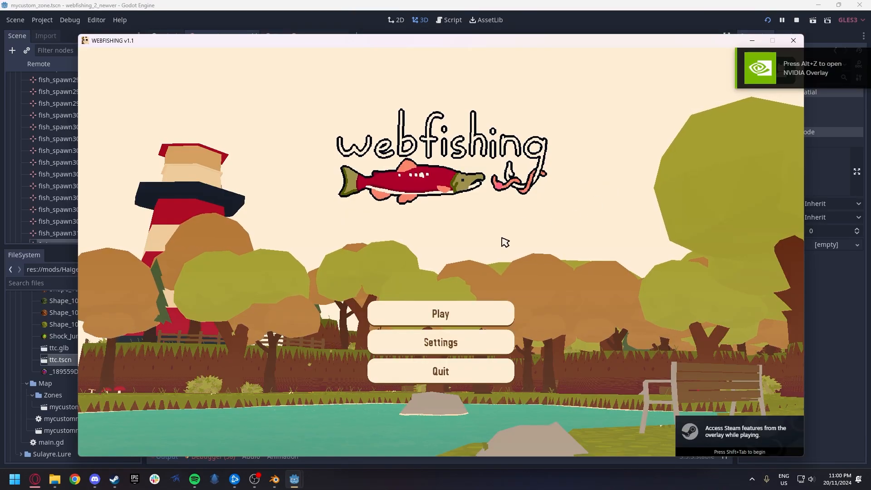
pyautogui.click(449, 315)
pyautogui.click(561, 162)
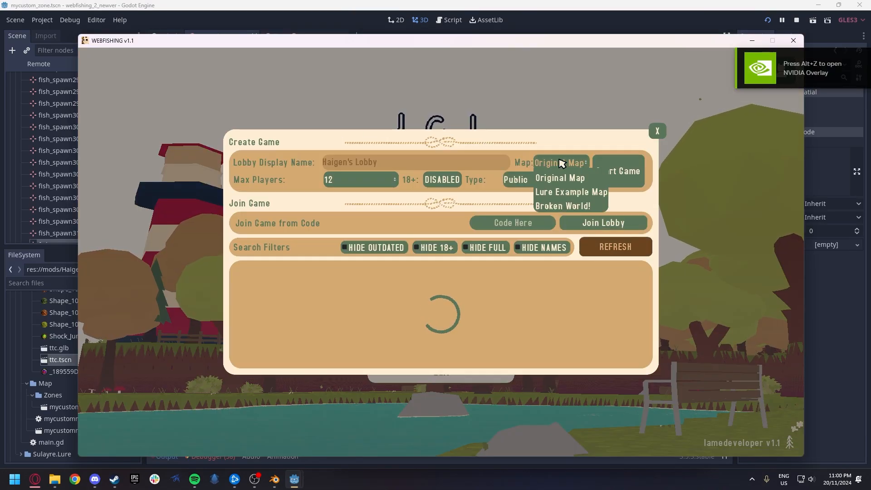
pyautogui.click(565, 203)
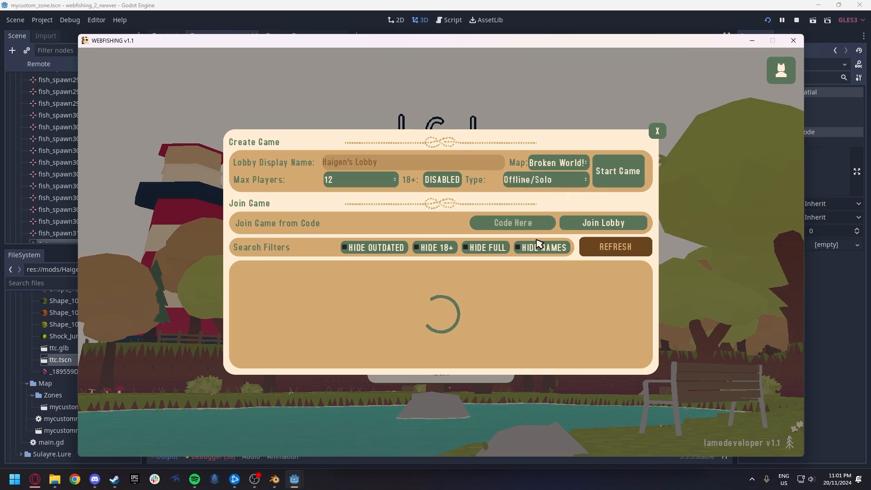
pyautogui.click(620, 172)
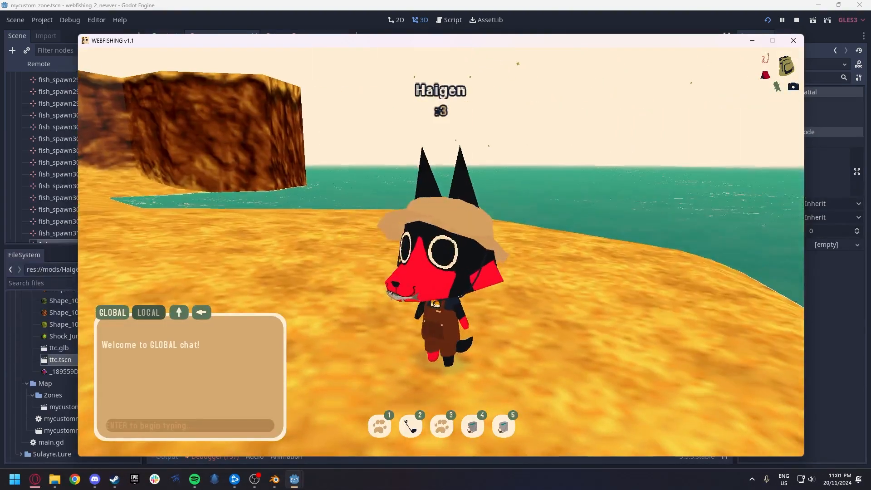
# Test the terrain collisions in-game by walking and jumping across the sand, rock walls and water, and end the game session.
pyautogui.press('w')
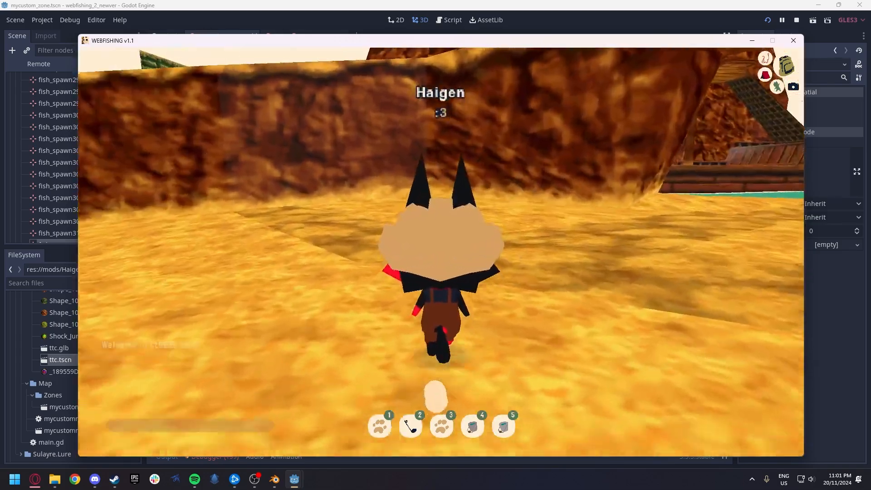
pyautogui.press('w')
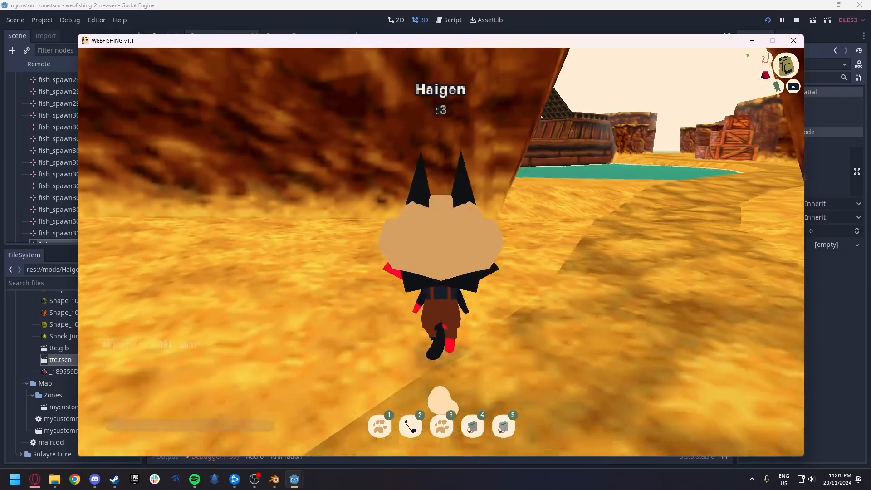
pyautogui.press('d')
pyautogui.press('w')
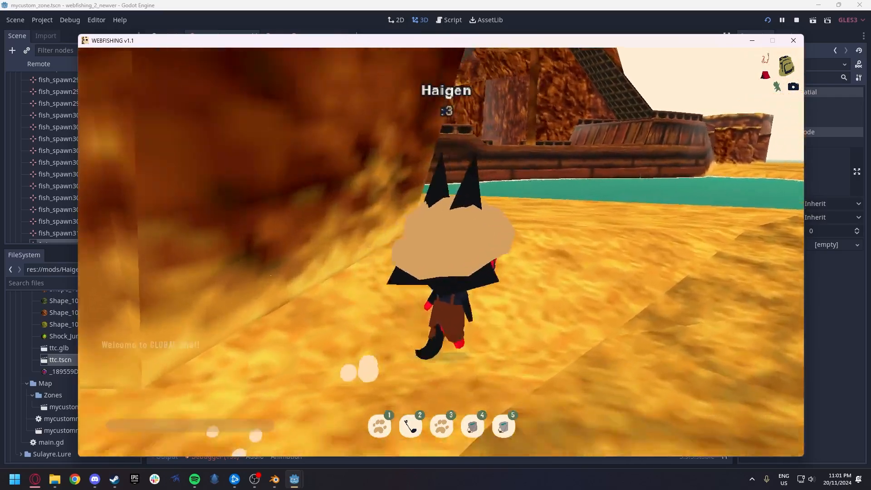
pyautogui.press('w')
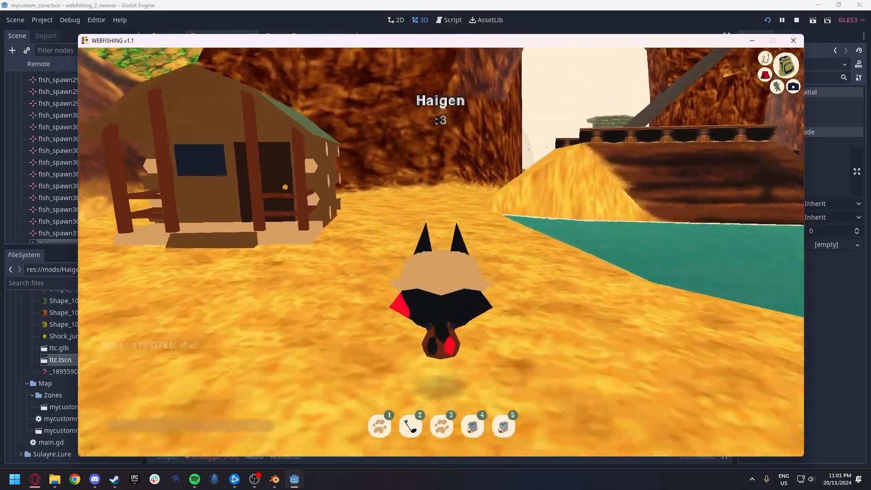
pyautogui.press('w')
pyautogui.press('space')
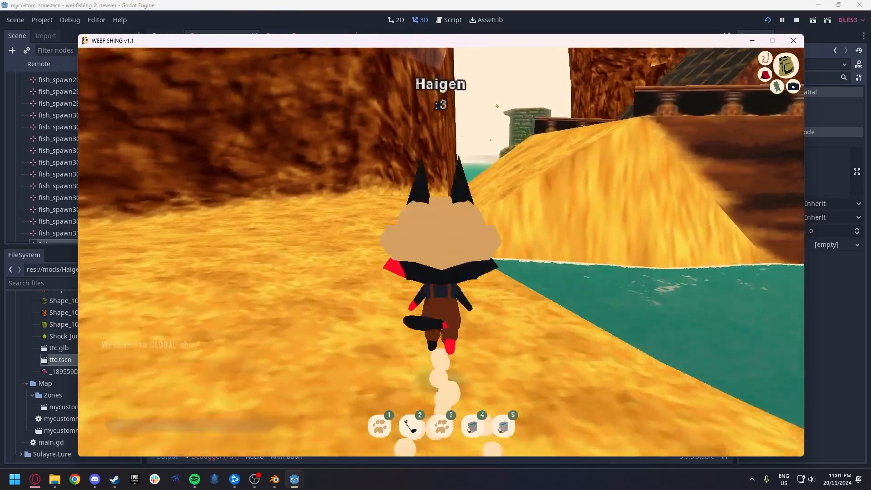
pyautogui.press('space')
pyautogui.press('w')
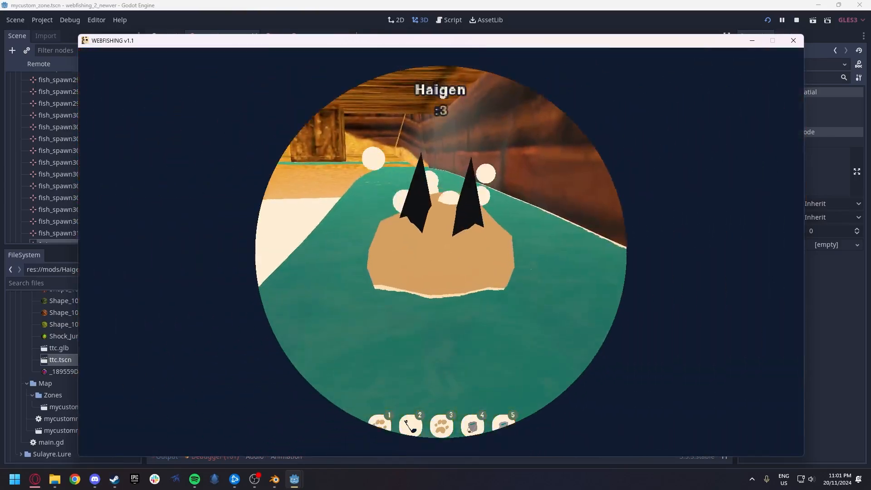
pyautogui.press('Escape')
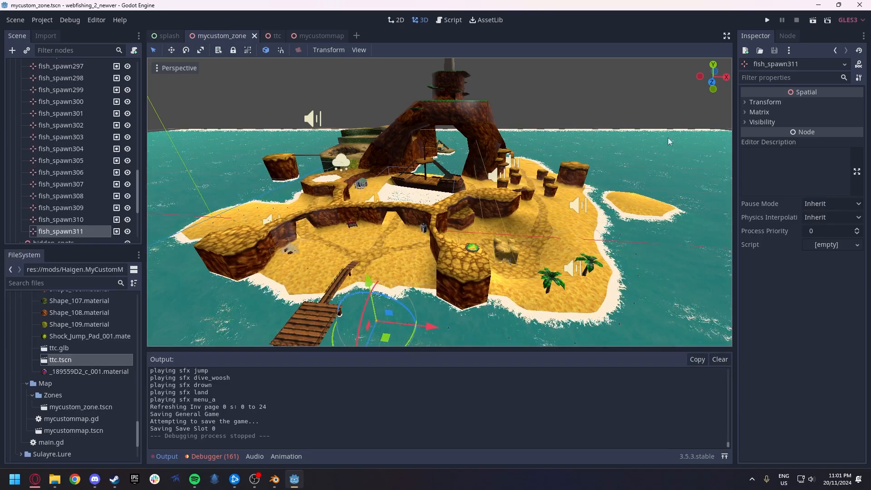
# In the ttc scene, enable collision layer 9 and mask 9 on the StaticBody under group_0 and save the scene.
pyautogui.click(307, 36)
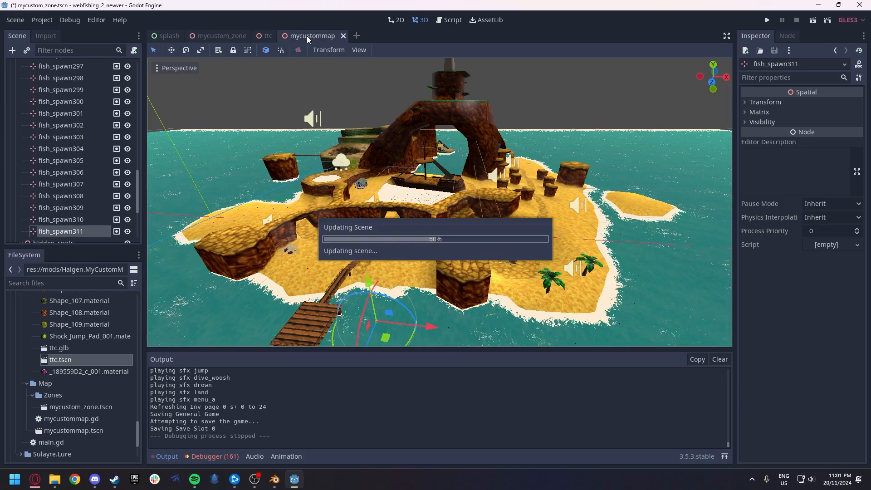
pyautogui.click(265, 36)
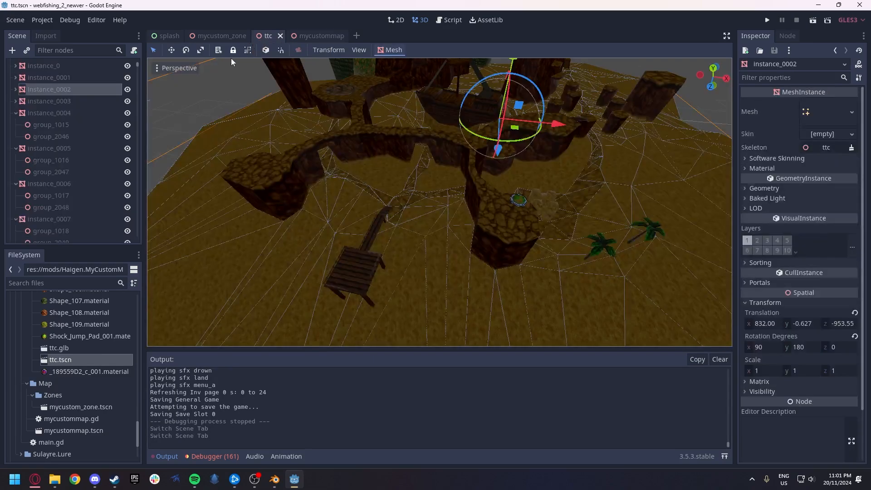
pyautogui.scroll(3, 72, 122)
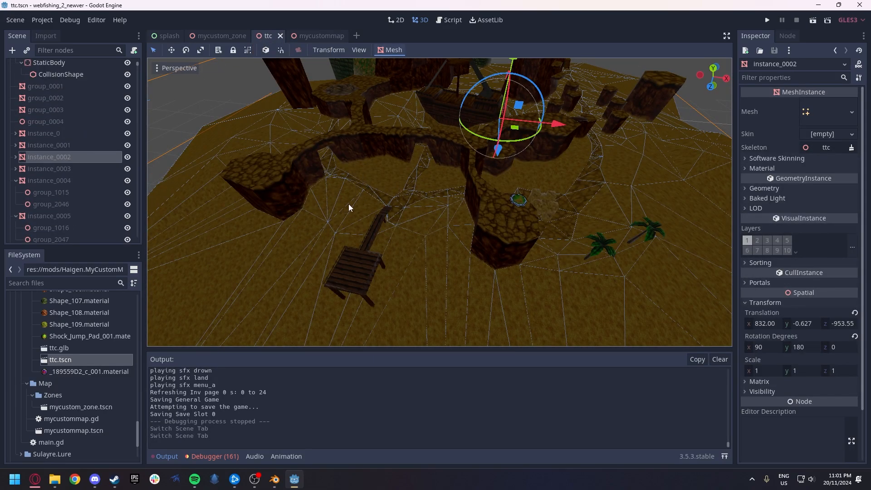
pyautogui.scroll(2, 46, 146)
pyautogui.click(52, 89)
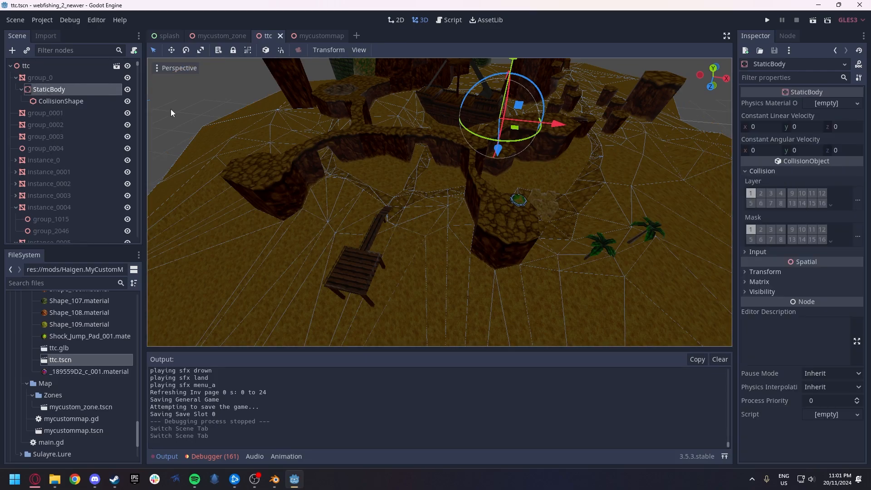
pyautogui.click(749, 171)
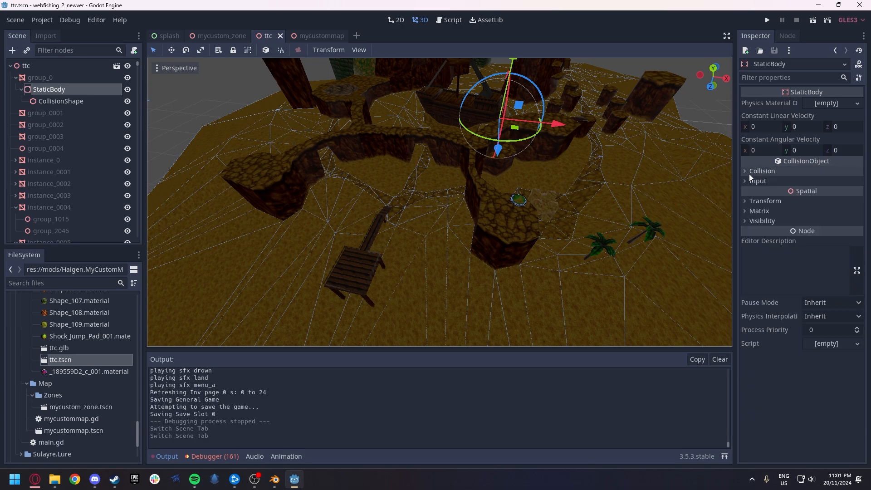
pyautogui.click(749, 172)
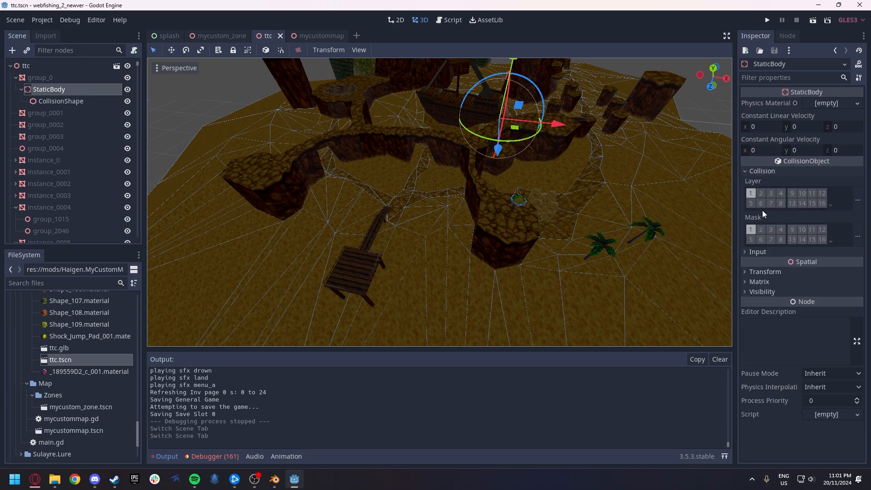
pyautogui.click(792, 192)
pyautogui.click(792, 229)
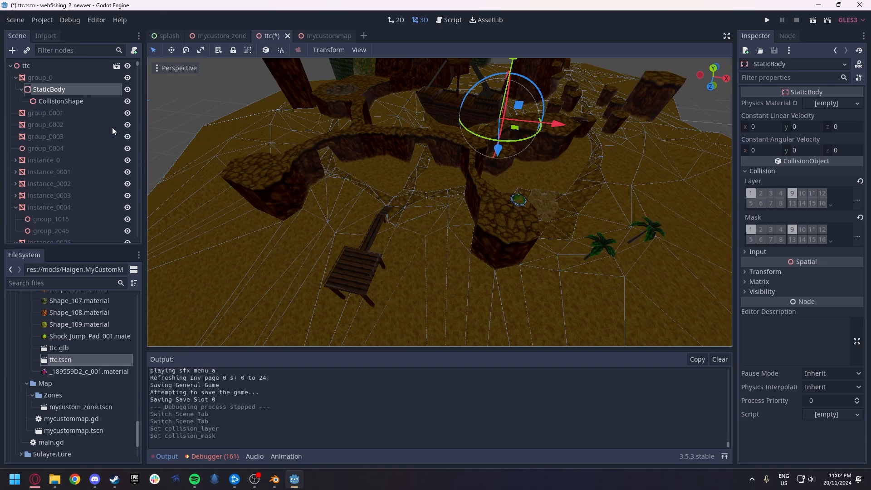
pyautogui.hotkey('ctrl', 's')
# Examine the ttc terrain and its node list for further meshes that need collision.
pyautogui.moveTo(317, 166); pyautogui.dragTo(344, 147, button='right')
pyautogui.press('w')
pyautogui.press('s')
pyautogui.press('w')
pyautogui.moveTo(439, 202); pyautogui.dragTo(474, 224, button='right')
pyautogui.press('s')
pyautogui.press('w')
pyautogui.press('s')
pyautogui.press('w')
pyautogui.press('s')
pyautogui.press('w')
pyautogui.press('a')
pyautogui.press('d')
pyautogui.press('s')
pyautogui.press('w')
pyautogui.press('s')
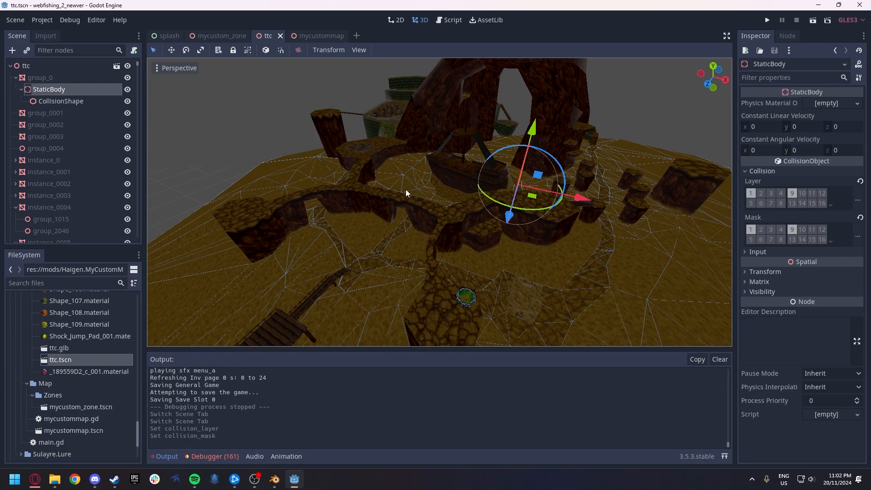
pyautogui.click(57, 116)
pyautogui.click(53, 149)
pyautogui.scroll(-3, 54, 149)
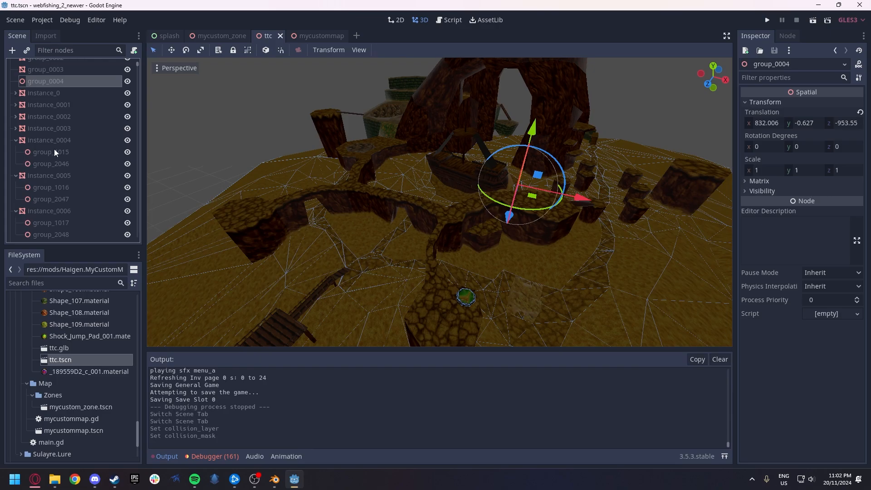
pyautogui.scroll(-10, 56, 148)
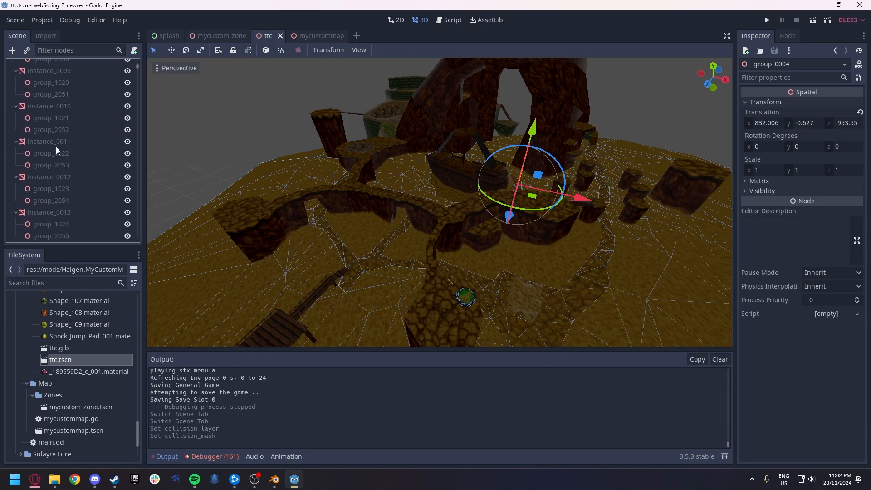
pyautogui.scroll(-12, 57, 145)
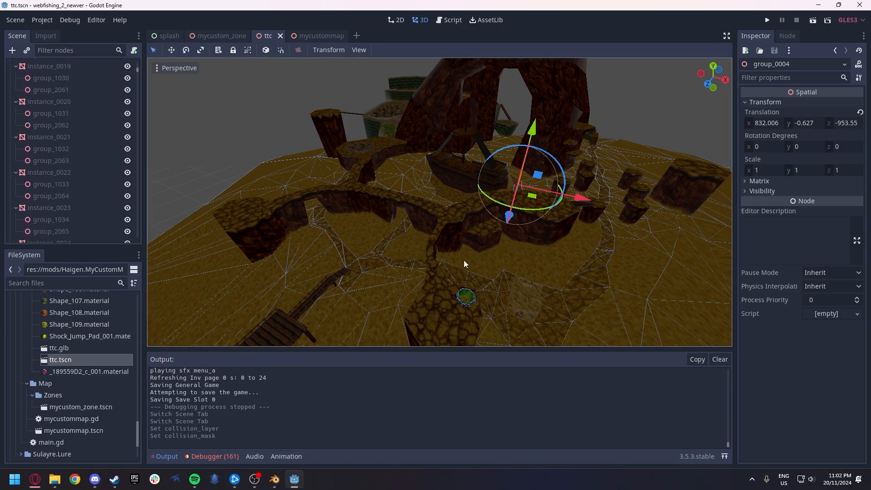
# Create a Trimesh Static Body for the raised rock ledge mesh instance_0308.
pyautogui.press('w')
pyautogui.moveTo(367, 216)
pyautogui.mouseDown(button='right')
pyautogui.moveTo(343, 231)
pyautogui.moveTo(304, 215)
pyautogui.moveTo(408, 222)
pyautogui.moveTo(381, 223)
pyautogui.moveTo(368, 202)
pyautogui.mouseUp(button='right')
pyautogui.click(408, 222)
pyautogui.press('s')
pyautogui.click(390, 50)
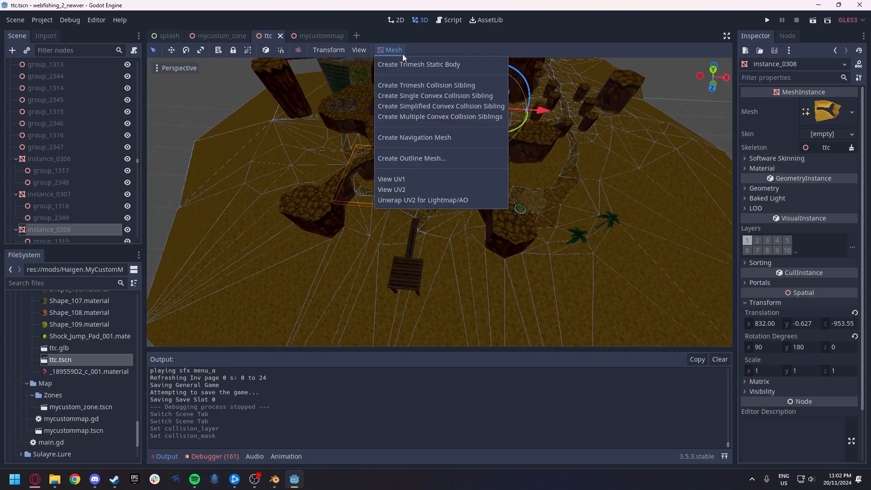
pyautogui.click(408, 64)
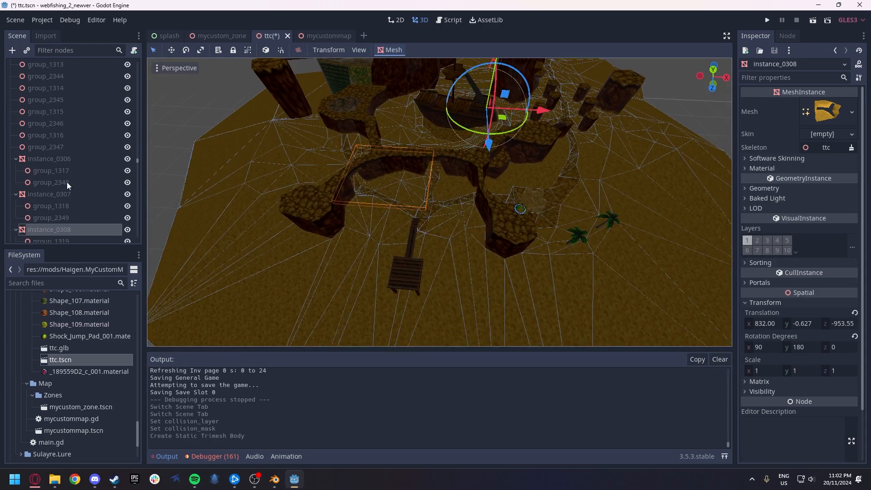
# Enable collision layer 9 and mask 9 on the StaticBody under instance_0308 and save the ttc scene.
pyautogui.scroll(-5, 23, 229)
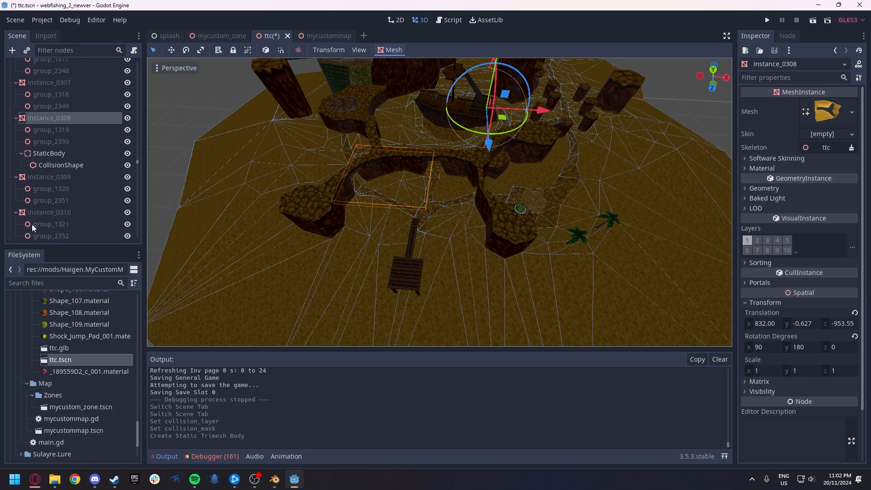
pyautogui.click(45, 154)
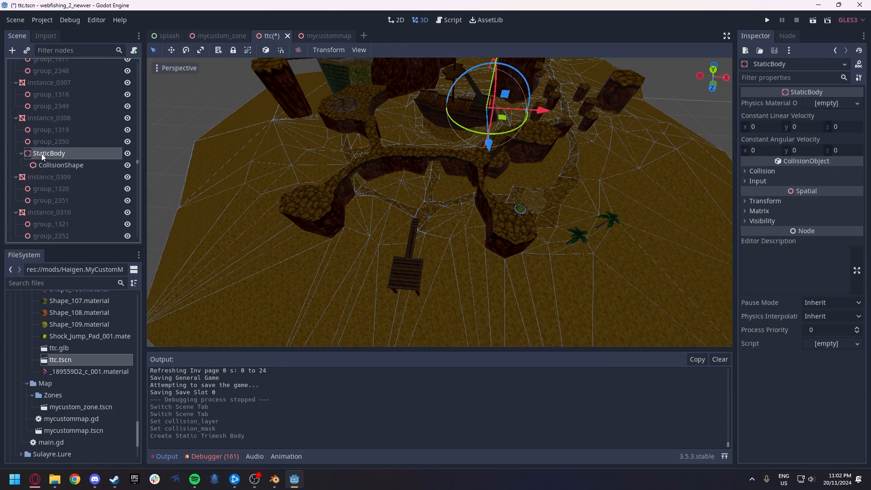
pyautogui.click(746, 171)
pyautogui.click(792, 194)
pyautogui.click(792, 229)
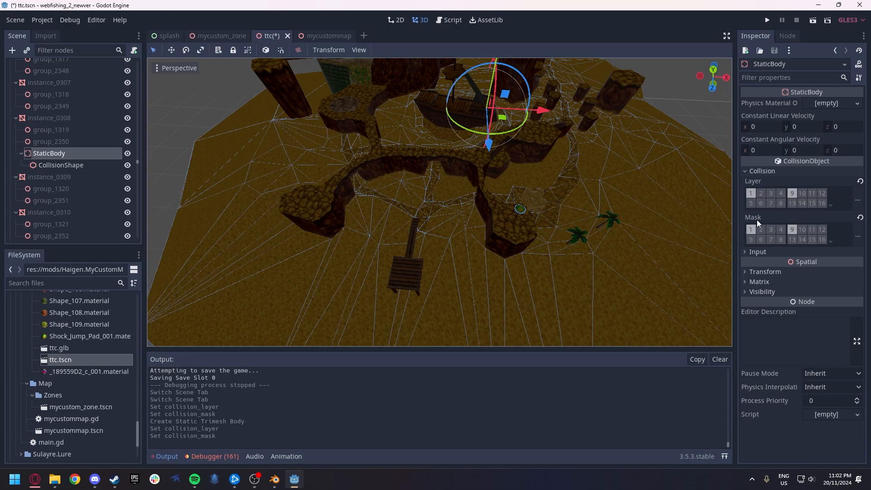
pyautogui.hotkey('ctrl', 's')
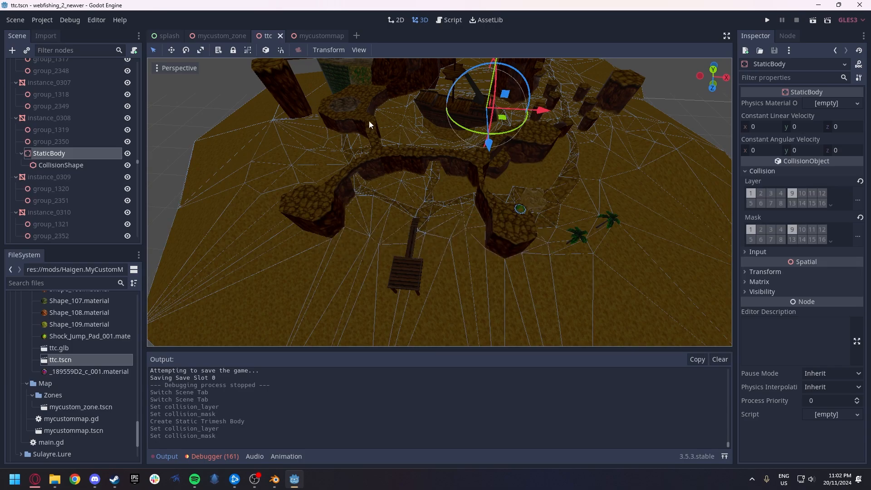
# Inspect the void_zone and main_zone nodes in the mycustommap scene.
pyautogui.click(219, 35)
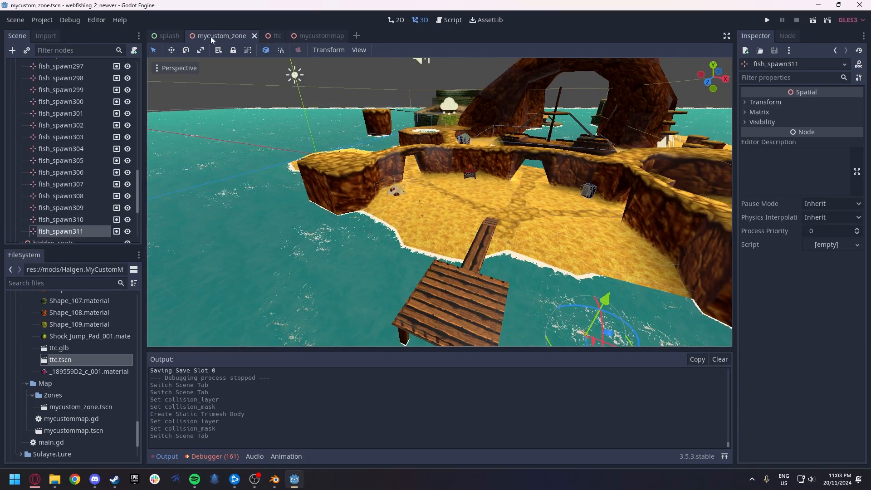
pyautogui.click(309, 36)
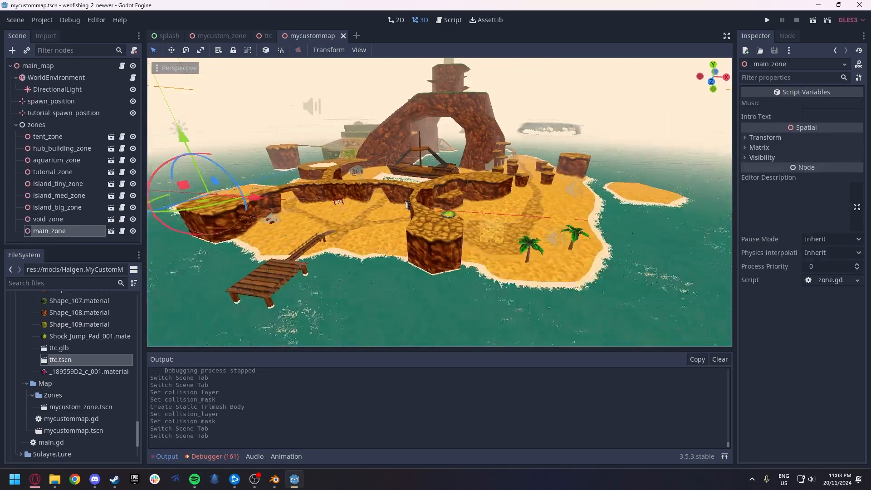
pyautogui.click(53, 220)
pyautogui.click(50, 230)
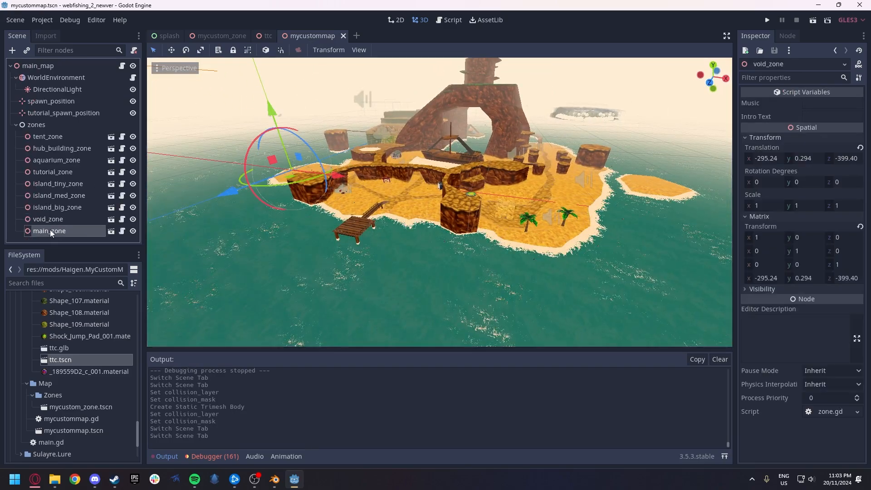
pyautogui.press('w')
pyautogui.moveTo(254, 206); pyautogui.dragTo(252, 186, button='right')
pyautogui.press('w')
pyautogui.press('s')
pyautogui.press('w')
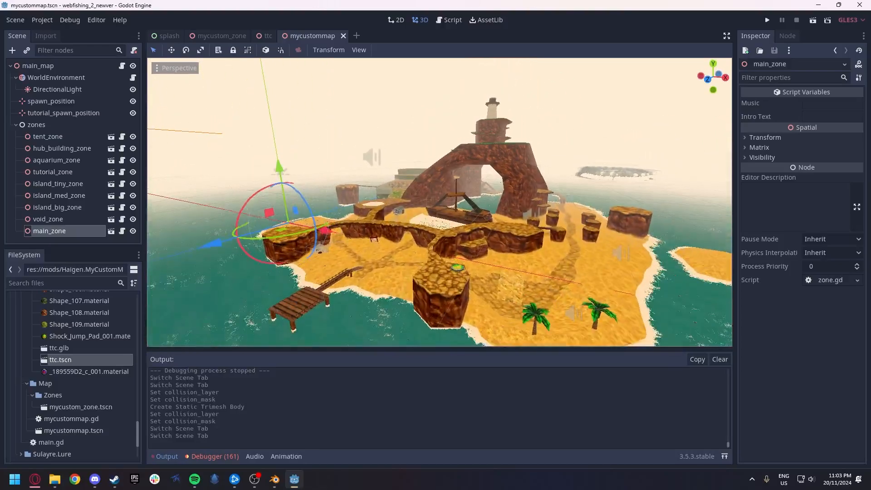
# Move the spawn_position node in mycustommap above the wooden dock, to about x 90, z 50.
pyautogui.doubleClick(53, 104)
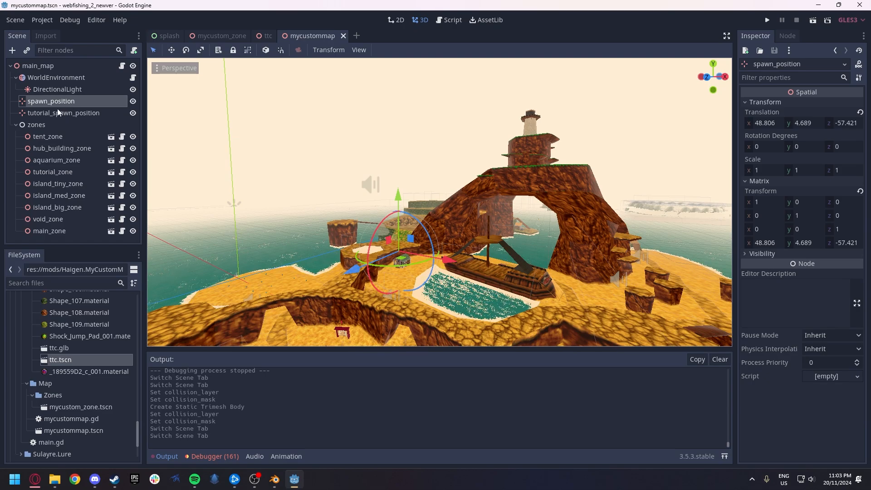
pyautogui.moveTo(322, 203); pyautogui.dragTo(301, 248, button='right')
pyautogui.press('s')
pyautogui.moveTo(449, 176); pyautogui.dragTo(325, 312)
pyautogui.press('w')
pyautogui.moveTo(325, 312); pyautogui.dragTo(475, 221, button='right')
pyautogui.press('w')
pyautogui.press('s')
pyautogui.scroll(-2, 440, 317)
pyautogui.press('w')
pyautogui.press('s')
pyautogui.moveTo(532, 167); pyautogui.dragTo(422, 166)
pyautogui.press('d')
pyautogui.moveTo(422, 166); pyautogui.dragTo(290, 176, button='right')
pyautogui.press('d')
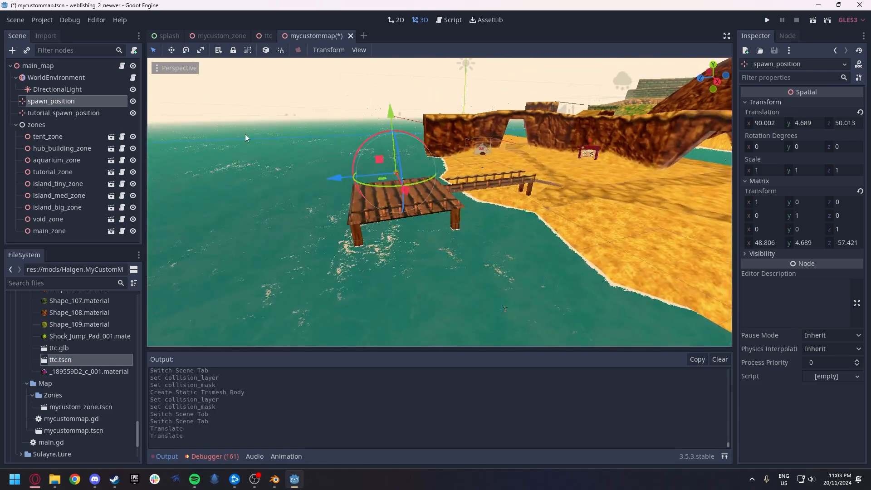
# Inspect the tutorial_spawn_position and main_zone nodes in the mycustommap scene.
pyautogui.click(57, 121)
pyautogui.doubleClick(63, 113)
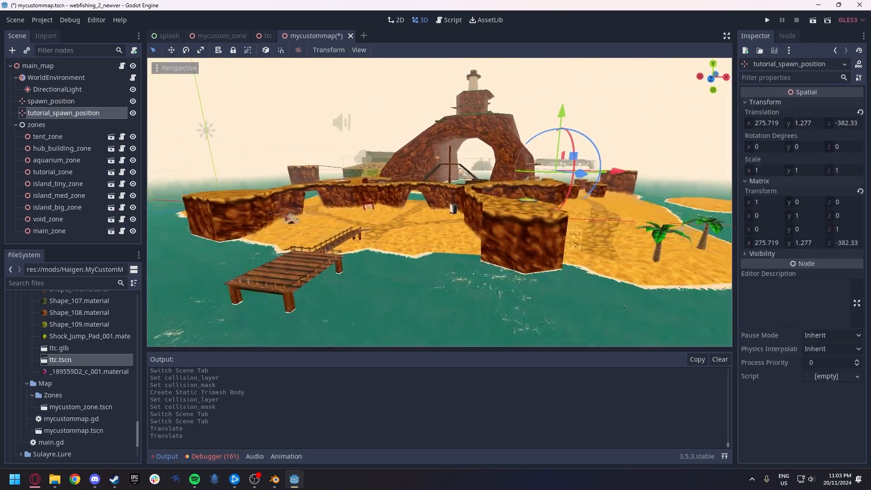
pyautogui.press('w')
pyautogui.moveTo(440, 203); pyautogui.dragTo(503, 227, button='right')
pyautogui.scroll(3, 440, 203)
pyautogui.press('s')
pyautogui.press('a')
pyautogui.press('w')
pyautogui.click(50, 231)
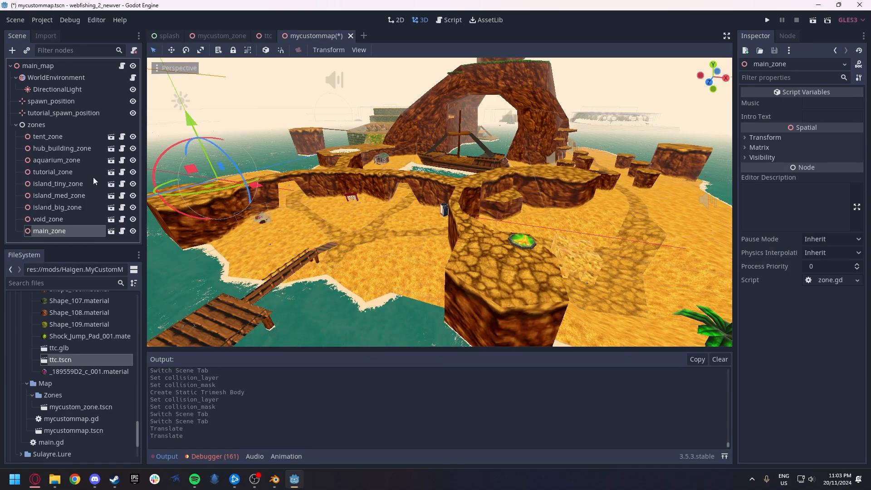
# Open the aquarium_zone scene to examine its interior, and locate the mod's Zones folder in the project files.
pyautogui.click(72, 161)
pyautogui.click(112, 161)
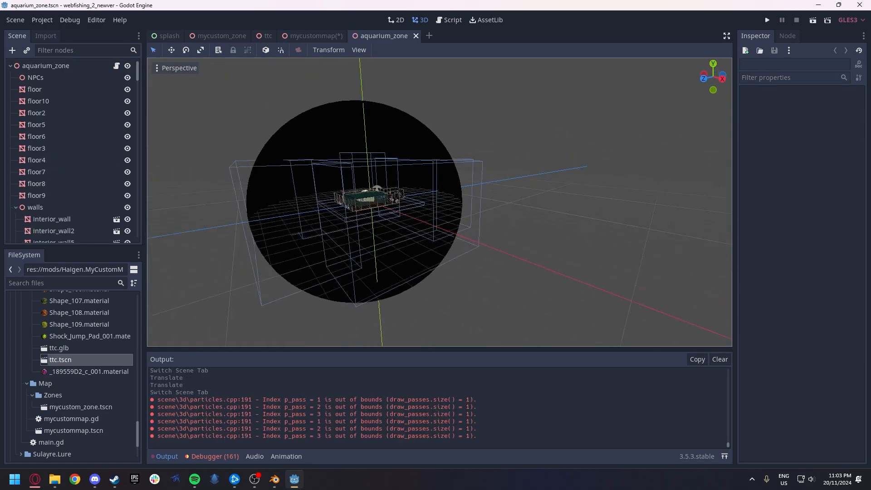
pyautogui.press('w')
pyautogui.moveTo(439, 202); pyautogui.dragTo(281, 211, button='right')
pyautogui.moveTo(408, 200); pyautogui.dragTo(381, 198, button='right')
pyautogui.press('s')
pyautogui.moveTo(507, 207)
pyautogui.mouseDown(button='right')
pyautogui.moveTo(562, 208)
pyautogui.moveTo(507, 207)
pyautogui.mouseUp(button='right')
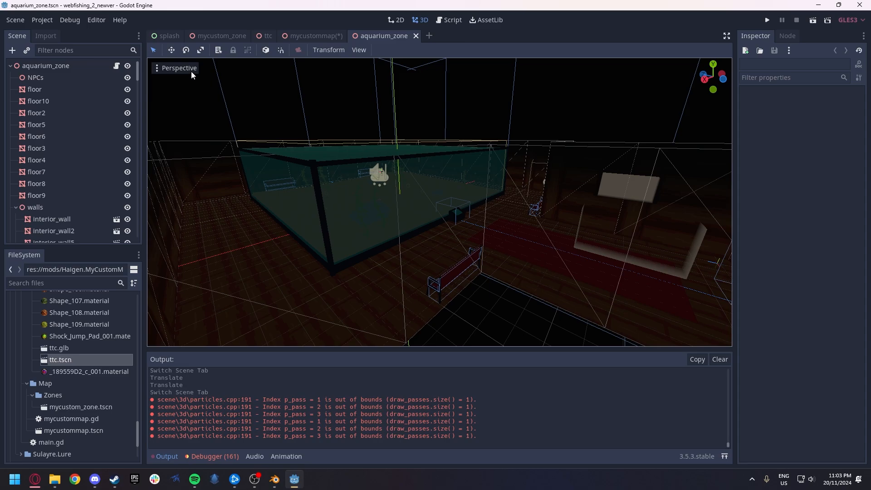
pyautogui.click(16, 20)
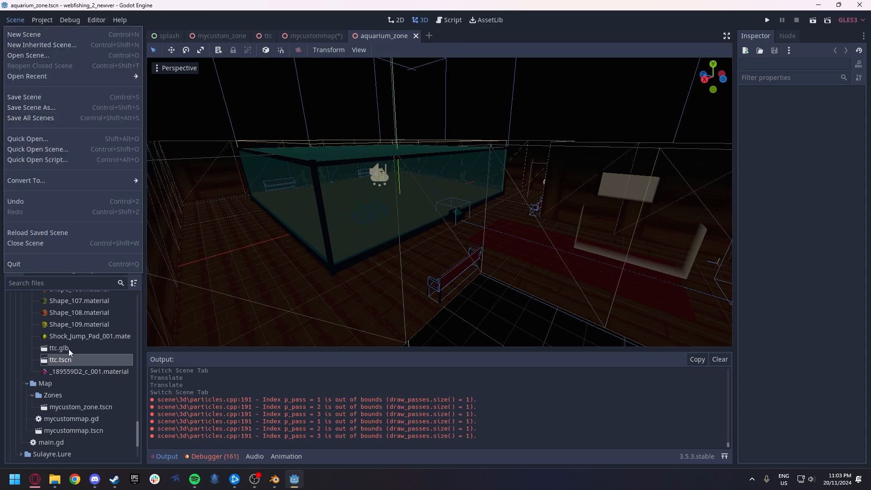
pyautogui.click(55, 397)
pyautogui.click(56, 396)
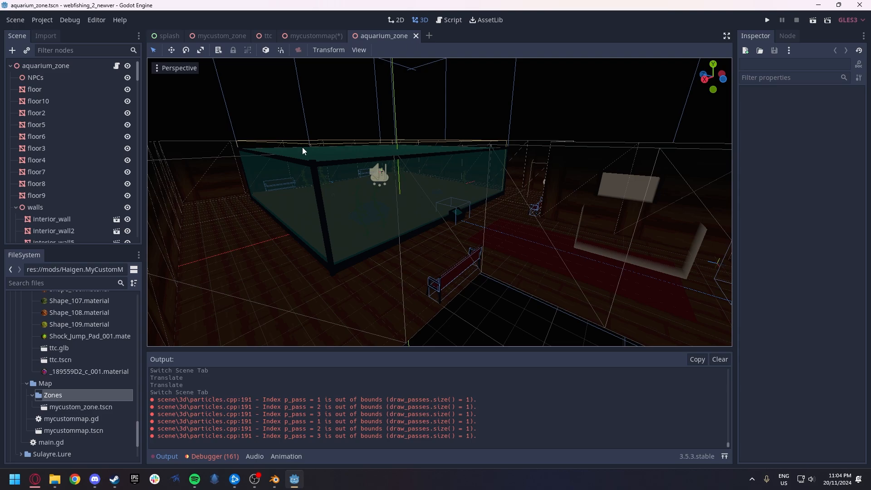
# Examine the aquarium_zone node's placement in the mycustommap scene and save that scene.
pyautogui.click(314, 35)
pyautogui.click(53, 160)
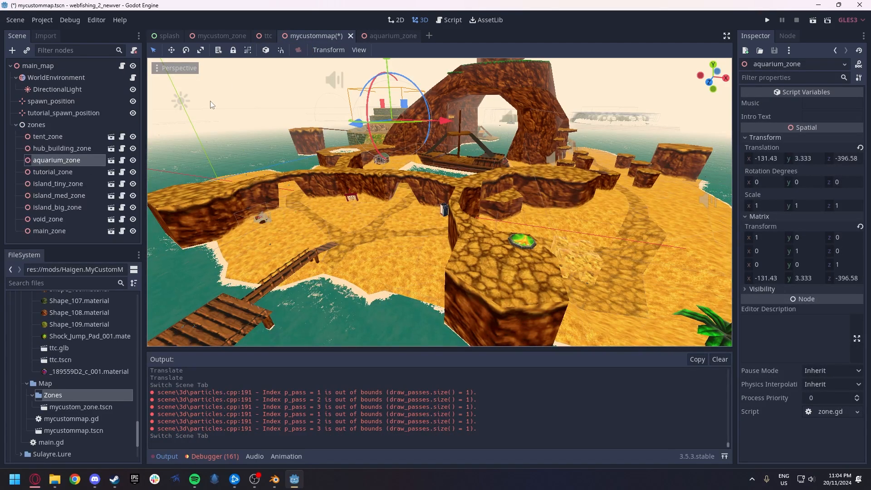
pyautogui.moveTo(325, 192); pyautogui.dragTo(345, 192, button='right')
pyautogui.press('s')
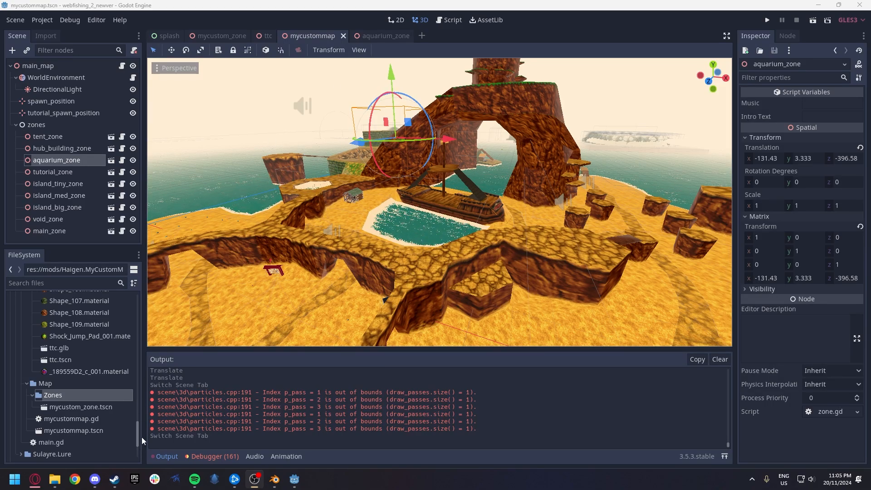
# Collapse and select the Haigen.MyCustomMap folder under mods in the project files.
pyautogui.moveTo(138, 435); pyautogui.dragTo(135, 306)
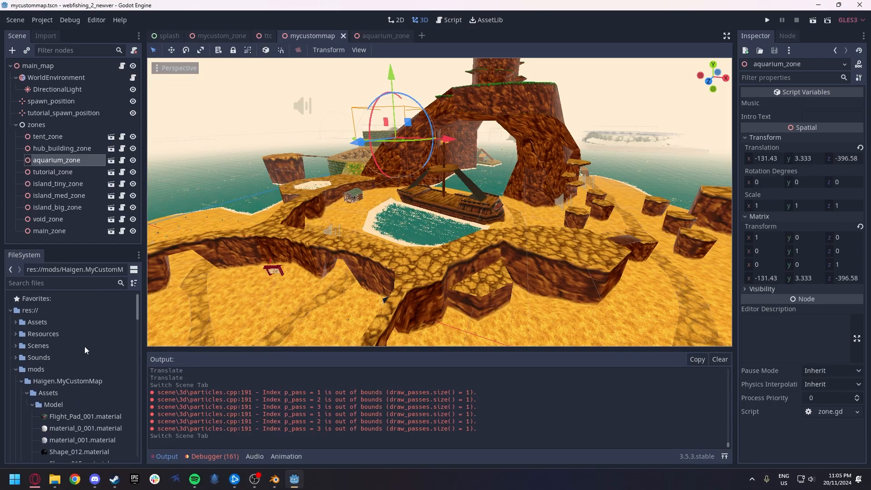
pyautogui.click(21, 381)
pyautogui.click(77, 381)
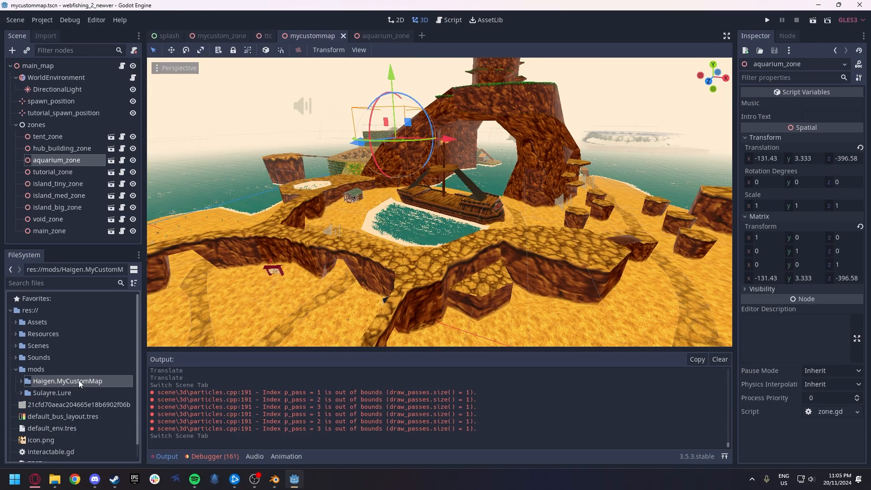
# Switch to File Explorer and open the mods folder of mymodproject inside Webfishing Modding.
pyautogui.click(55, 481)
pyautogui.click(500, 48)
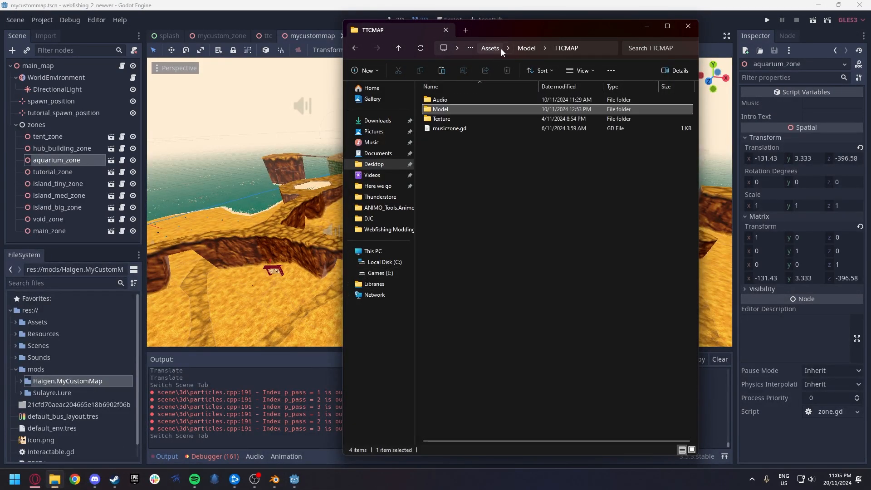
pyautogui.click(473, 49)
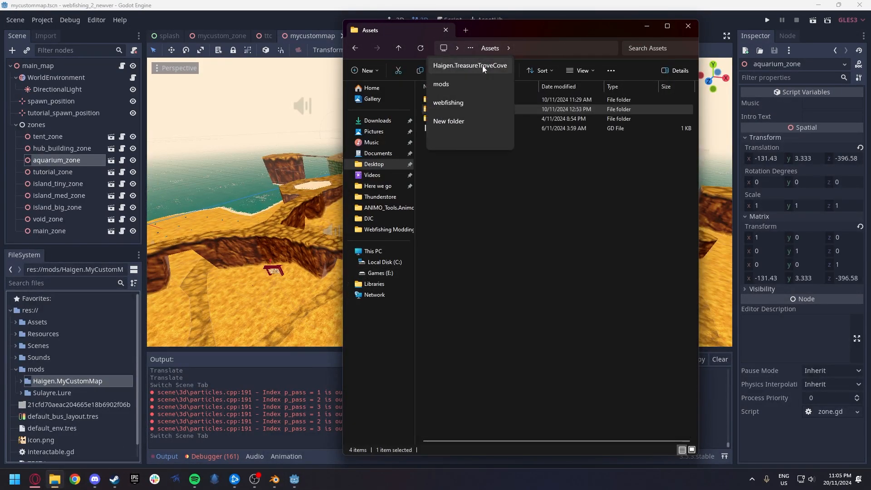
pyautogui.click(455, 108)
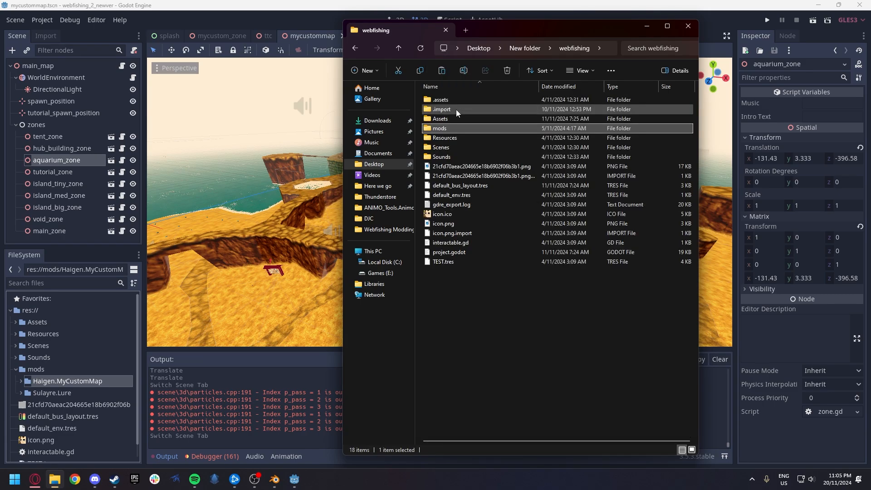
pyautogui.click(518, 48)
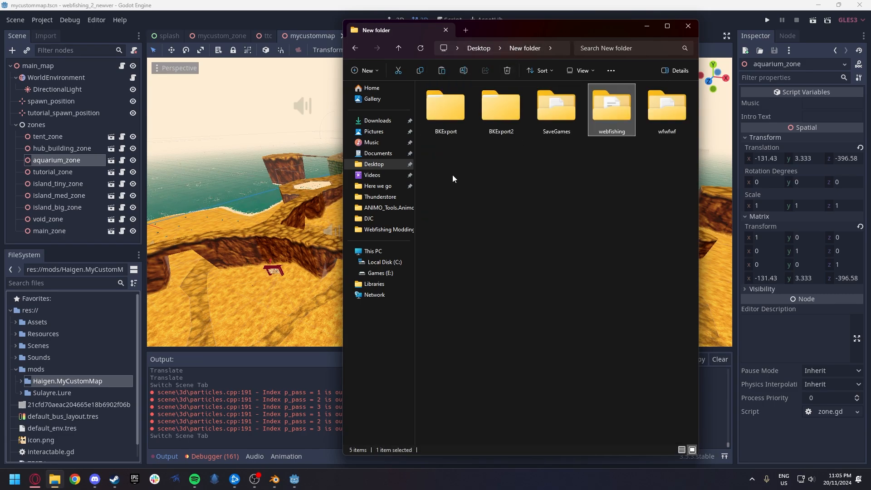
pyautogui.click(385, 229)
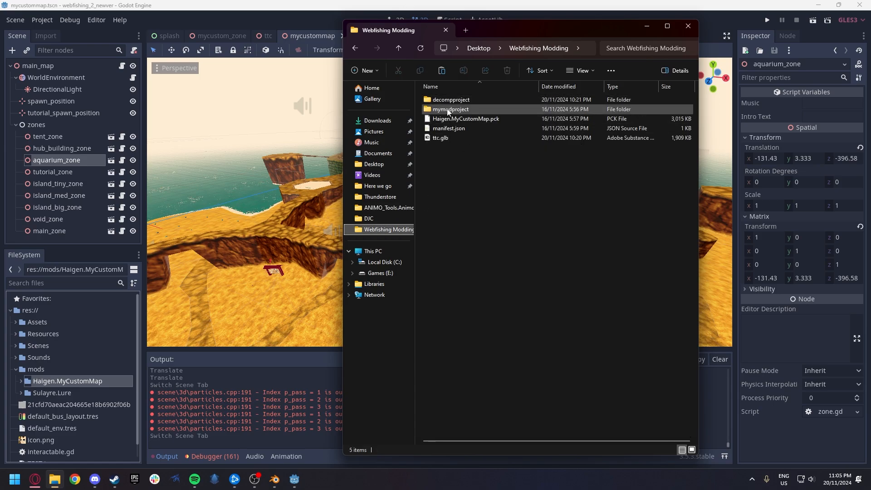
pyautogui.doubleClick(448, 108)
pyautogui.doubleClick(445, 110)
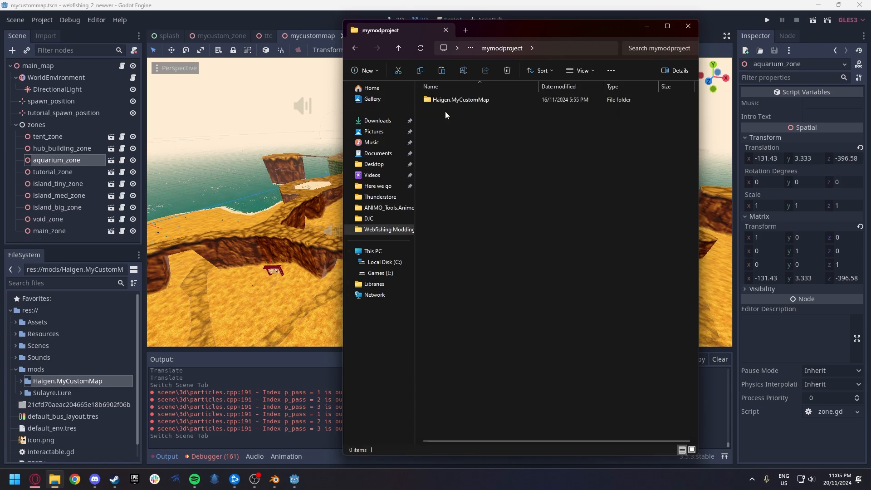
# Permanently delete the old Haigen.MyCustomMap folder from mymodproject's mods folder.
pyautogui.click(447, 99)
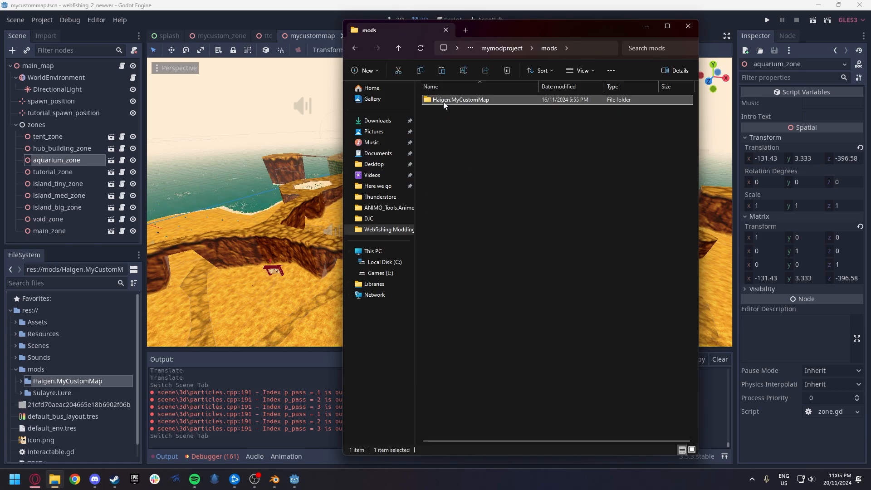
pyautogui.hotkey('shift', 'Delete')
pyautogui.press('Return')
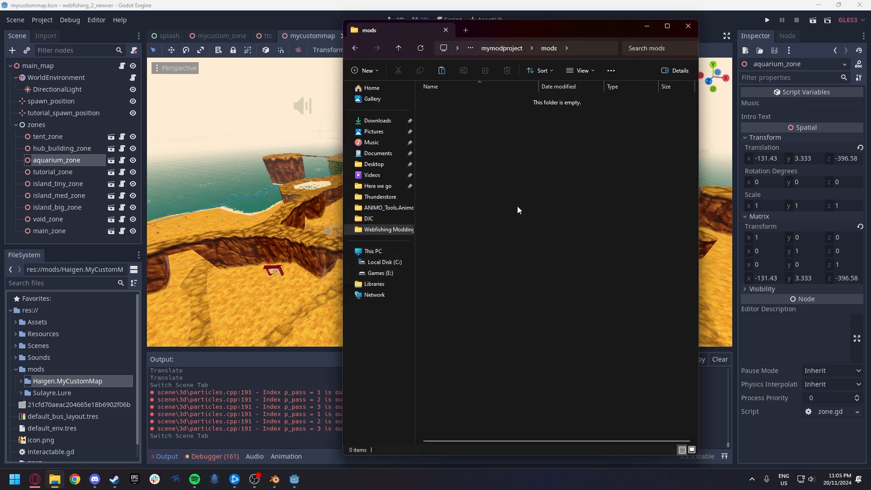
# Copy the Haigen.MyCustomMap folder from decompproject's mods folder into mymodproject's mods folder.
pyautogui.rightClick(43, 383)
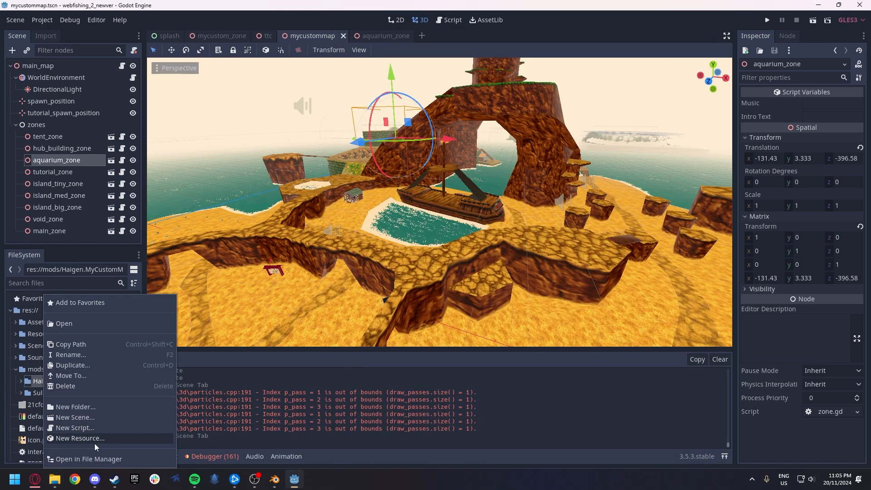
pyautogui.click(110, 459)
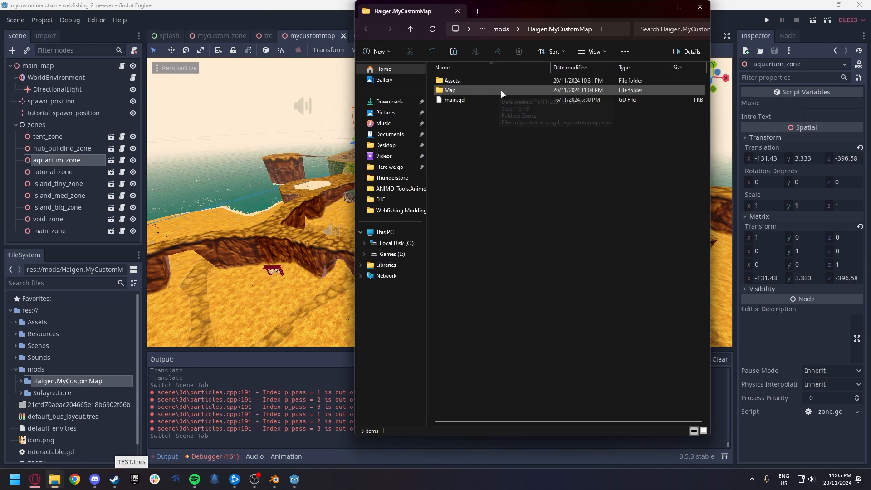
pyautogui.click(501, 30)
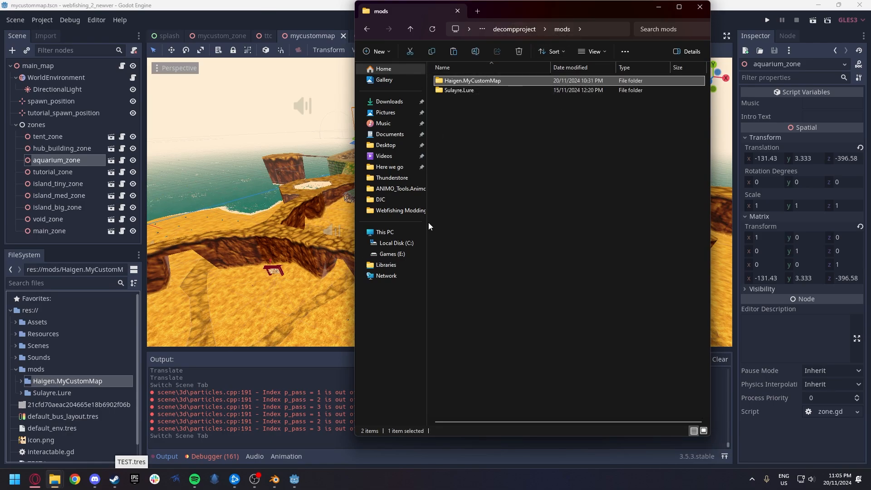
pyautogui.moveTo(54, 479)
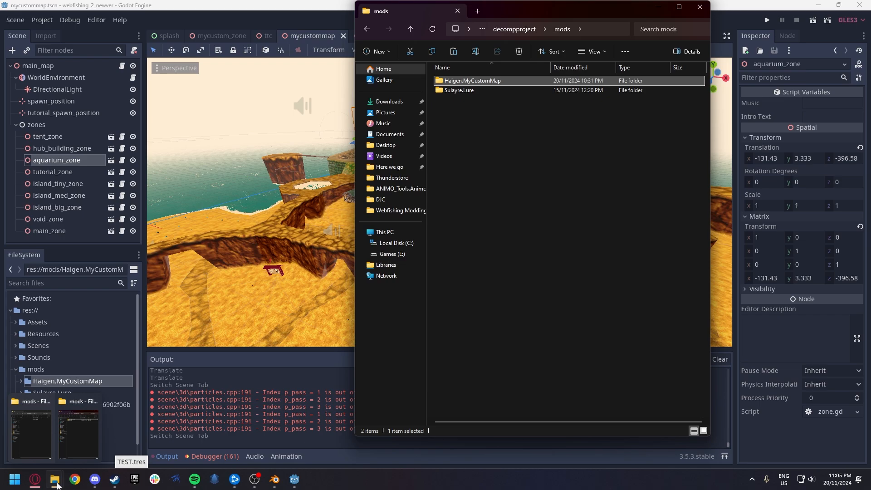
pyautogui.click(44, 440)
pyautogui.hotkey('ctrl', 'v')
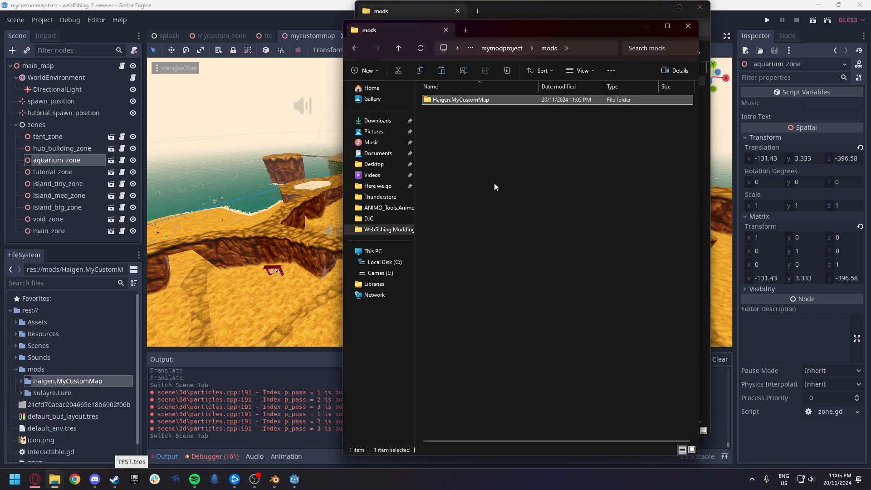
# Launch a second Godot Project Manager, scan Desktop/Webfishing Modding/mymodproject for projects, and open Mymodproject.
pyautogui.rightClick(293, 480)
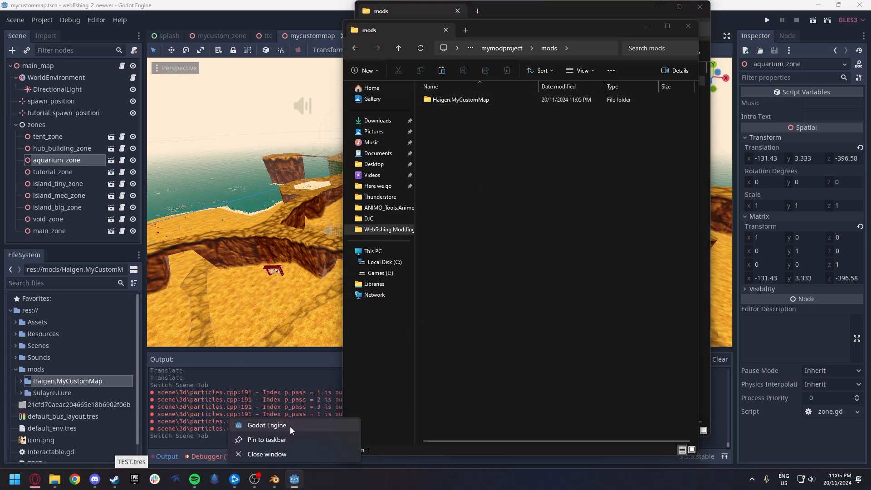
pyautogui.click(285, 428)
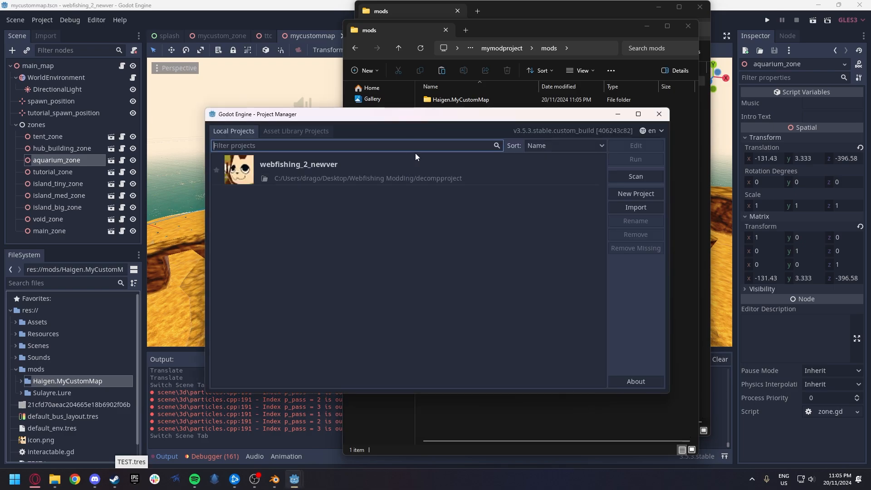
pyautogui.click(631, 177)
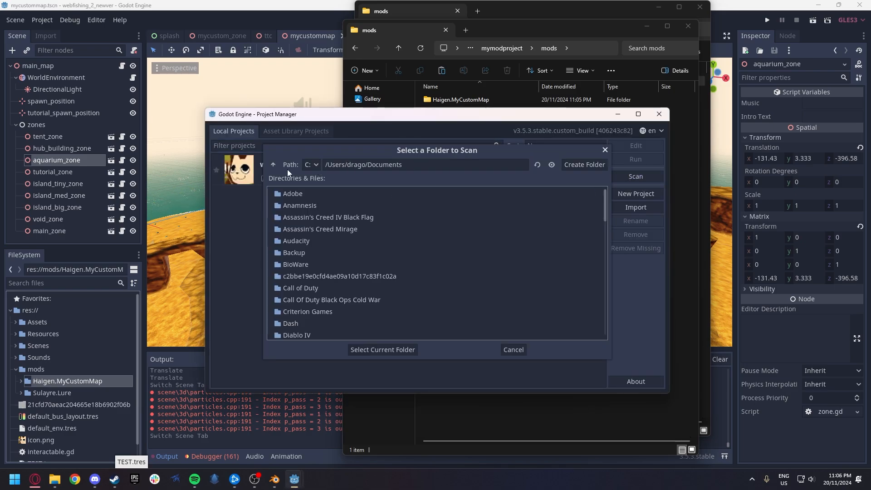
pyautogui.click(272, 164)
pyautogui.scroll(-5, 322, 294)
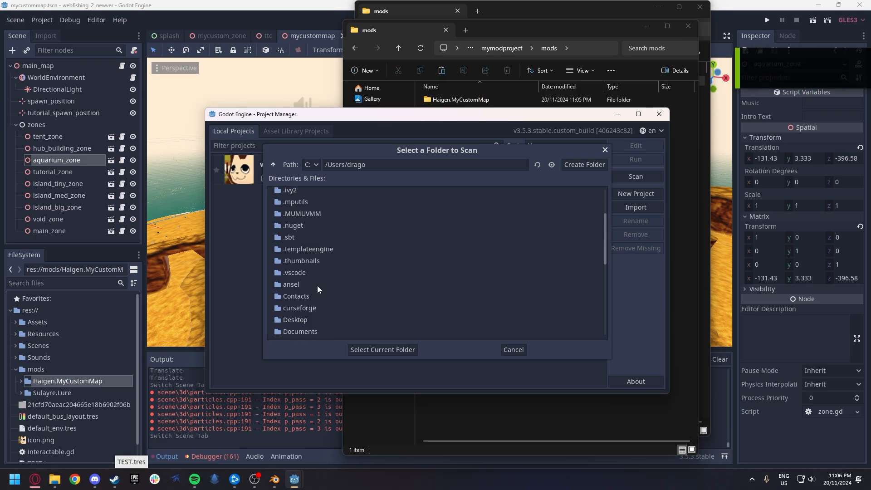
pyautogui.doubleClick(291, 330)
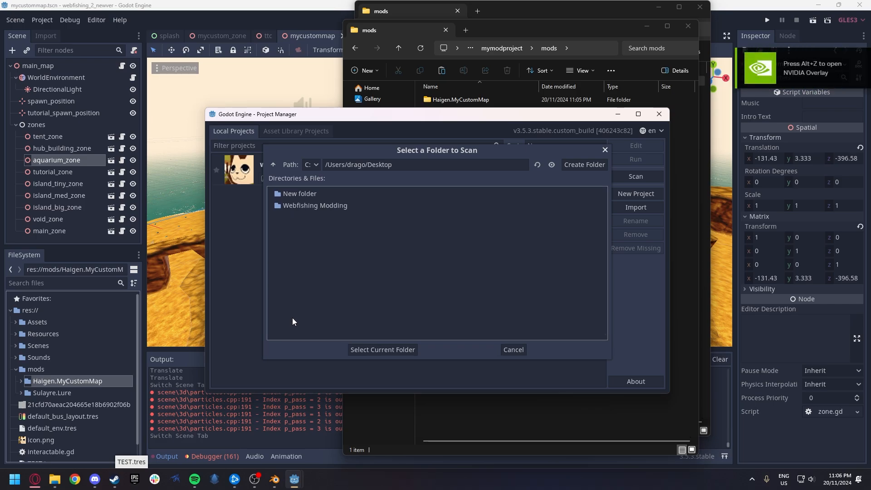
pyautogui.doubleClick(308, 206)
pyautogui.click(295, 206)
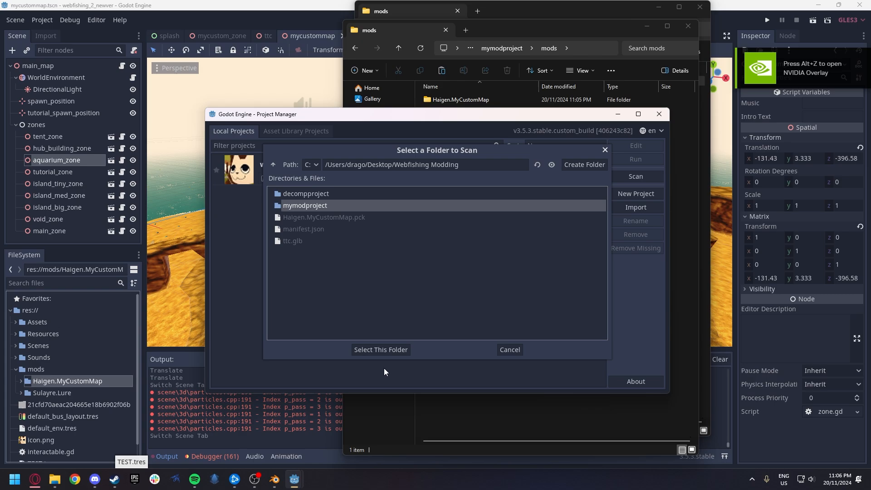
pyautogui.click(380, 349)
pyautogui.click(360, 168)
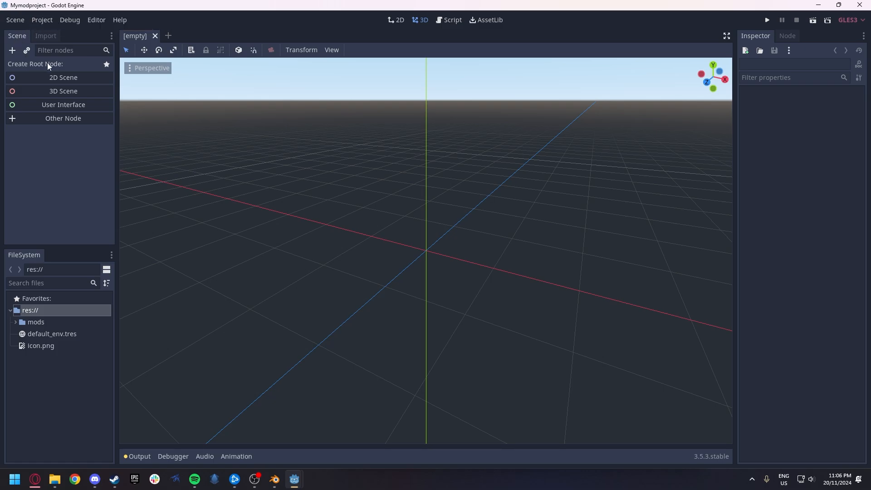
pyautogui.click(42, 20)
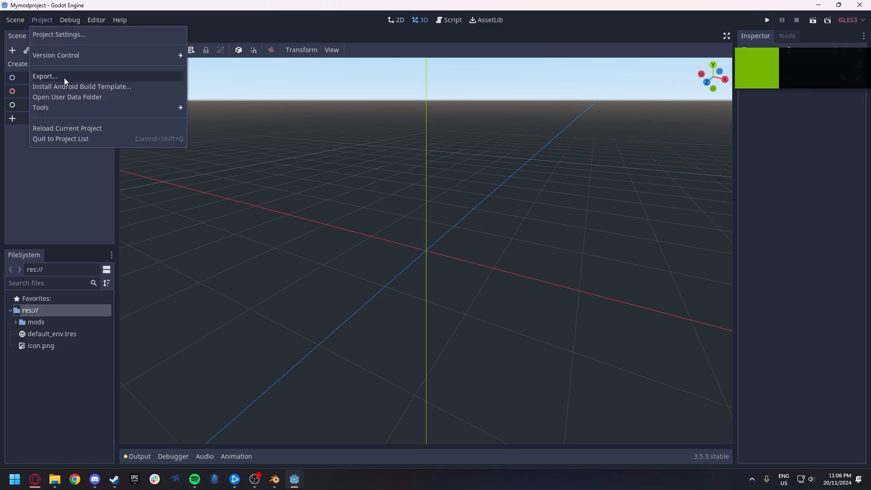
pyautogui.click(64, 76)
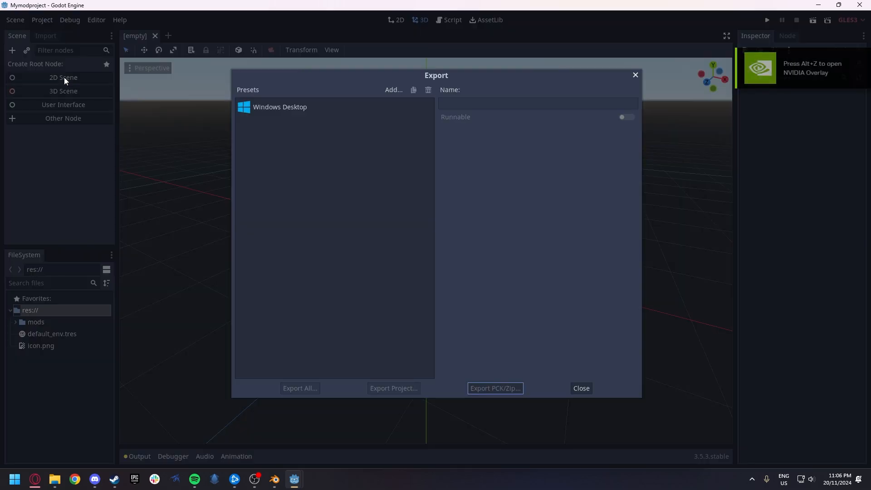
pyautogui.click(635, 76)
# Expand the mods, Haigen.MyCustomMap, Assets and Map folders in Mymodproject to check the copied files.
pyautogui.click(21, 322)
pyautogui.click(15, 323)
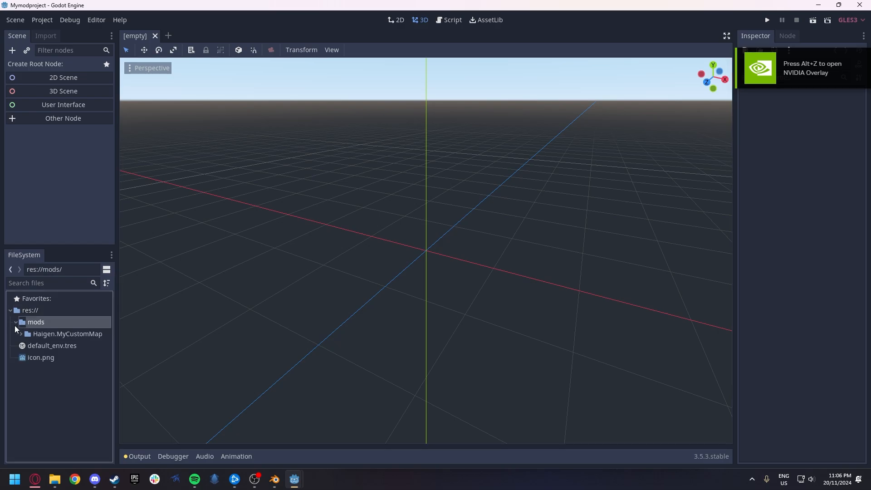
pyautogui.click(21, 335)
pyautogui.click(24, 345)
pyautogui.click(26, 346)
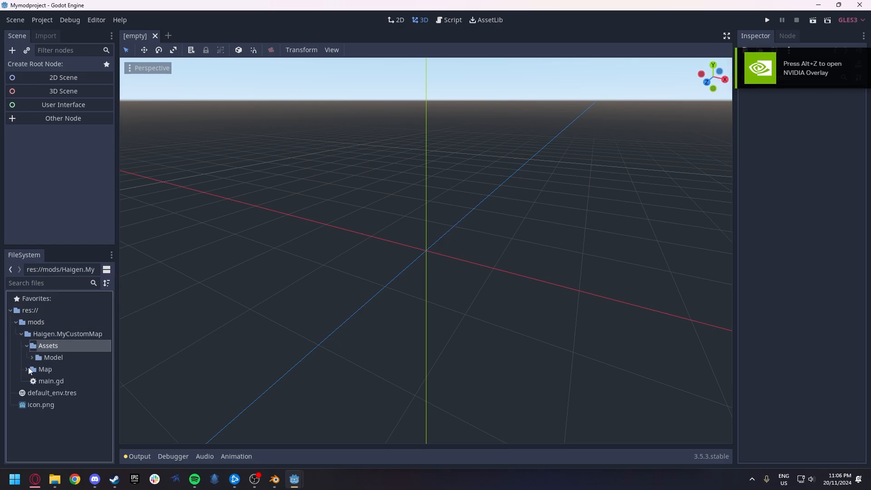
pyautogui.click(31, 358)
pyautogui.click(32, 346)
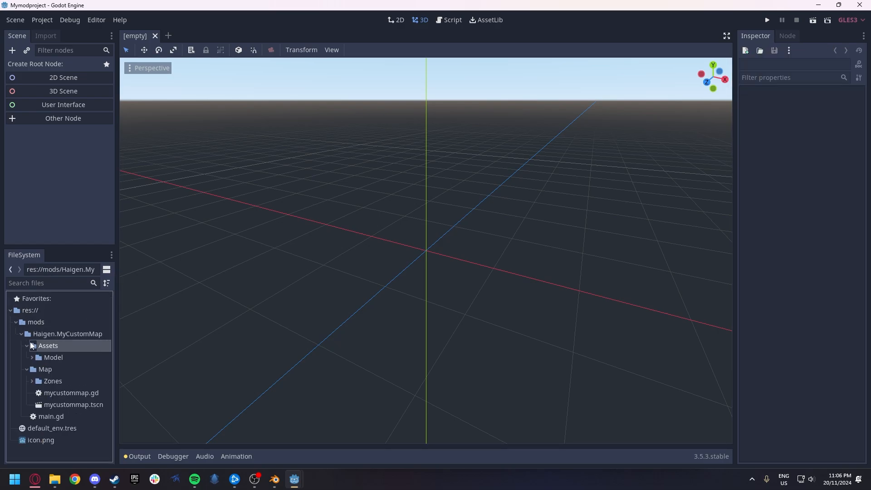
# Collapse the Assets, Haigen.MyCustomMap and mods folders in the project's file tree.
pyautogui.click(25, 346)
pyautogui.click(21, 335)
pyautogui.click(16, 323)
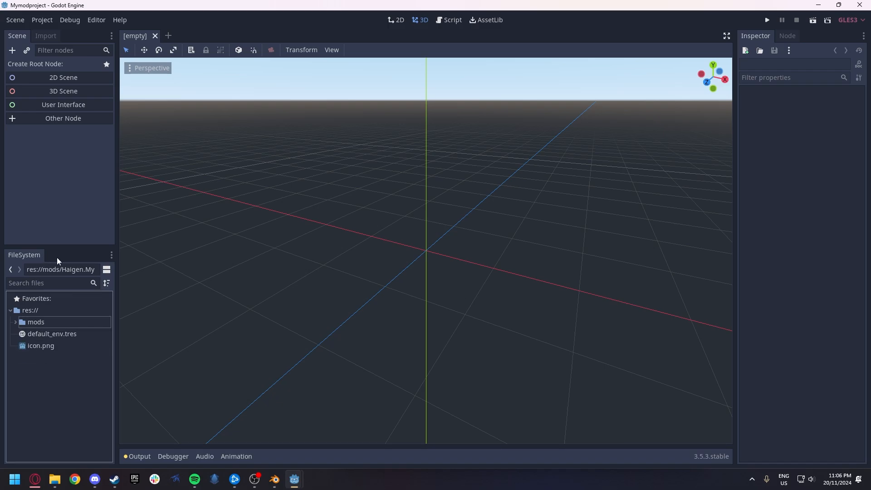
# Open the project's export settings and include the whole mods folder in the Windows Desktop preset's resources to export.
pyautogui.click(34, 18)
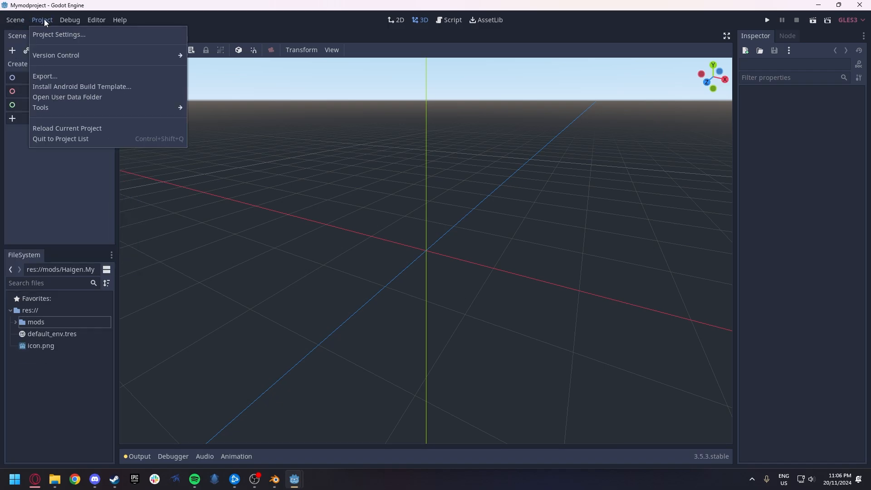
pyautogui.click(77, 76)
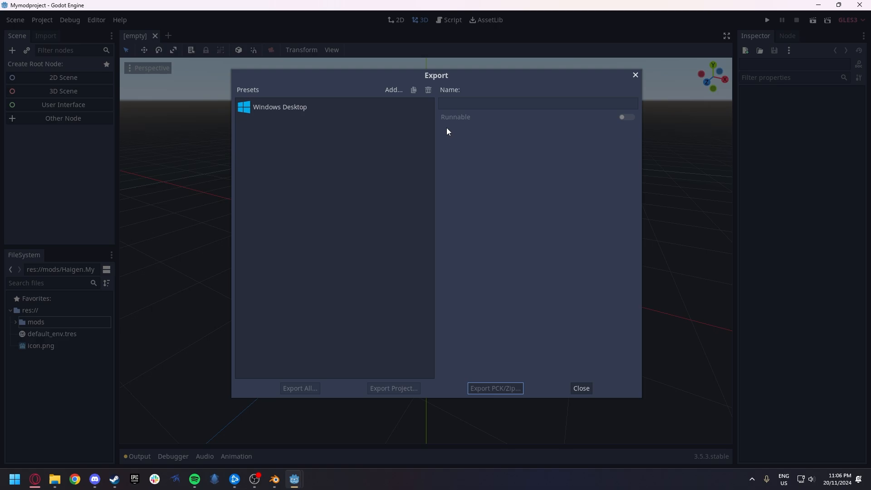
pyautogui.click(341, 109)
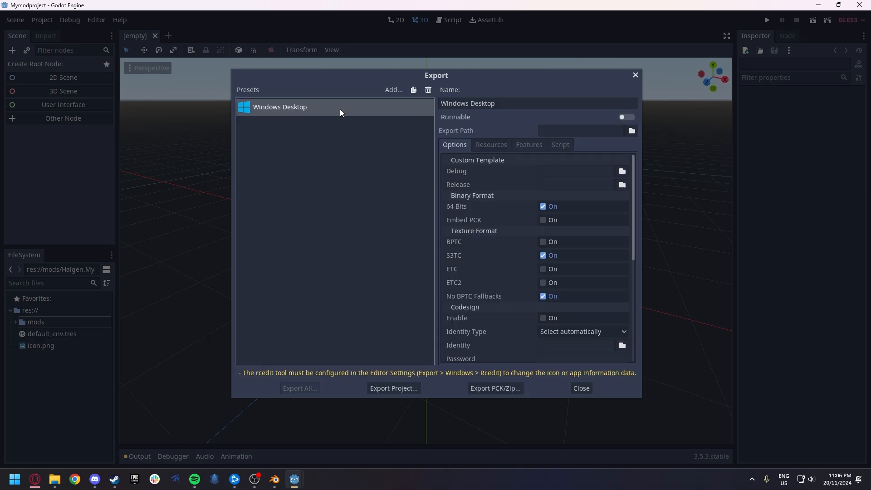
pyautogui.click(490, 145)
pyautogui.click(456, 214)
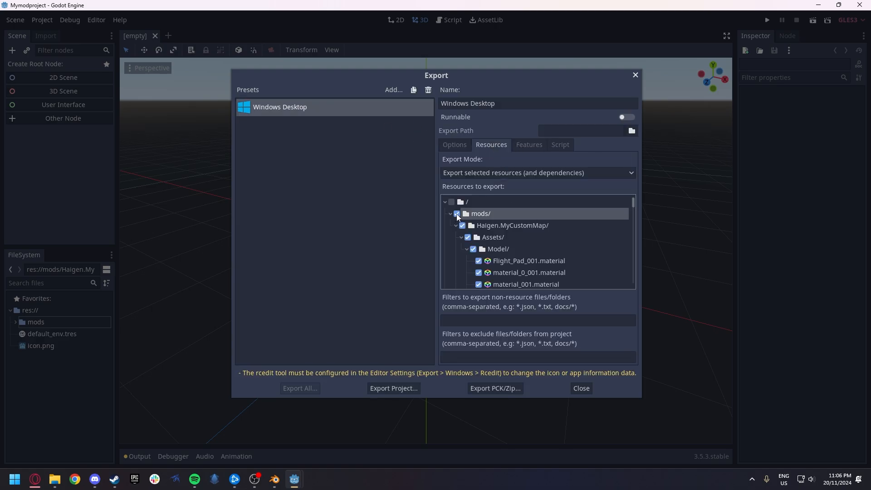
# Export the PCK without debug to the Webfishing Modding folder, overwriting the existing Haigen.MyCustomMap.pck.
pyautogui.click(483, 389)
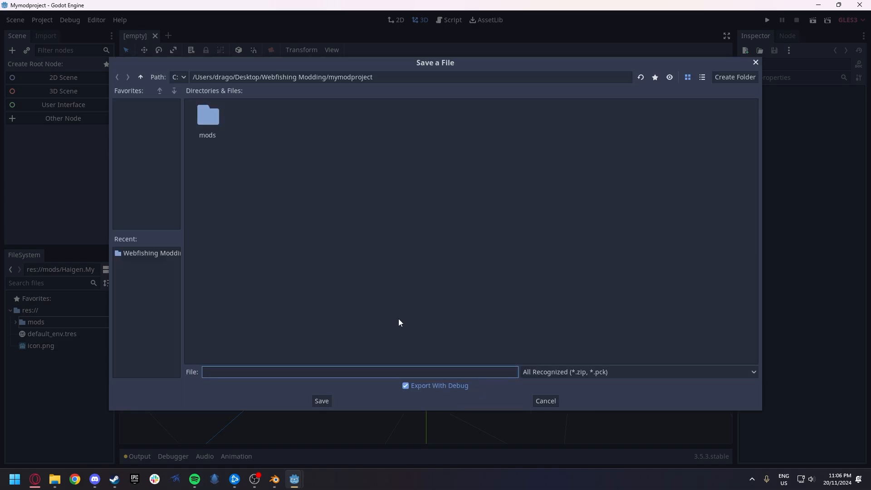
pyautogui.click(424, 388)
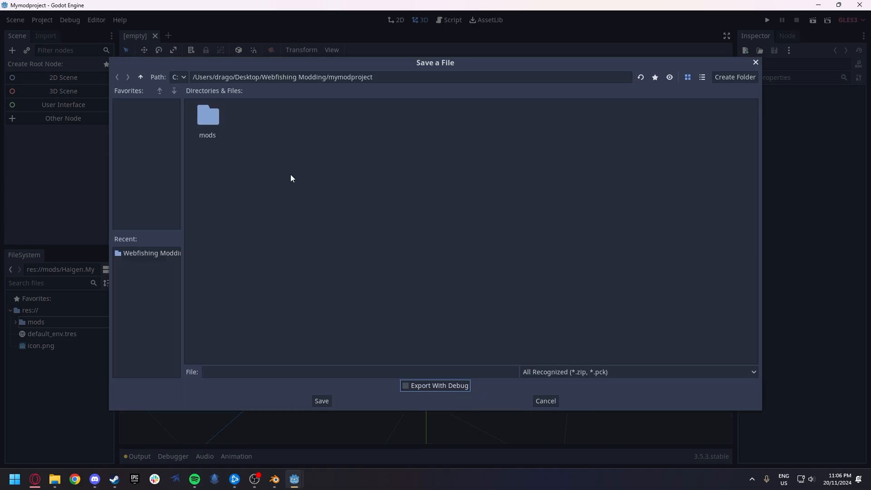
pyautogui.click(141, 77)
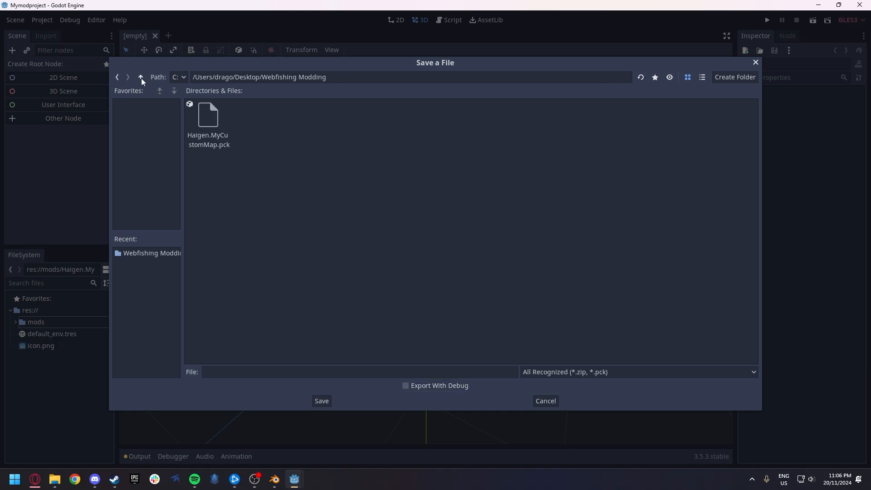
pyautogui.click(200, 121)
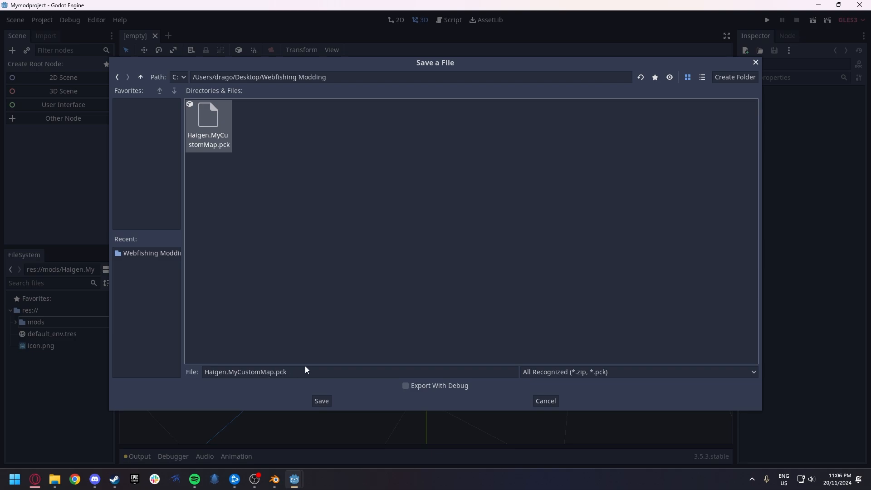
pyautogui.click(326, 403)
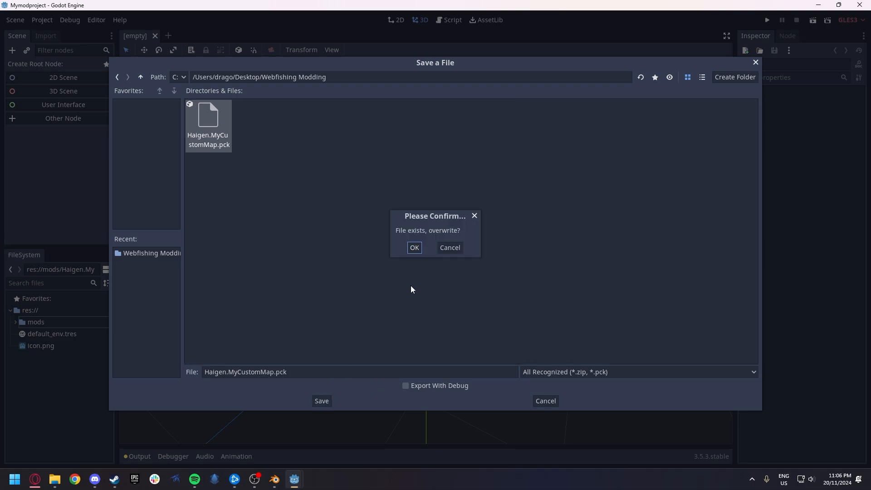
pyautogui.click(414, 248)
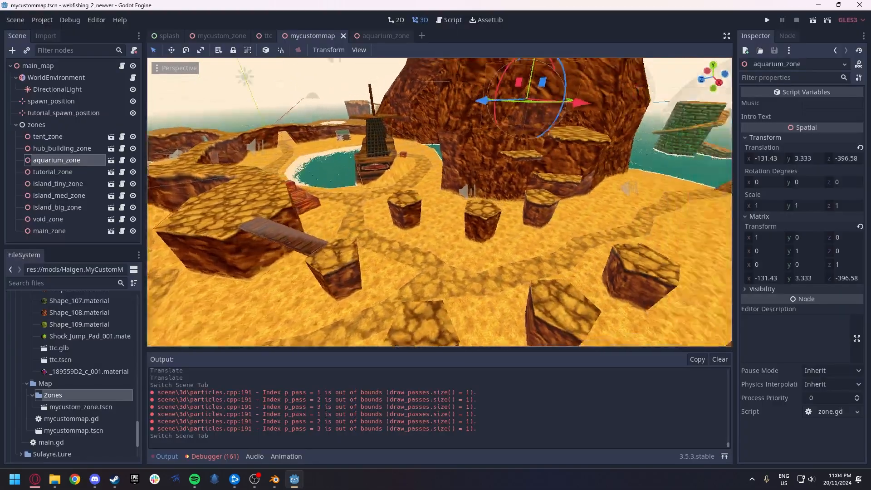
pyautogui.moveTo(359, 241); pyautogui.dragTo(439, 241, button='right')
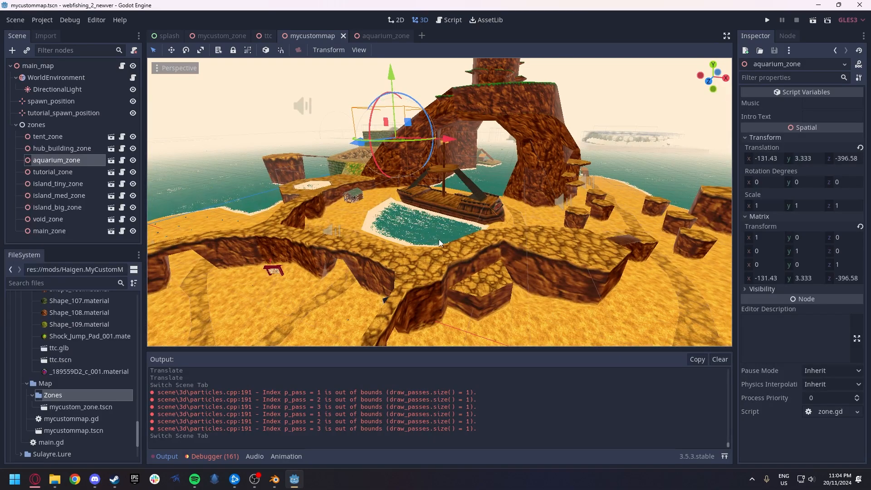